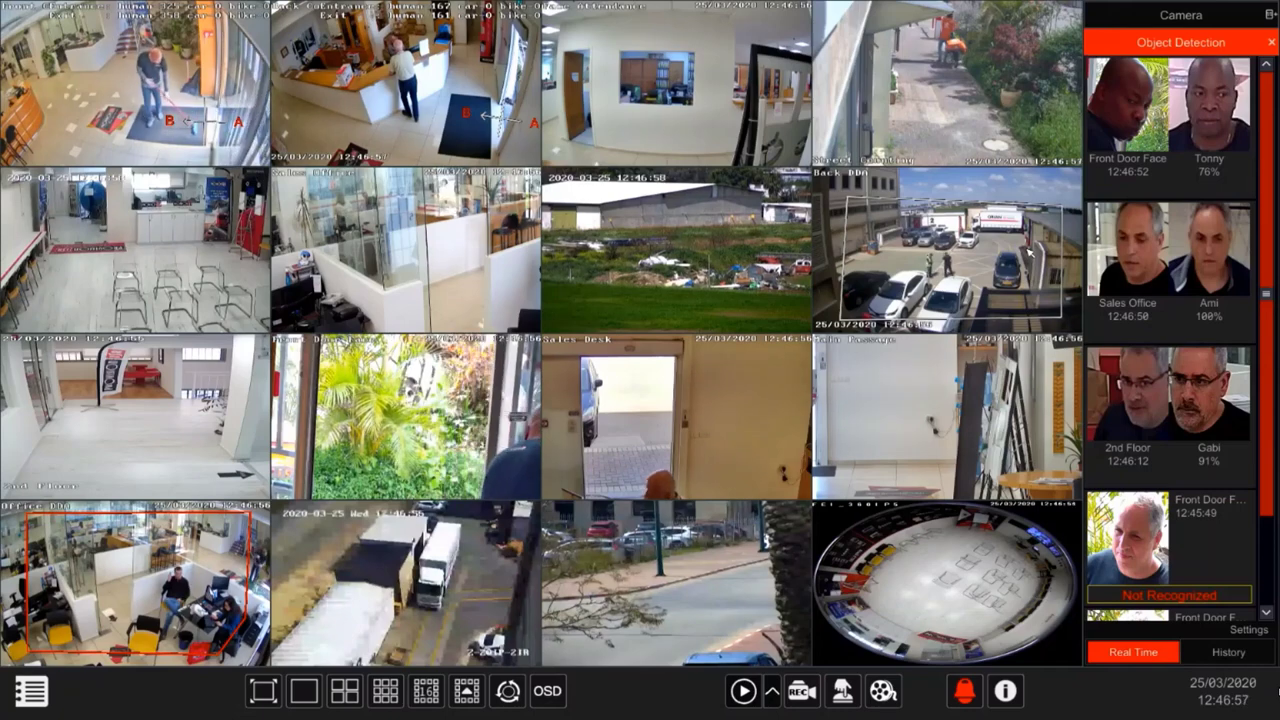
# Step: Look through the real-time face detections beside the live camera grid
pyautogui.moveTo(1168, 250)
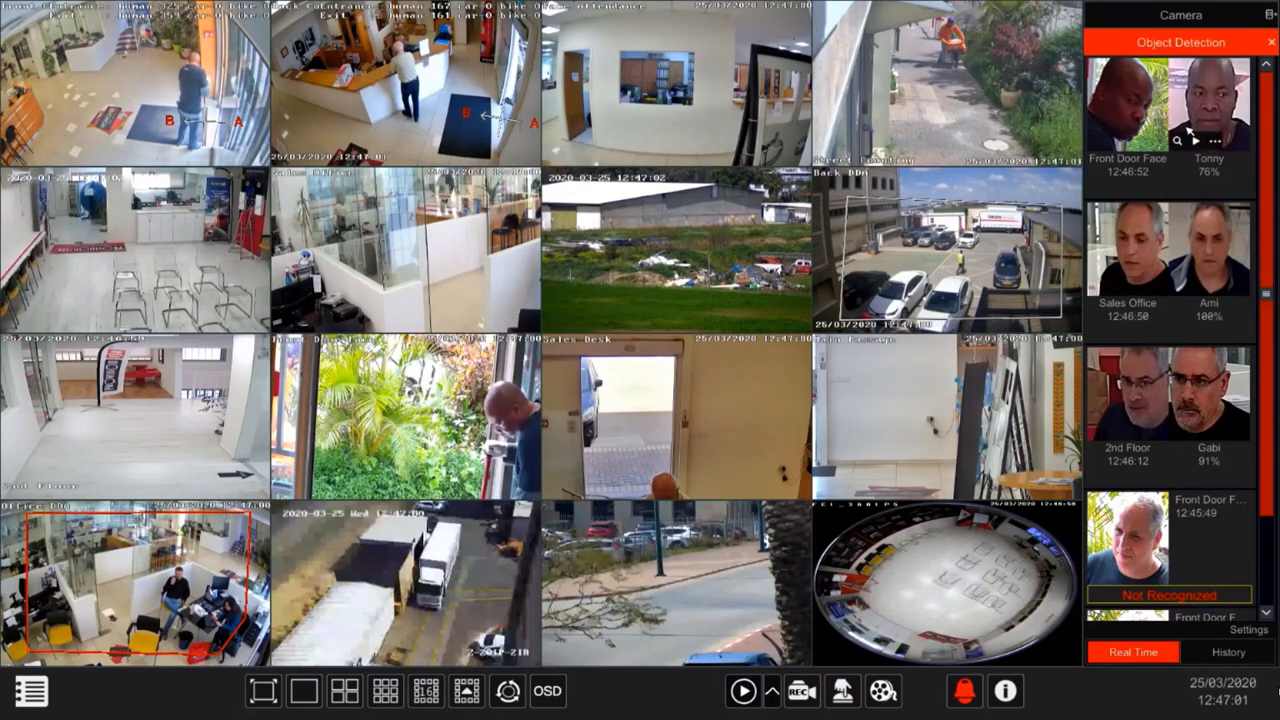
pyautogui.scroll(-1, 1192, 357)
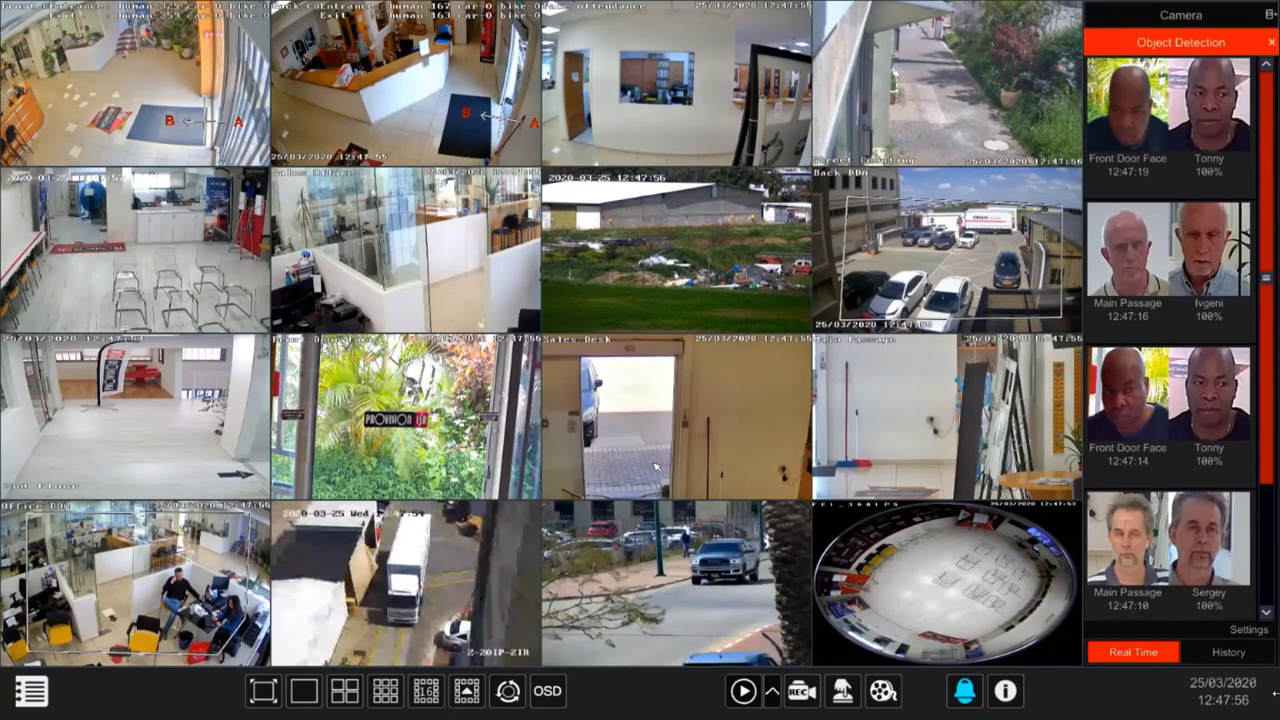
pyautogui.moveTo(1160, 260)
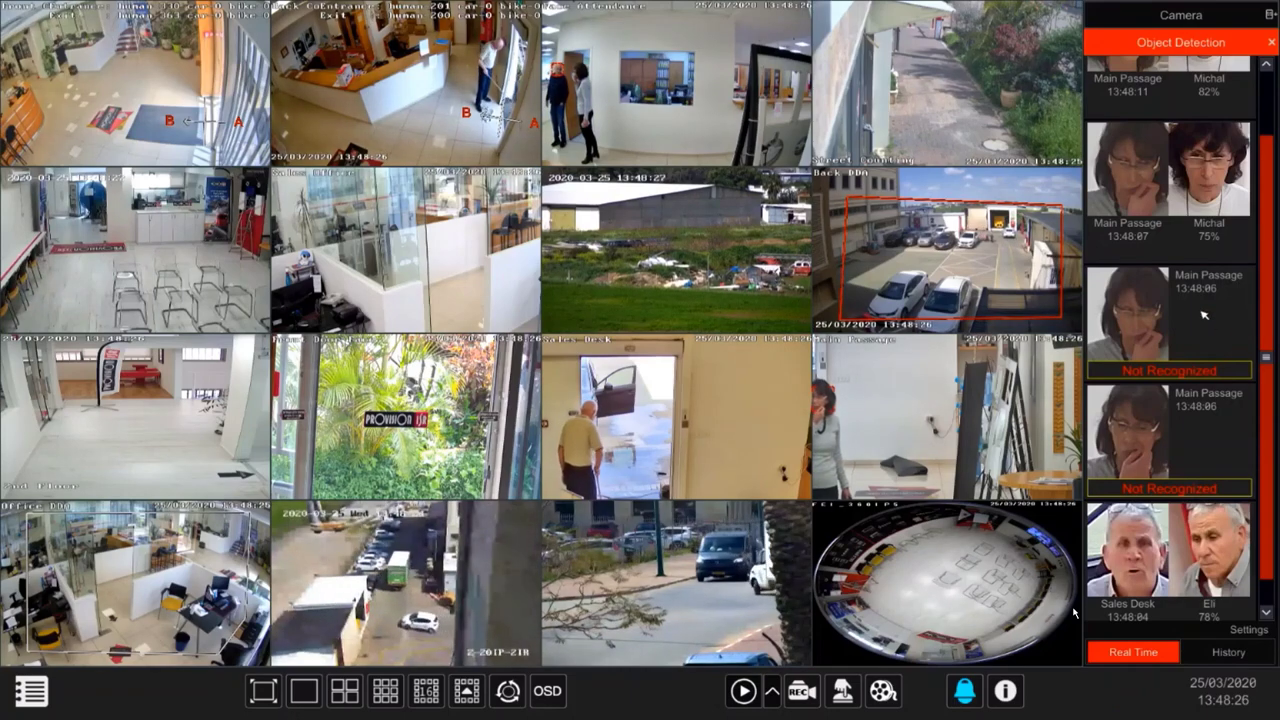
pyautogui.scroll(1, 1203, 315)
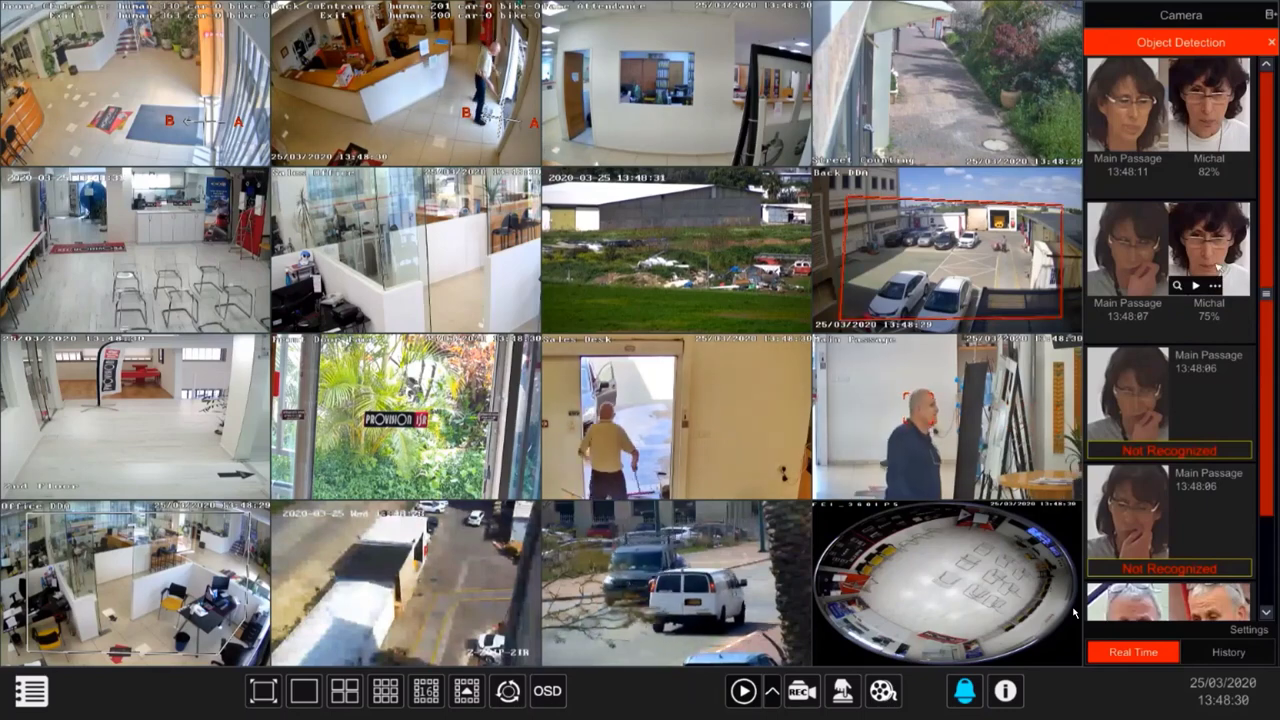
# Step: Open the object detection history and find the unrecognized Main Passage face captured at 13:42:30
pyautogui.click(1231, 656)
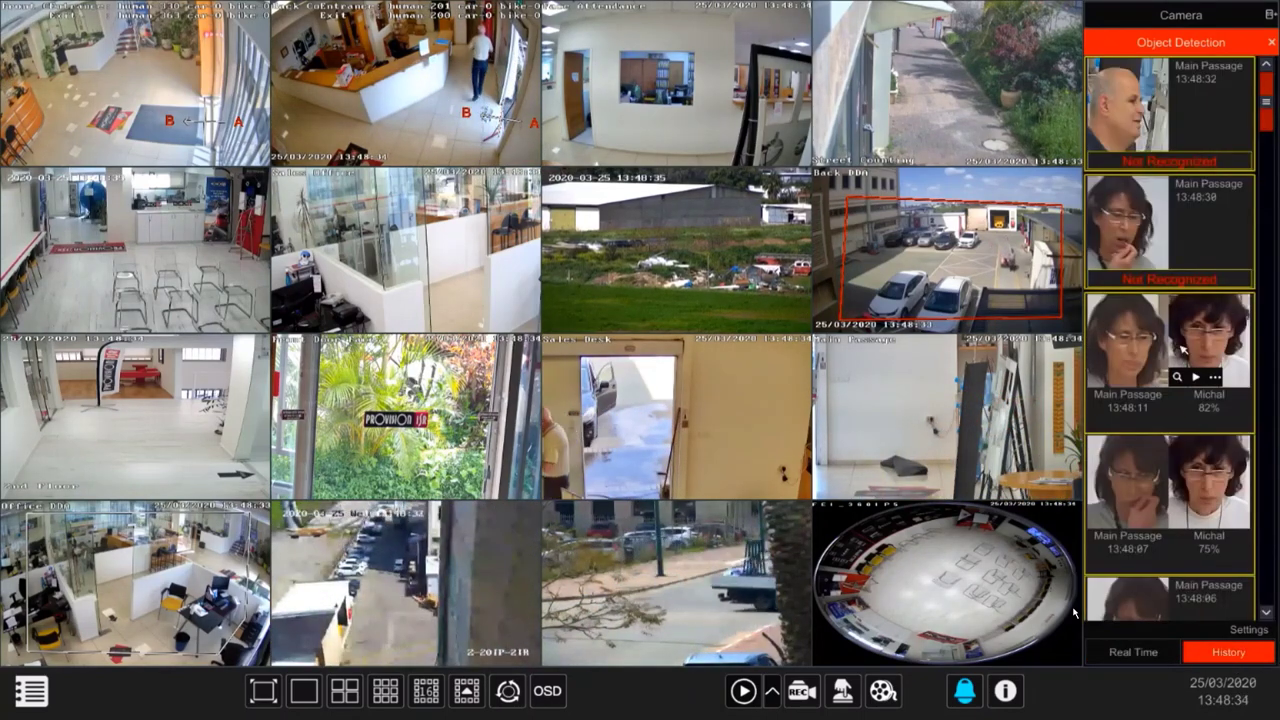
pyautogui.scroll(-8, 1186, 340)
pyautogui.scroll(-10, 1183, 342)
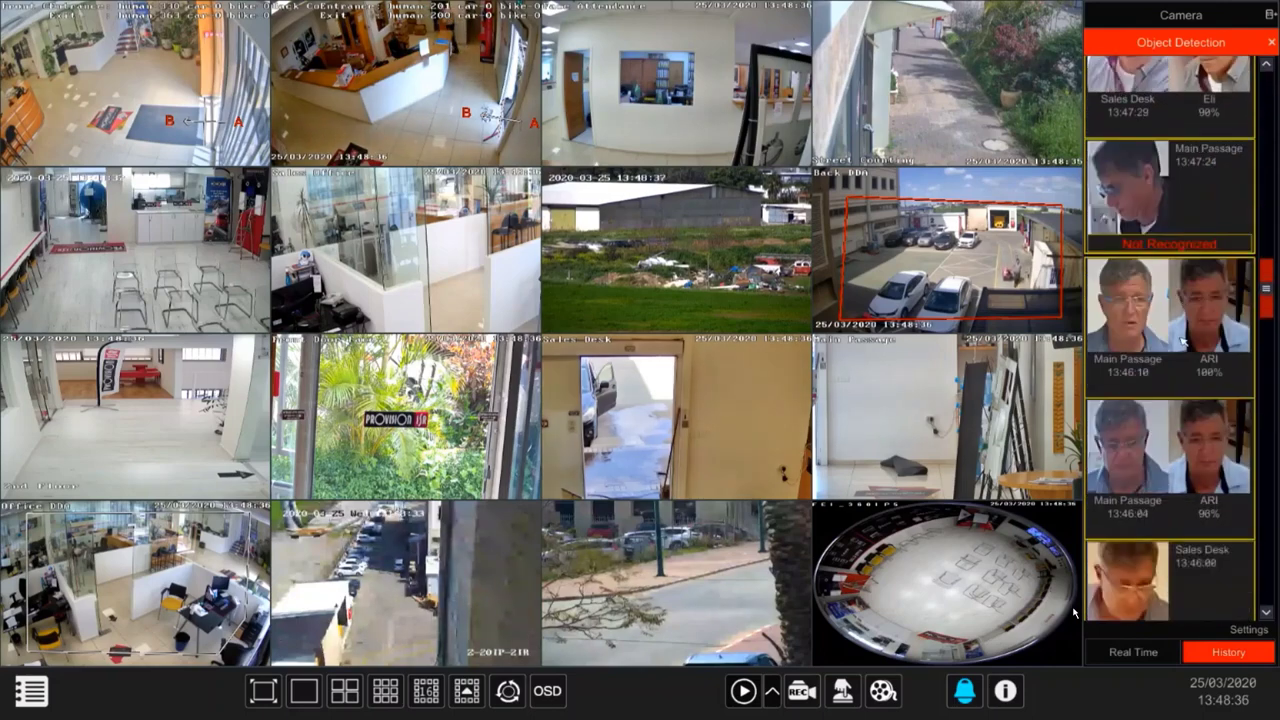
pyautogui.scroll(-3, 1183, 340)
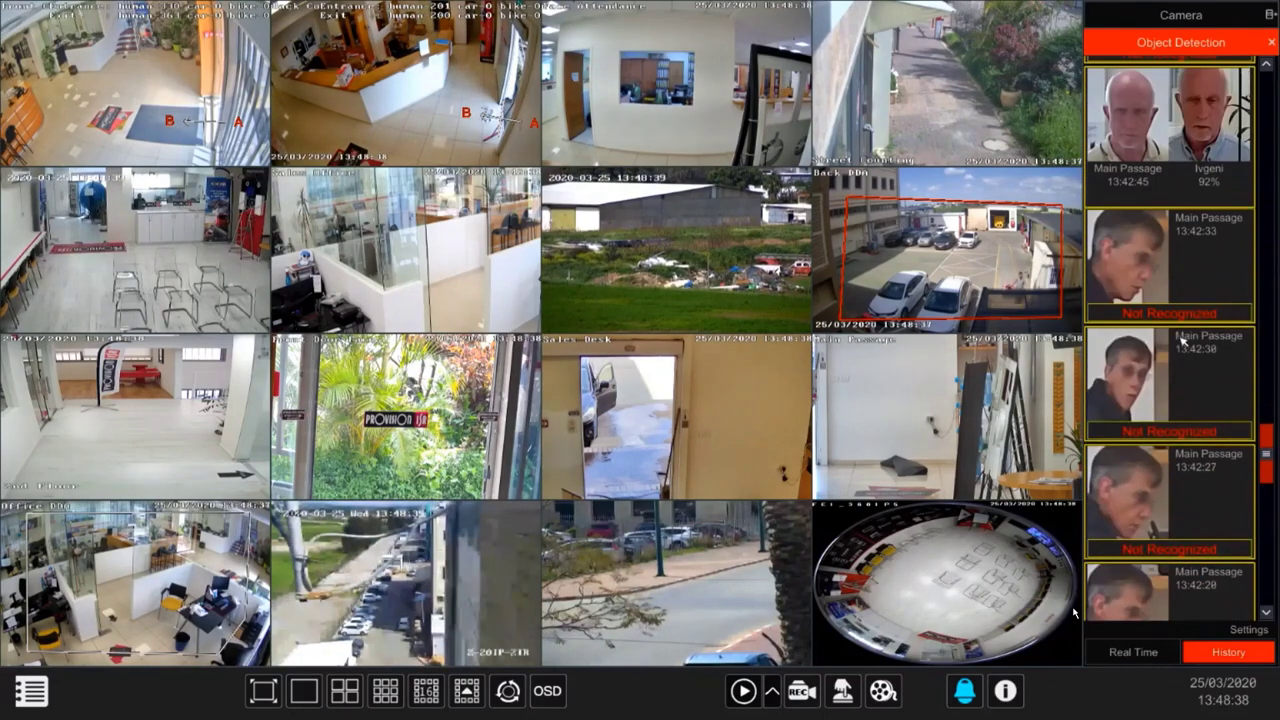
pyautogui.scroll(-2, 1178, 345)
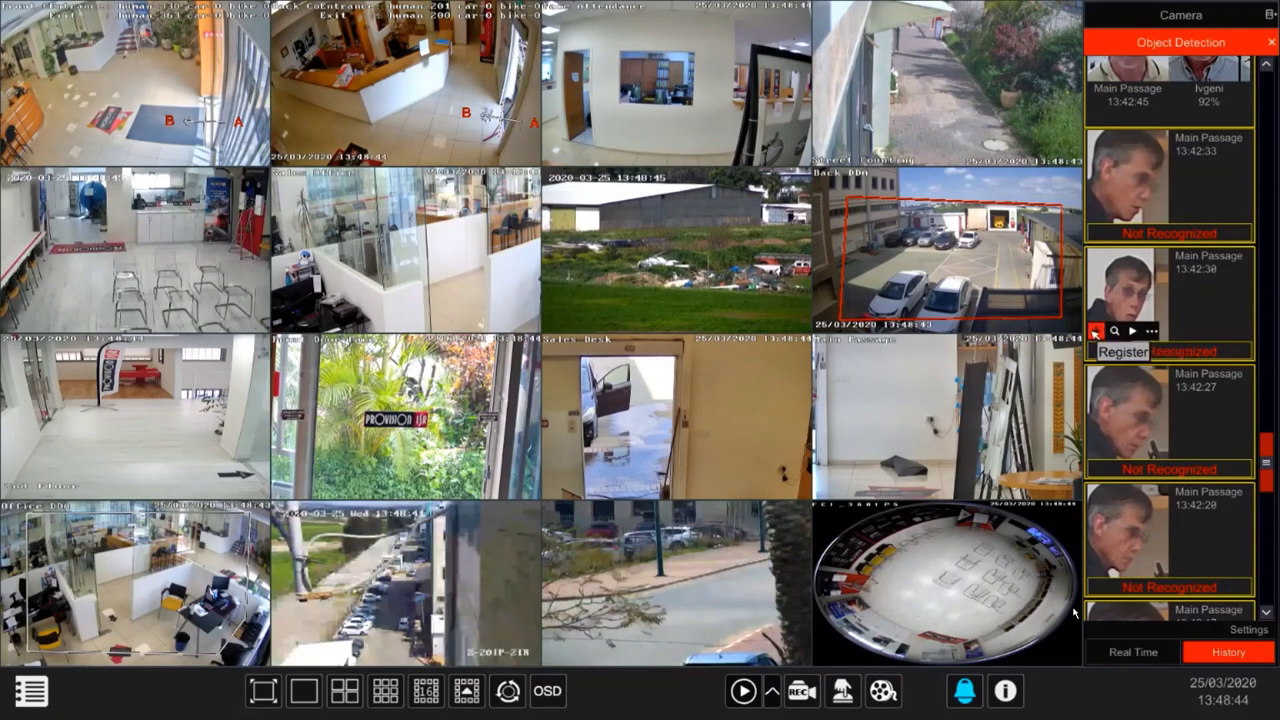
# Step: Try to register the unrecognized 13:42:30 face with the name w2 and sex Male in the group Allow List1, and cancel the registration
pyautogui.click(1096, 332)
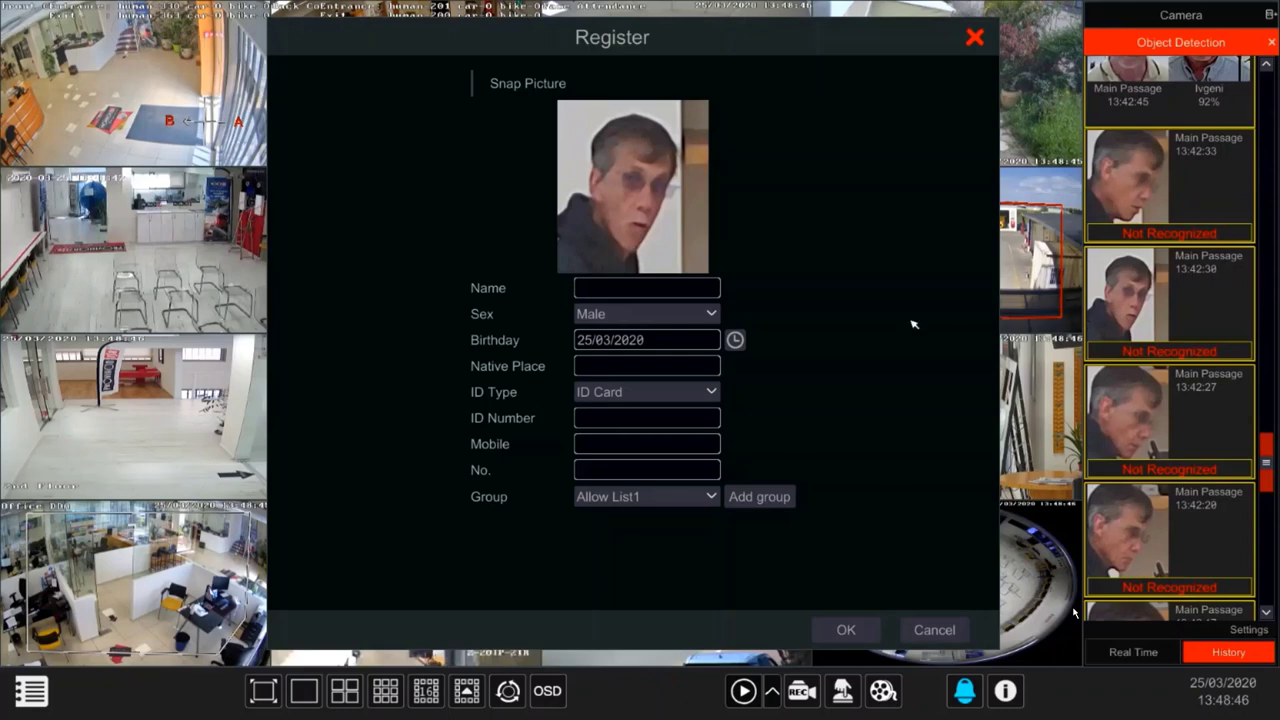
pyautogui.click(656, 292)
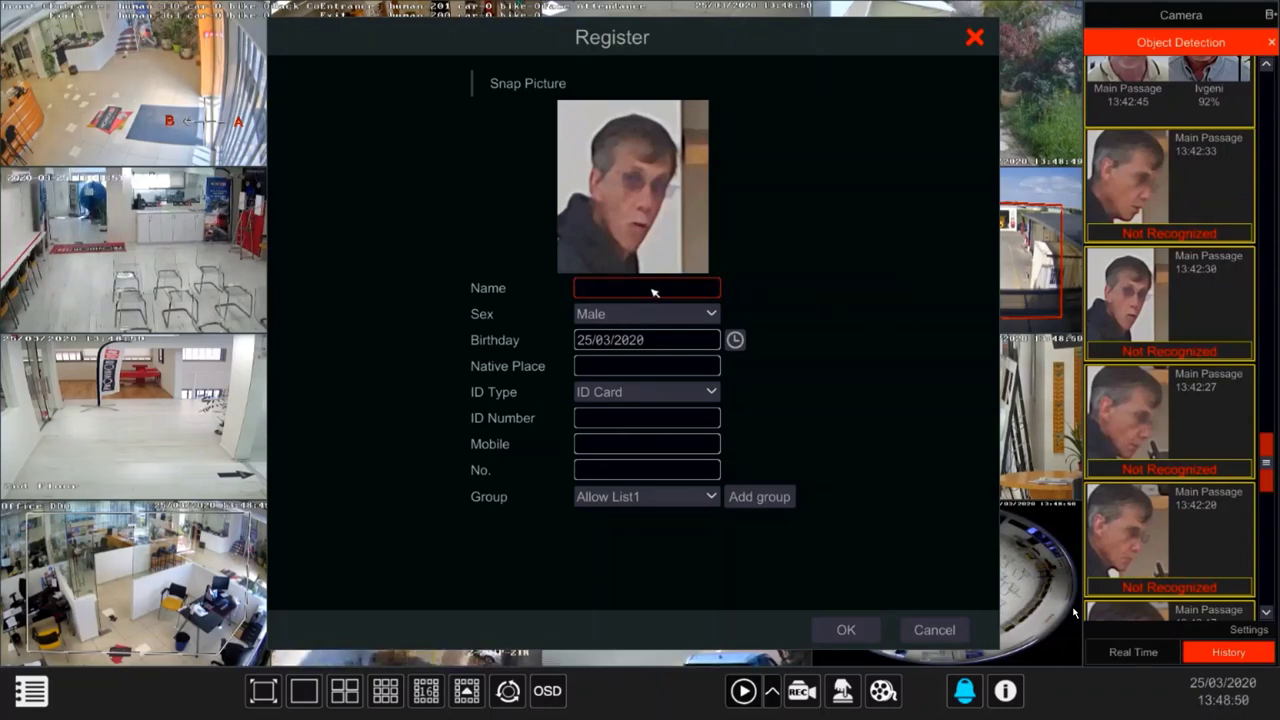
pyautogui.click(654, 292)
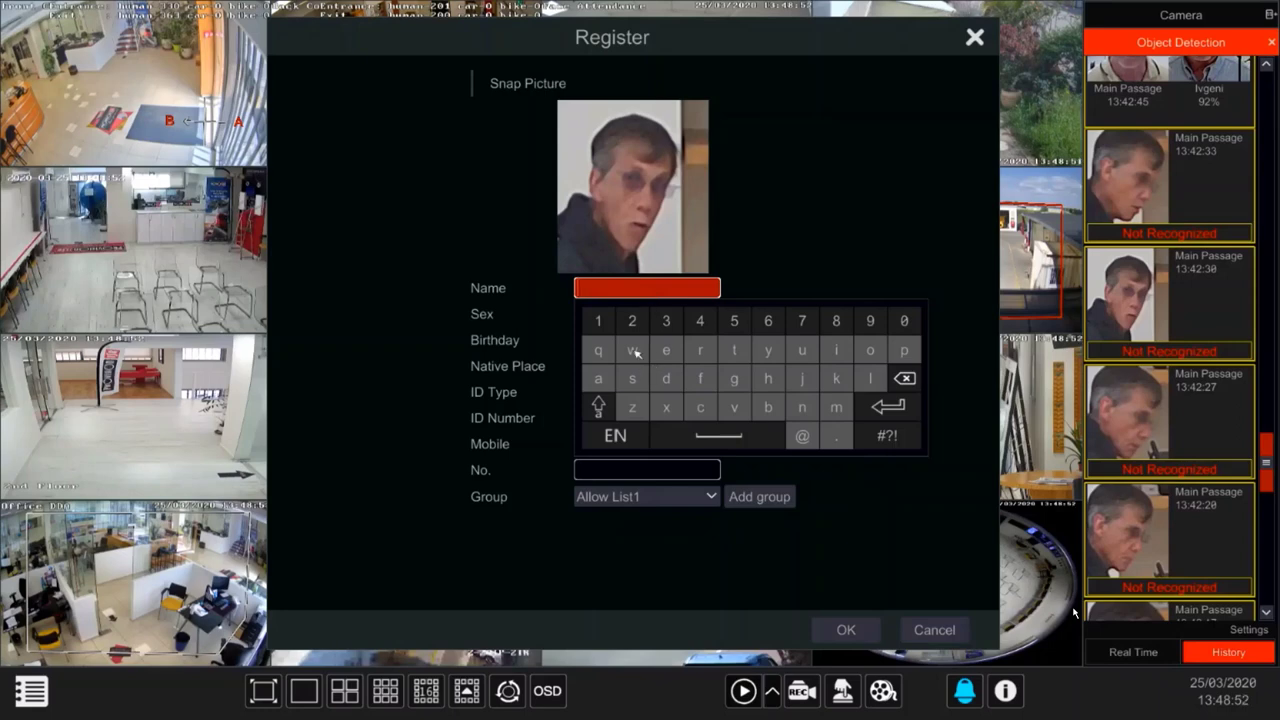
pyautogui.click(797, 293)
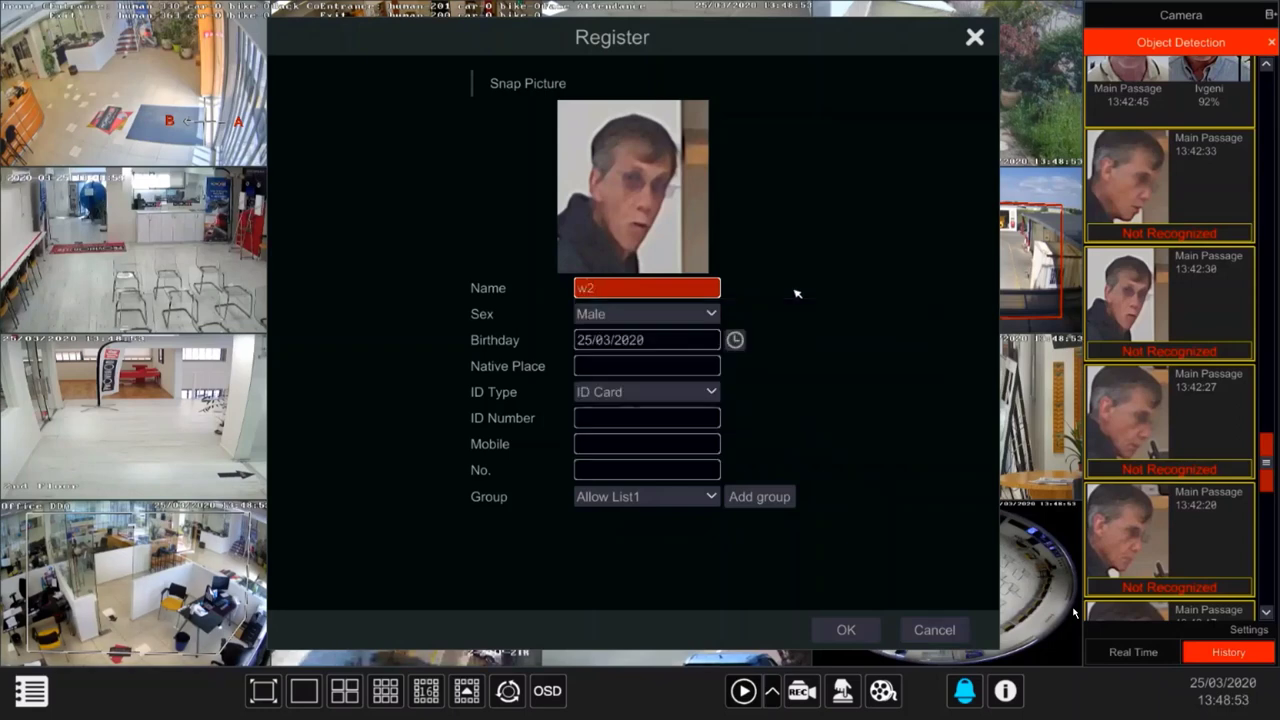
pyautogui.click(589, 310)
pyautogui.click(589, 310)
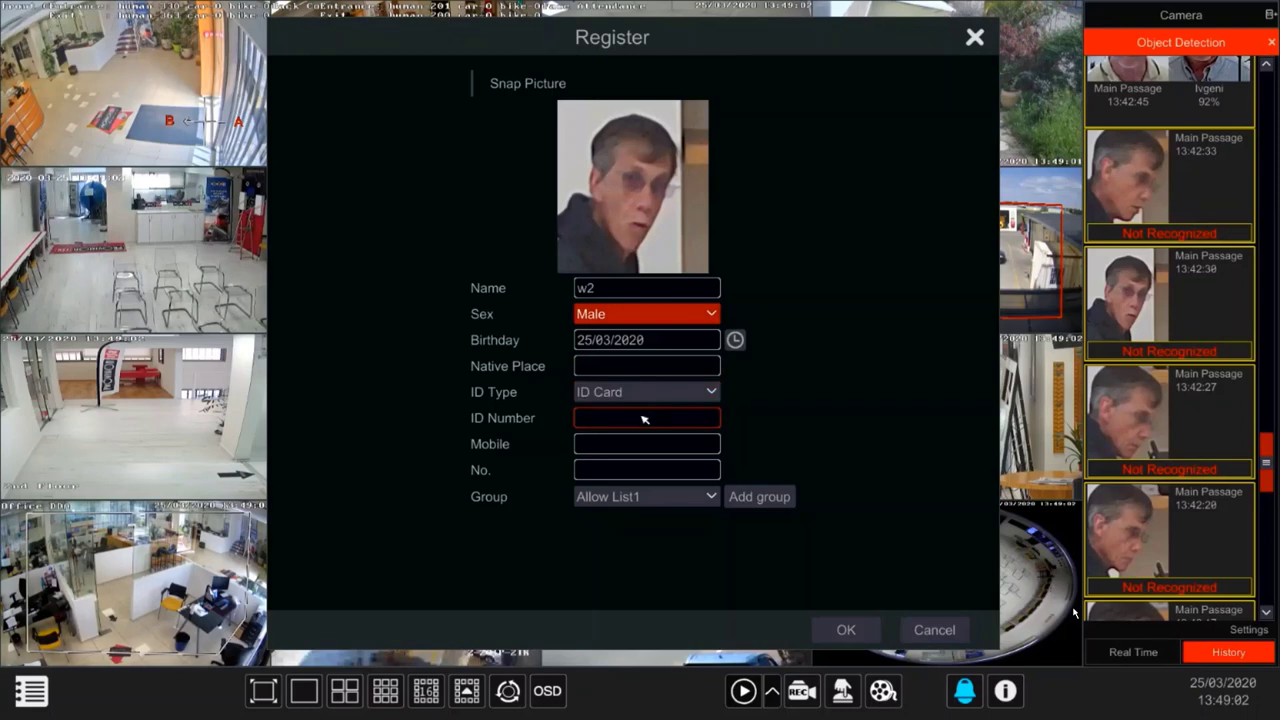
pyautogui.click(634, 500)
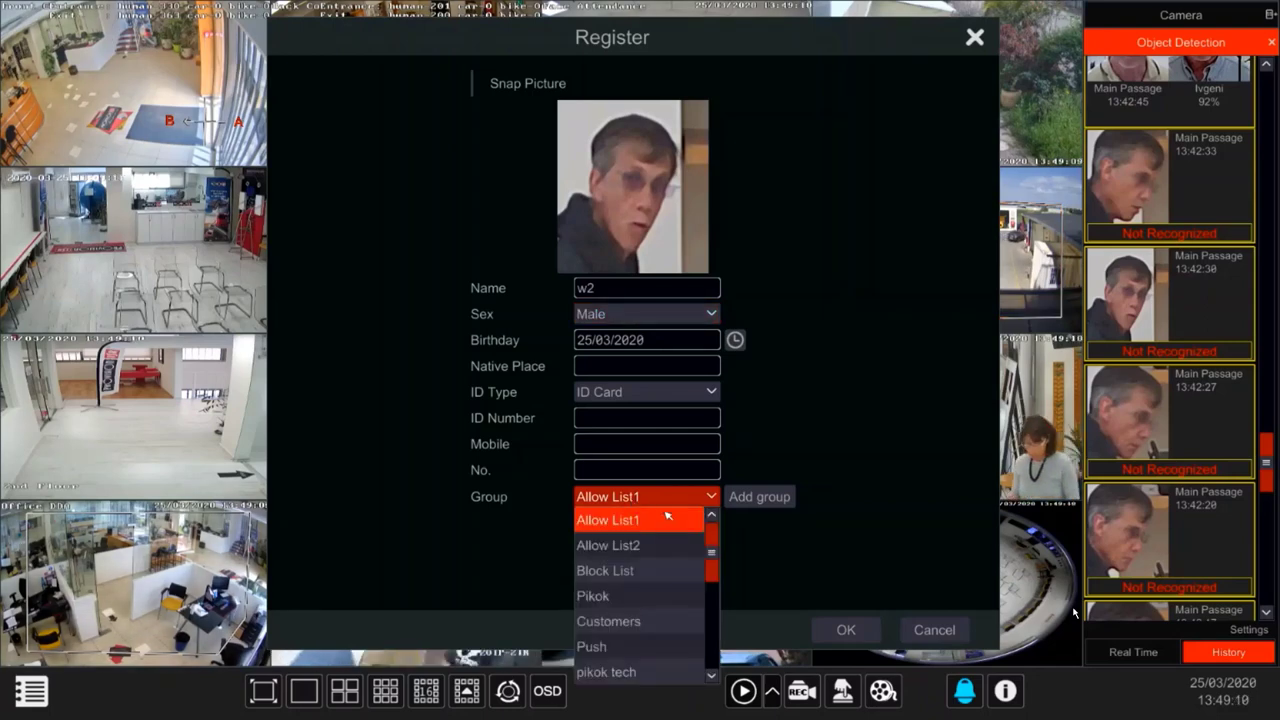
pyautogui.click(660, 519)
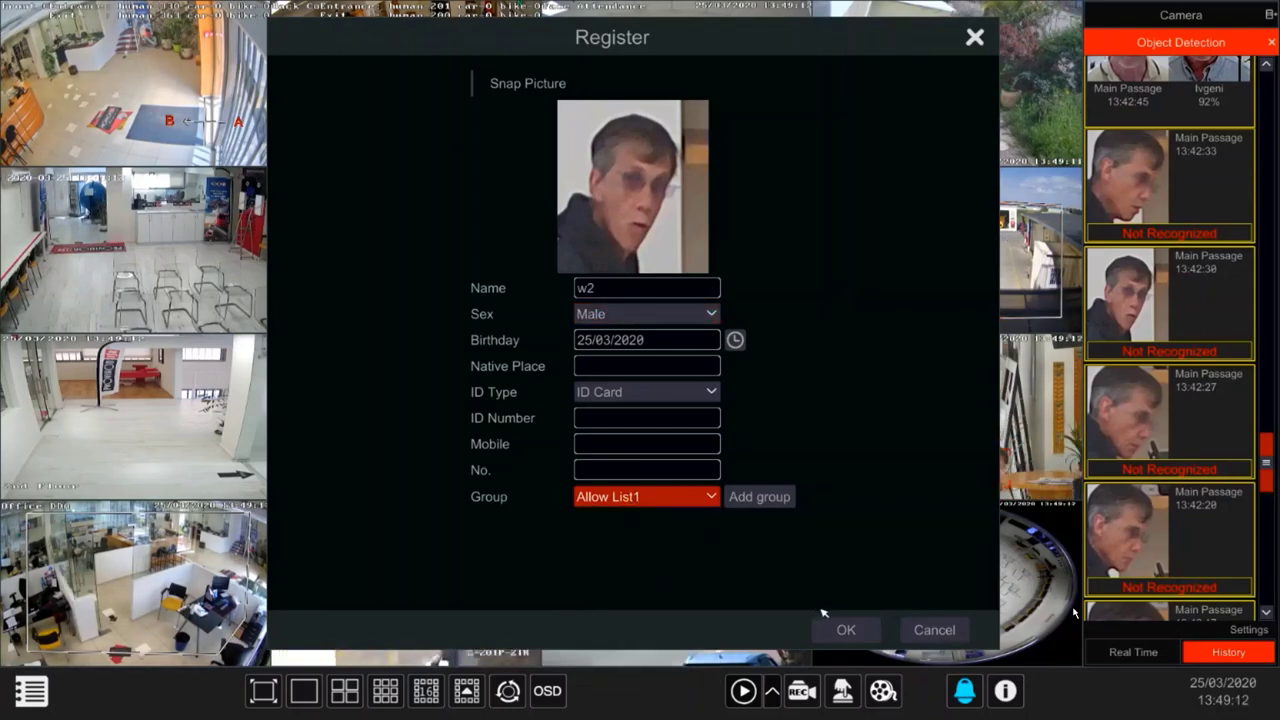
pyautogui.click(915, 629)
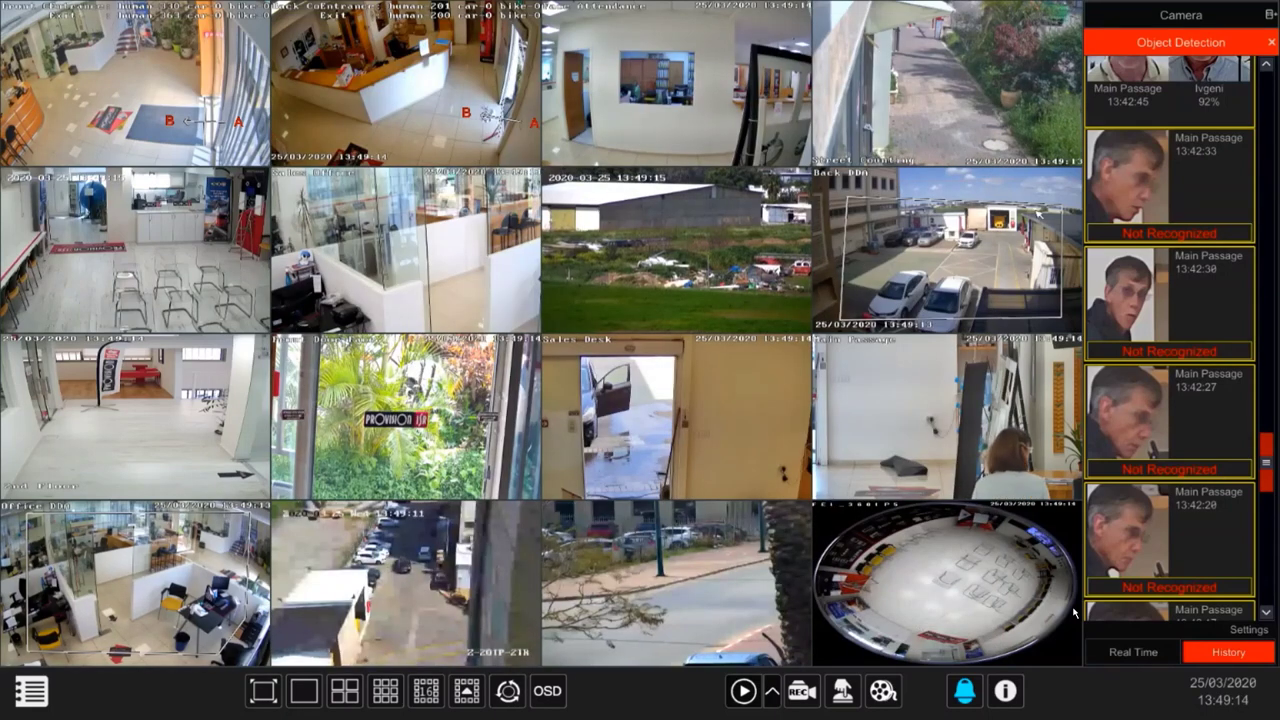
# Step: Play back the Main Passage recording linked to the 13:42:30 face capture and return to the live view
pyautogui.moveTo(1122, 298)
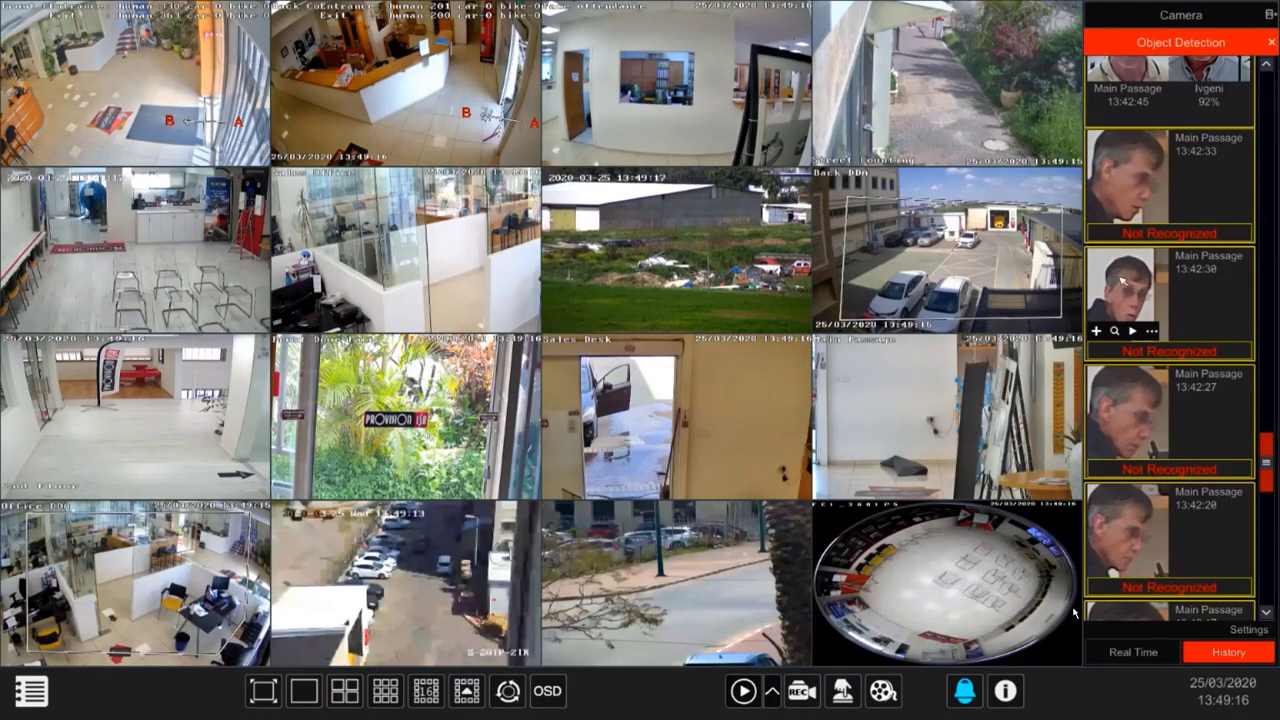
pyautogui.click(1133, 332)
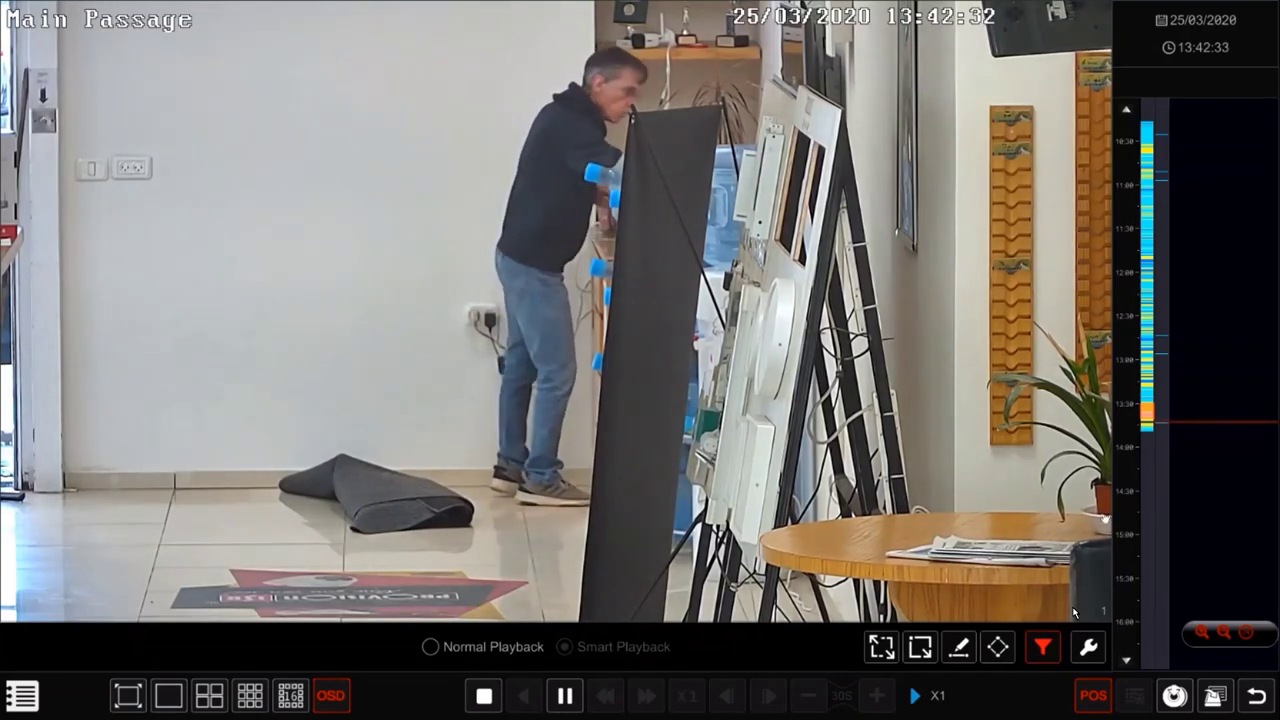
pyautogui.click(1256, 696)
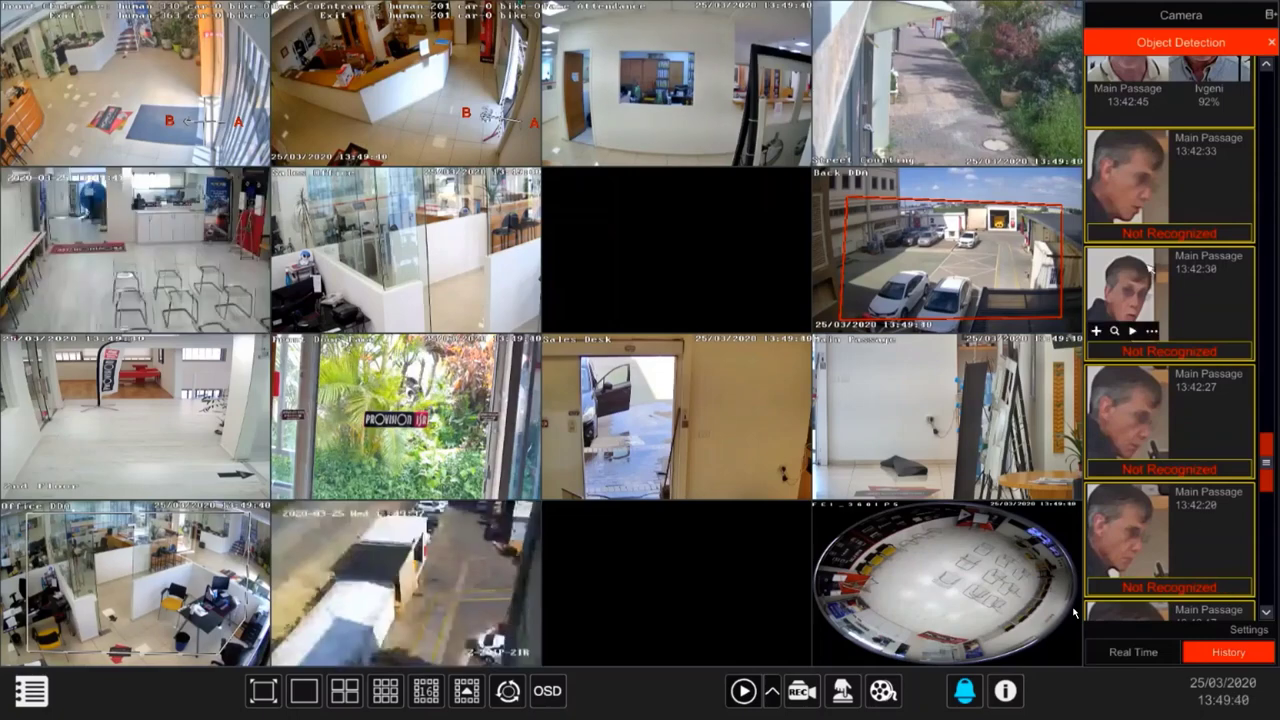
# Step: Open the snap details of the 13:42:30 face, browse the neighbouring captures in both directions, and exit the details
pyautogui.moveTo(1160, 312)
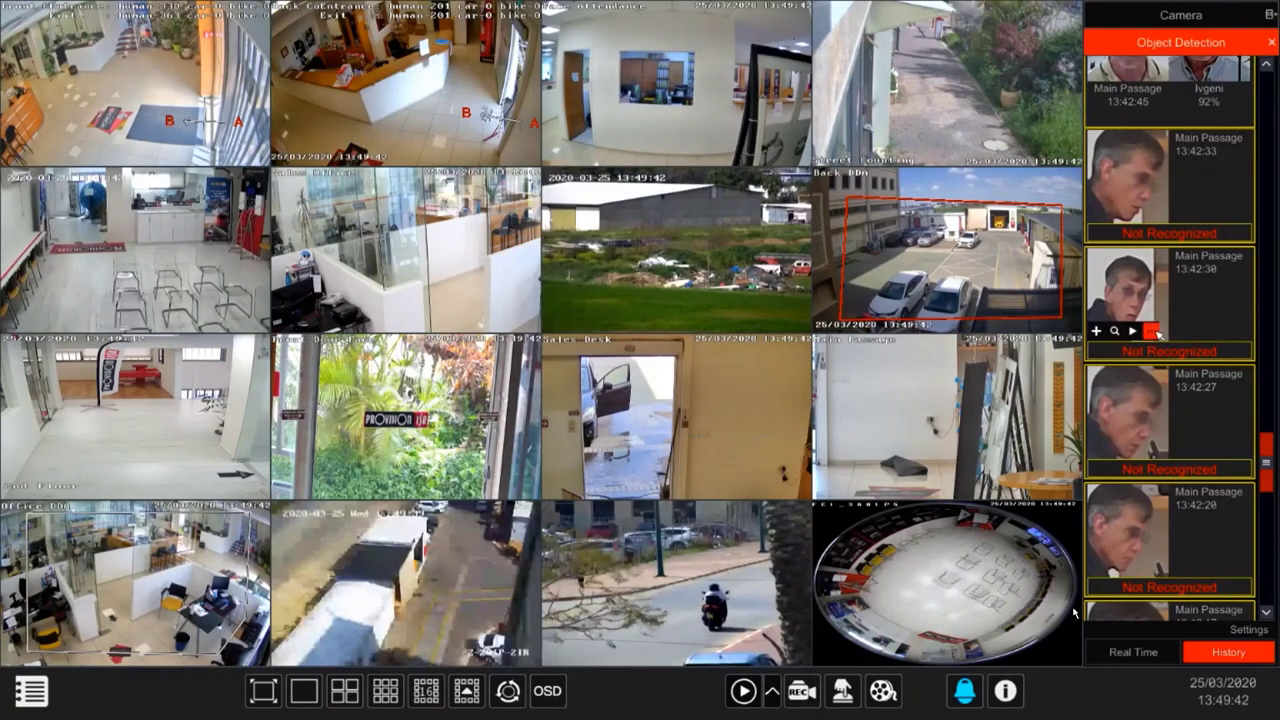
pyautogui.click(1152, 331)
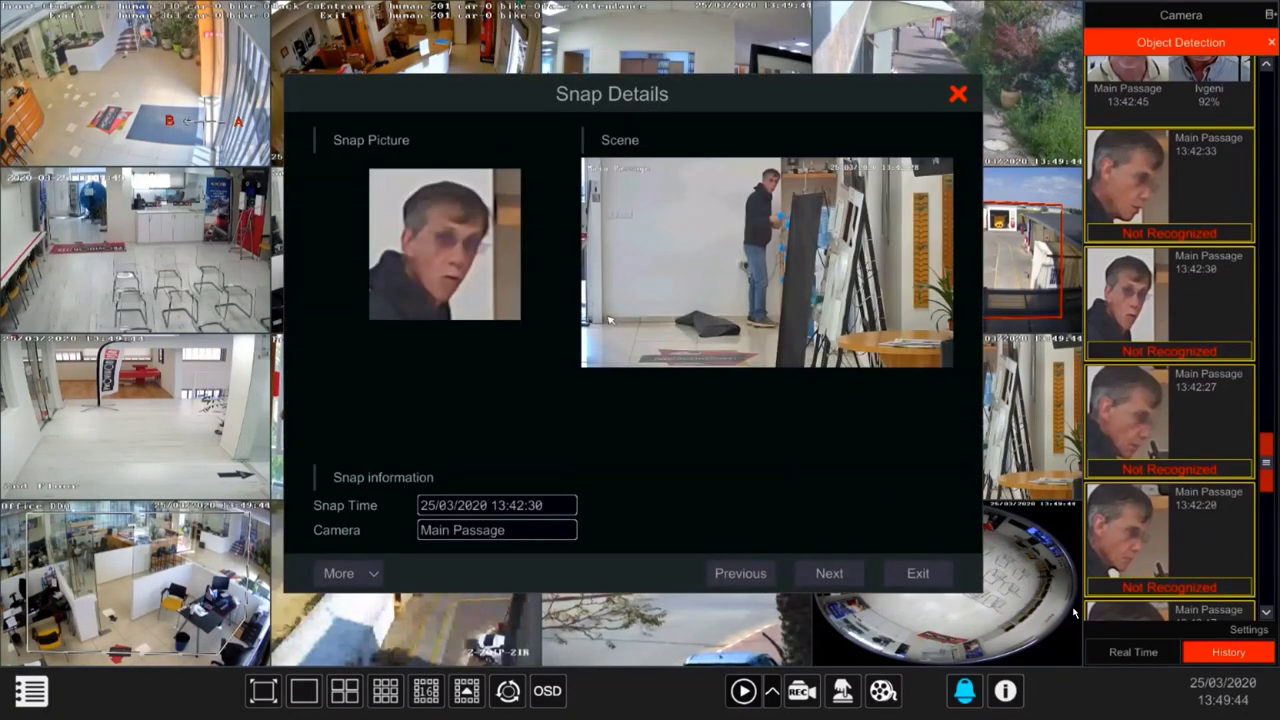
pyautogui.click(818, 573)
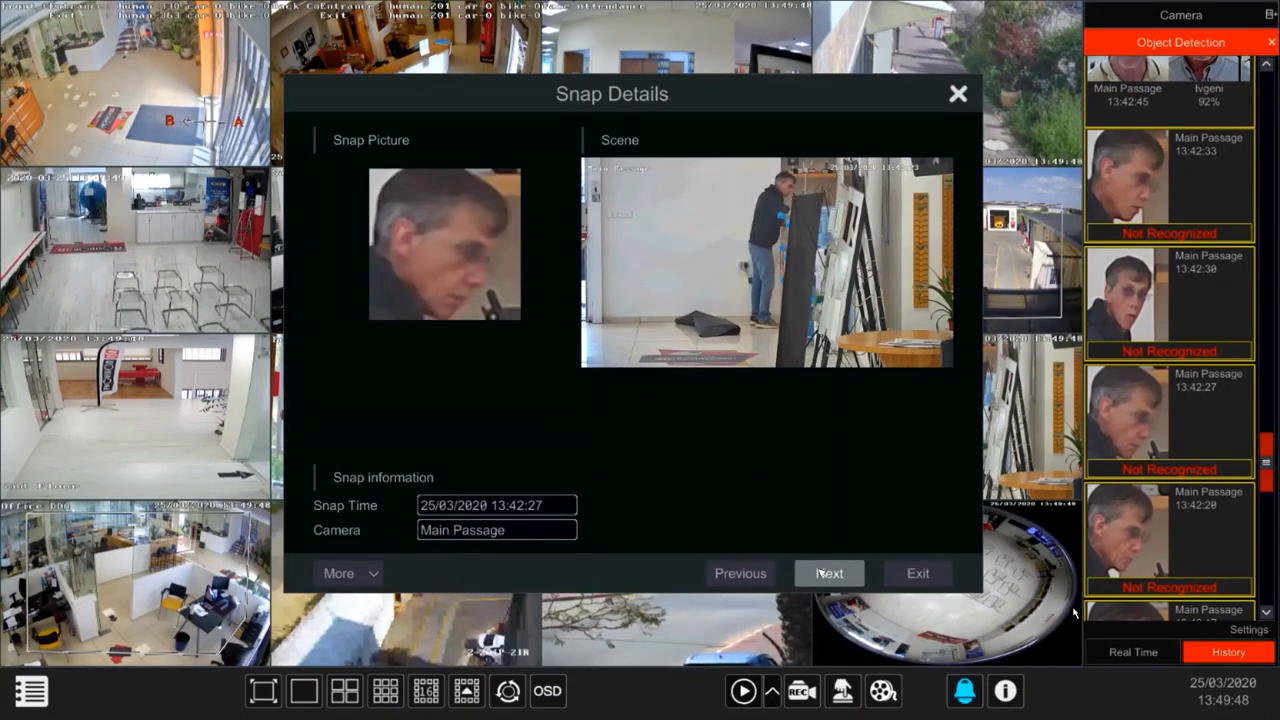
pyautogui.click(818, 573)
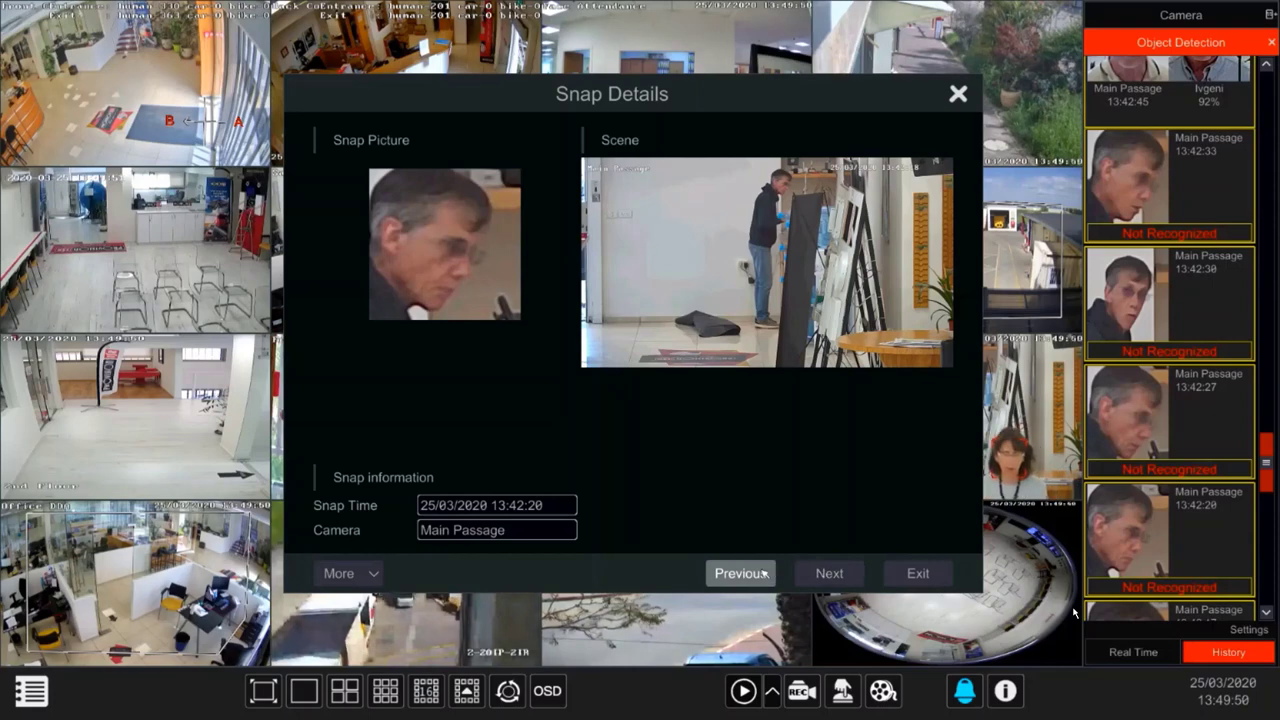
pyautogui.click(764, 573)
pyautogui.click(764, 573)
pyautogui.click(764, 573)
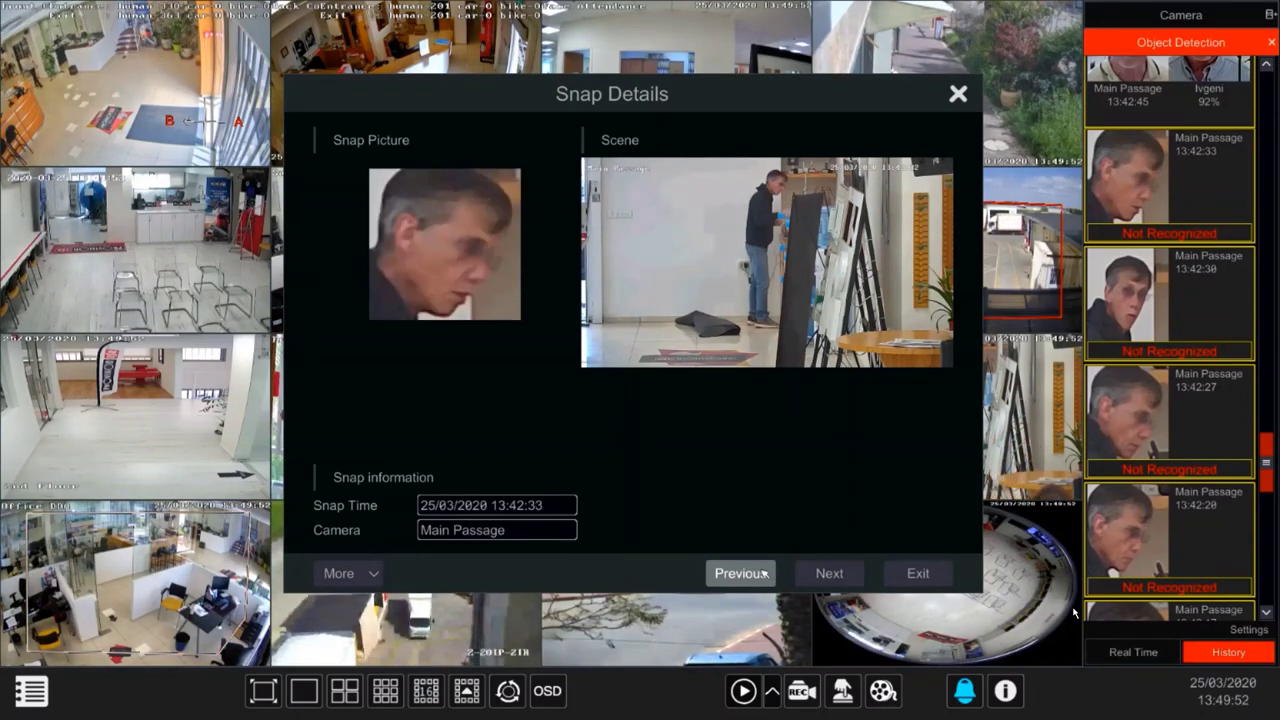
pyautogui.click(764, 573)
pyautogui.click(764, 573)
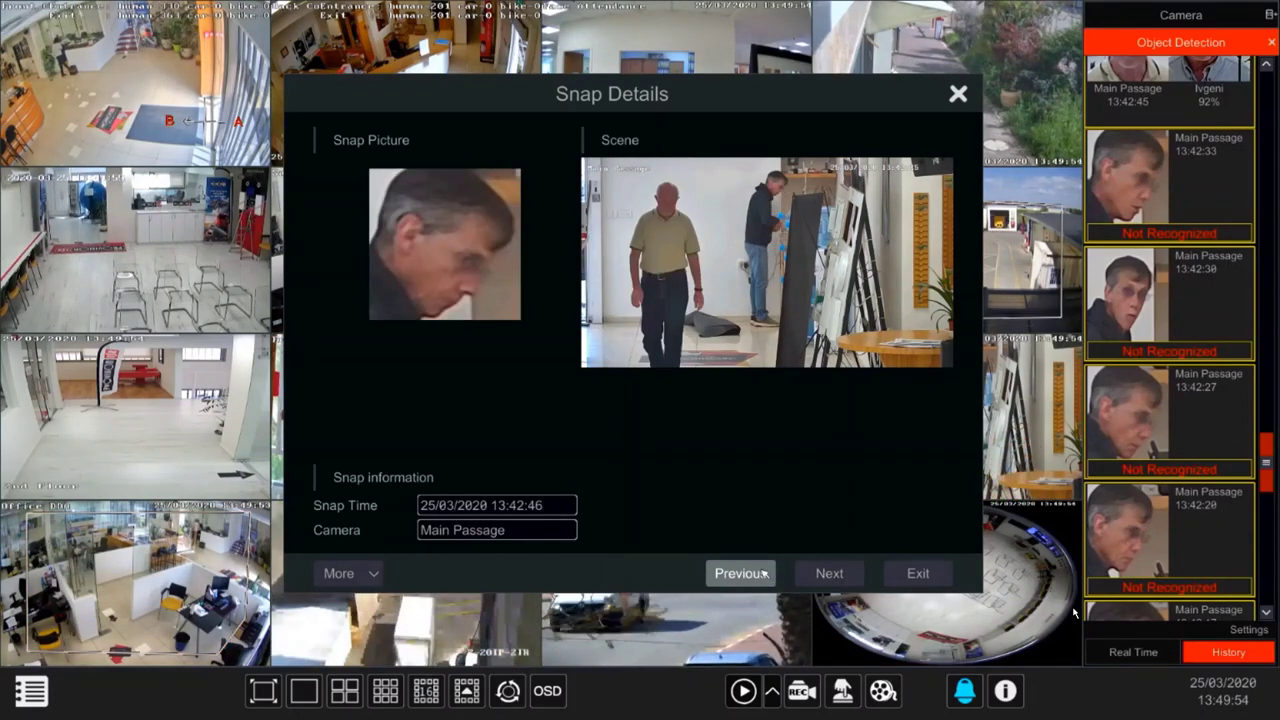
pyautogui.click(829, 573)
pyautogui.click(917, 573)
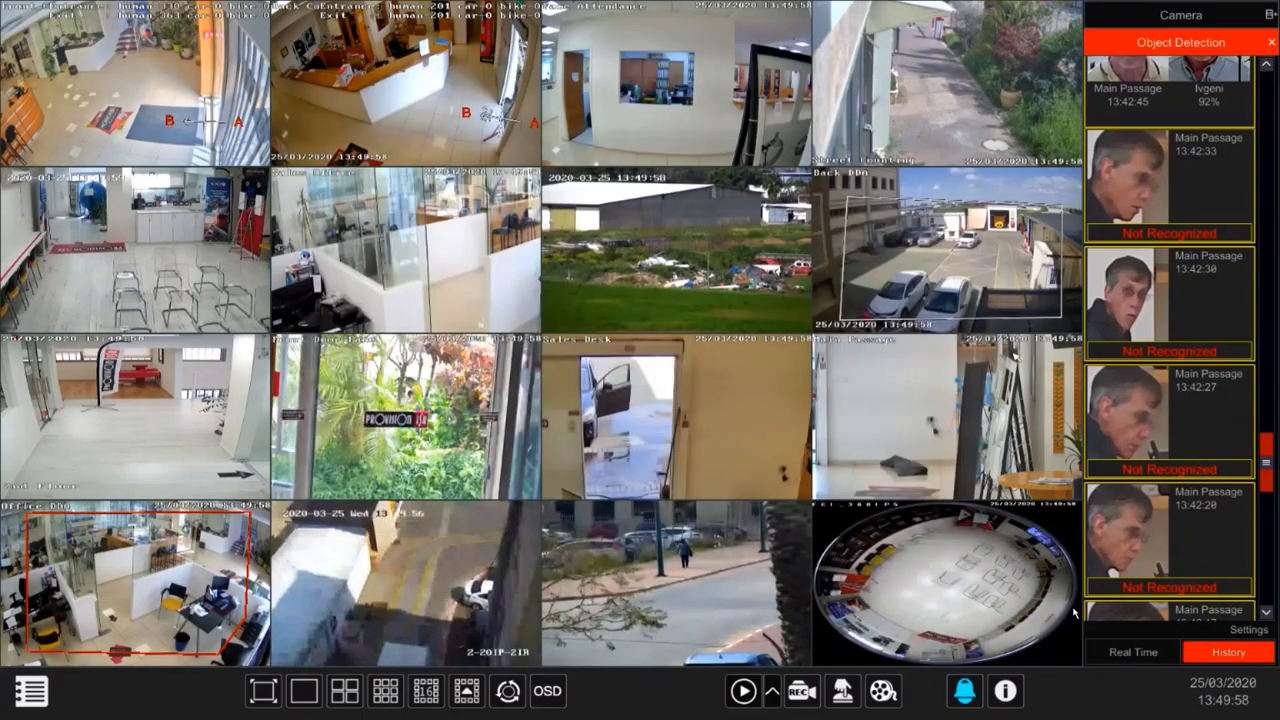
# Step: Search today's captures for the 13:42:30 face and play the matching snaps from 13:43:35, 10:06:10, 13:39:20 and 10:26:06
pyautogui.moveTo(1151, 406)
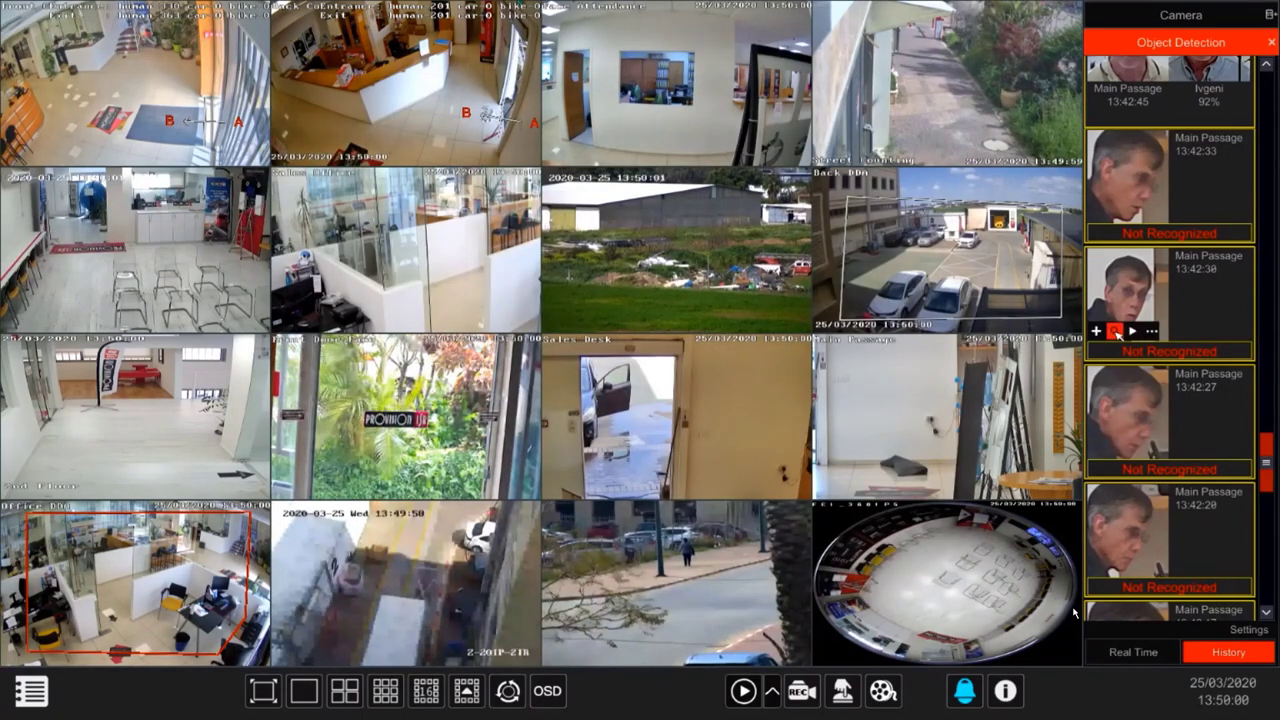
pyautogui.click(1116, 333)
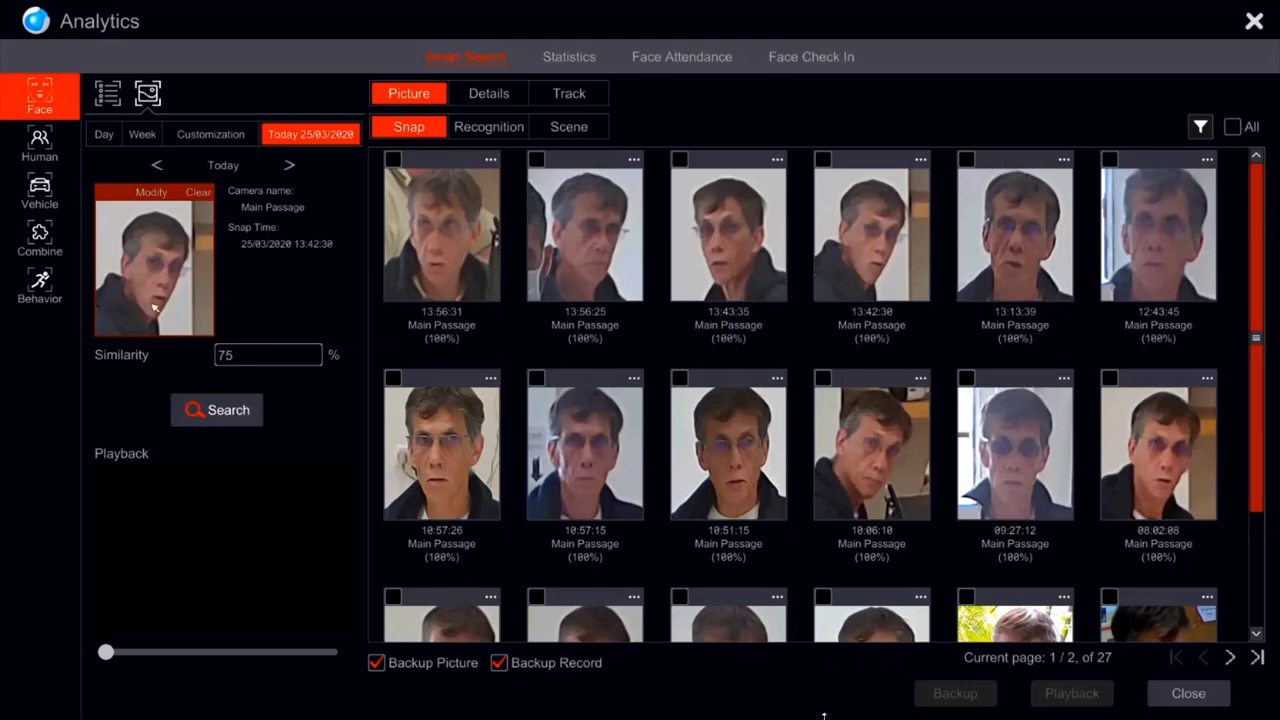
pyautogui.click(728, 298)
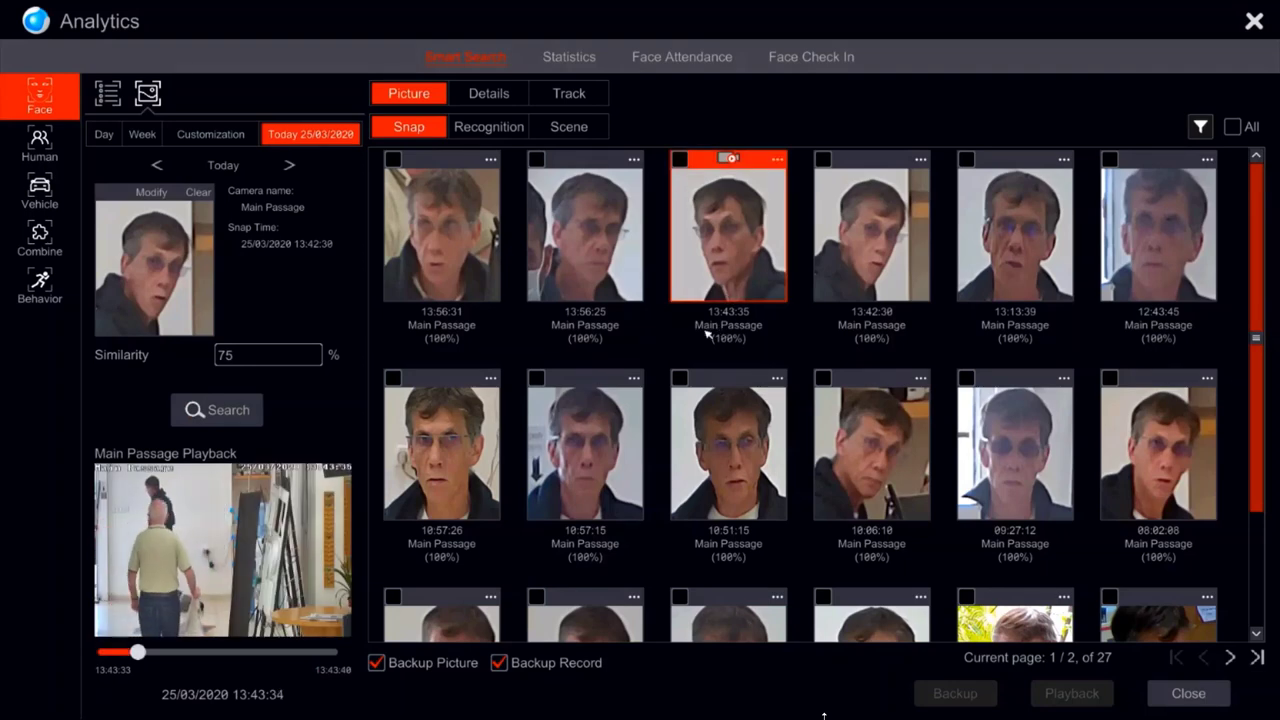
pyautogui.click(830, 420)
pyautogui.scroll(-2, 862, 453)
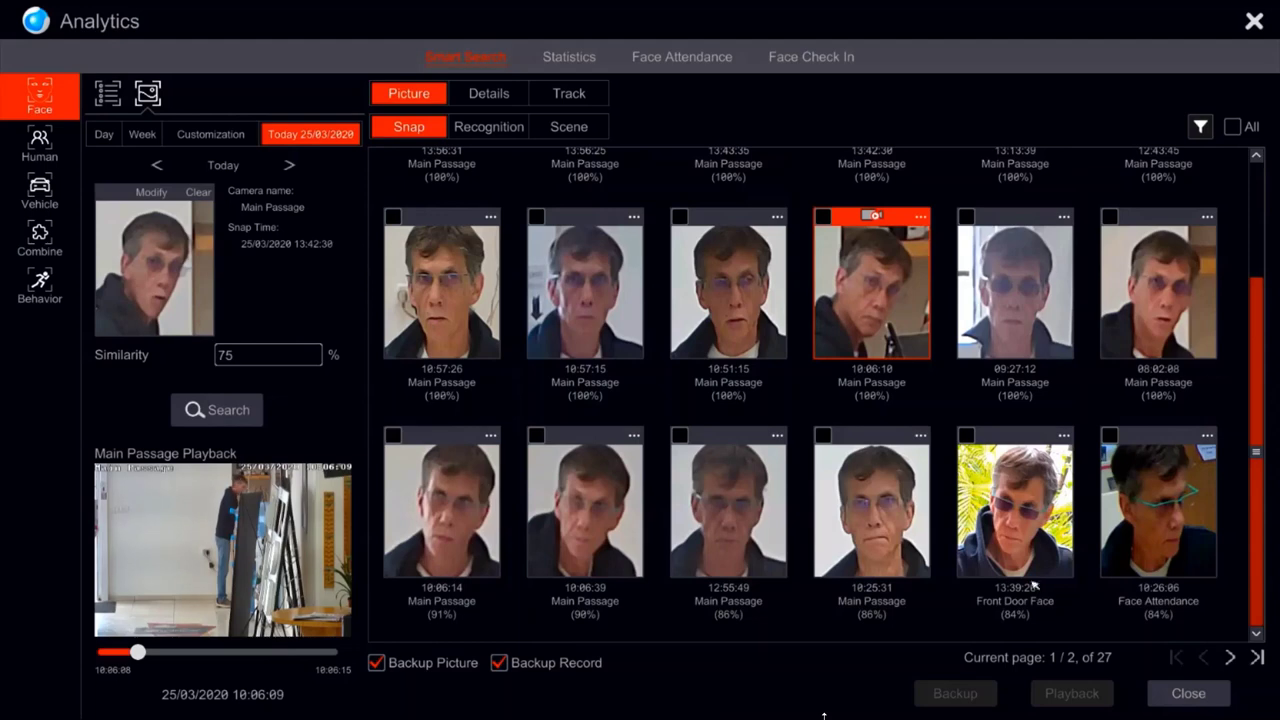
pyautogui.click(1022, 533)
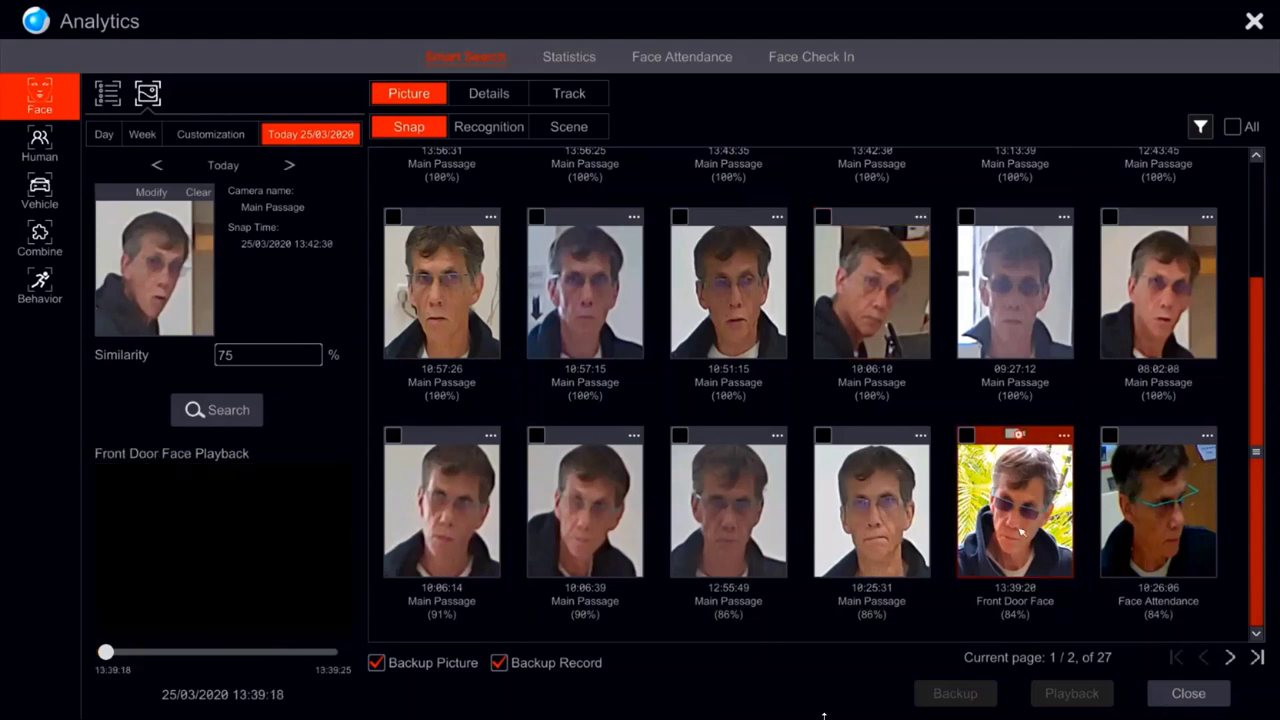
pyautogui.click(1107, 530)
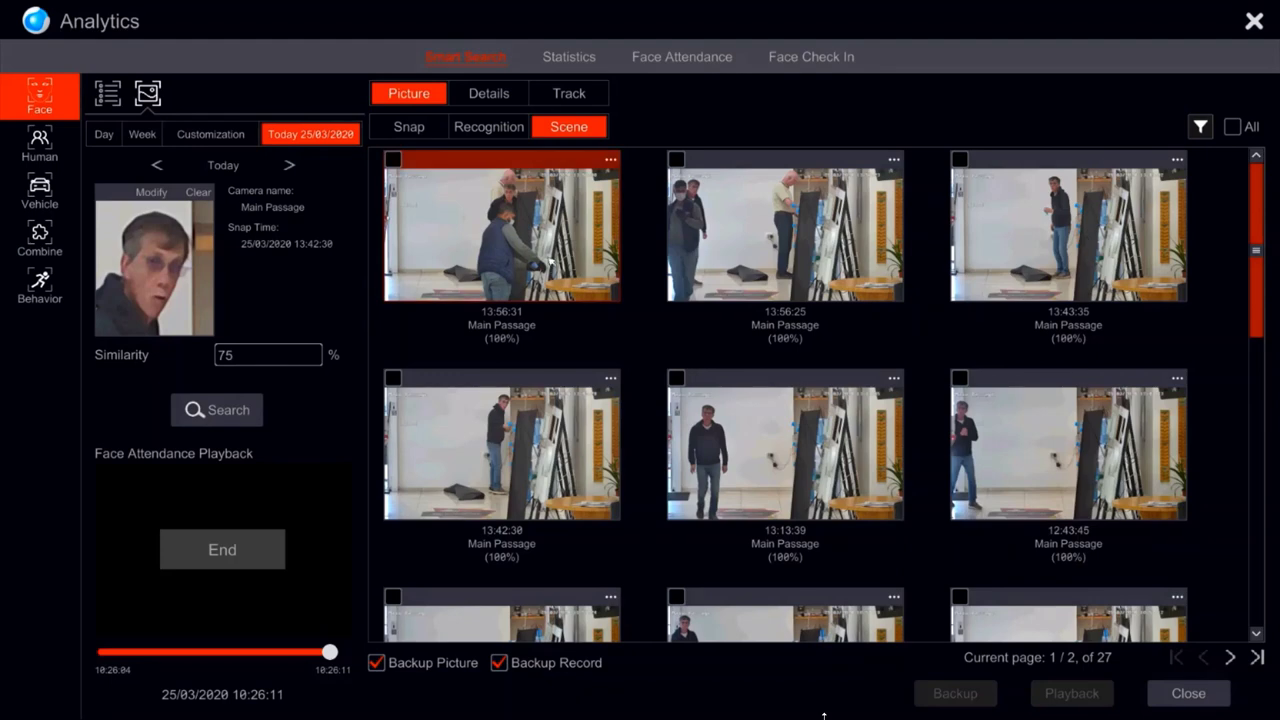
# Step: Show the face matches as full scenes and play the Main Passage clips from 13:56:25, 13:13:39 and 13:42:30
pyautogui.click(833, 255)
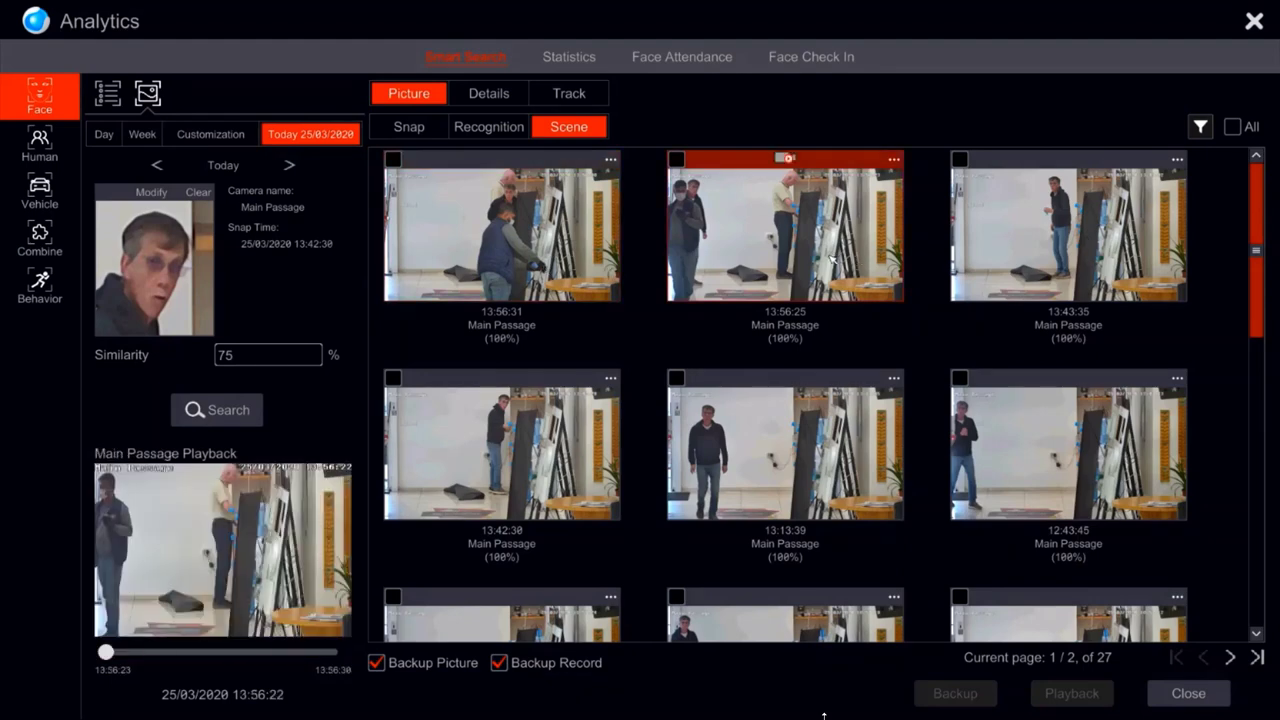
pyautogui.click(802, 447)
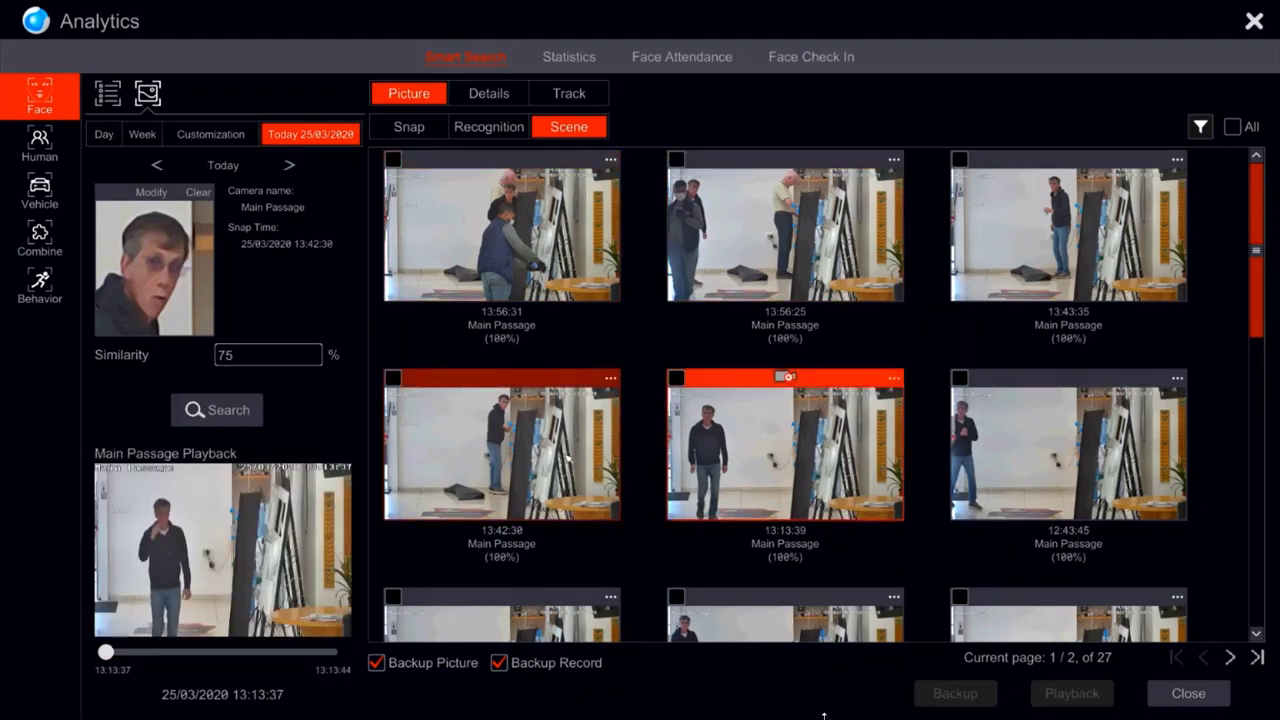
pyautogui.click(537, 462)
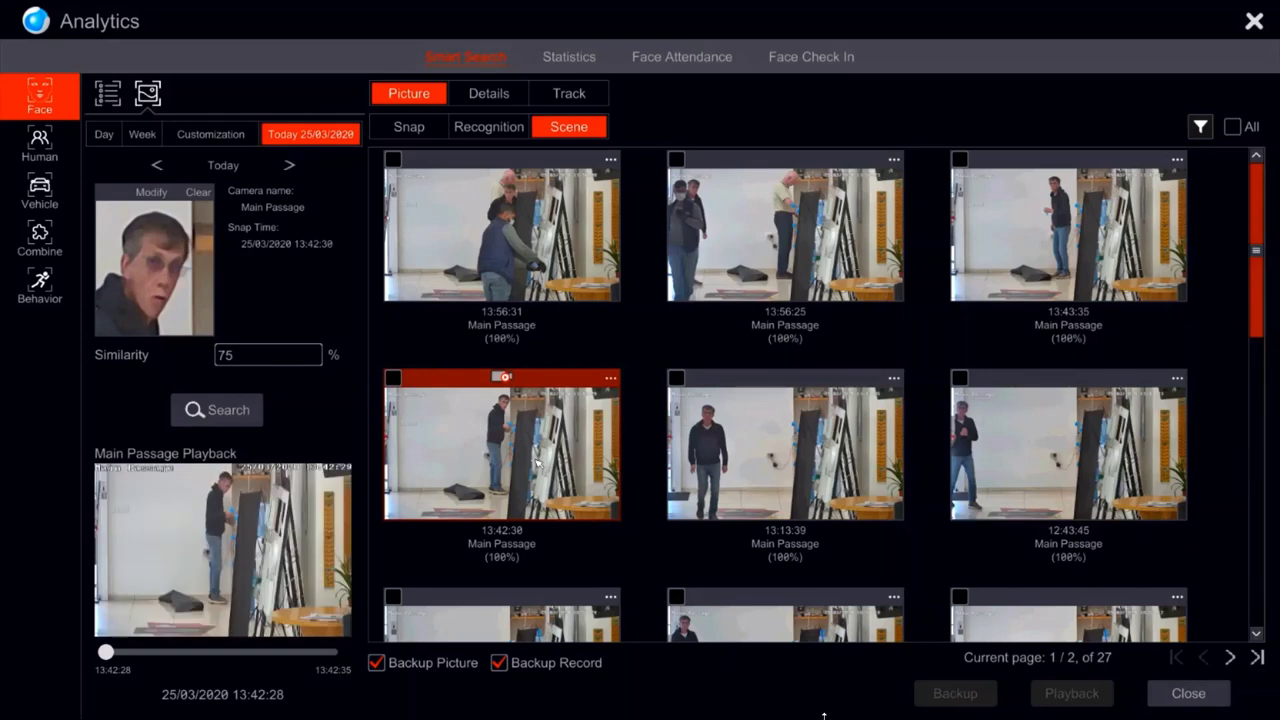
# Step: Search the week 2020/03/23-2020/03/29 for the reference face, and run the search again for today only
pyautogui.click(157, 166)
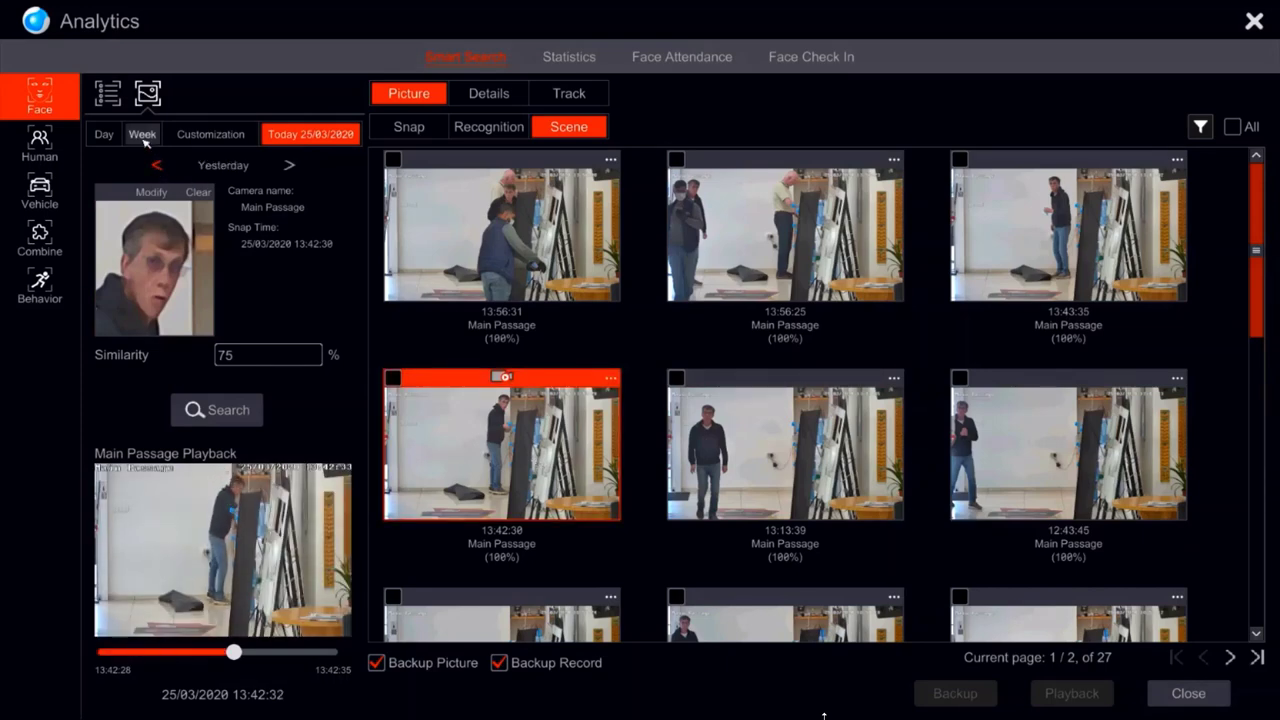
pyautogui.click(142, 133)
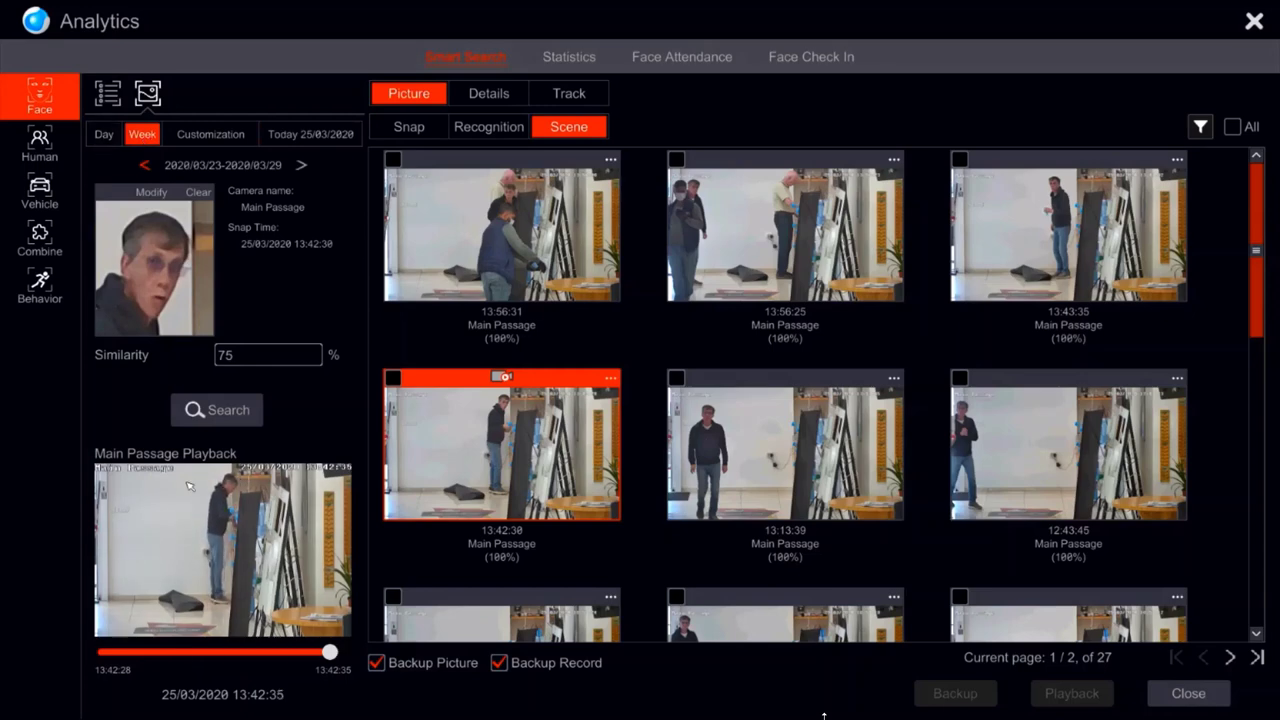
pyautogui.click(218, 410)
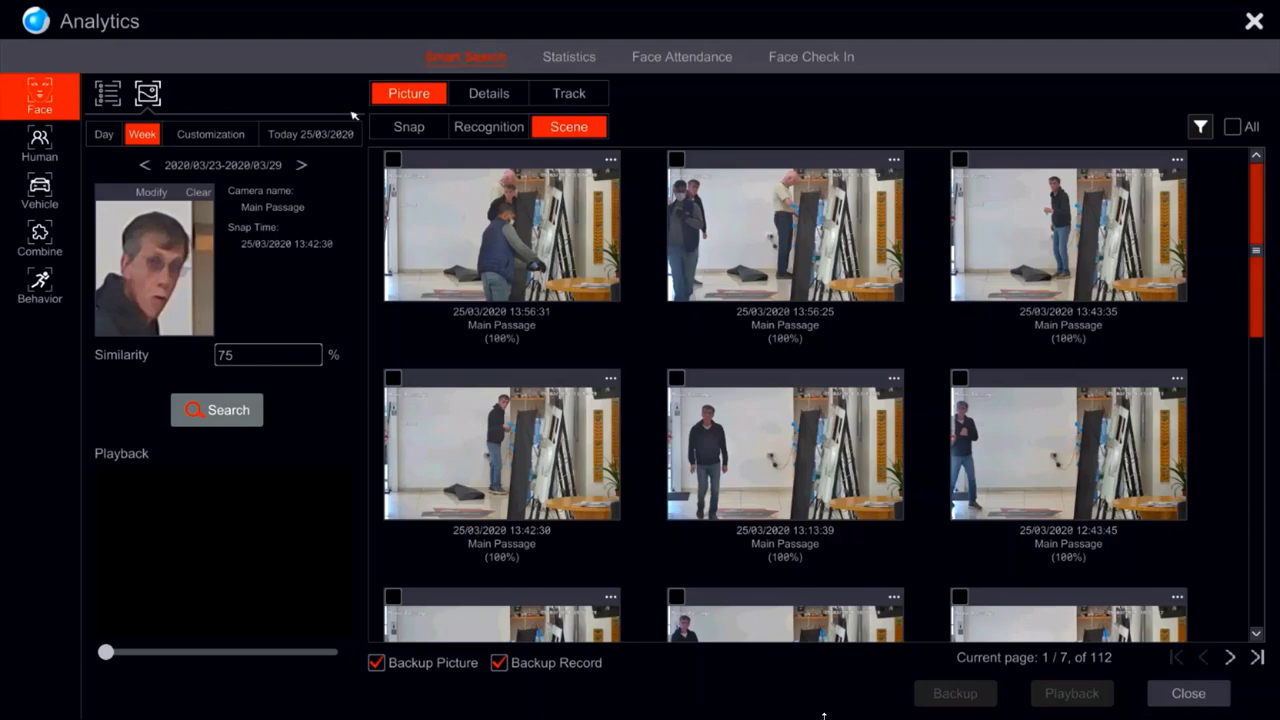
pyautogui.click(330, 135)
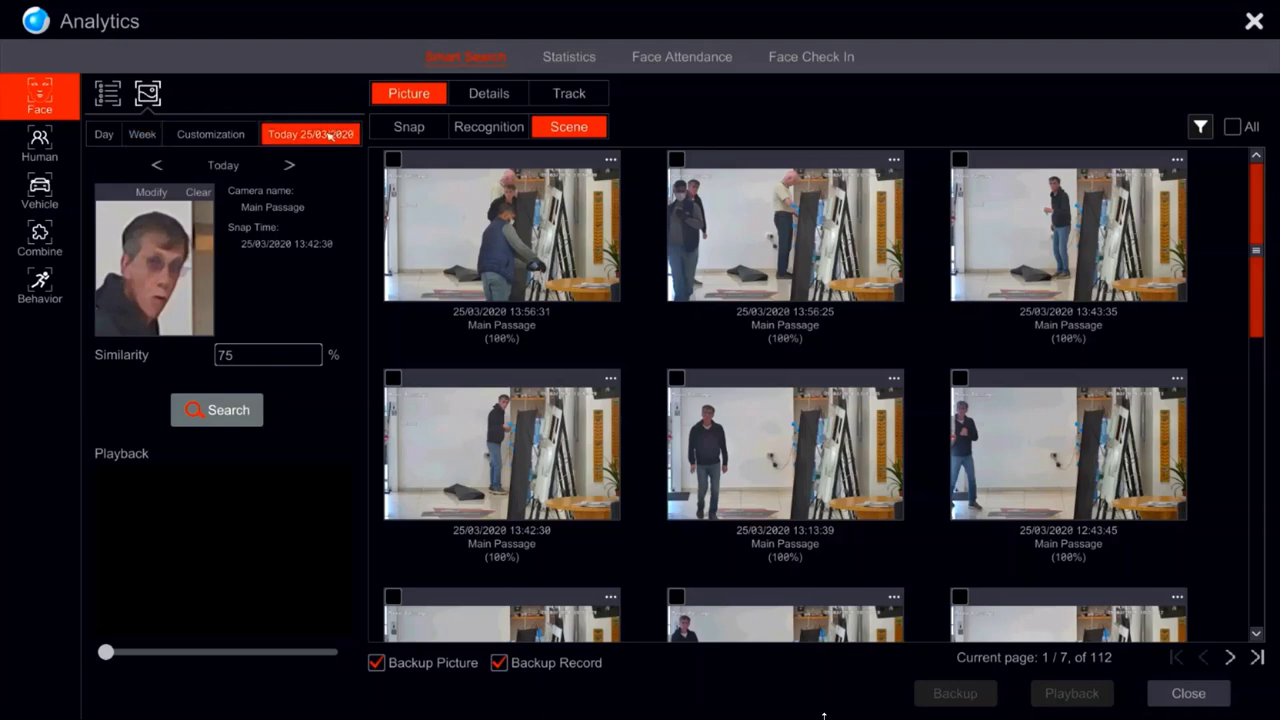
pyautogui.click(243, 410)
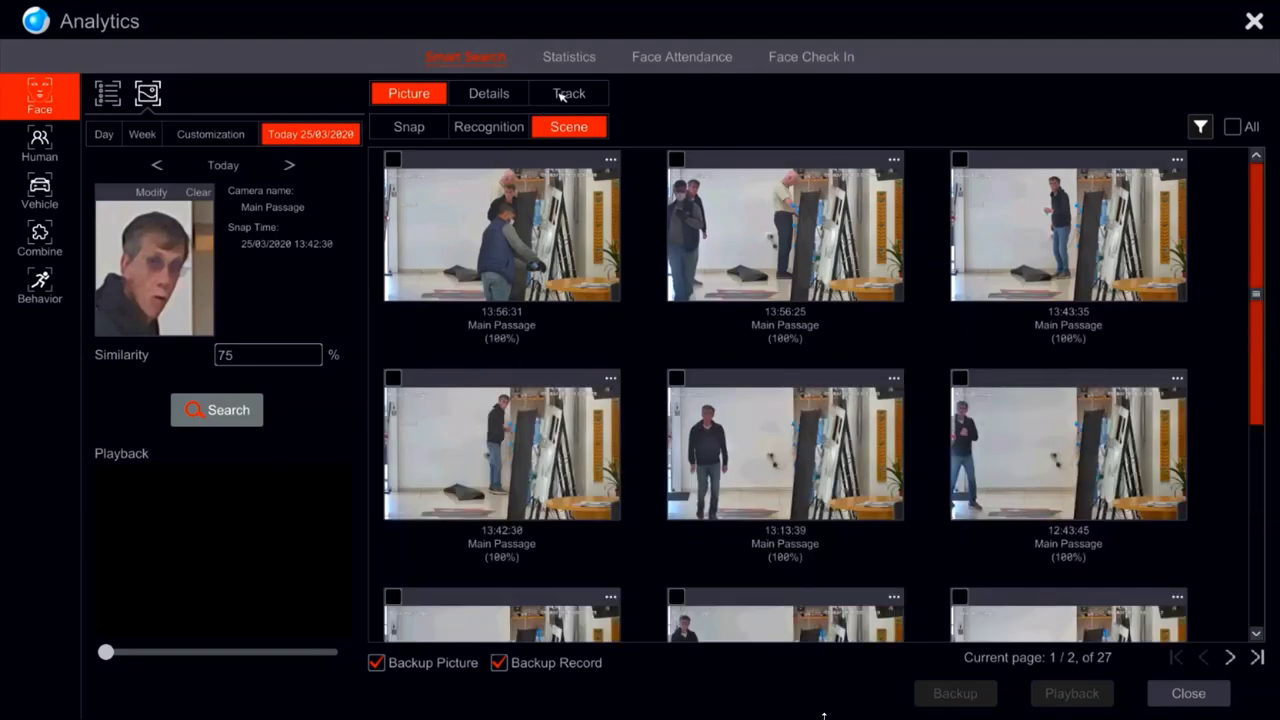
# Step: Show the face matches on the track map and check the capture lists of the Sales Desk, Front Door and Main Passage cameras
pyautogui.click(566, 93)
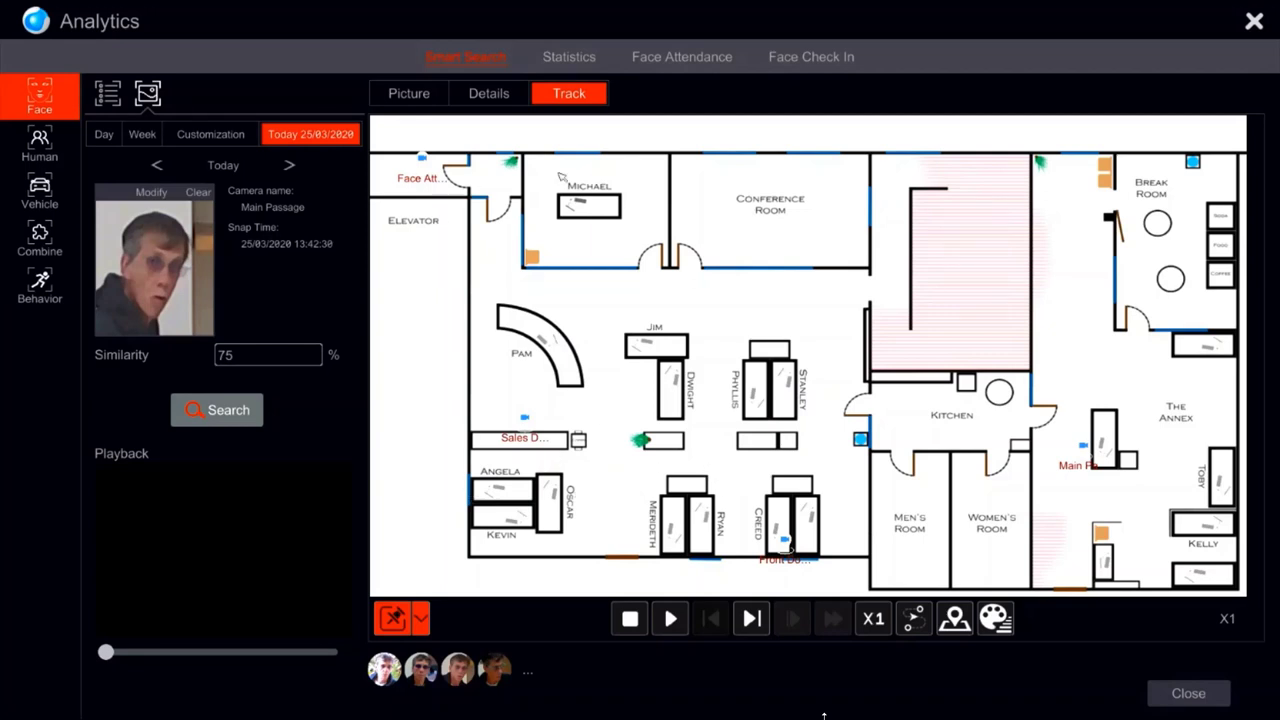
pyautogui.click(527, 419)
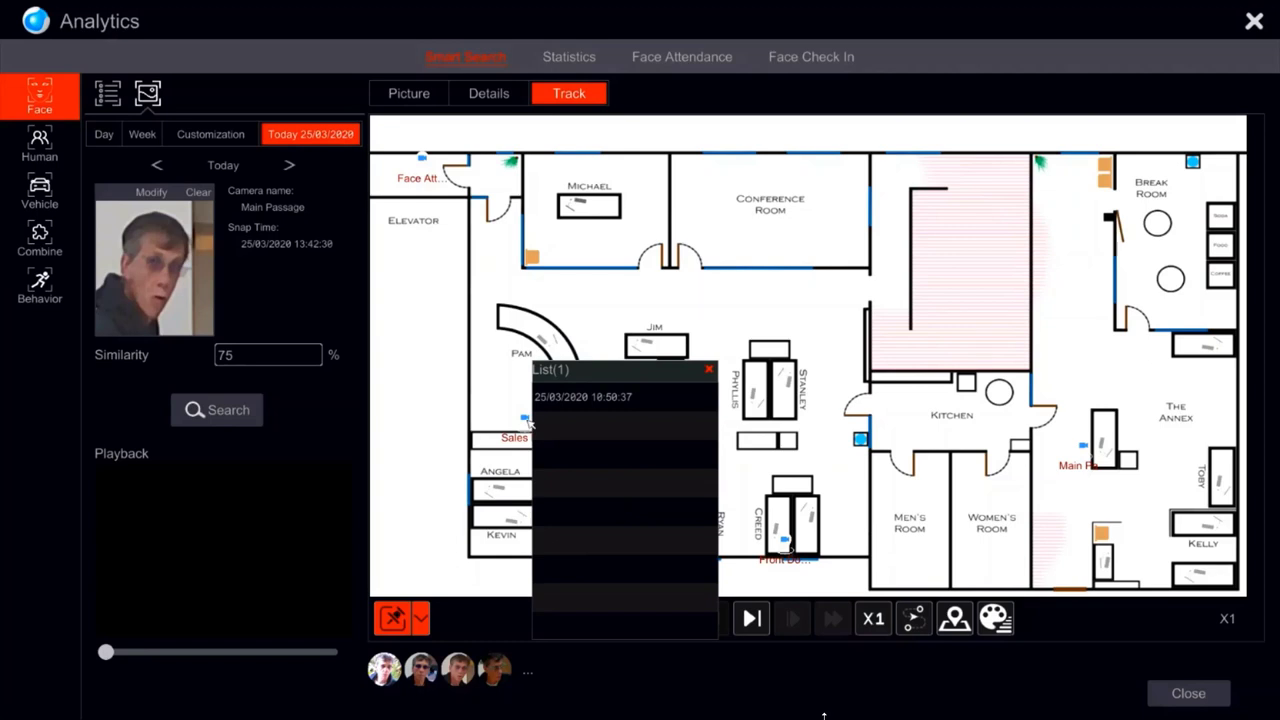
pyautogui.click(522, 437)
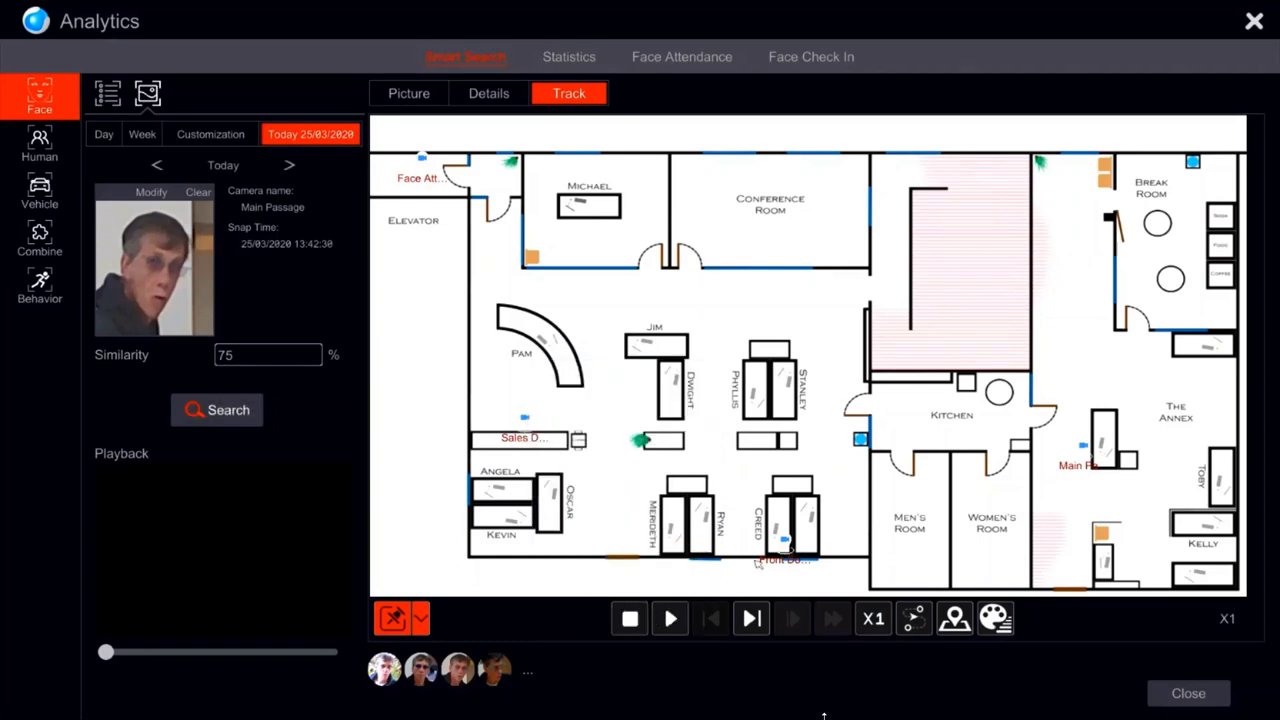
pyautogui.click(785, 541)
pyautogui.click(785, 541)
pyautogui.click(1085, 455)
pyautogui.click(1085, 455)
# Step: Play the Sales Desk capture from 10:50:37 from the track map, close its capture list and stop the playback
pyautogui.click(525, 419)
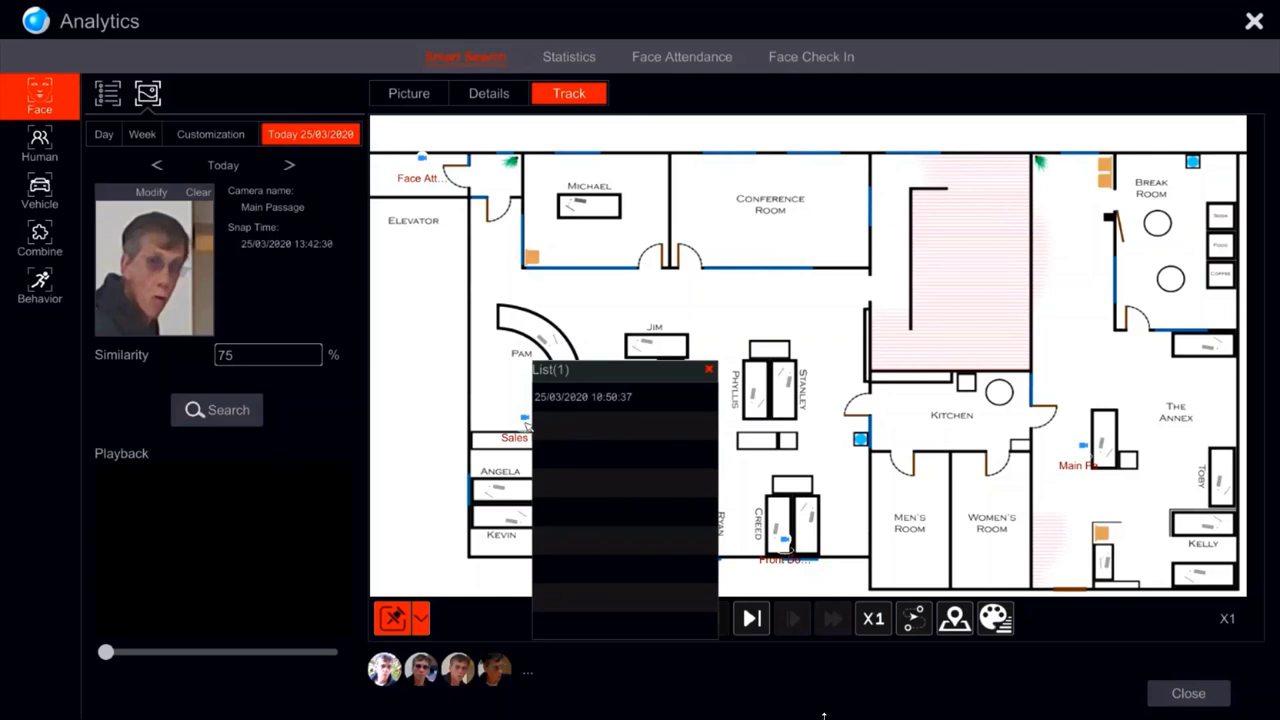
pyautogui.click(562, 397)
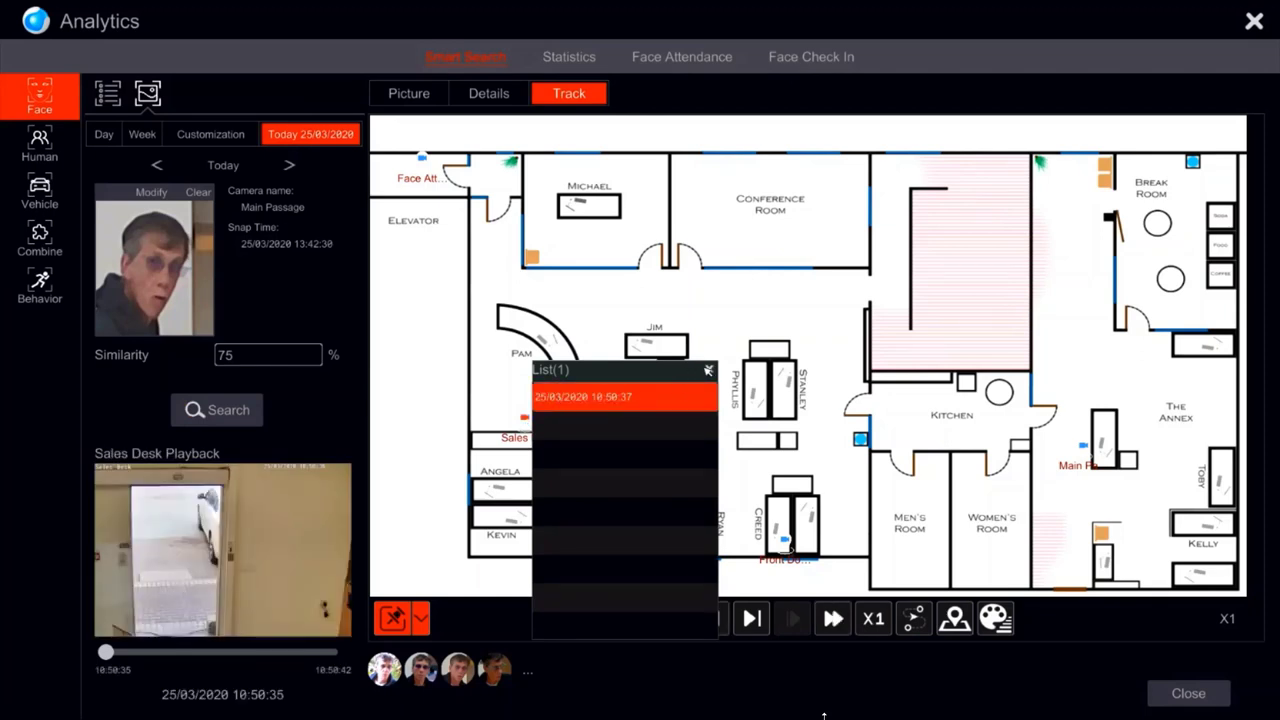
pyautogui.click(709, 371)
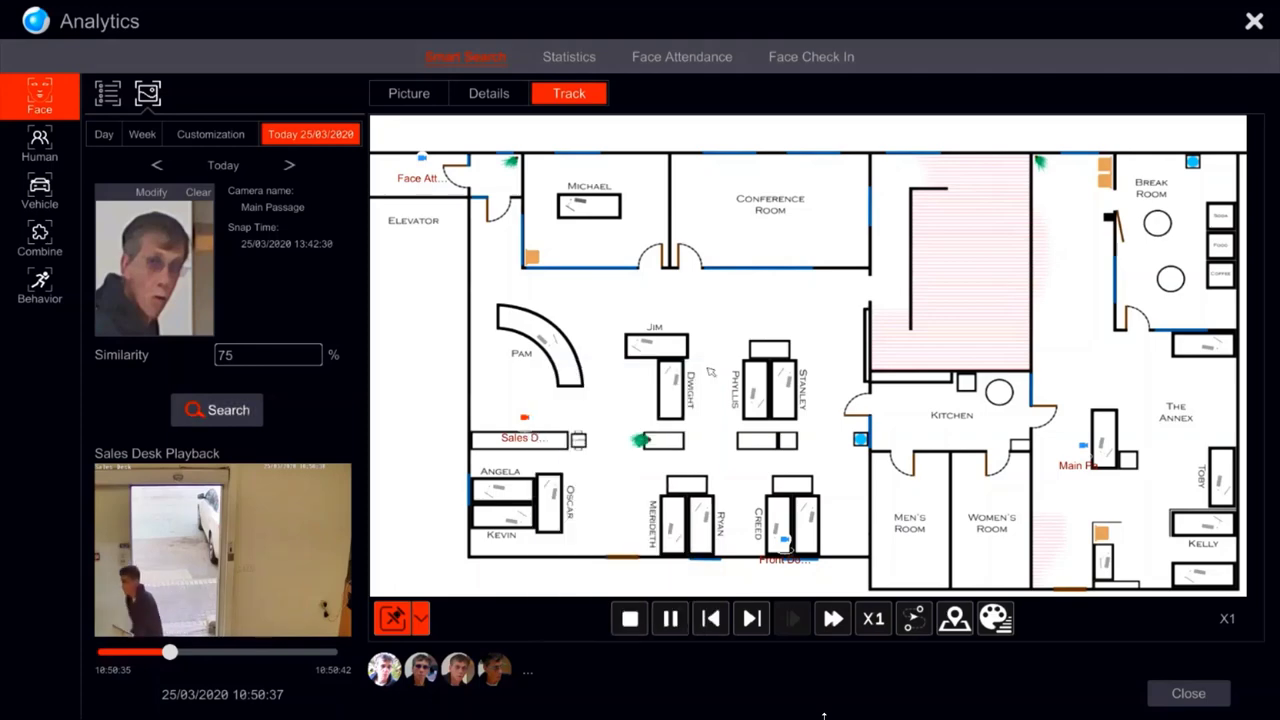
pyautogui.click(643, 630)
# Step: Play the track in Followed Window mode, skip to the next clip, close the floating player and stop the playback
pyautogui.click(400, 618)
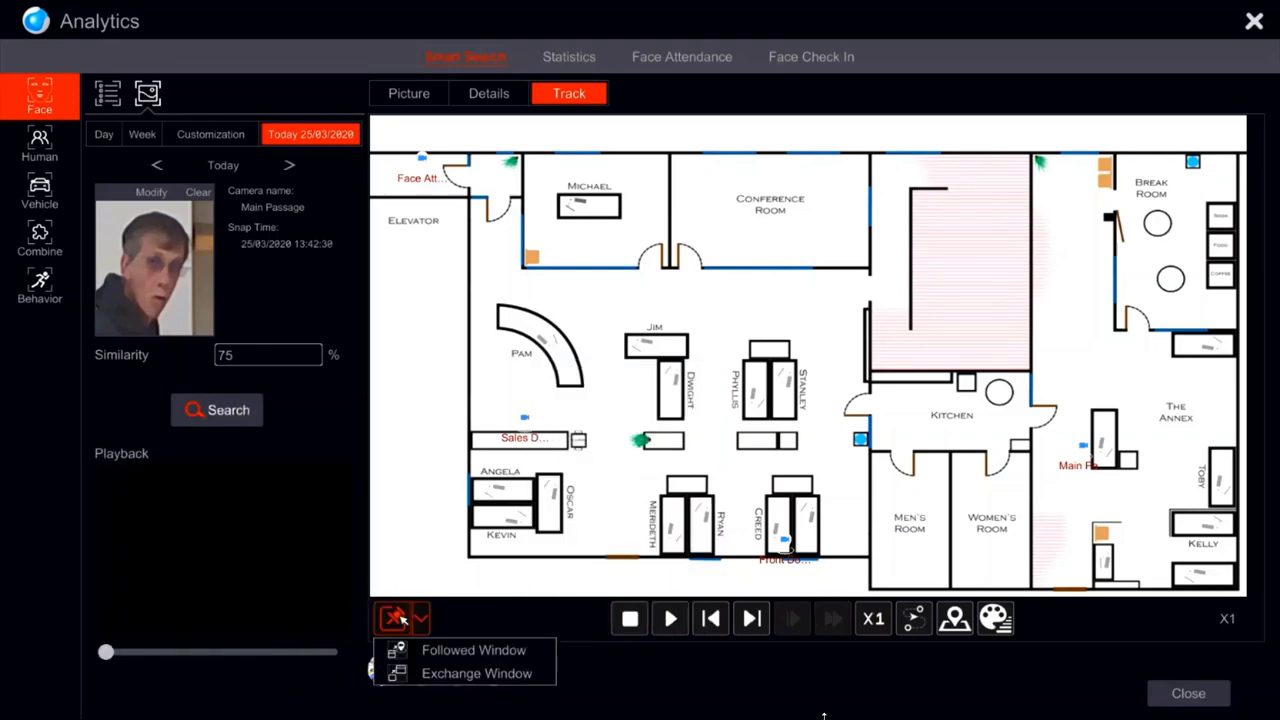
pyautogui.click(473, 650)
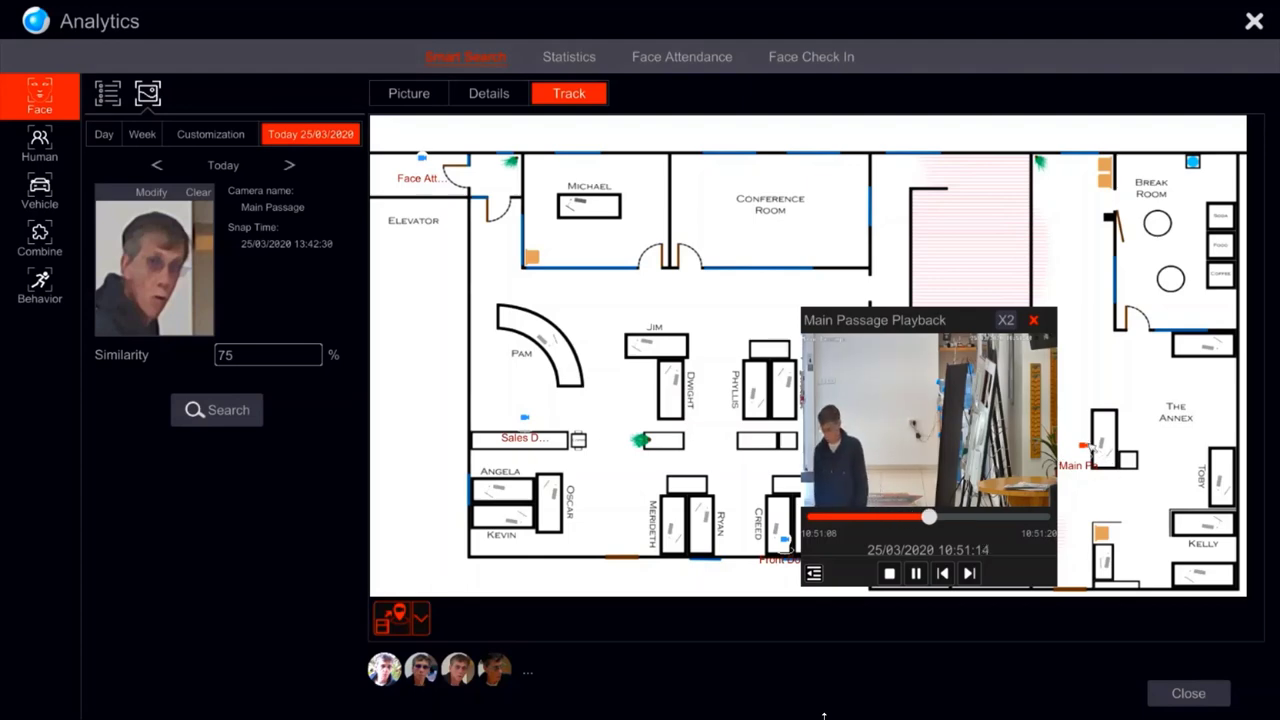
pyautogui.click(969, 573)
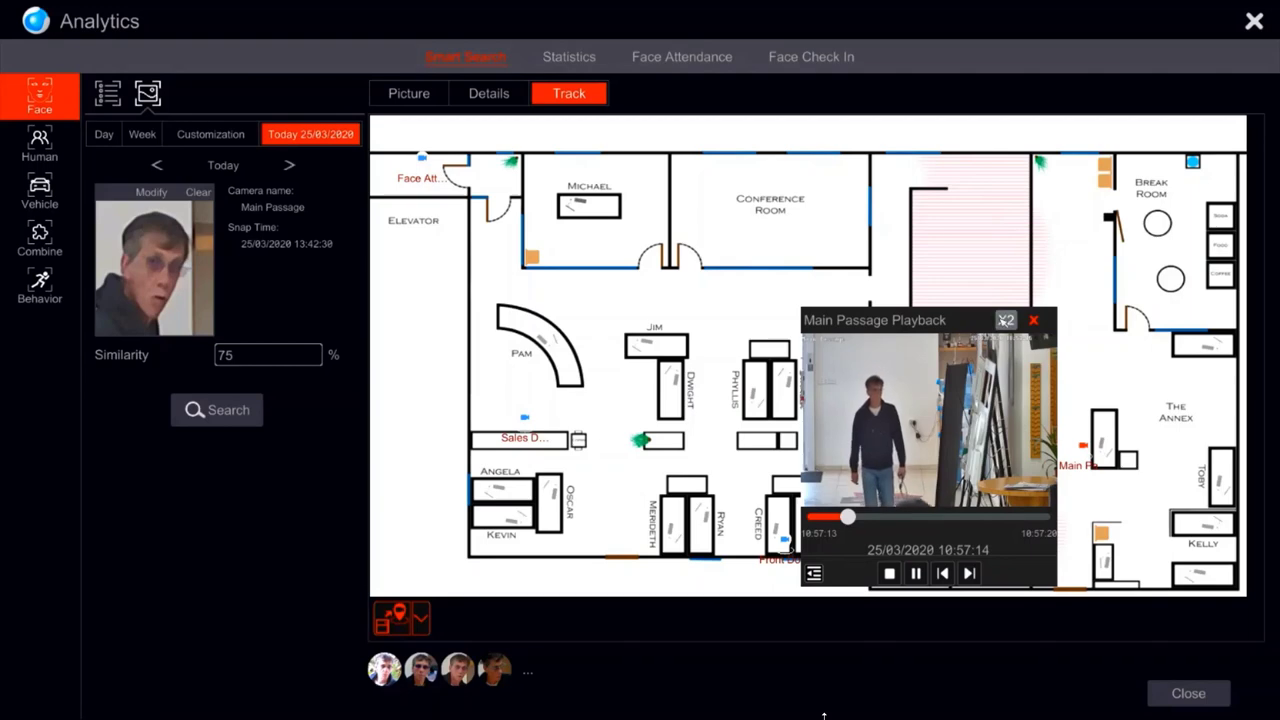
pyautogui.click(1034, 321)
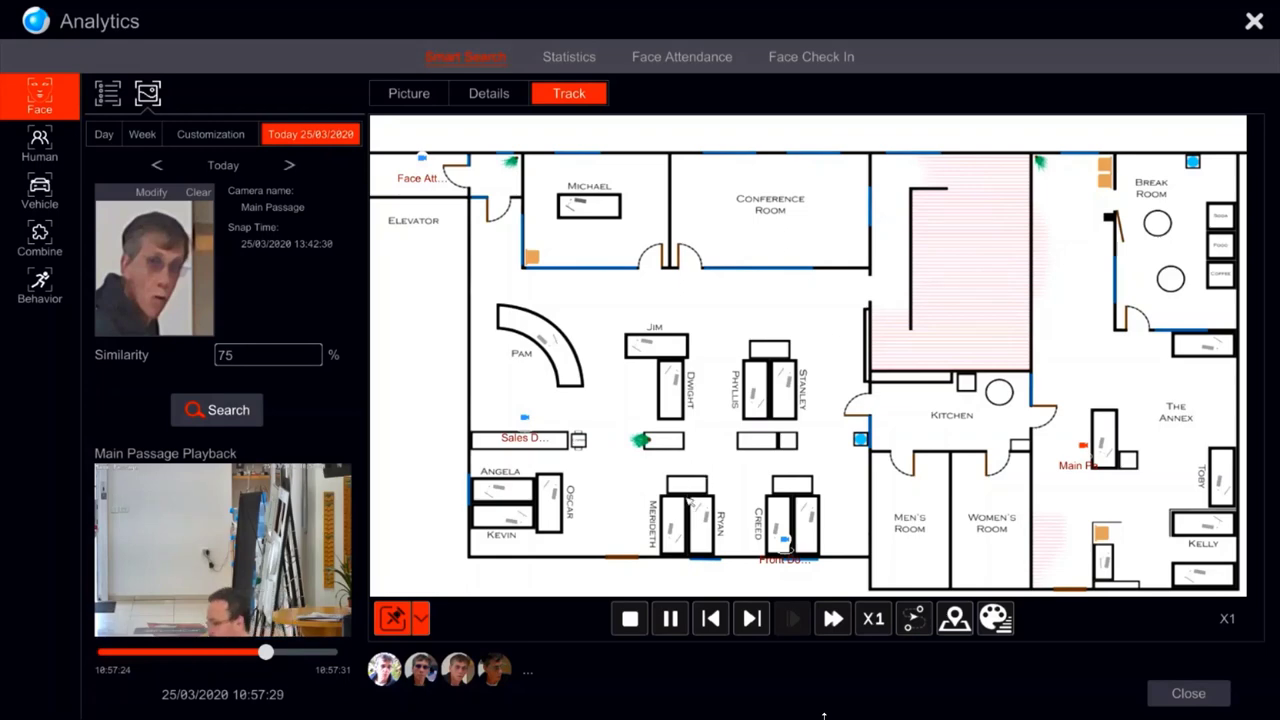
pyautogui.click(644, 630)
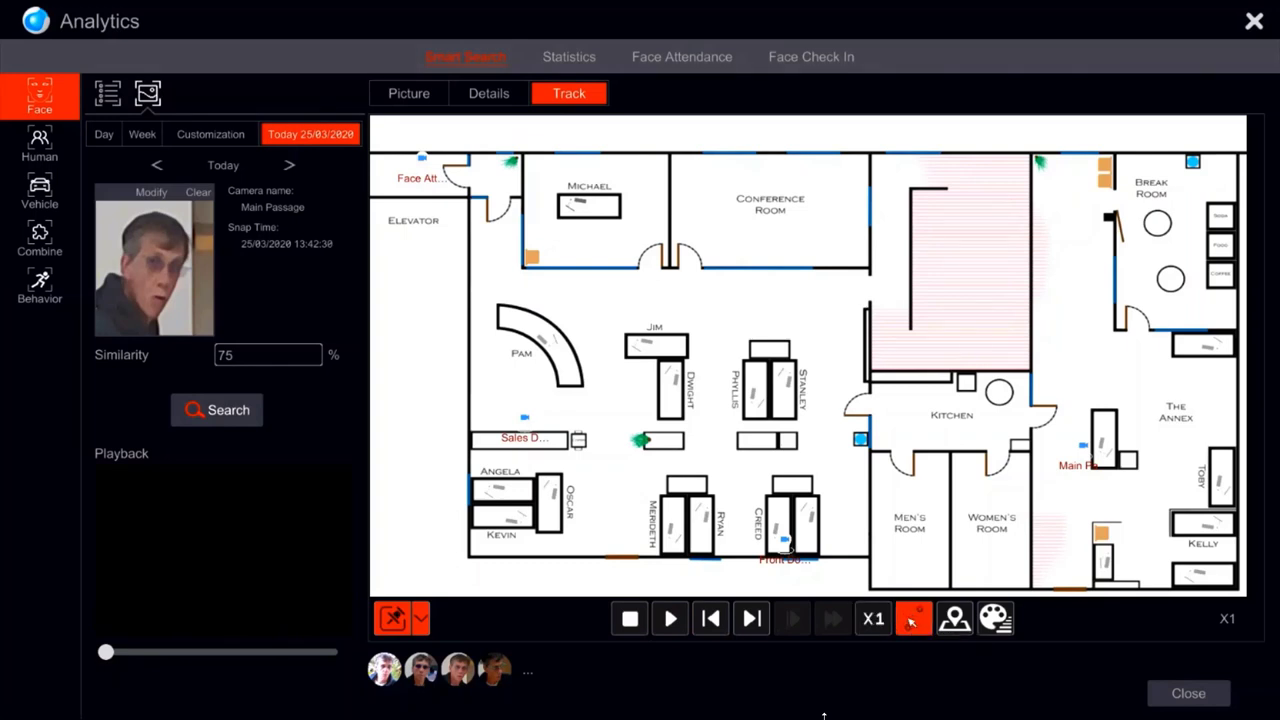
# Step: Draw the person's movement lines on the track map, and view the map editor without changing anything
pyautogui.click(911, 620)
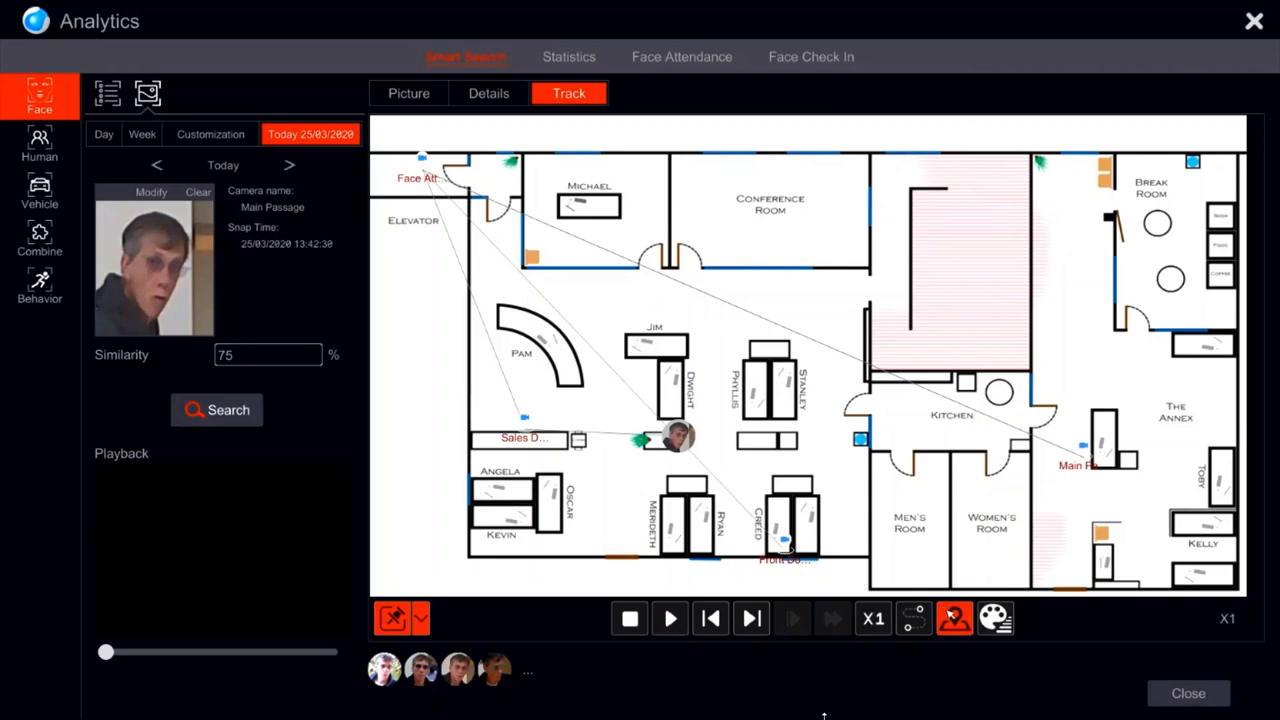
pyautogui.click(954, 618)
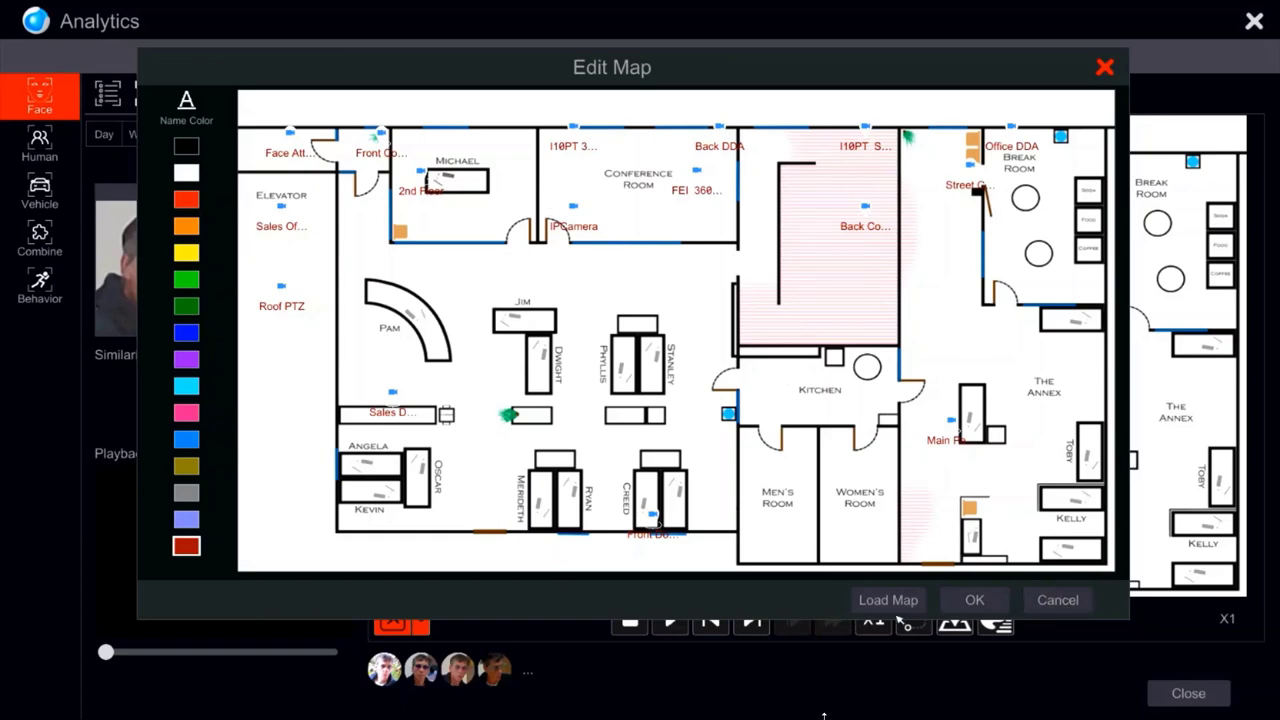
pyautogui.press('Escape')
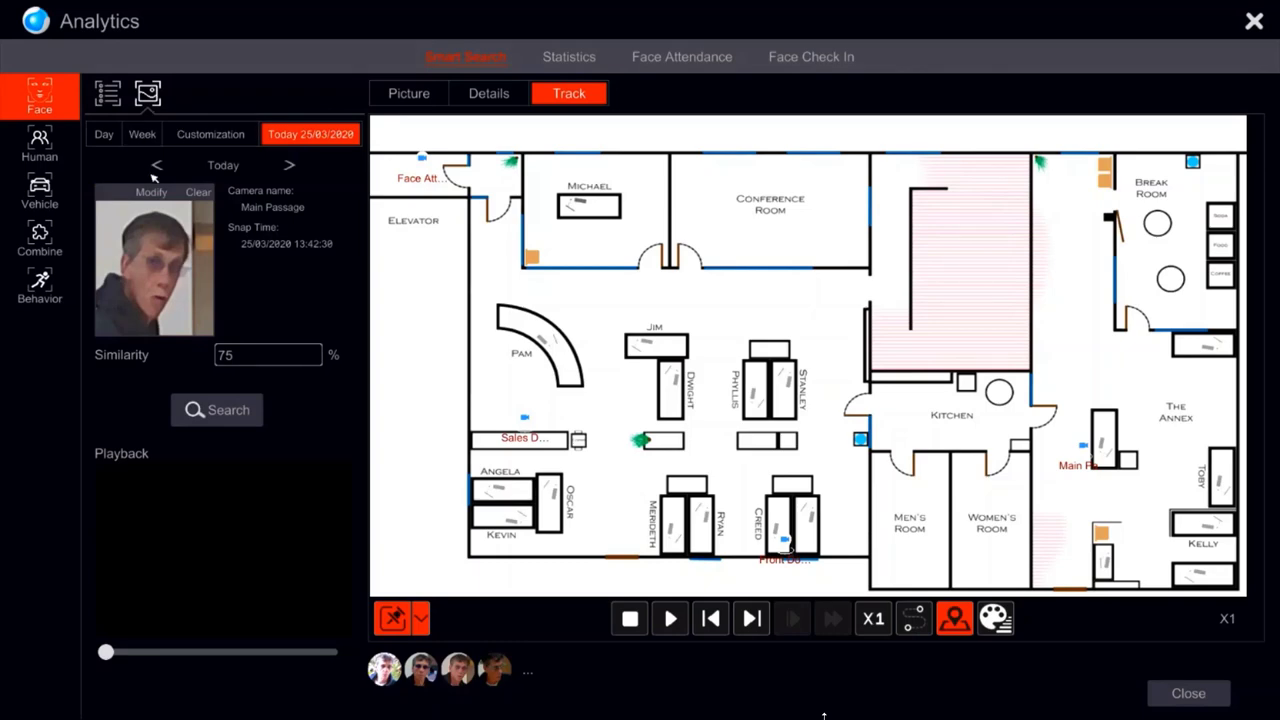
# Step: Return to the picture results, clear the reference face and list today's Snapshot Gallery captures from all cameras
pyautogui.click(418, 99)
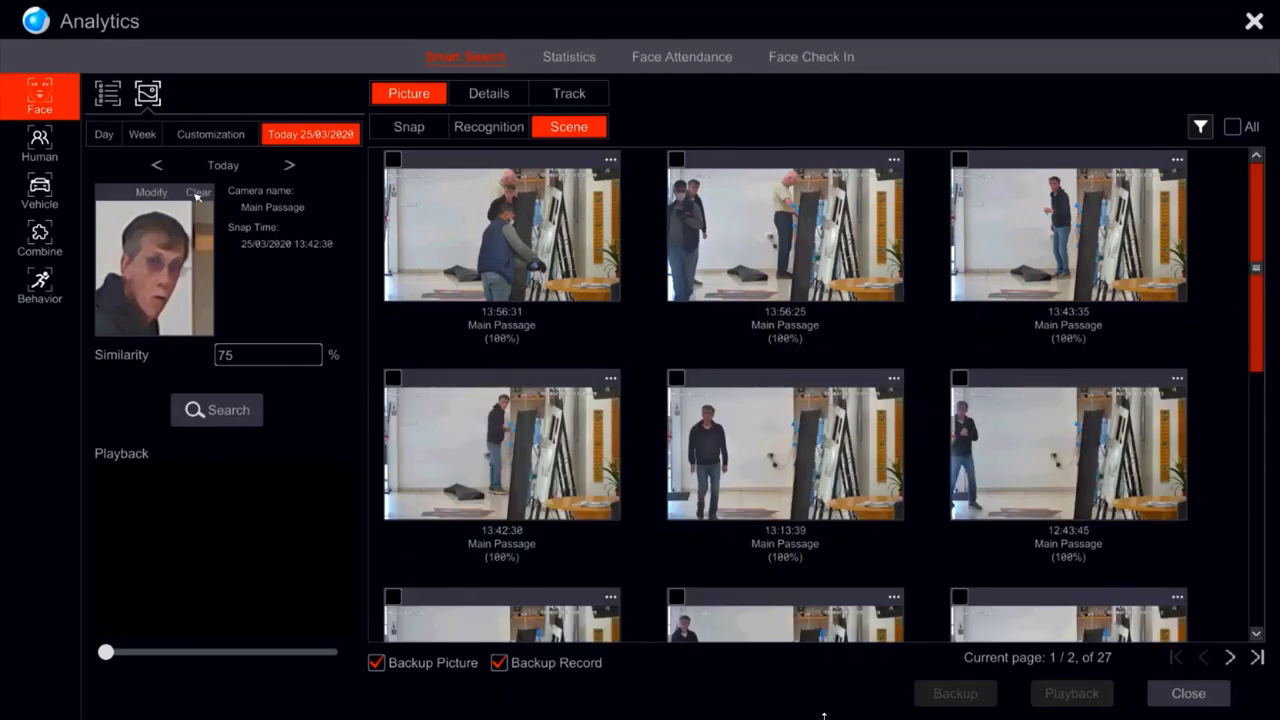
pyautogui.click(197, 193)
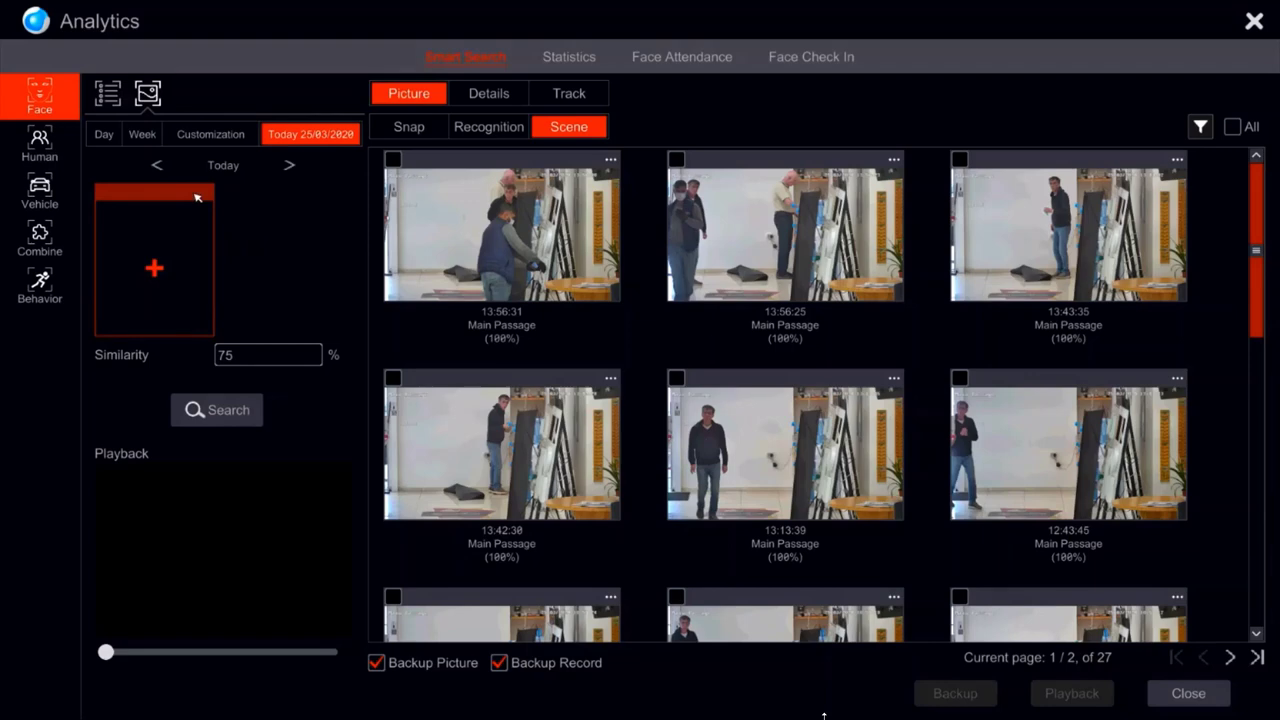
pyautogui.click(156, 269)
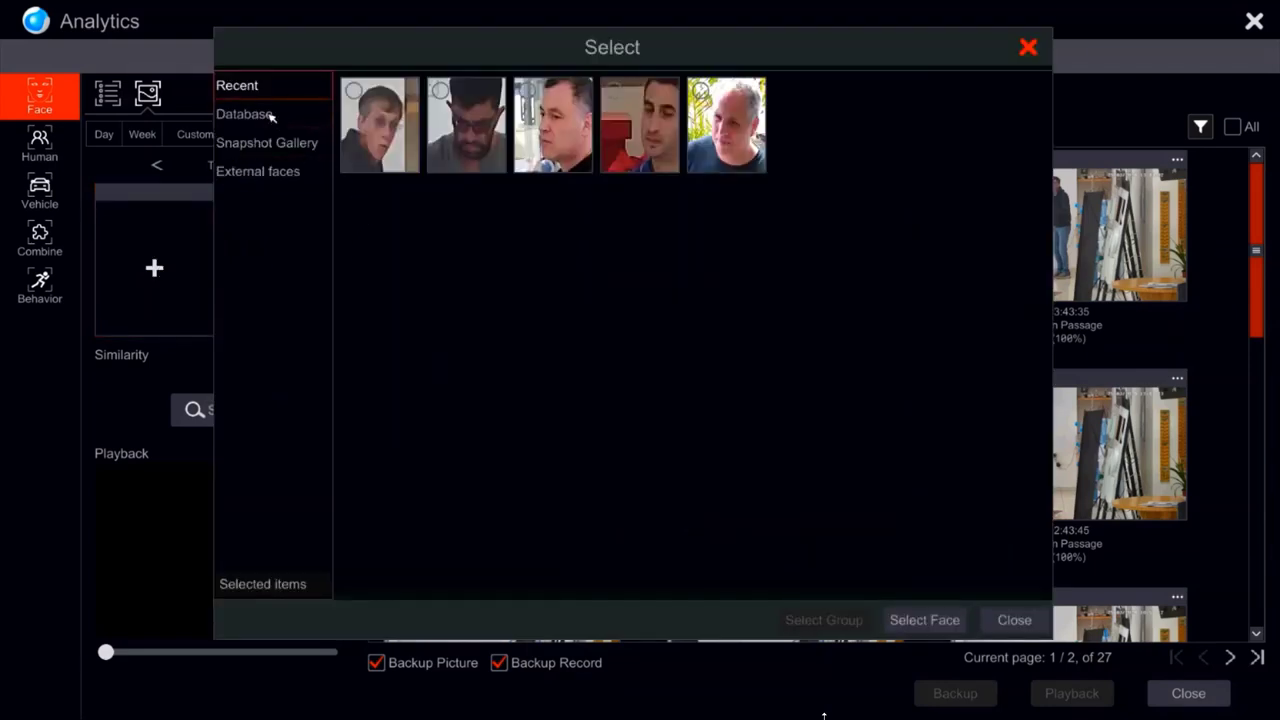
pyautogui.click(264, 146)
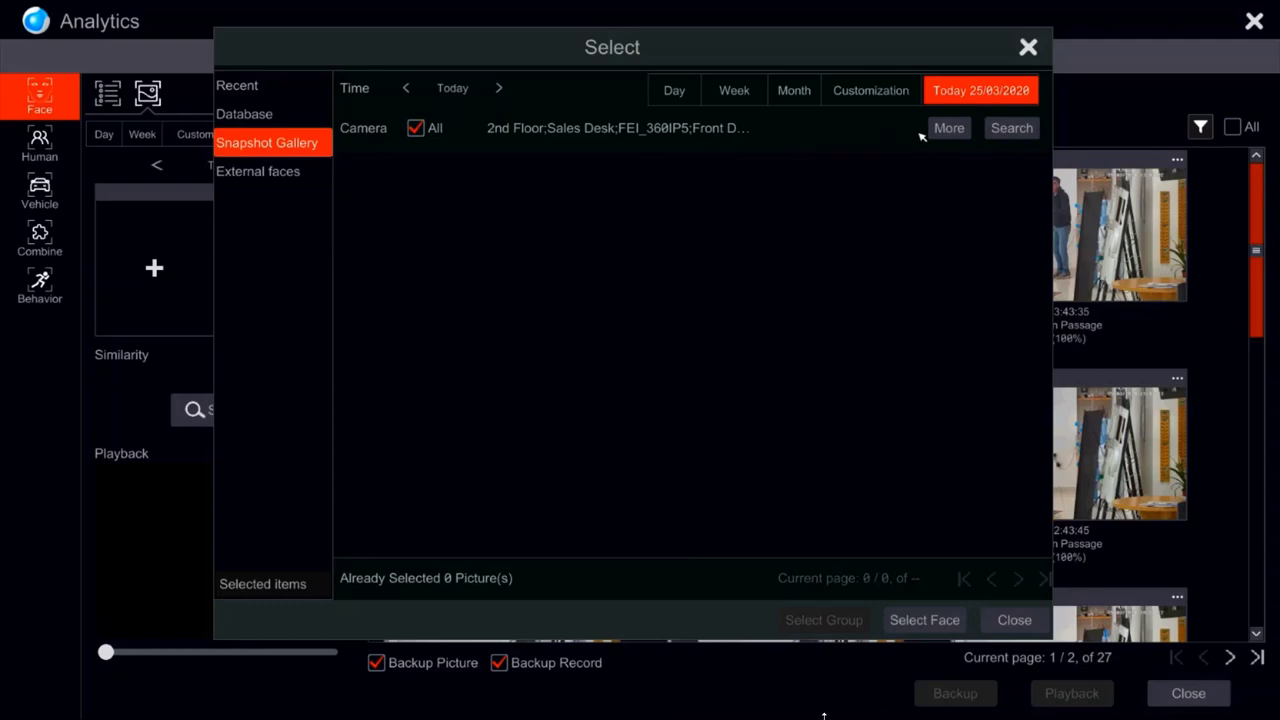
pyautogui.click(1014, 128)
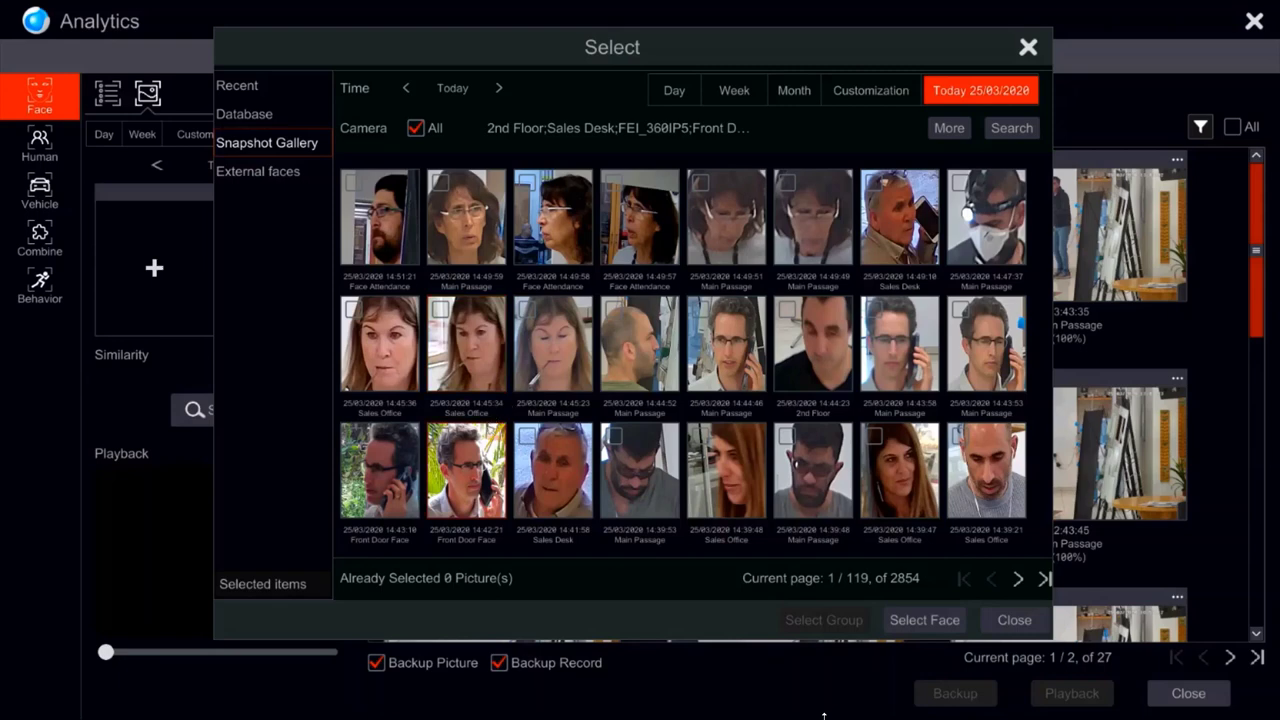
# Step: Select the Main Passage faces from 14:45:23 and 14:39:53 and the Sales Office face from 14:39:48, and search for them
pyautogui.click(541, 371)
pyautogui.click(648, 470)
pyautogui.click(897, 618)
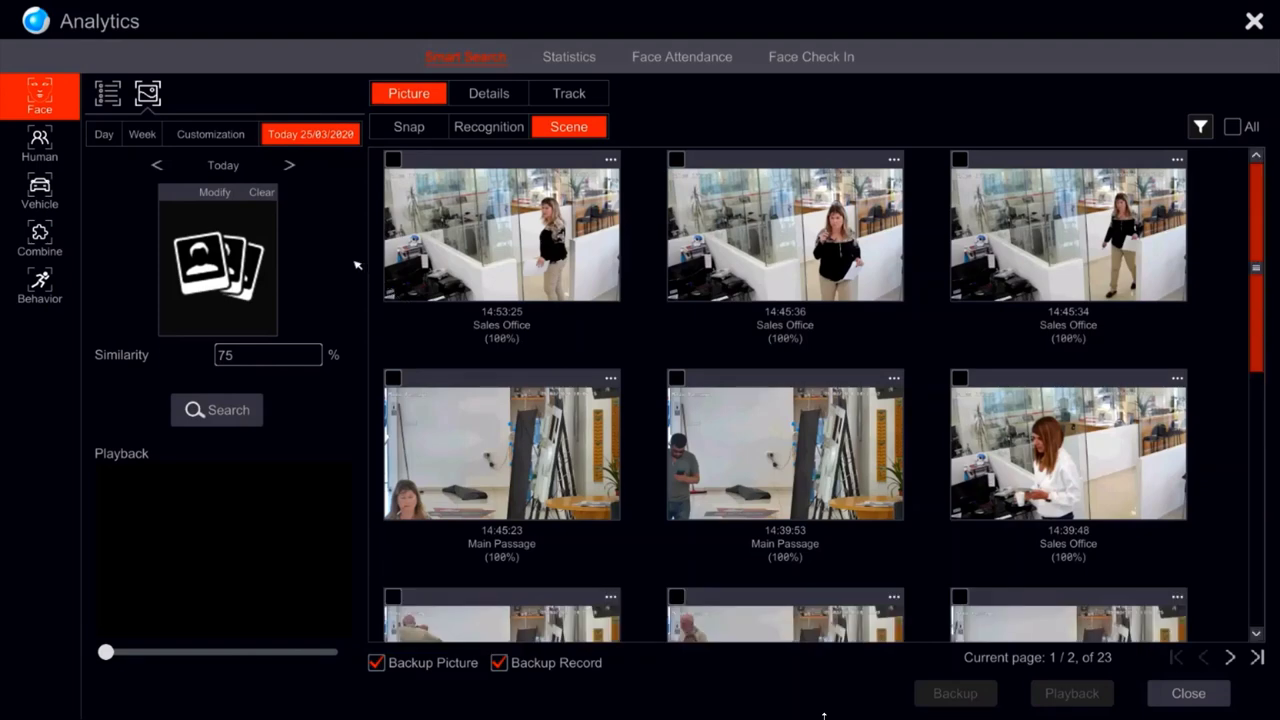
# Step: Replace the reference faces with all groups of the face database and show yesterday's matching scenes
pyautogui.click(214, 193)
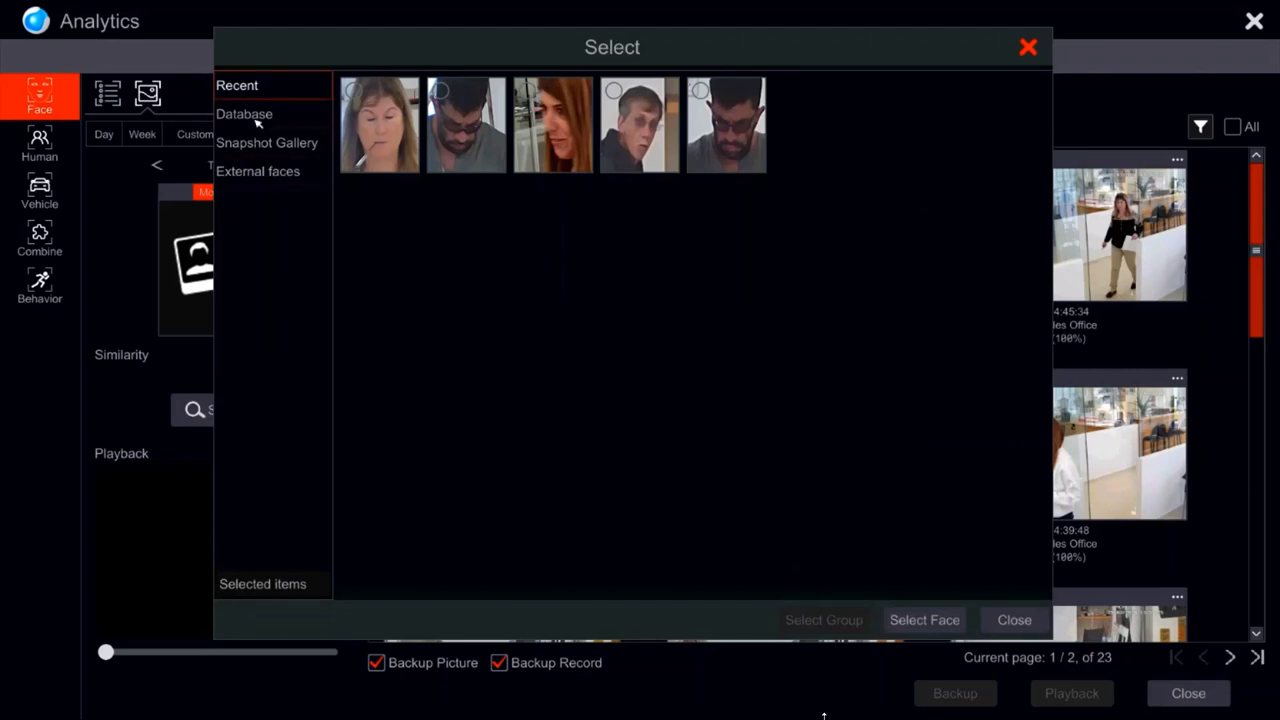
pyautogui.click(258, 118)
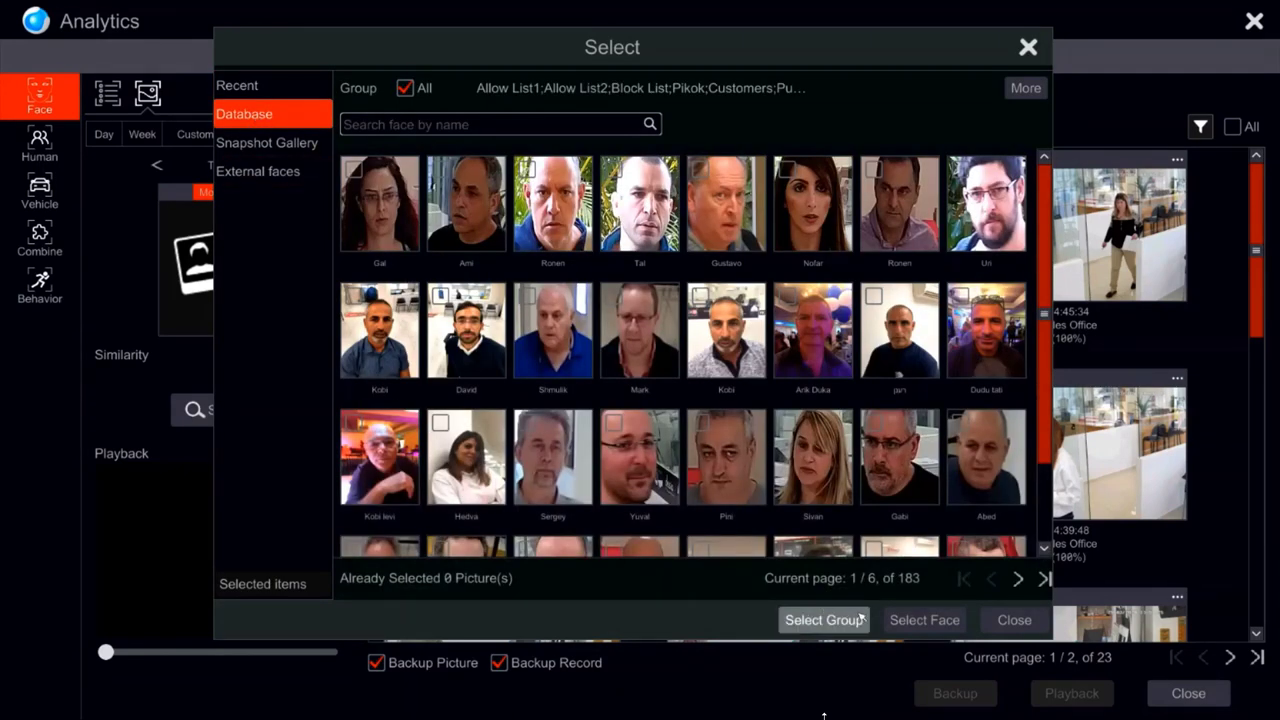
pyautogui.click(824, 620)
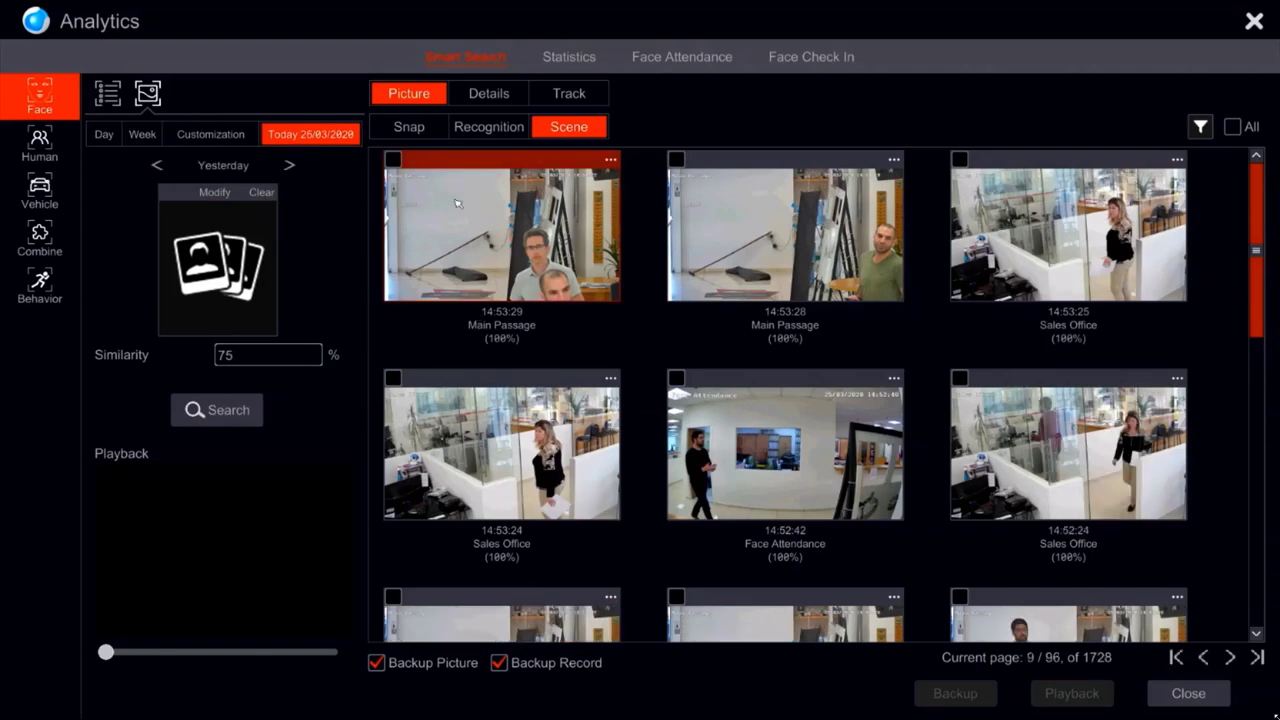
# Step: Mark the scenes from 14:53:29, 14:53:28 and 14:52:42 and open the picture and record backup for them
pyautogui.click(393, 160)
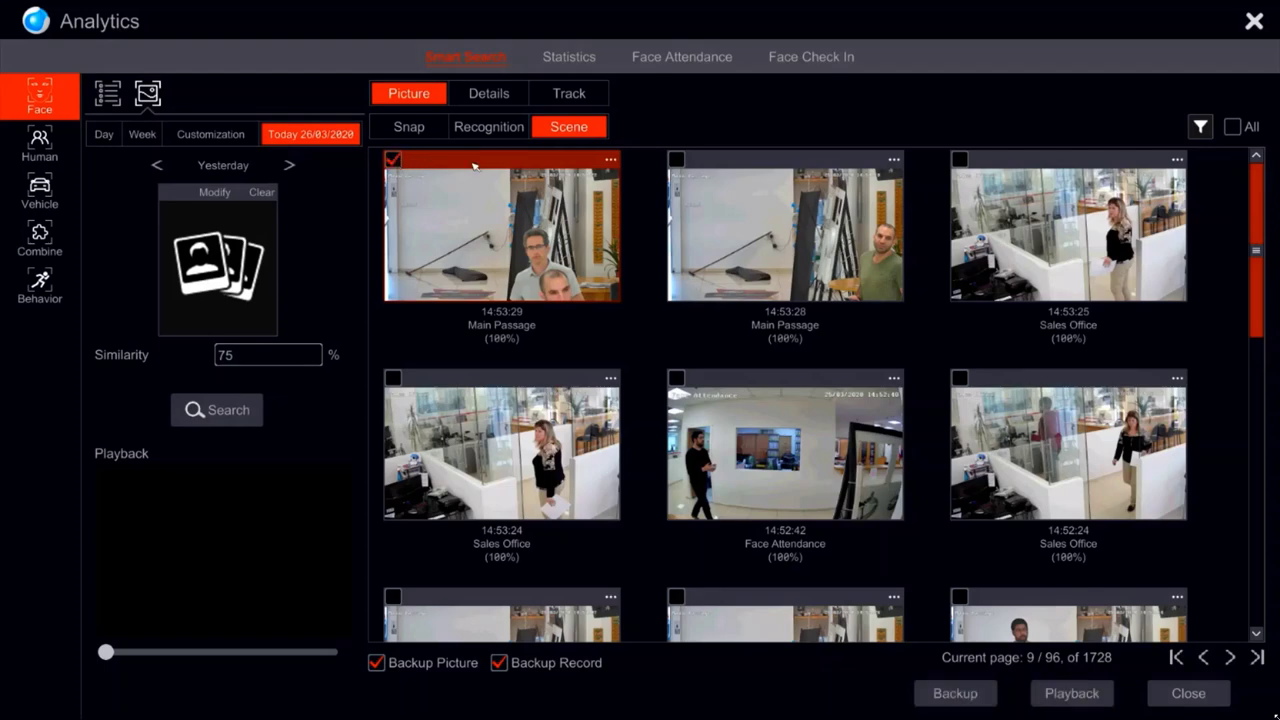
pyautogui.click(676, 160)
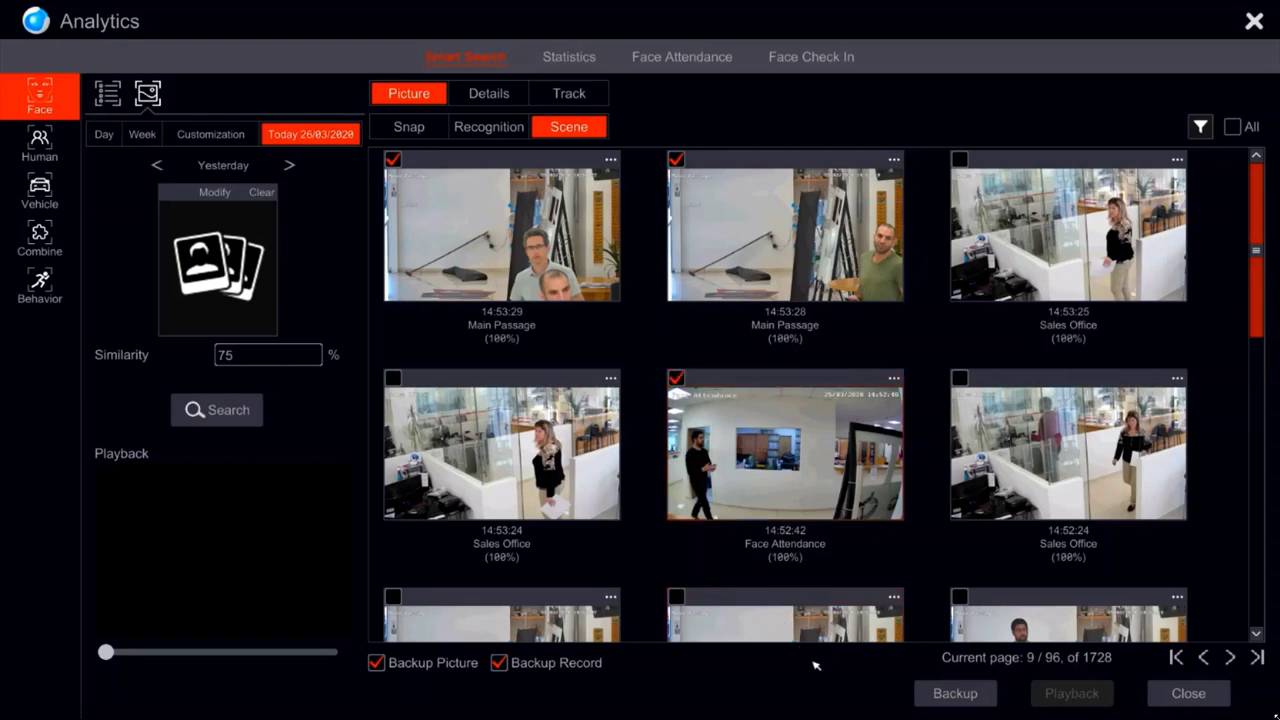
pyautogui.click(931, 700)
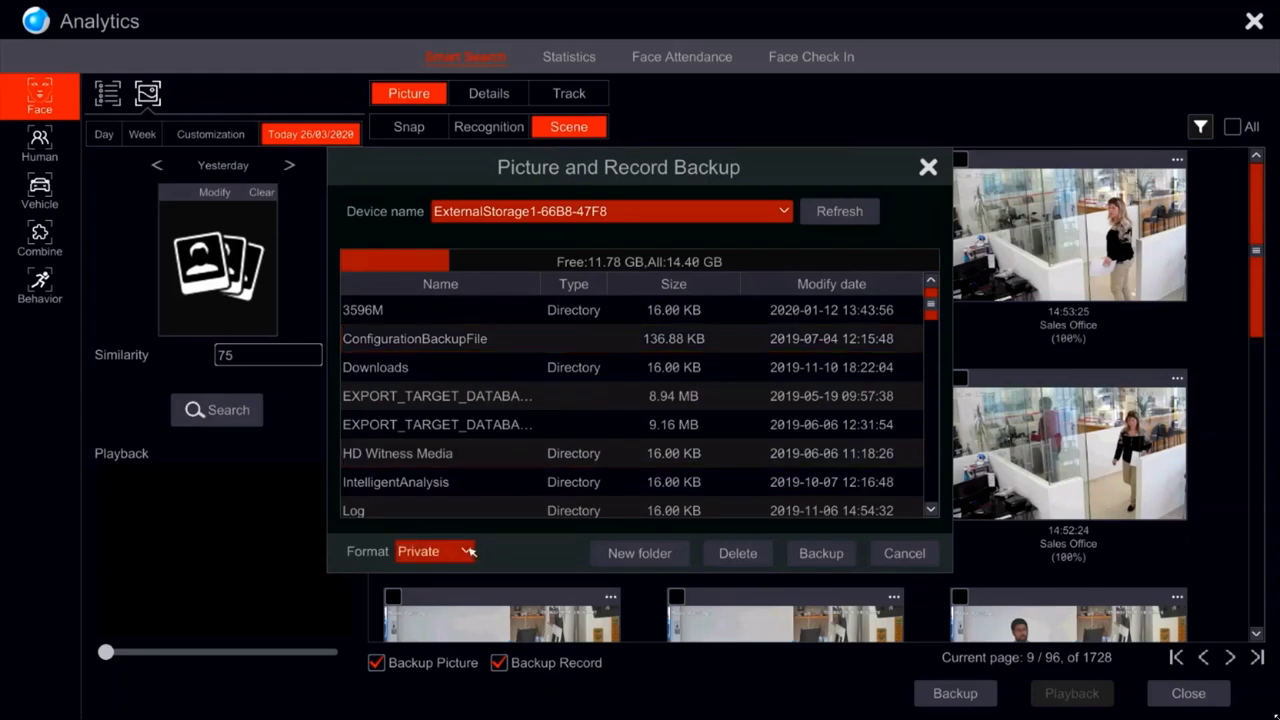
# Step: Review the backup format choices keeping Private, inspect the encryption password fields and leave the encryption settings without entering anything
pyautogui.click(467, 551)
pyautogui.click(467, 551)
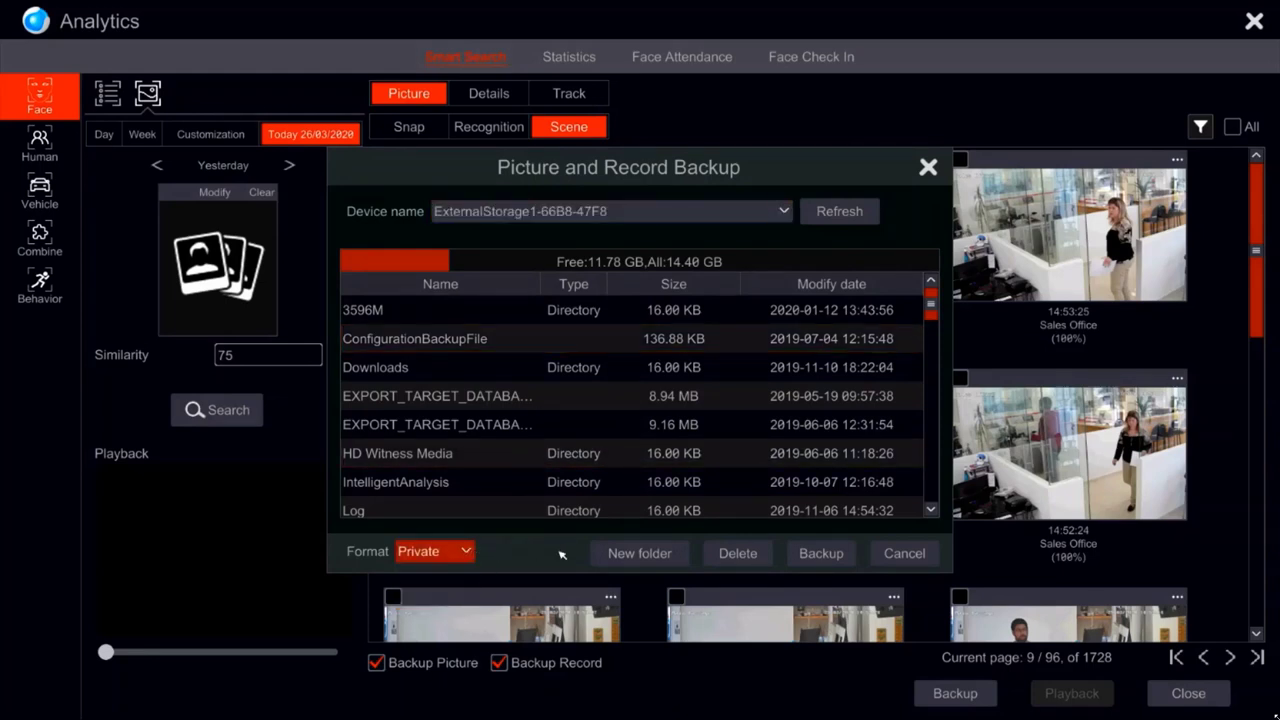
pyautogui.click(821, 553)
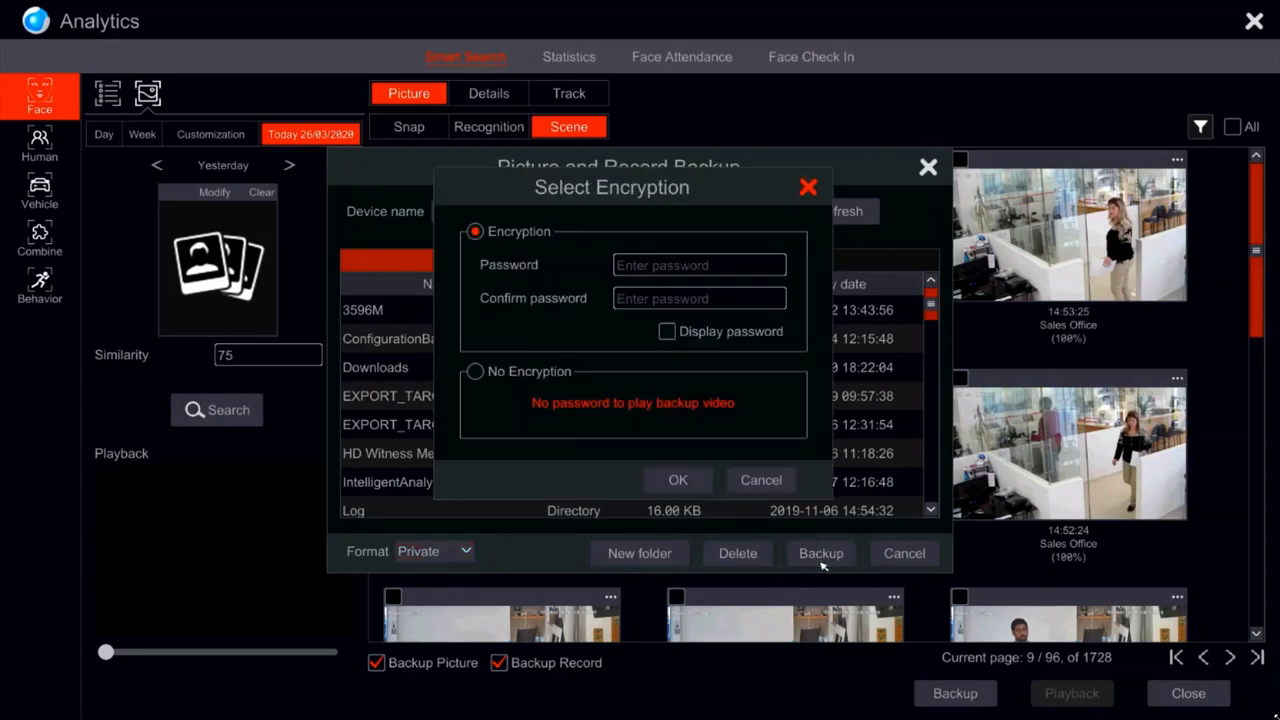
pyautogui.click(629, 261)
pyautogui.click(645, 292)
pyautogui.click(809, 187)
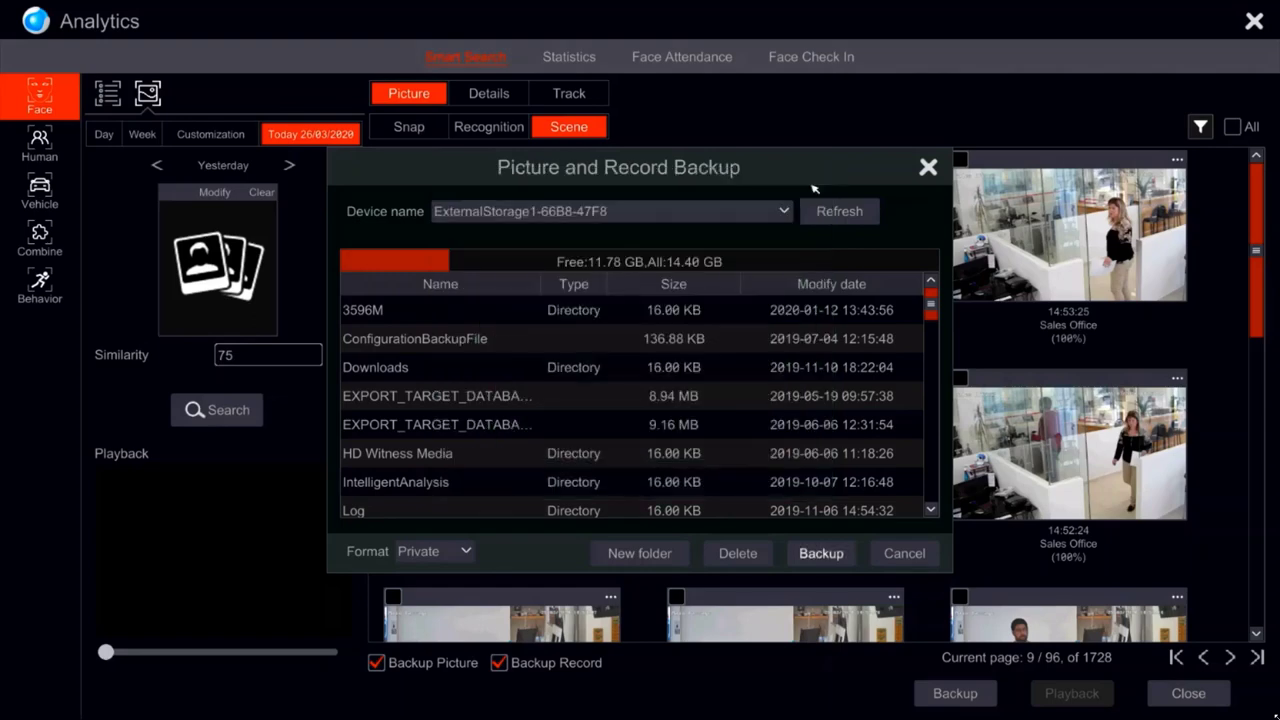
pyautogui.click(868, 463)
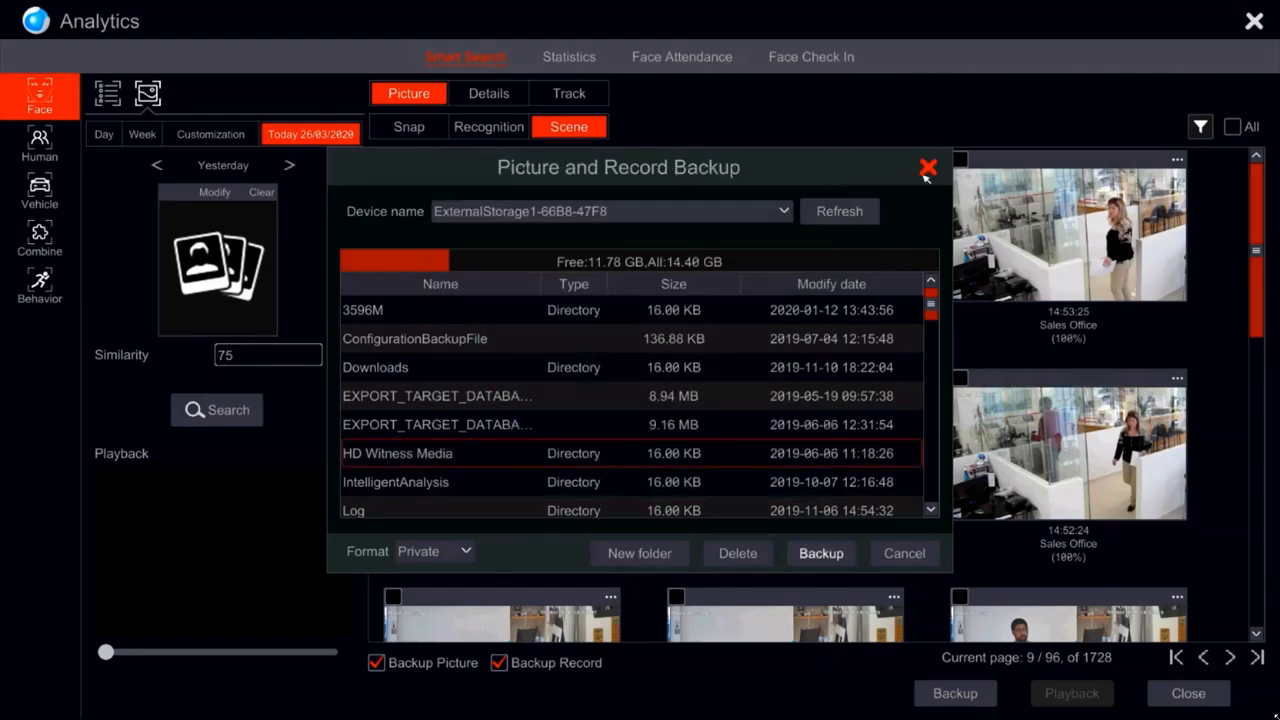
# Step: Leave the open backup, show the results as snaps, also mark the Sales Office face from 14:53:25 and back up the marked faces
pyautogui.click(927, 168)
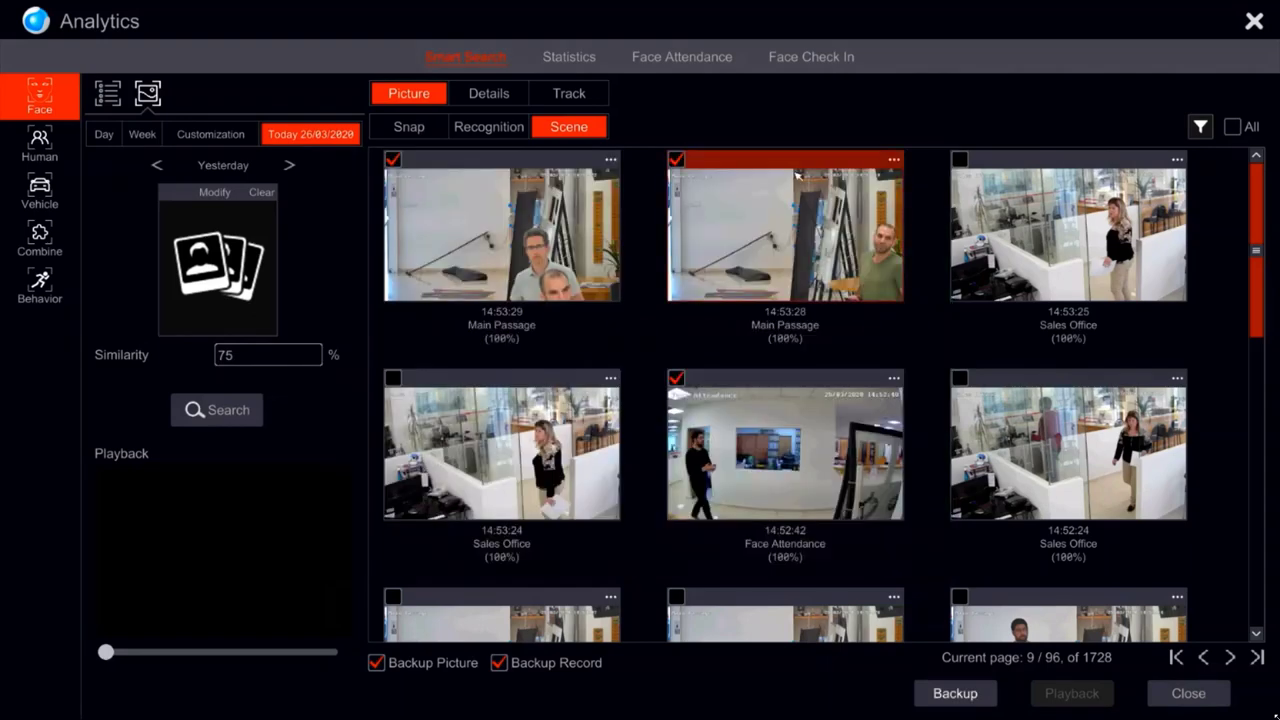
pyautogui.click(433, 139)
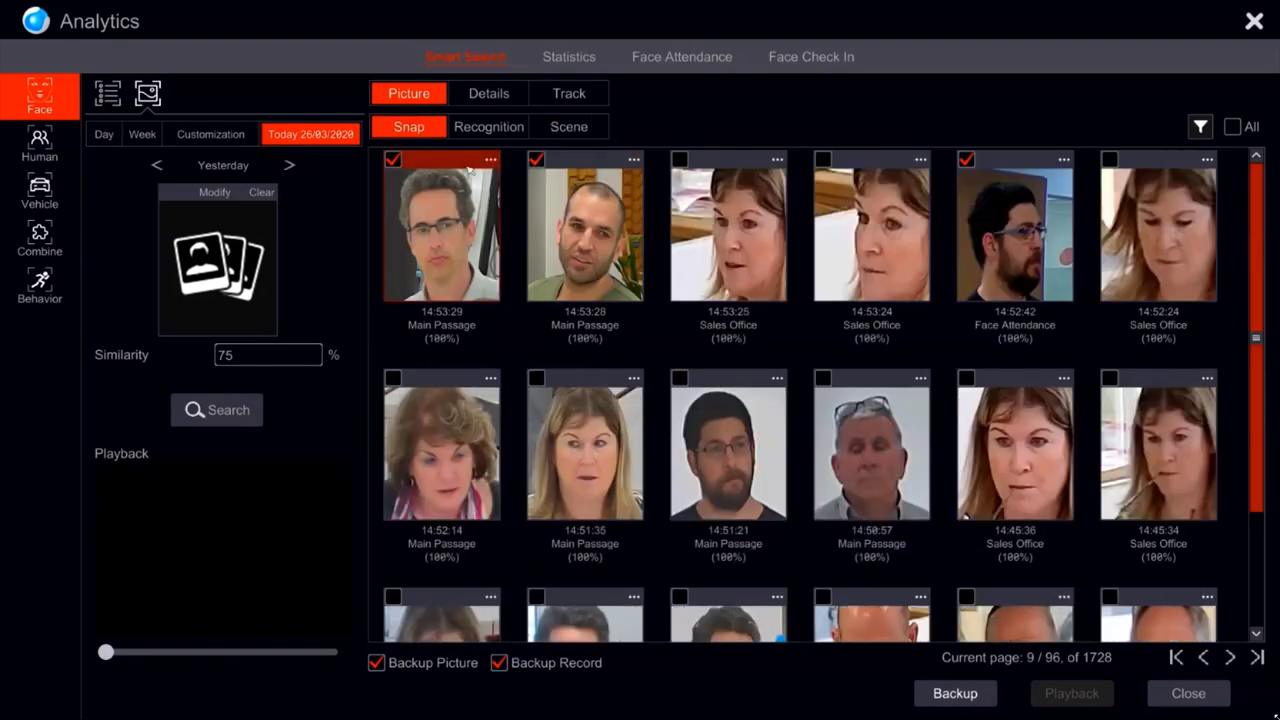
pyautogui.click(688, 167)
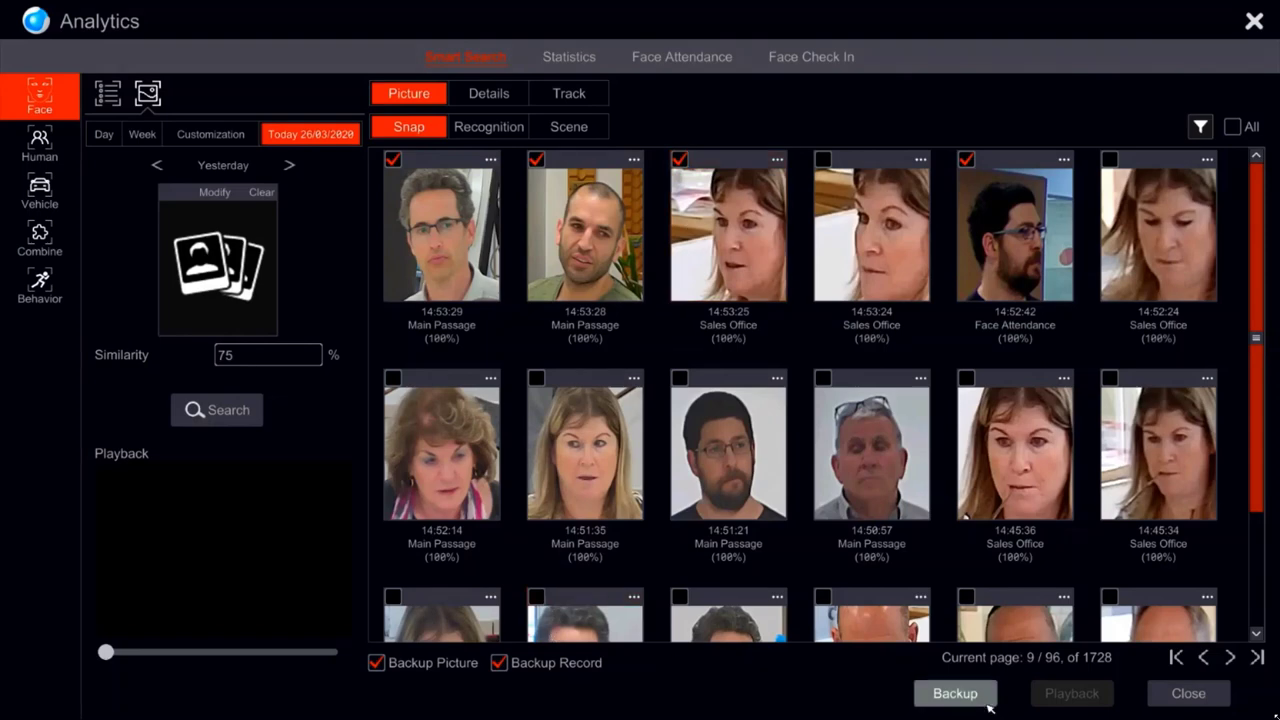
pyautogui.click(955, 693)
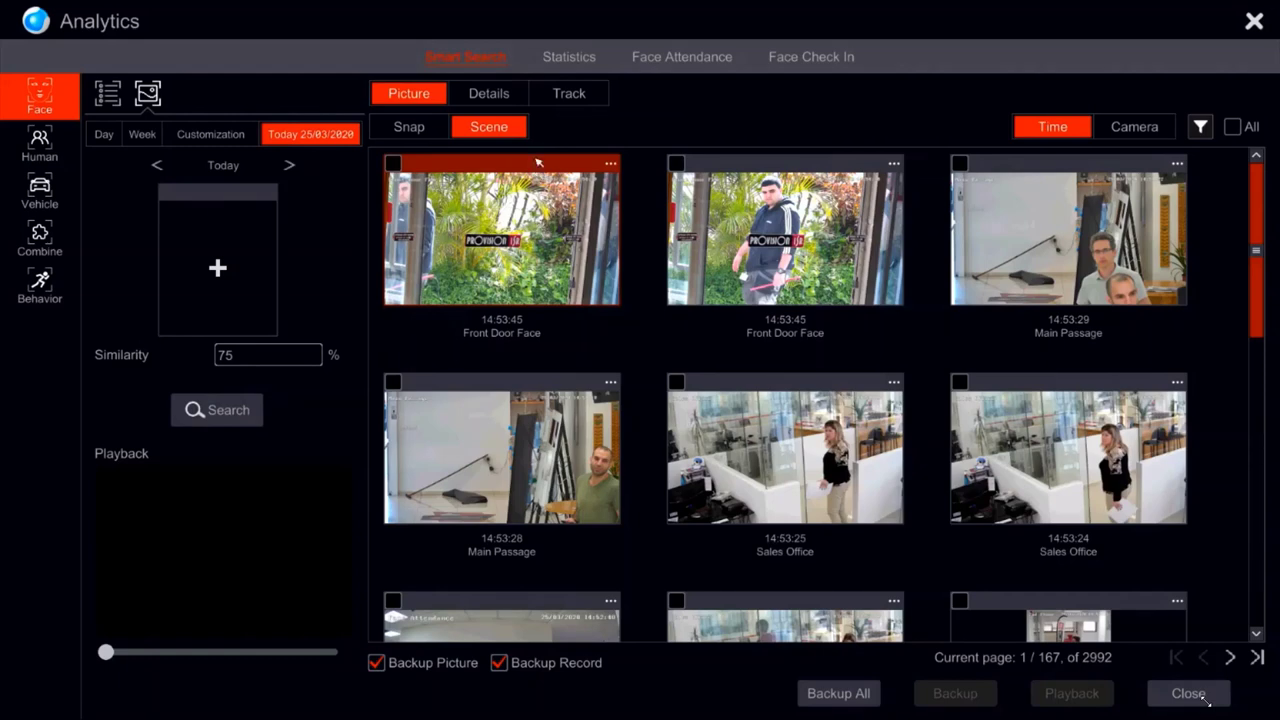
# Step: Generate the Face Attendance report for the month 2020/03 with all cameras and groups
pyautogui.click(654, 60)
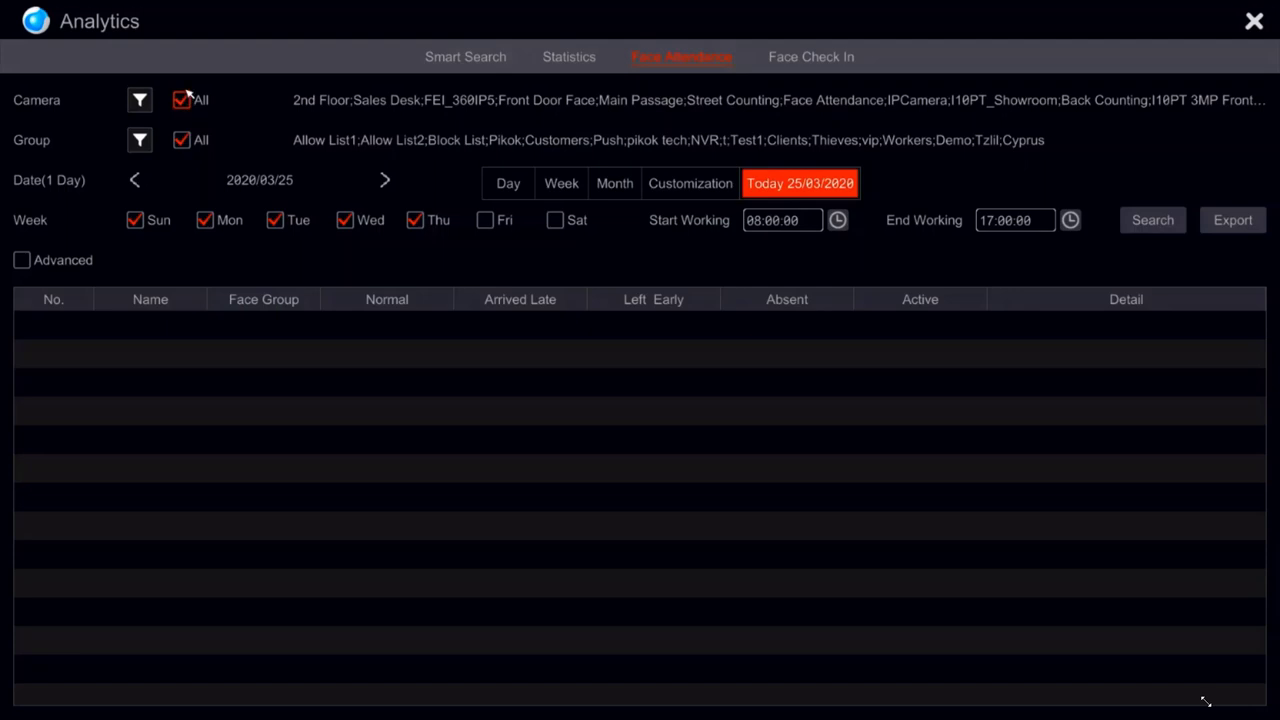
pyautogui.click(607, 183)
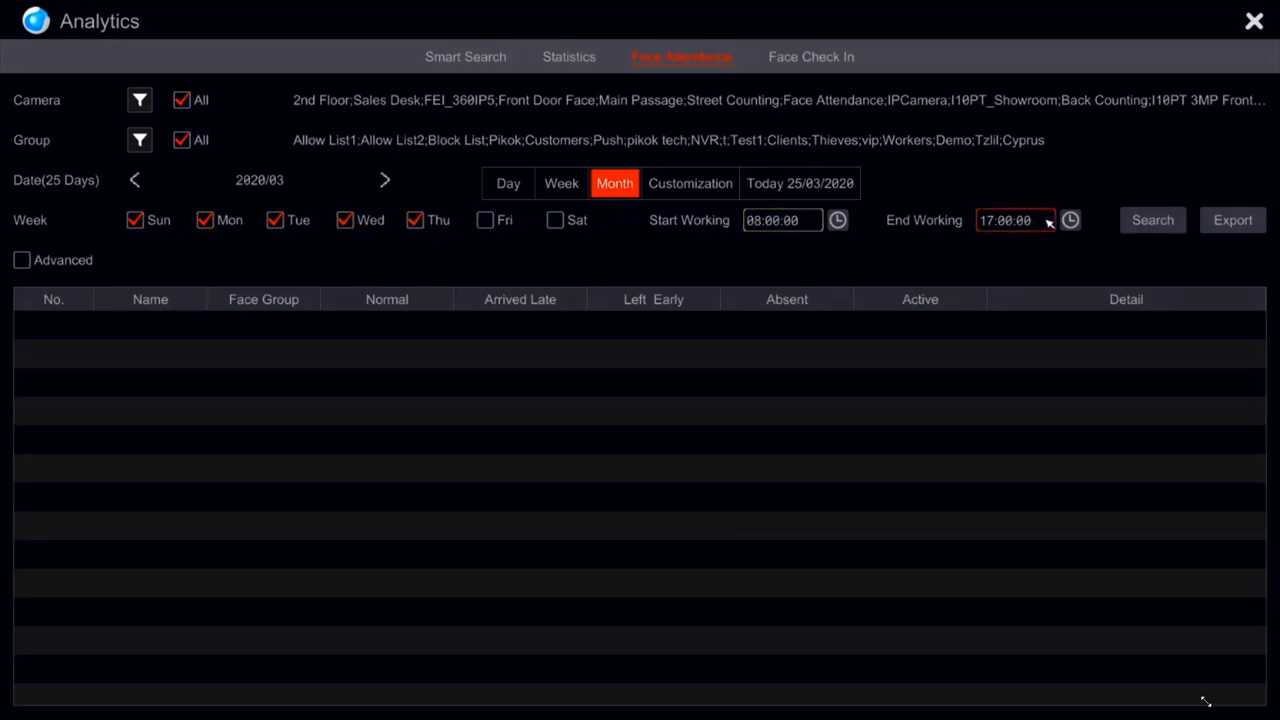
pyautogui.click(1148, 222)
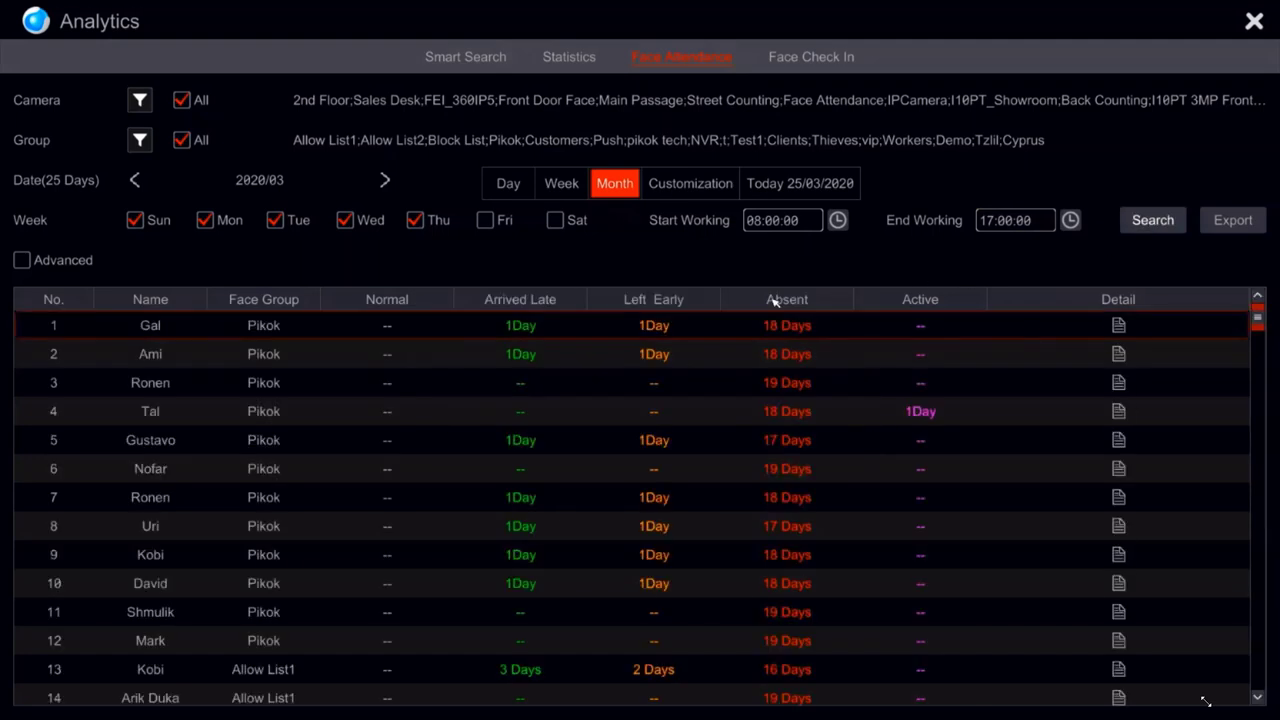
# Step: Open the attendance details of the person in row 44, review the check-ins of 03/03/2020 and 04/03/2020, and close them
pyautogui.scroll(-3, 603, 369)
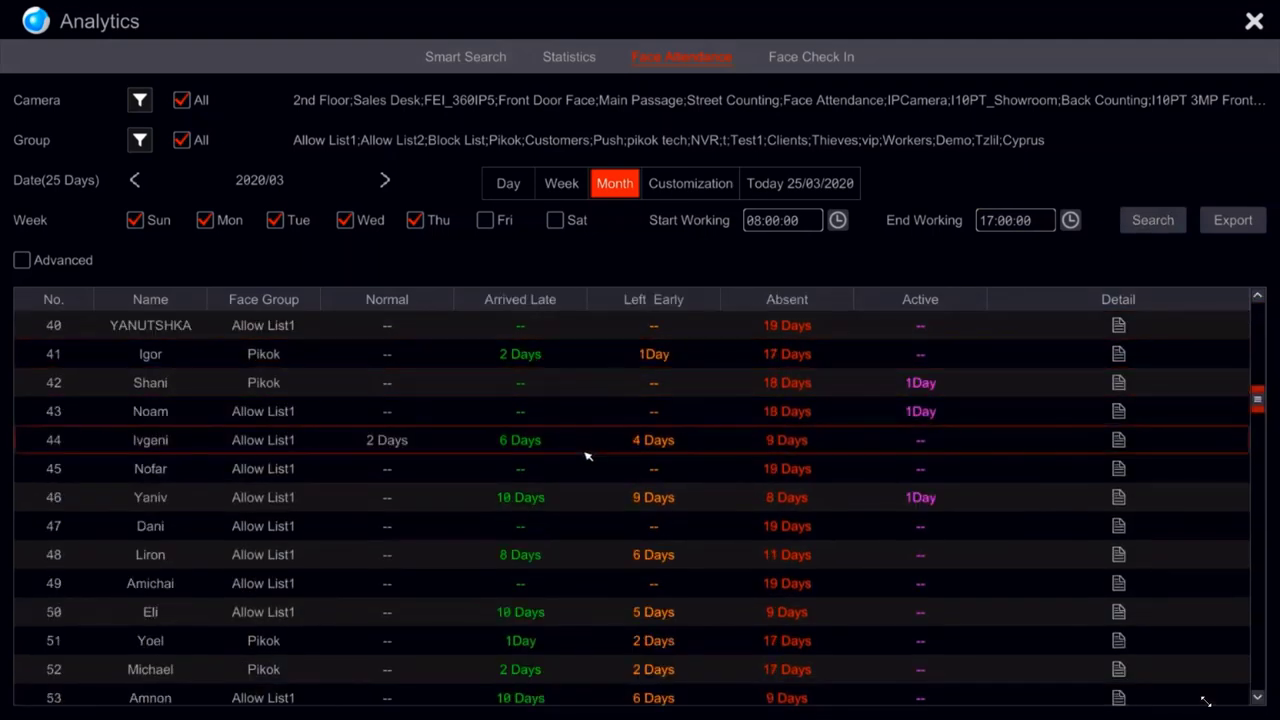
pyautogui.click(592, 438)
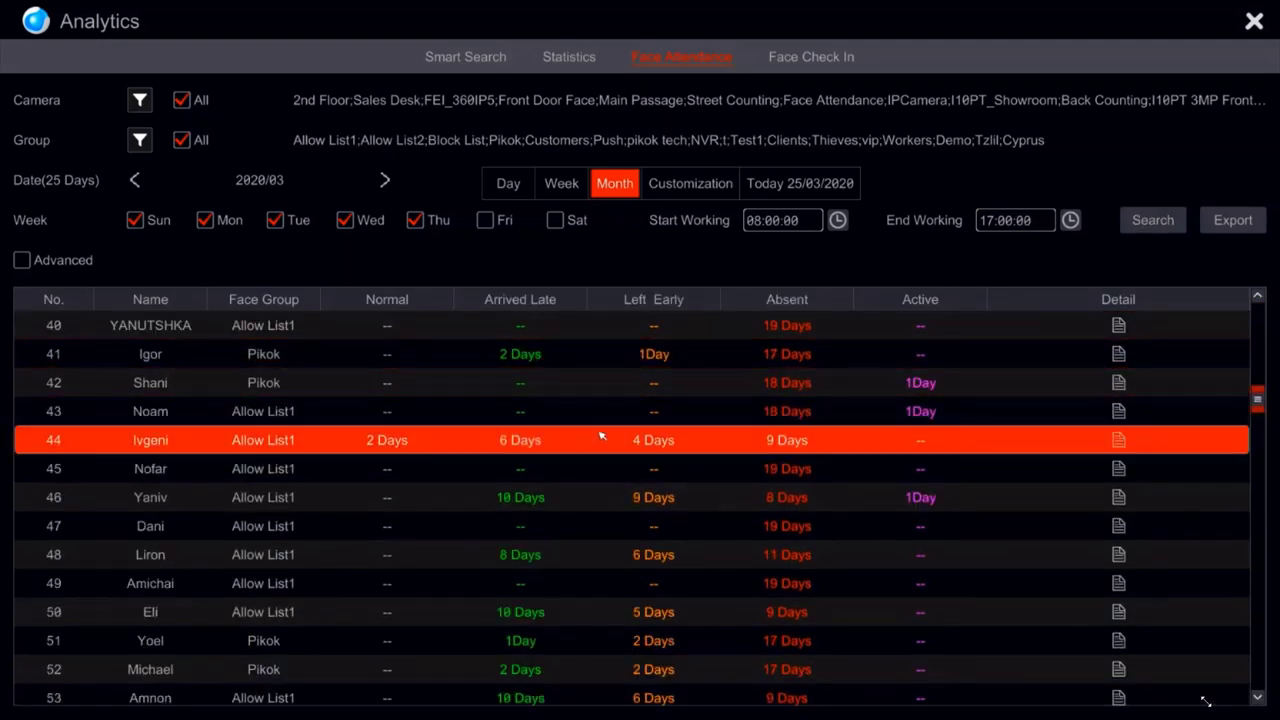
pyautogui.click(1119, 437)
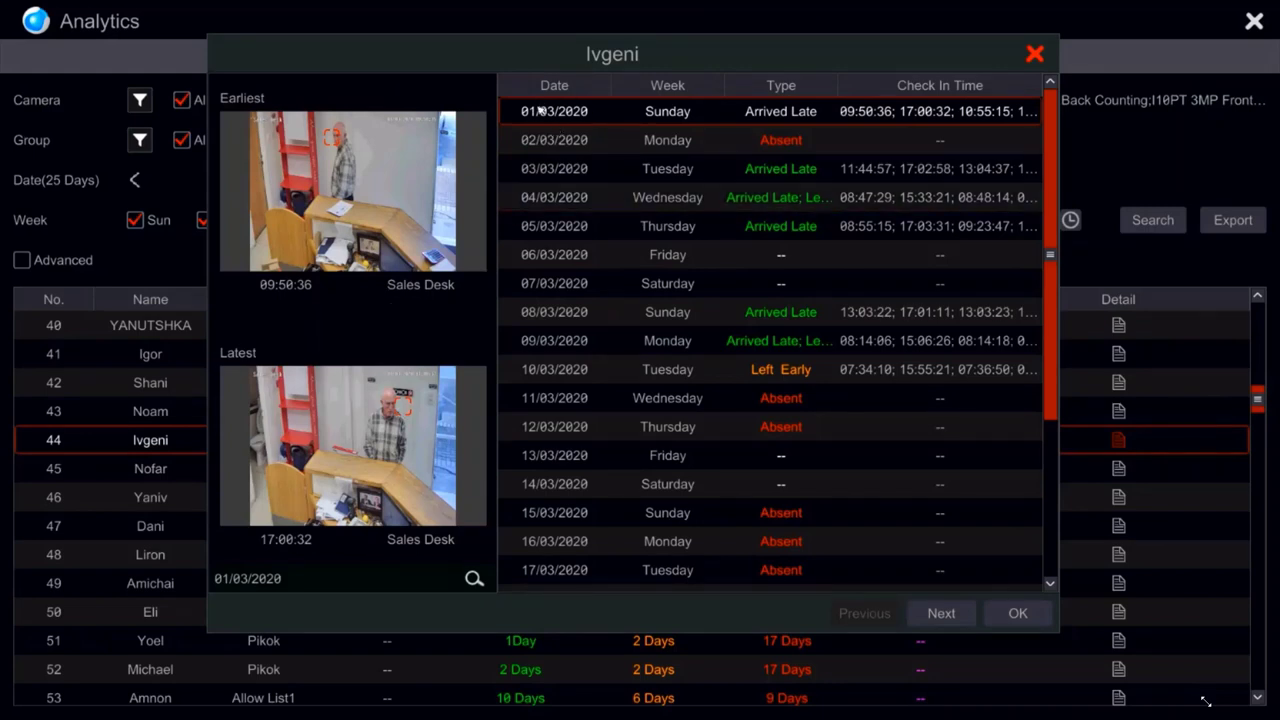
pyautogui.click(570, 166)
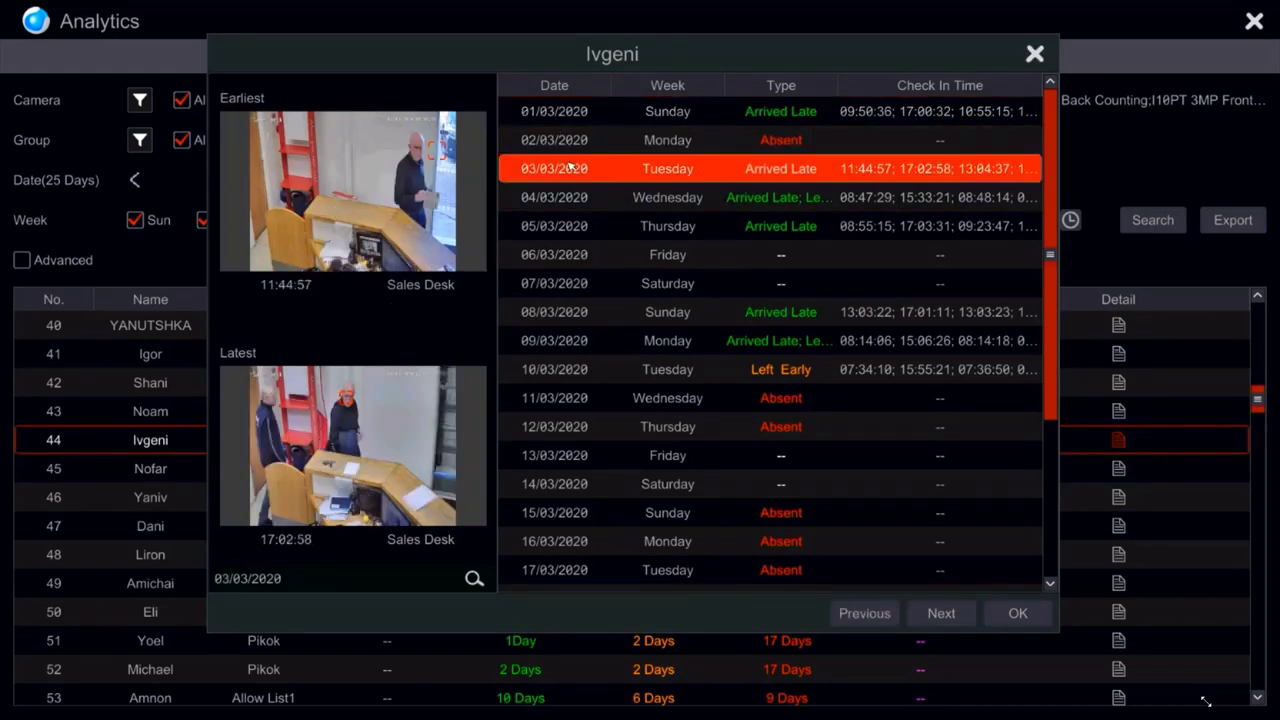
pyautogui.click(577, 198)
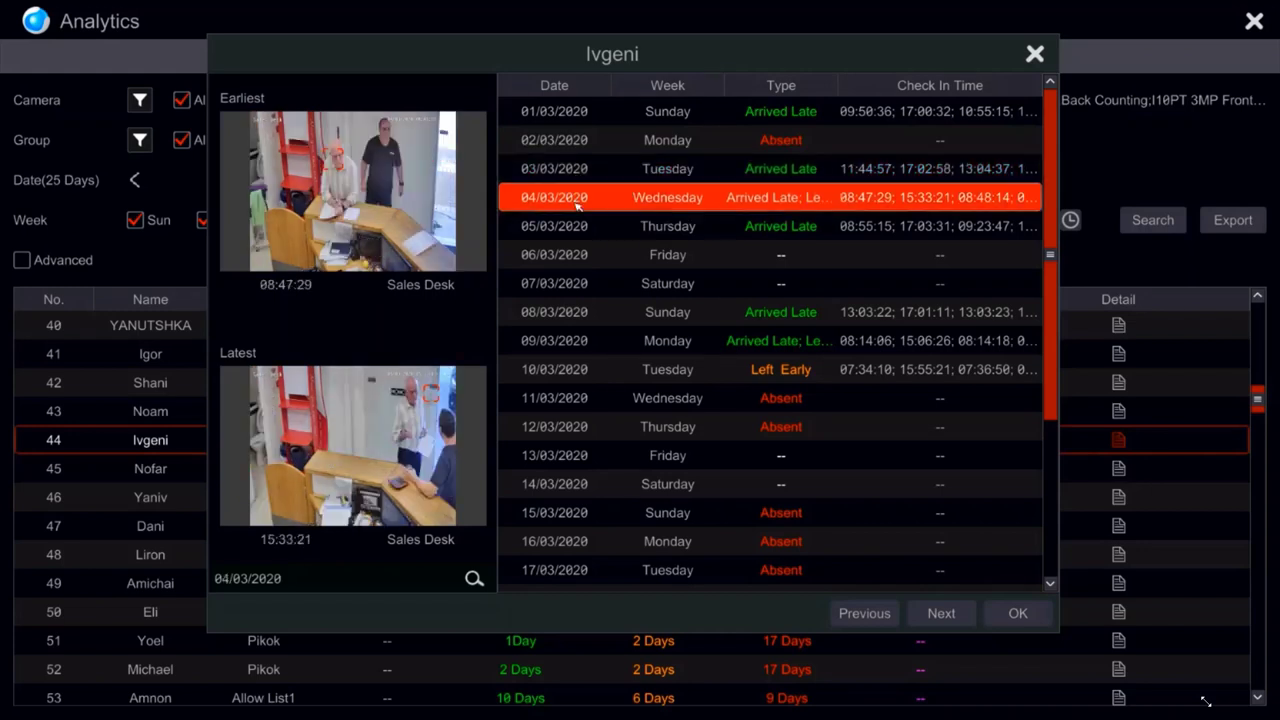
pyautogui.click(1018, 613)
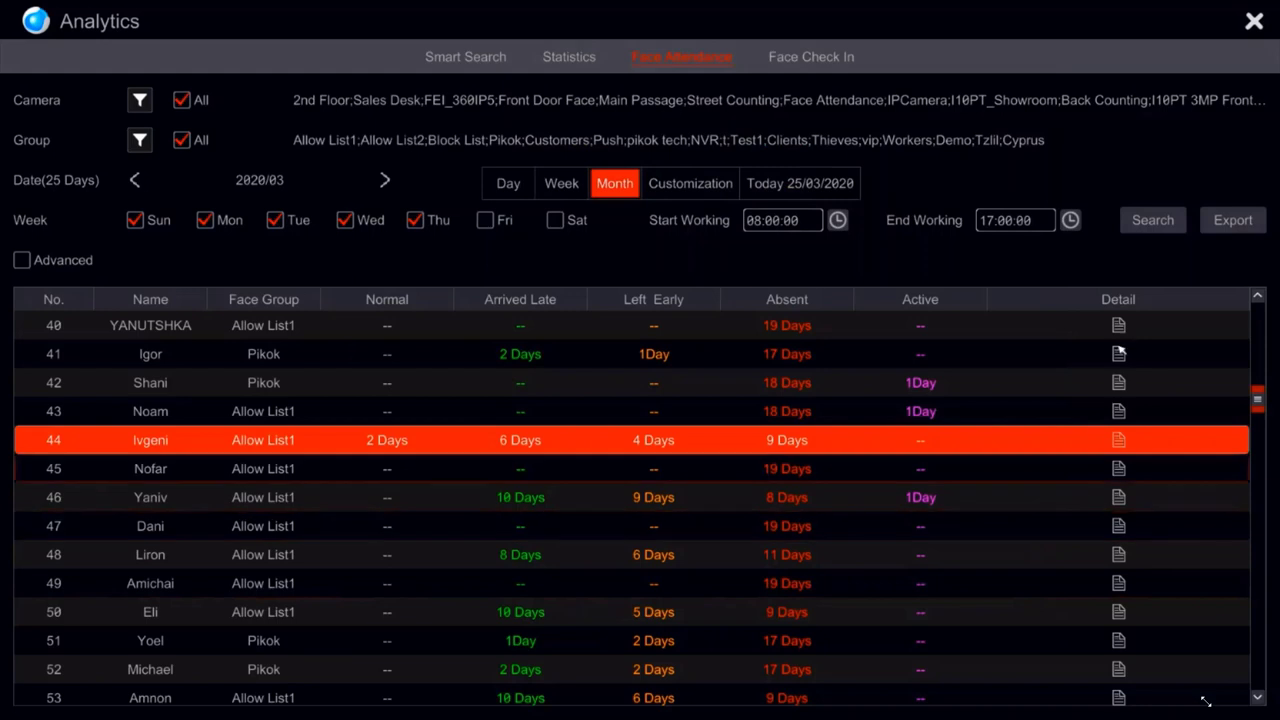
# Step: Inspect the attendance export destinations without exporting, show the attendance for today, 25/03/2020, and leave Analytics
pyautogui.click(1229, 220)
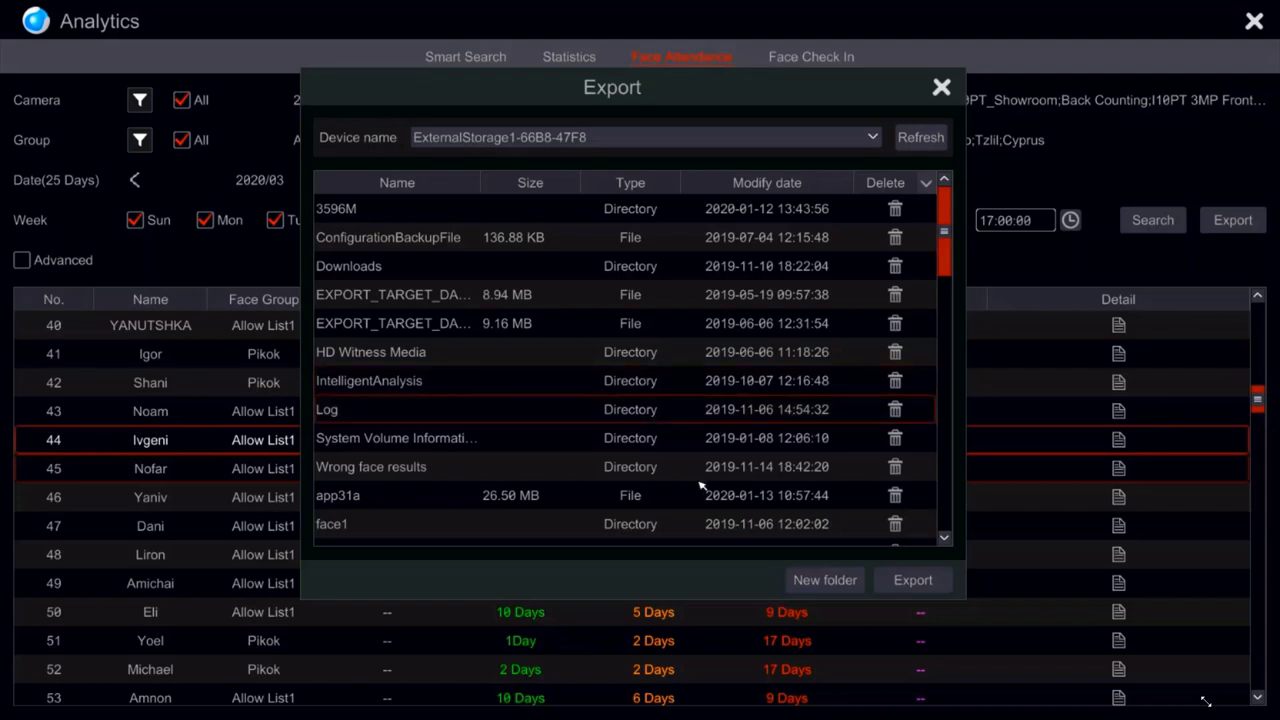
pyautogui.click(941, 89)
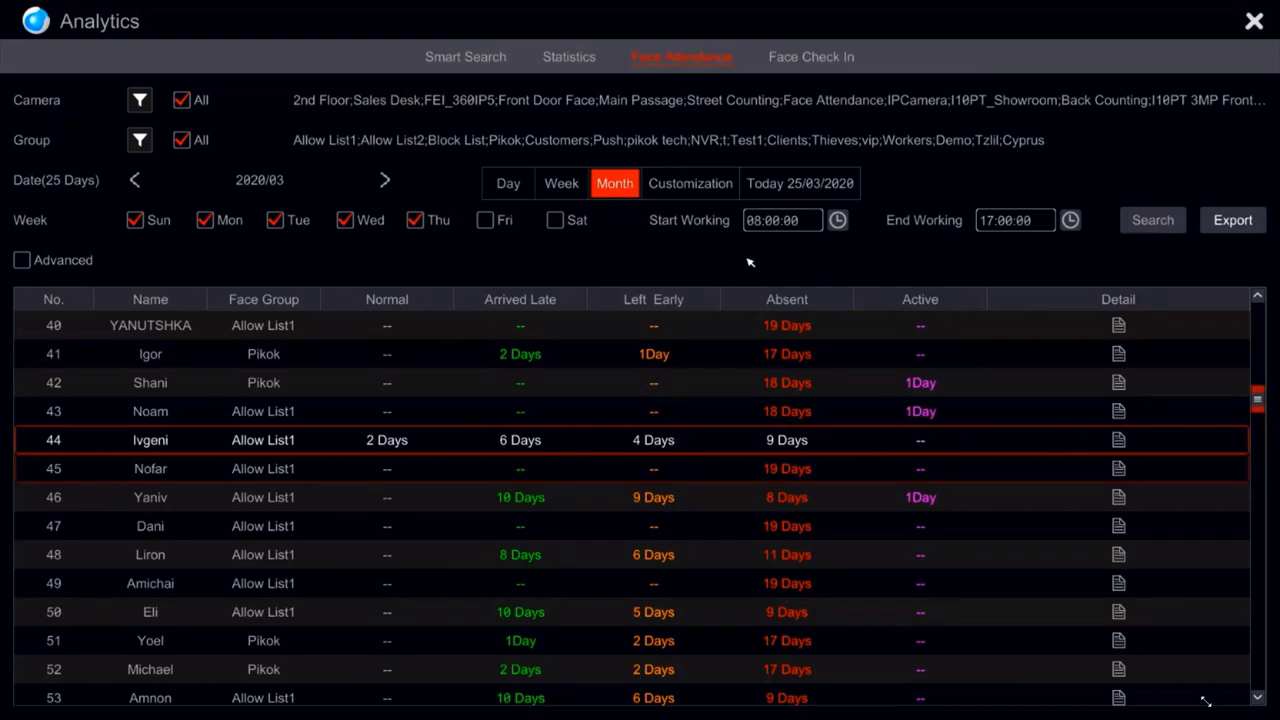
pyautogui.click(800, 183)
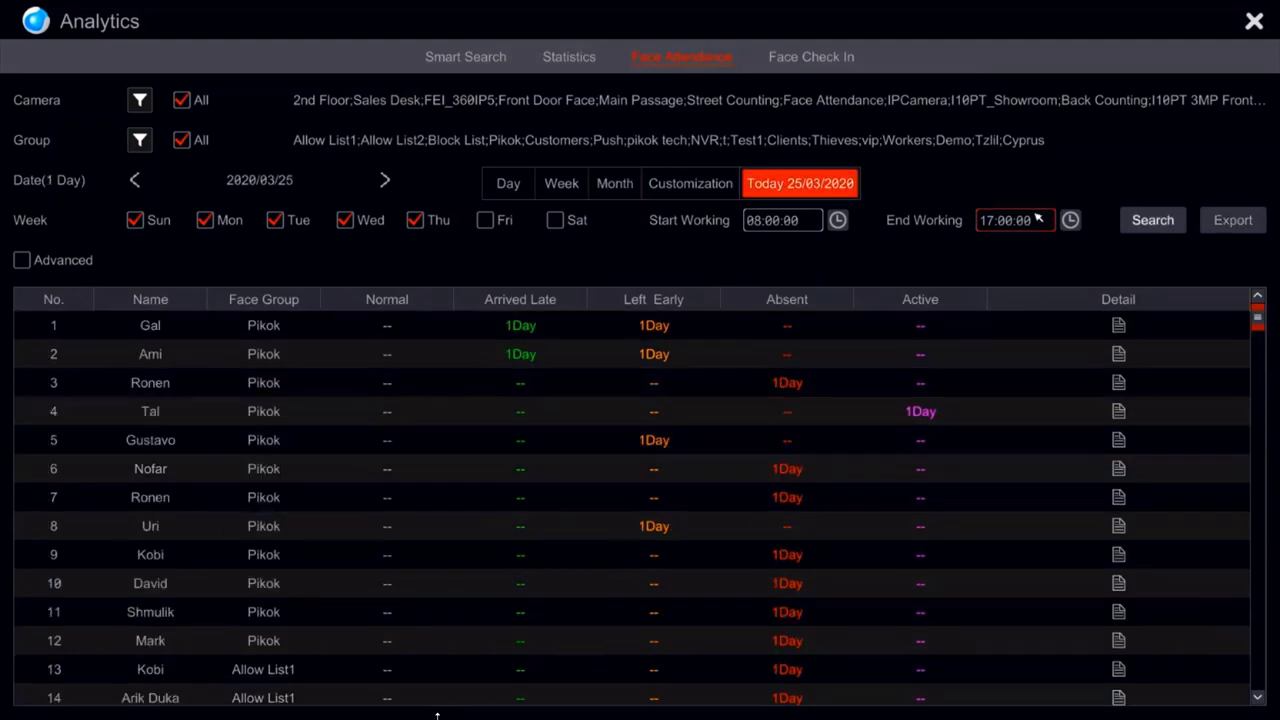
pyautogui.rightClick(845, 197)
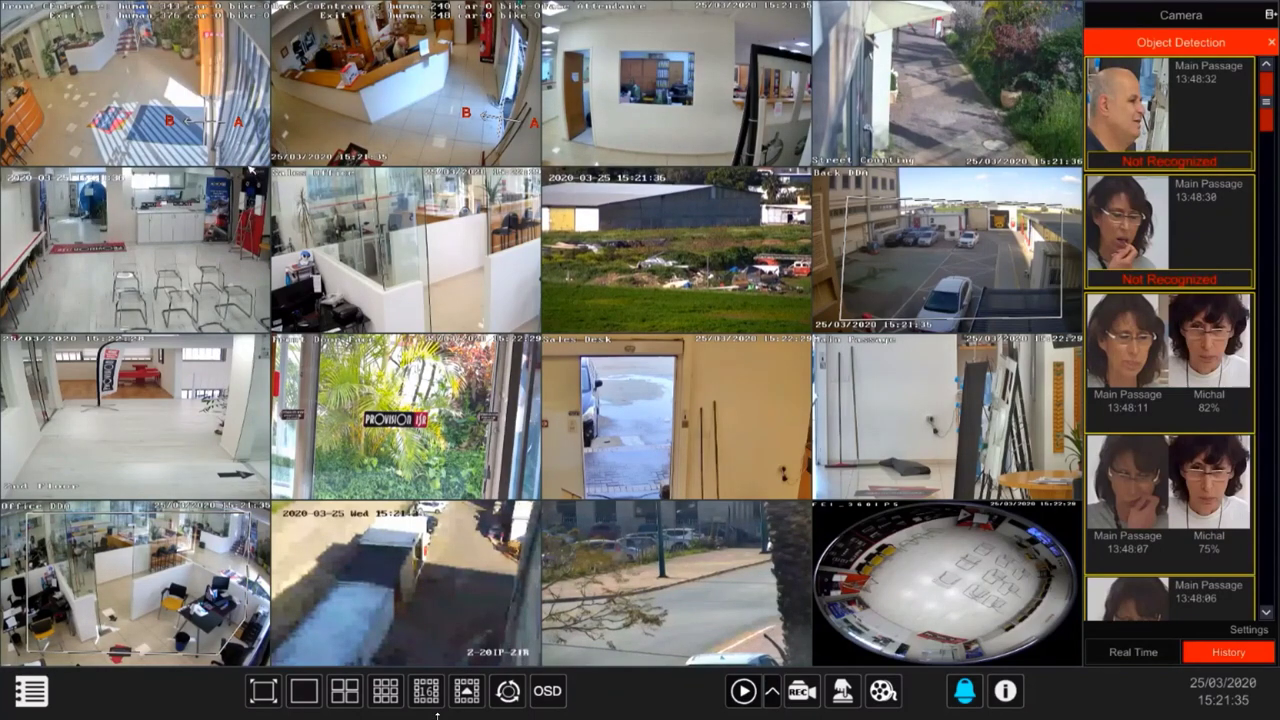
# Step: Open playback of the camera recordings from the live view and pause it at 15:10:30 on 25/03/2020
pyautogui.click(155, 382)
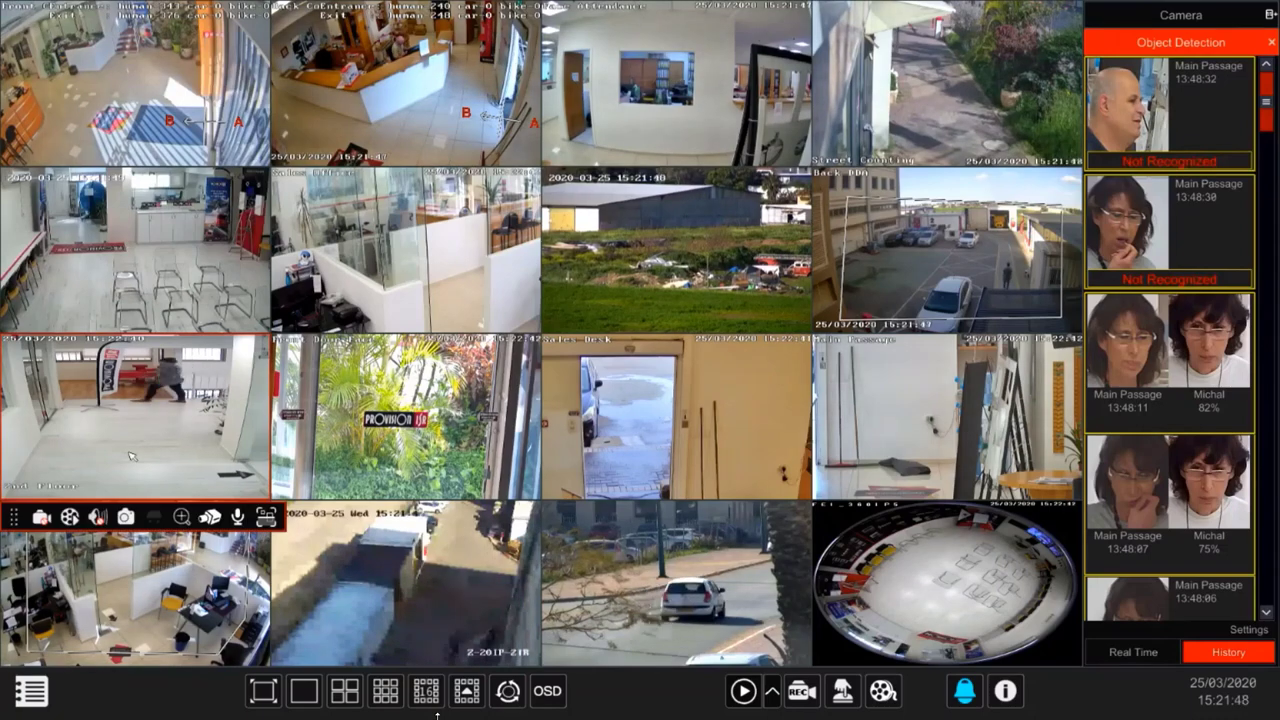
pyautogui.click(23, 517)
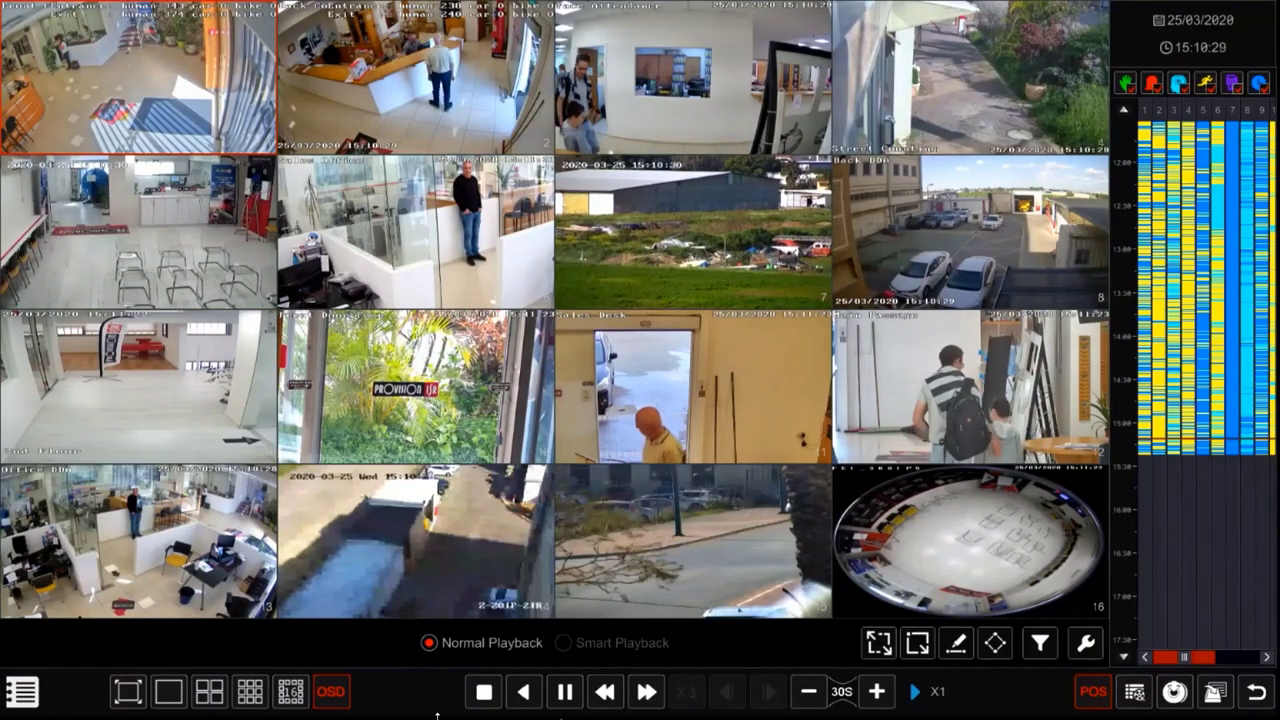
pyautogui.click(566, 692)
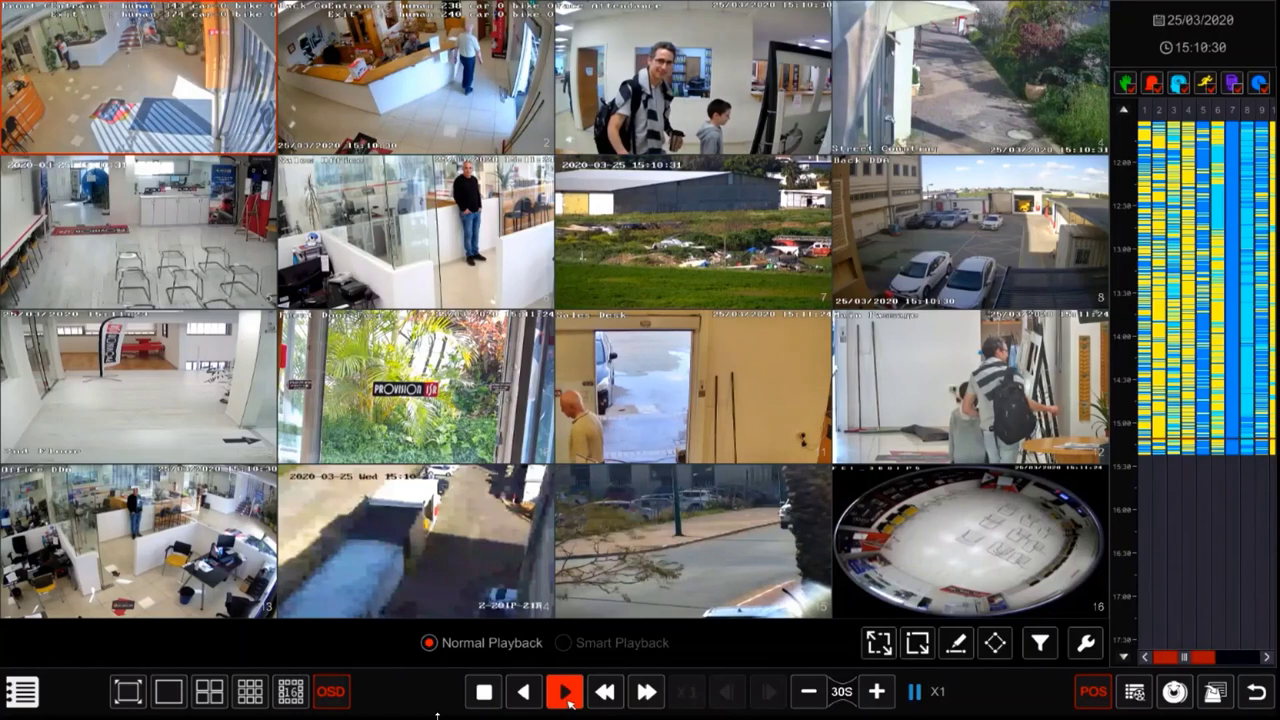
# Step: Take a manual snapshot of the Face Attendance recording, frame the man's face in it and search by that face
pyautogui.click(648, 47)
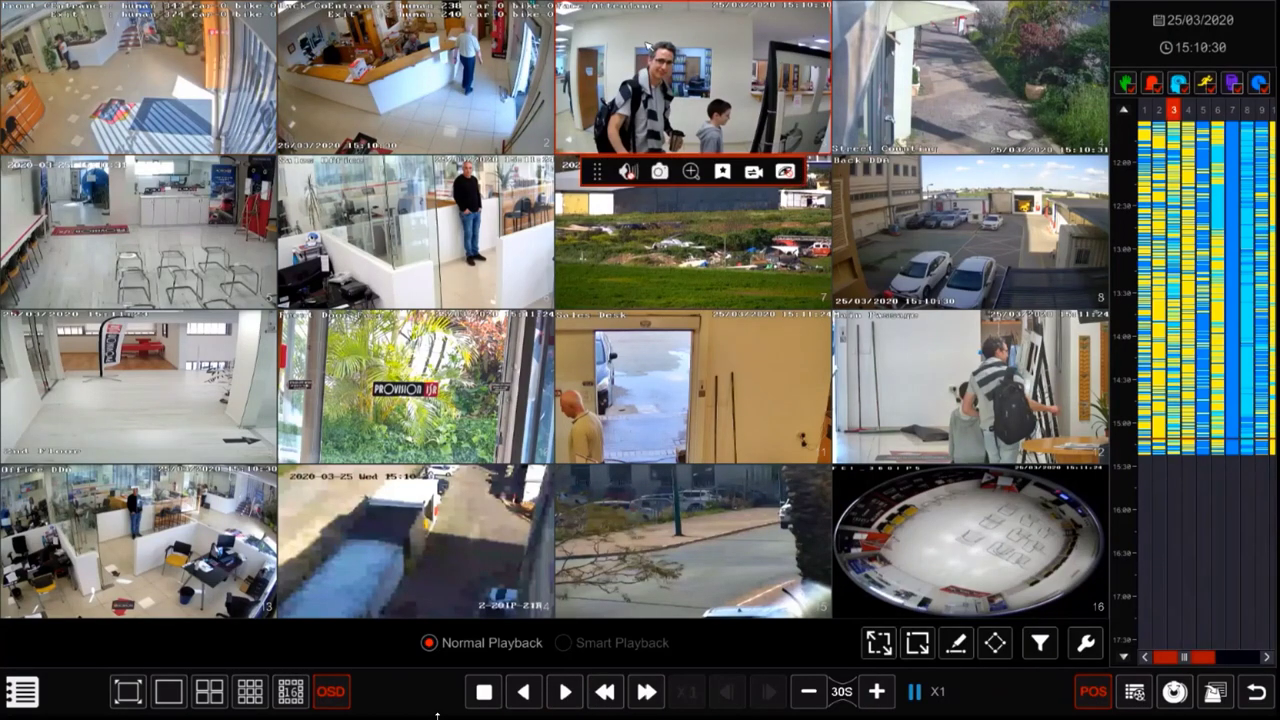
pyautogui.click(662, 172)
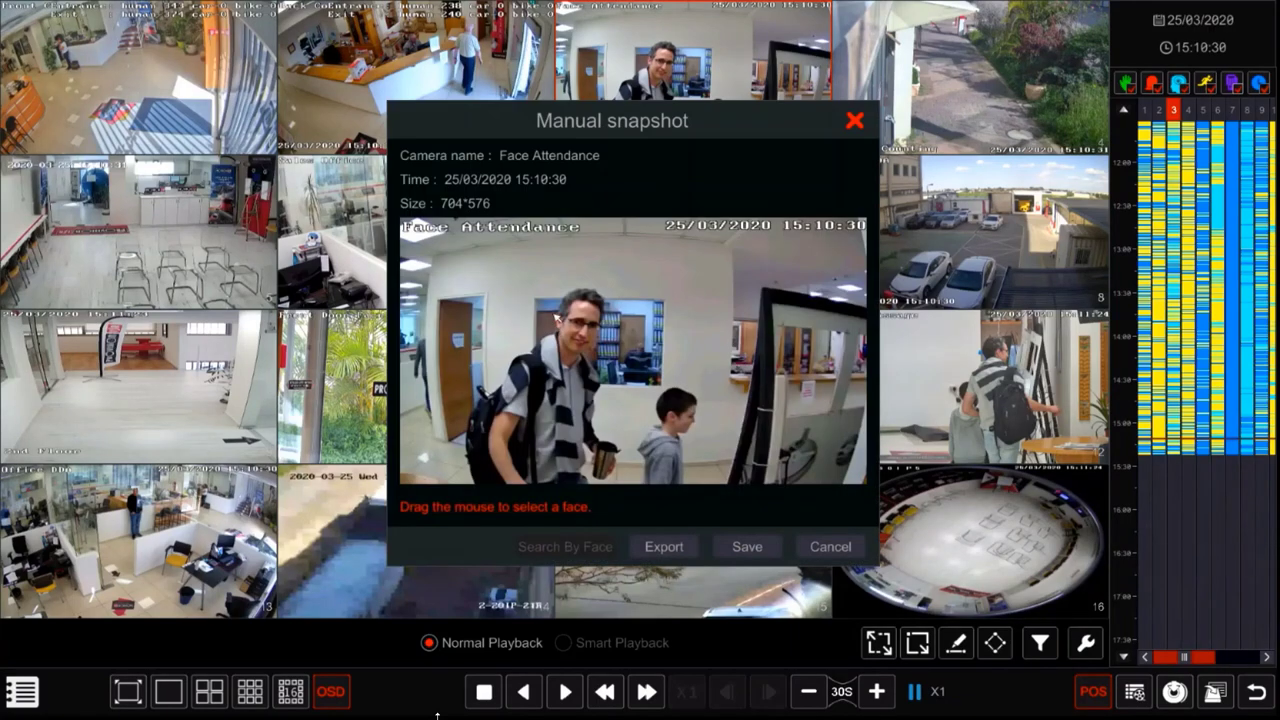
pyautogui.moveTo(553, 290); pyautogui.dragTo(606, 356)
pyautogui.click(583, 548)
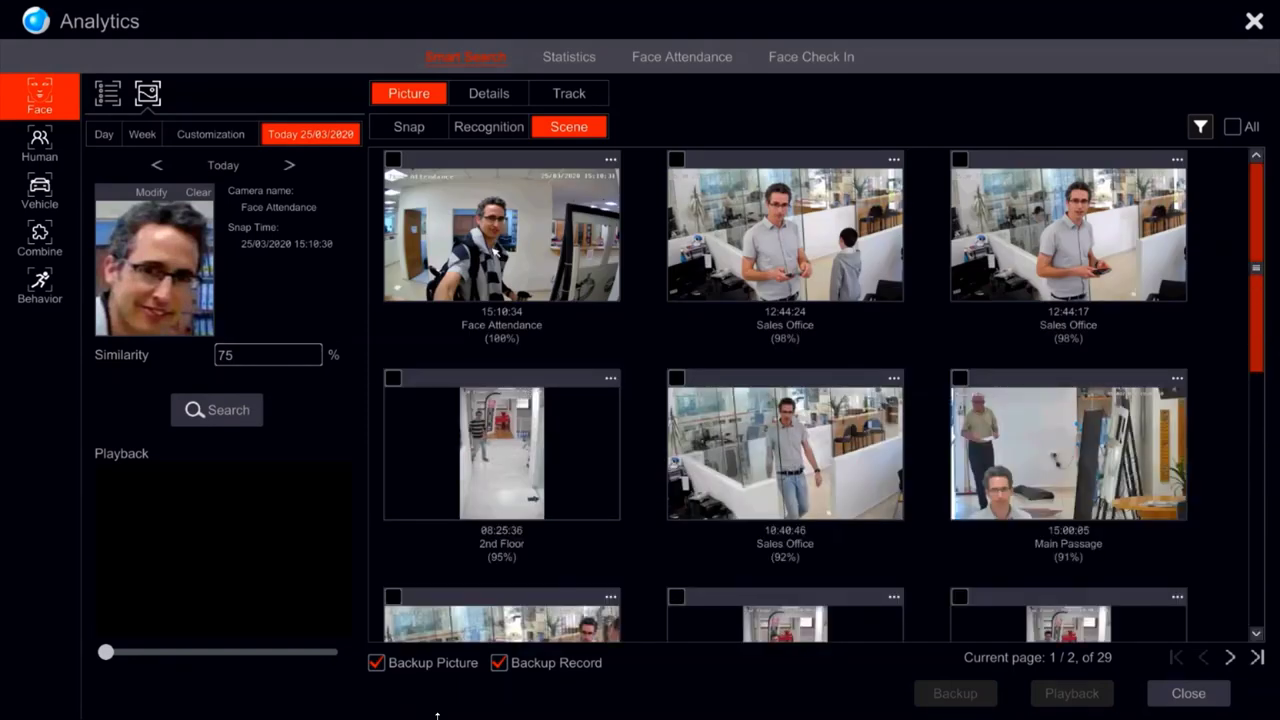
# Step: Review today's matching scenes, show them as snaps and close Analytics
pyautogui.click(716, 228)
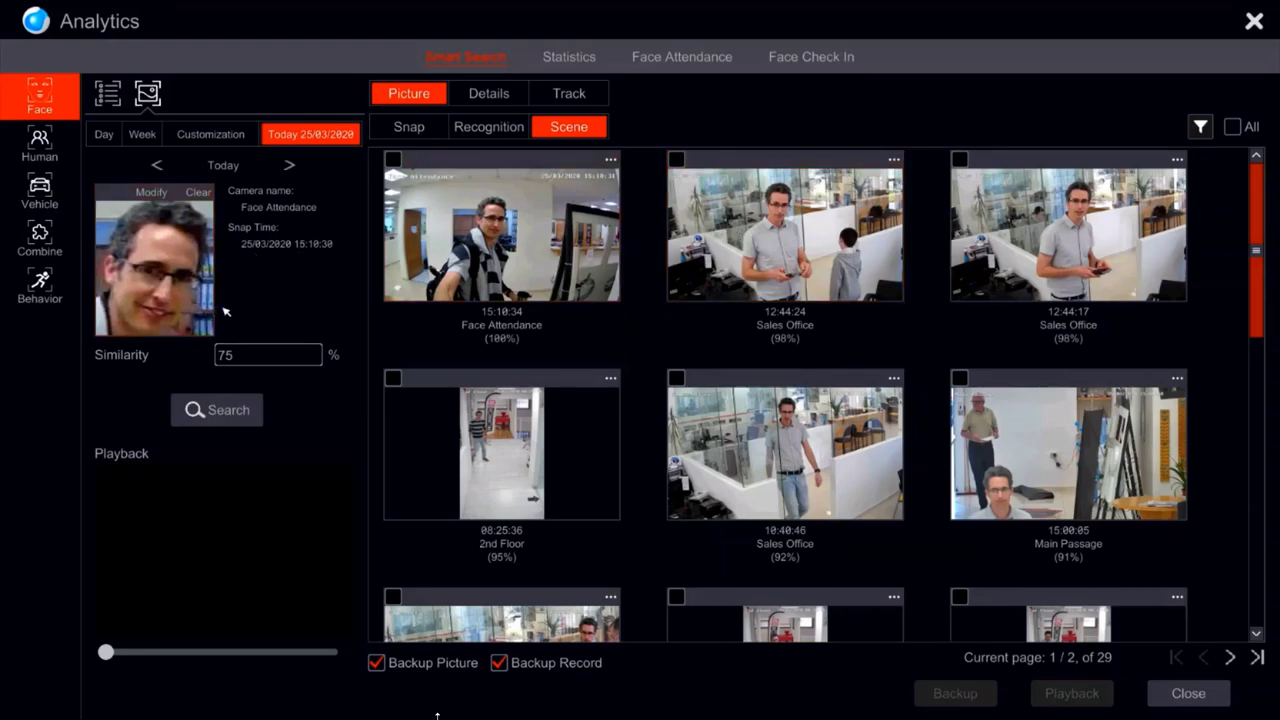
pyautogui.click(408, 126)
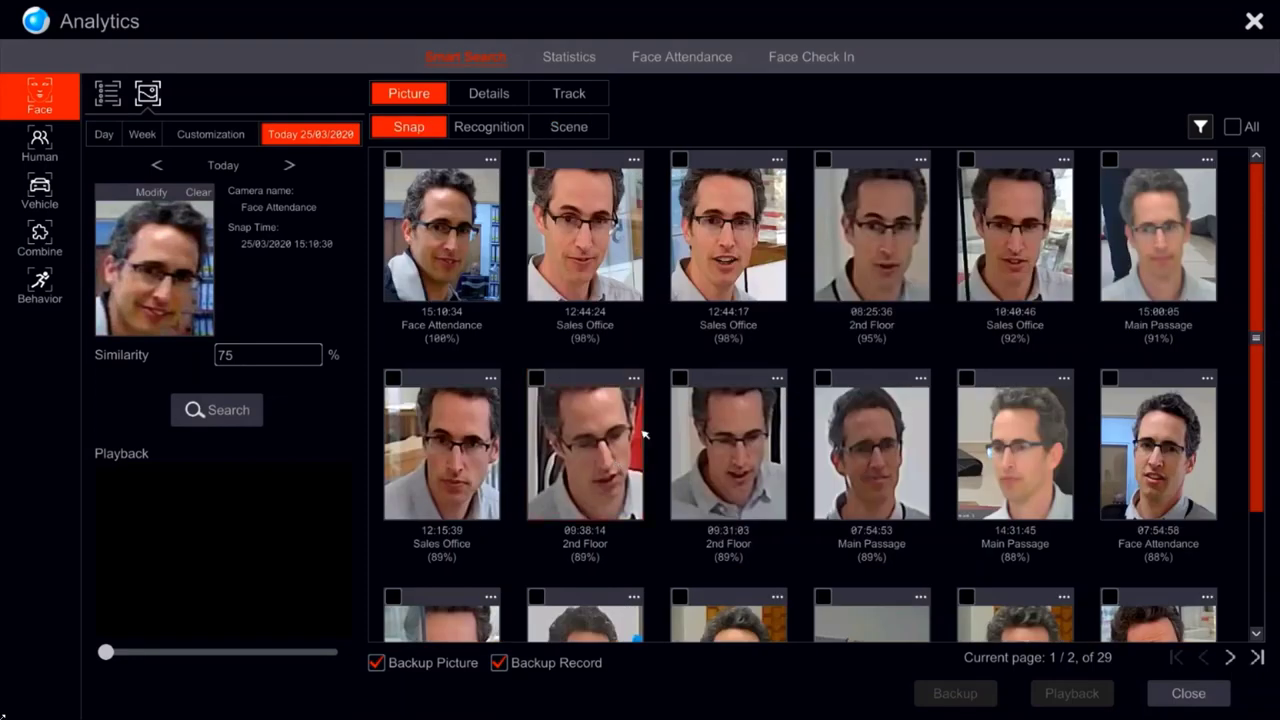
pyautogui.click(1254, 20)
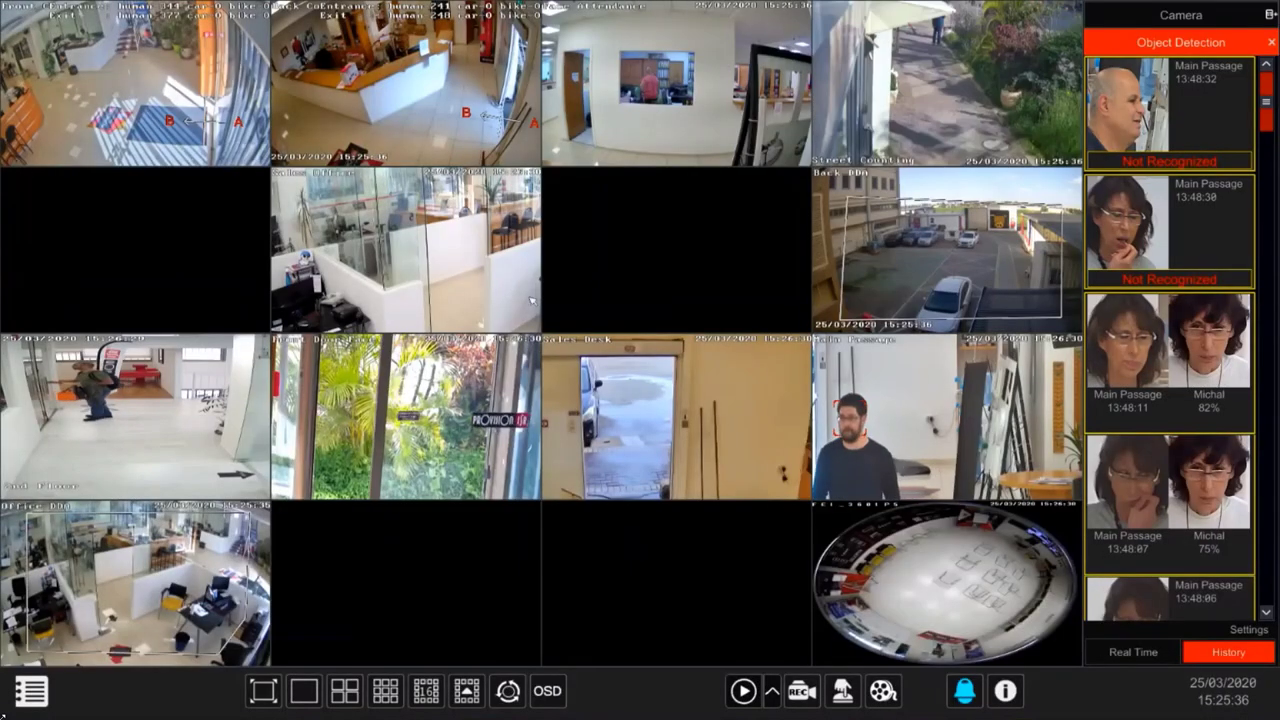
# Step: Open the Event settings for analytics with the Face Recognition detection configuration
pyautogui.click(22, 682)
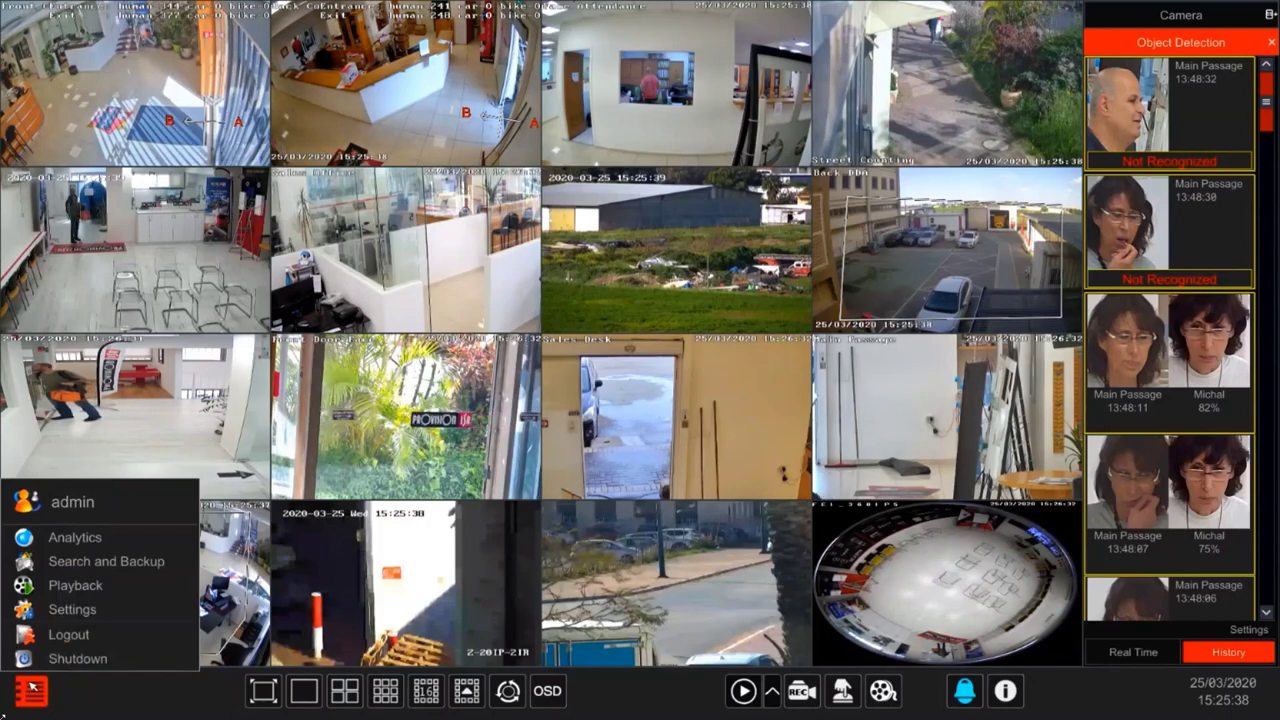
pyautogui.click(70, 610)
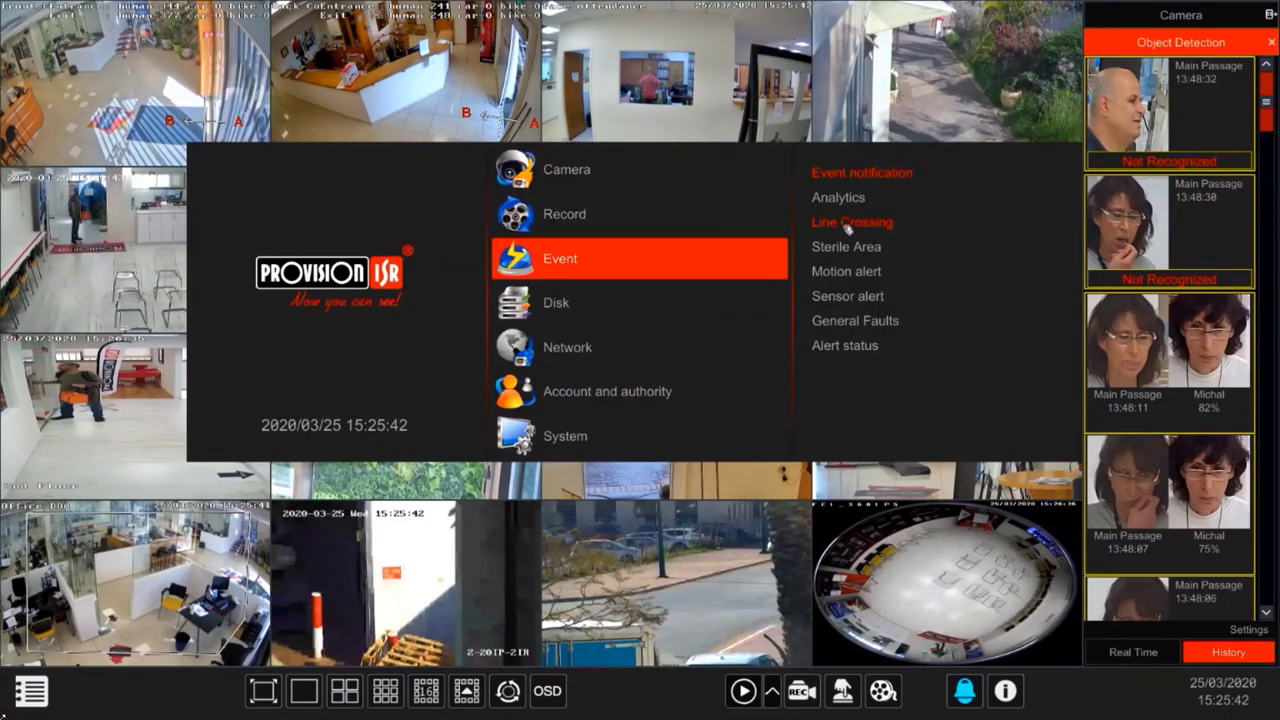
pyautogui.click(869, 199)
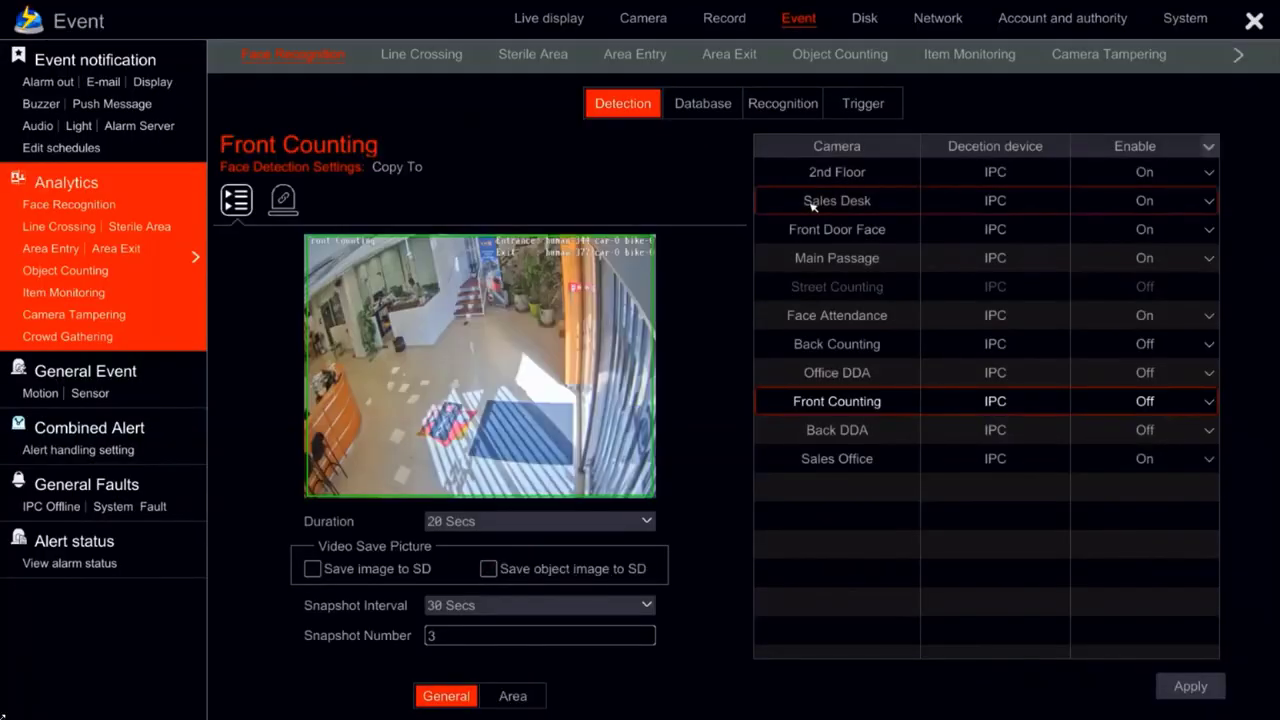
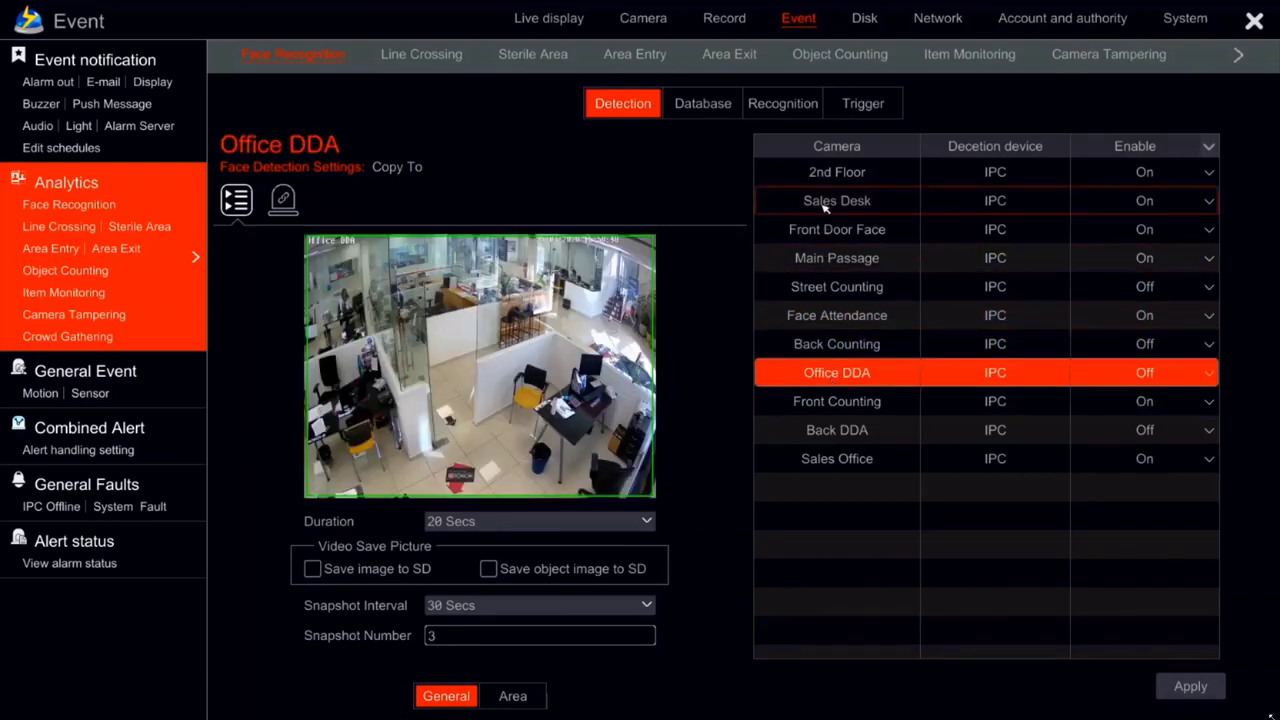
# Step: Select the Sales Desk camera and redraw its face detection area over nearly the whole picture
pyautogui.click(825, 201)
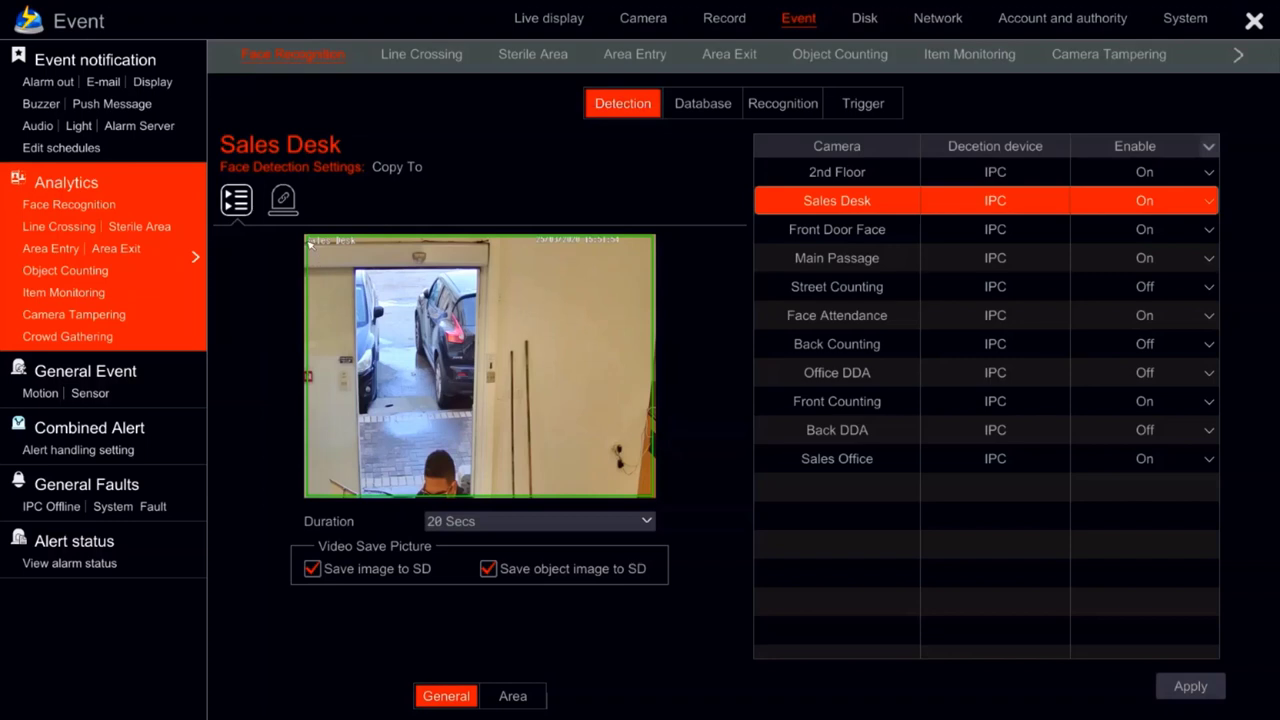
pyautogui.moveTo(309, 243); pyautogui.dragTo(652, 497)
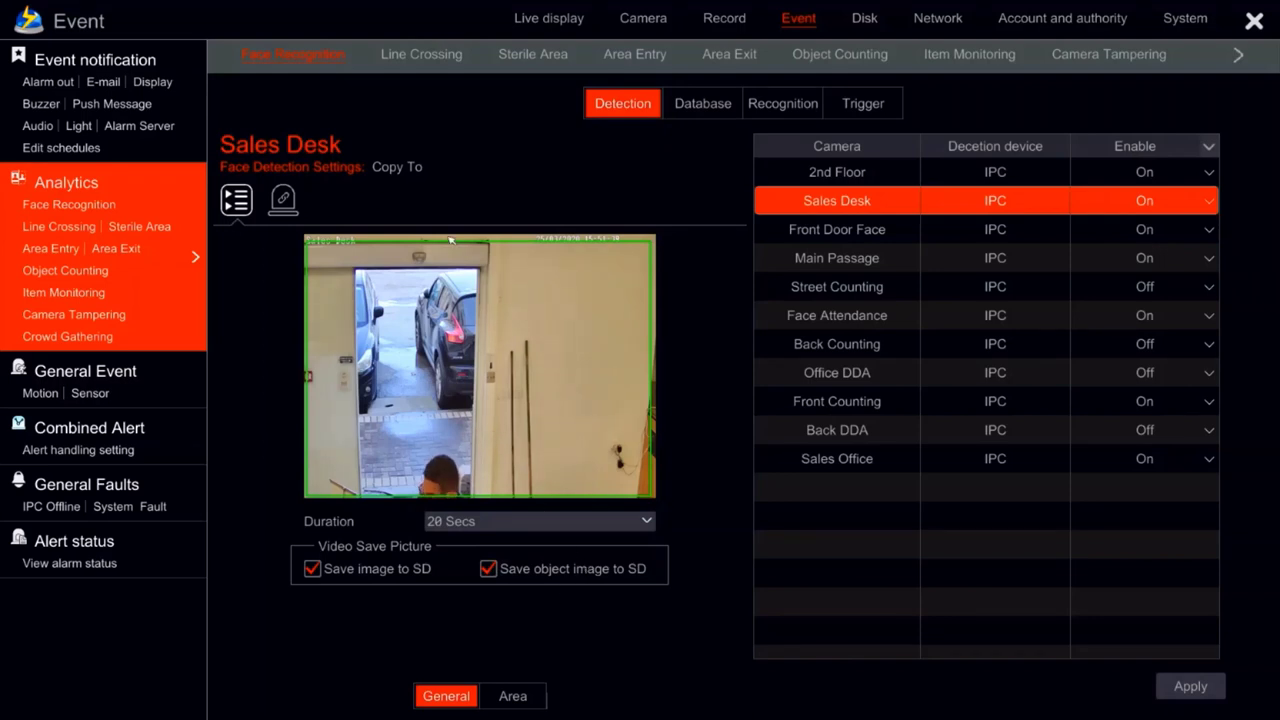
# Step: Display the maximum and minimum face size frames for the Sales Desk camera and set the minimum face size to 9%
pyautogui.click(502, 700)
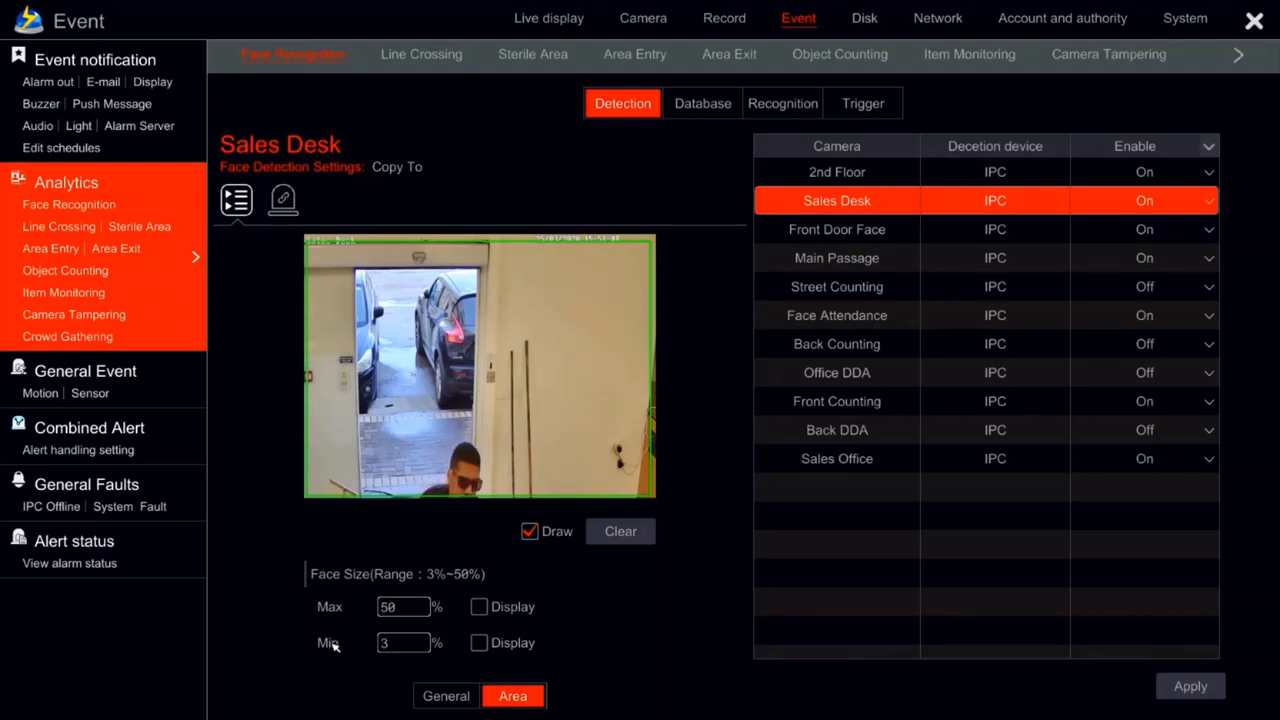
pyautogui.click(479, 607)
pyautogui.click(479, 643)
pyautogui.click(413, 645)
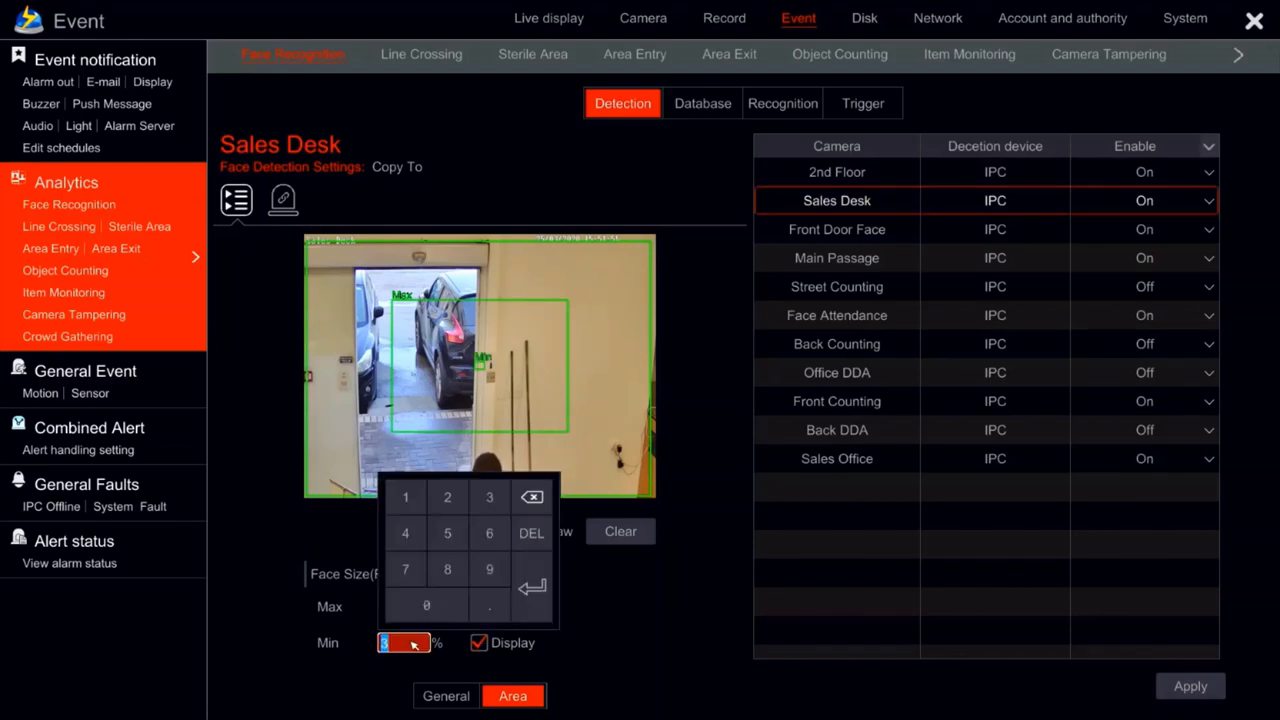
pyautogui.click(492, 569)
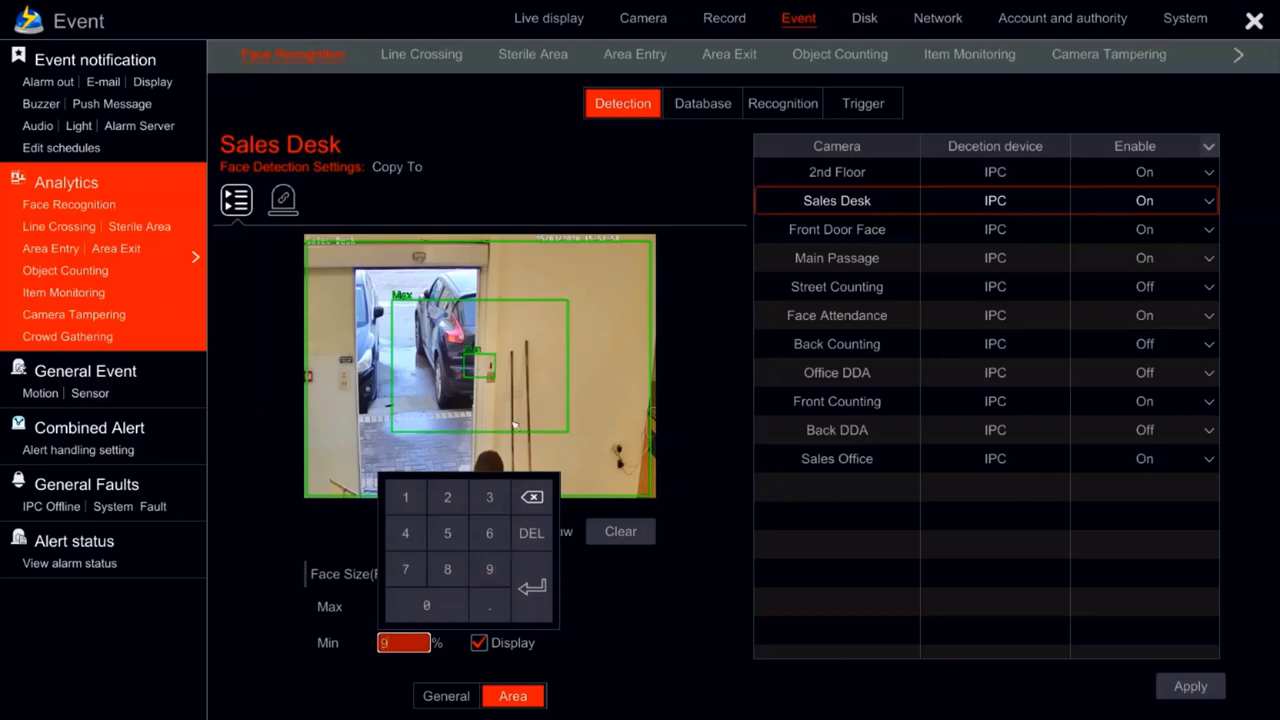
# Step: Hide the maximum and minimum face size frames on the Sales Desk camera picture
pyautogui.click(628, 634)
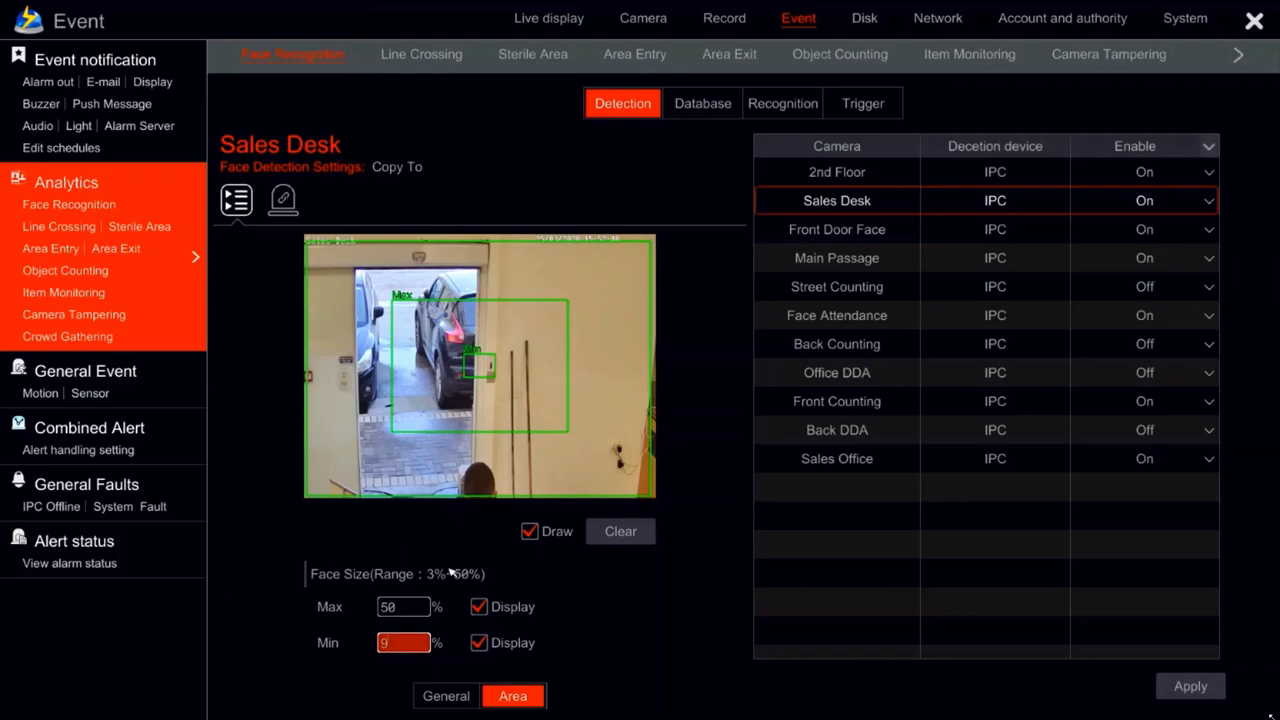
pyautogui.click(479, 607)
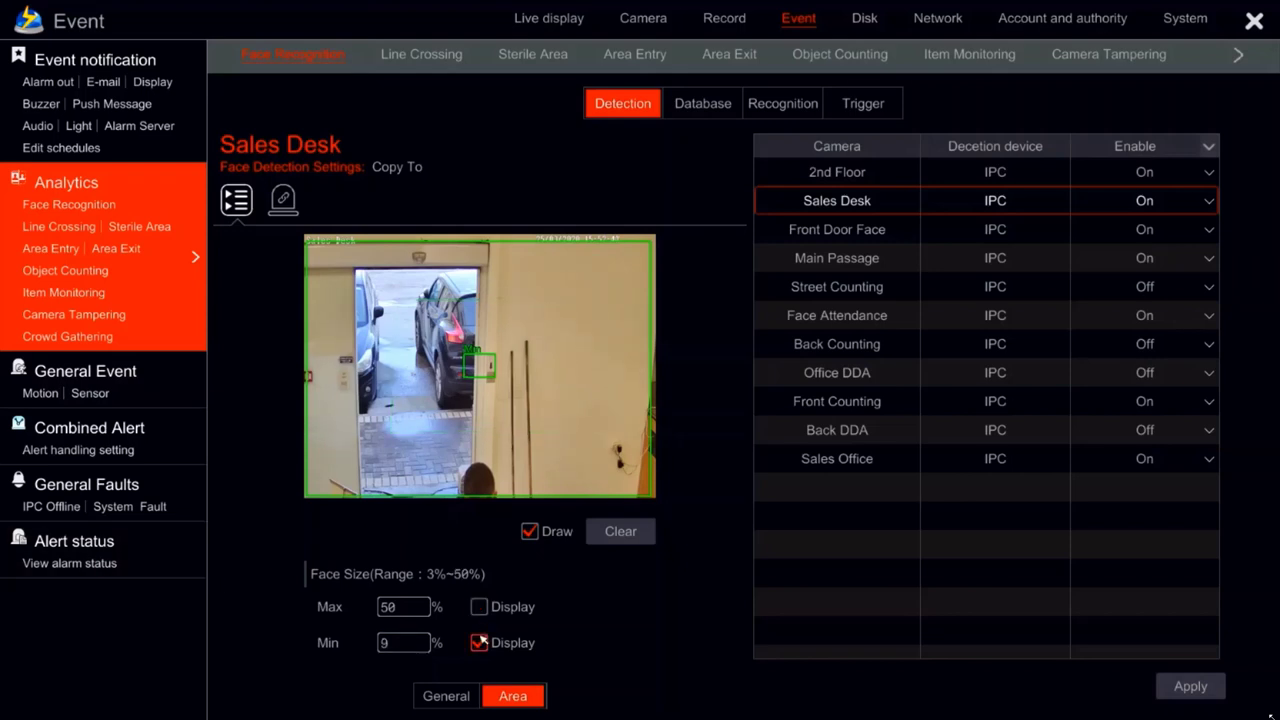
pyautogui.click(479, 642)
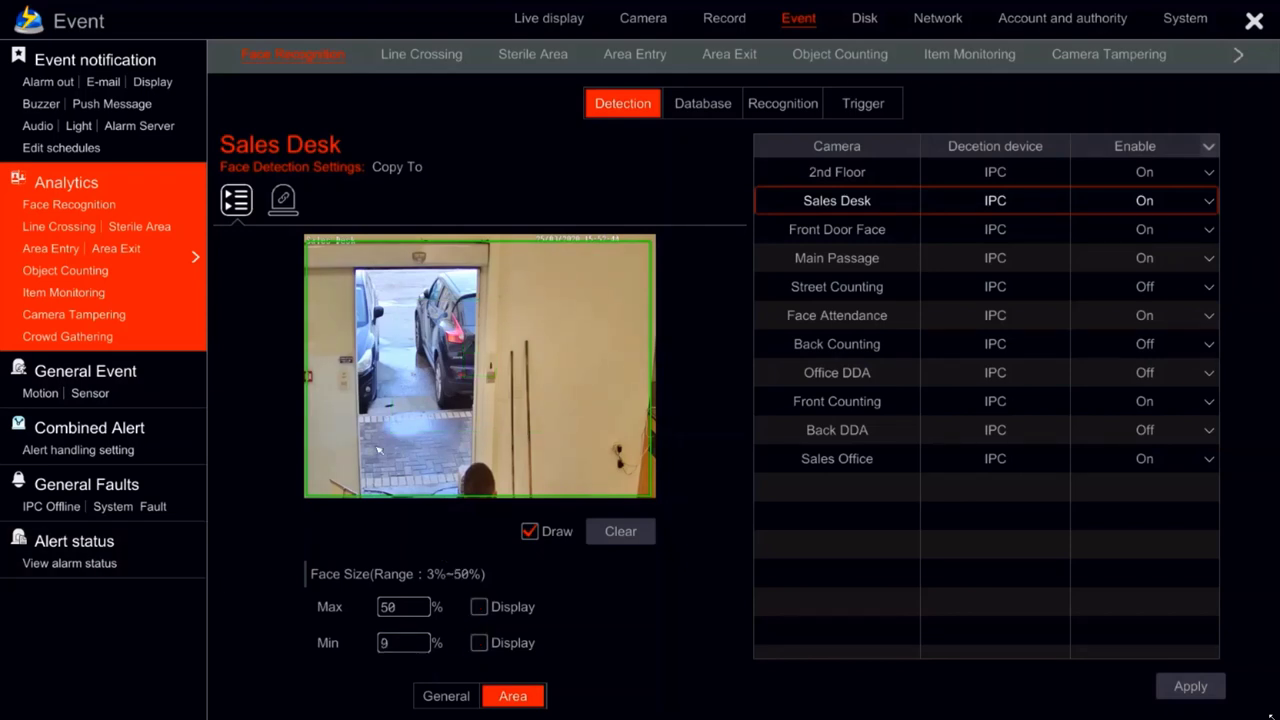
# Step: Open the Sales Desk camera's face detection linkage settings, comparing them with those of the Front Door Face camera
pyautogui.click(281, 198)
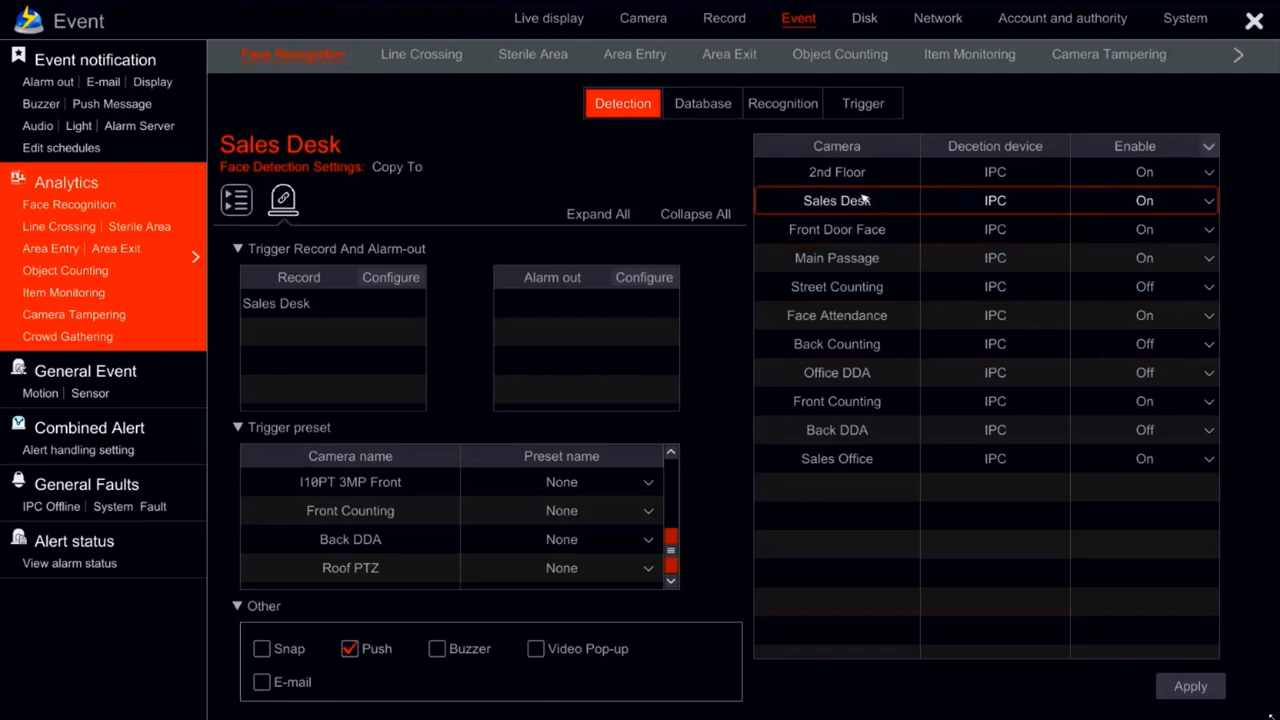
pyautogui.click(850, 229)
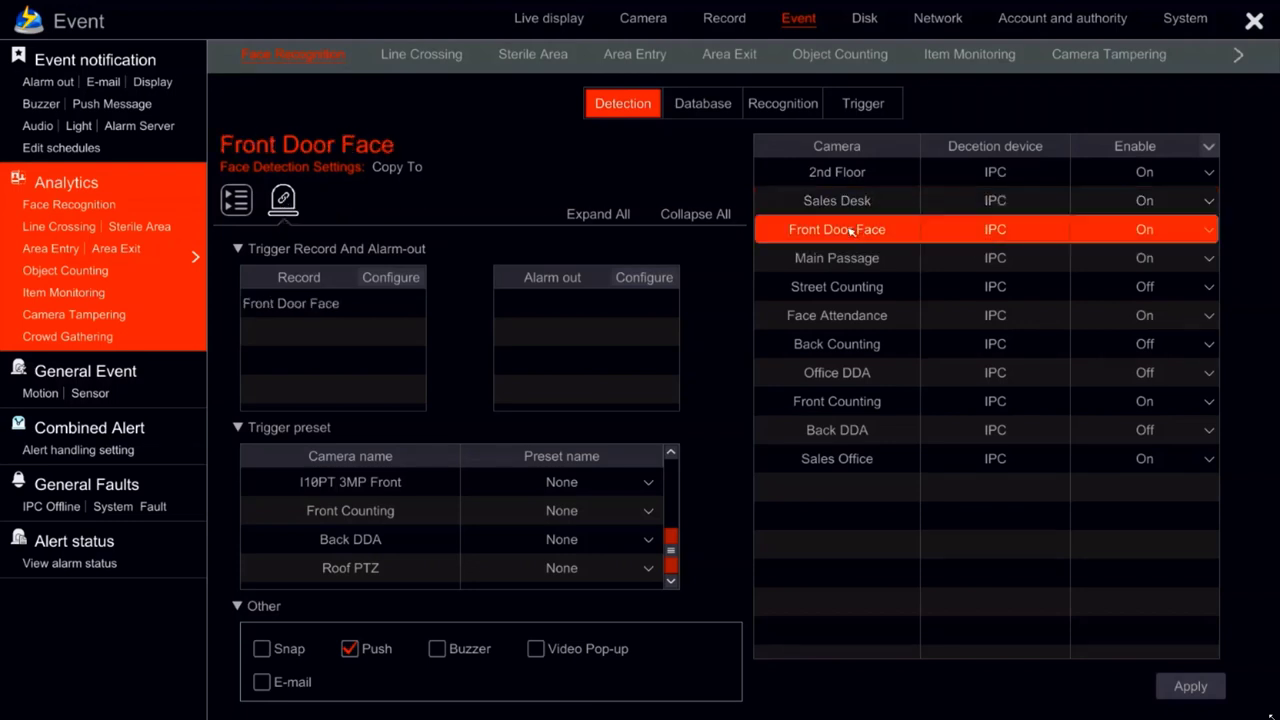
pyautogui.click(849, 205)
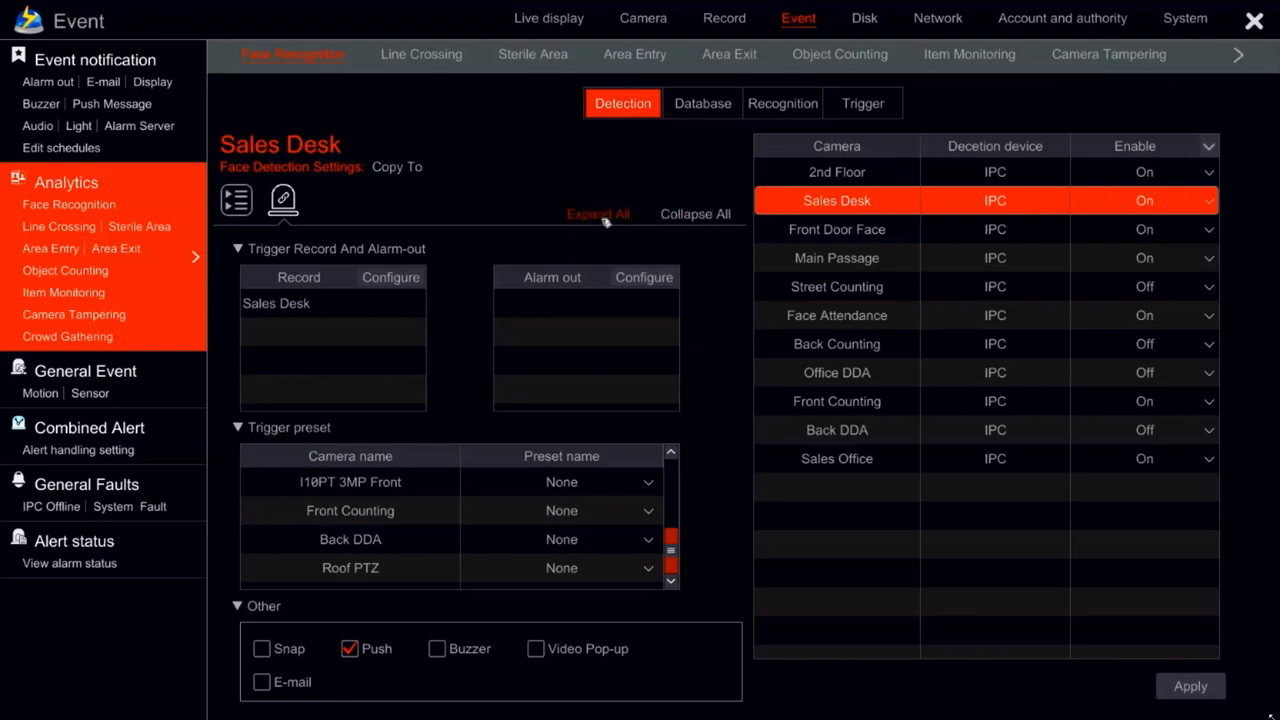
# Step: Try adding 2nd Floor, FEI_360IP5, Front Door Face and Main Passage to the Sales Desk recording triggers, and cancel the changes
pyautogui.click(391, 277)
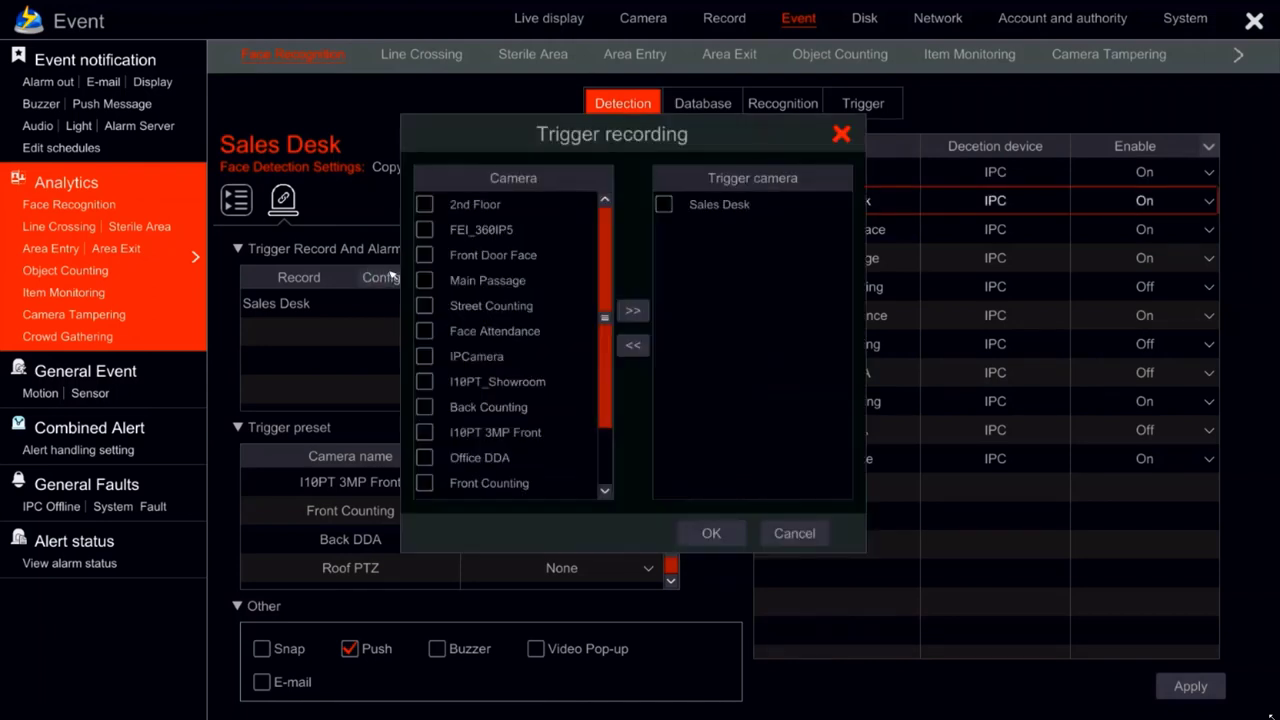
pyautogui.click(426, 204)
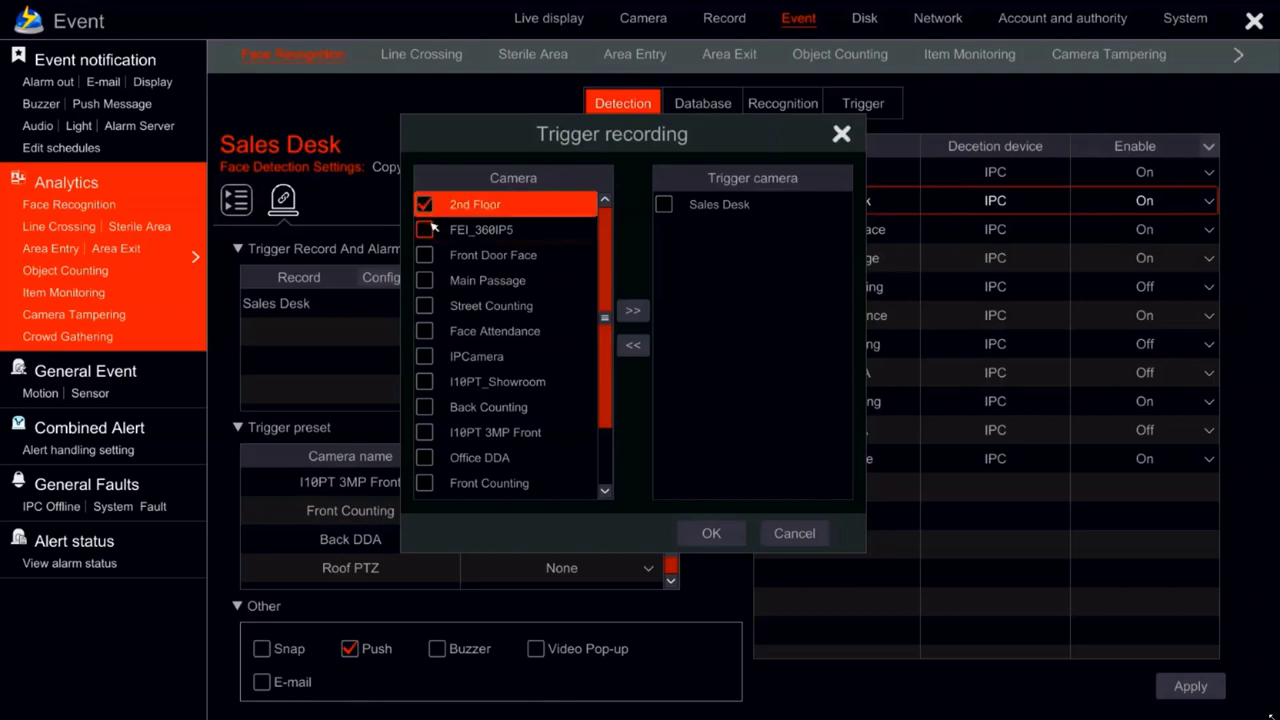
pyautogui.click(426, 230)
pyautogui.click(430, 255)
pyautogui.click(430, 281)
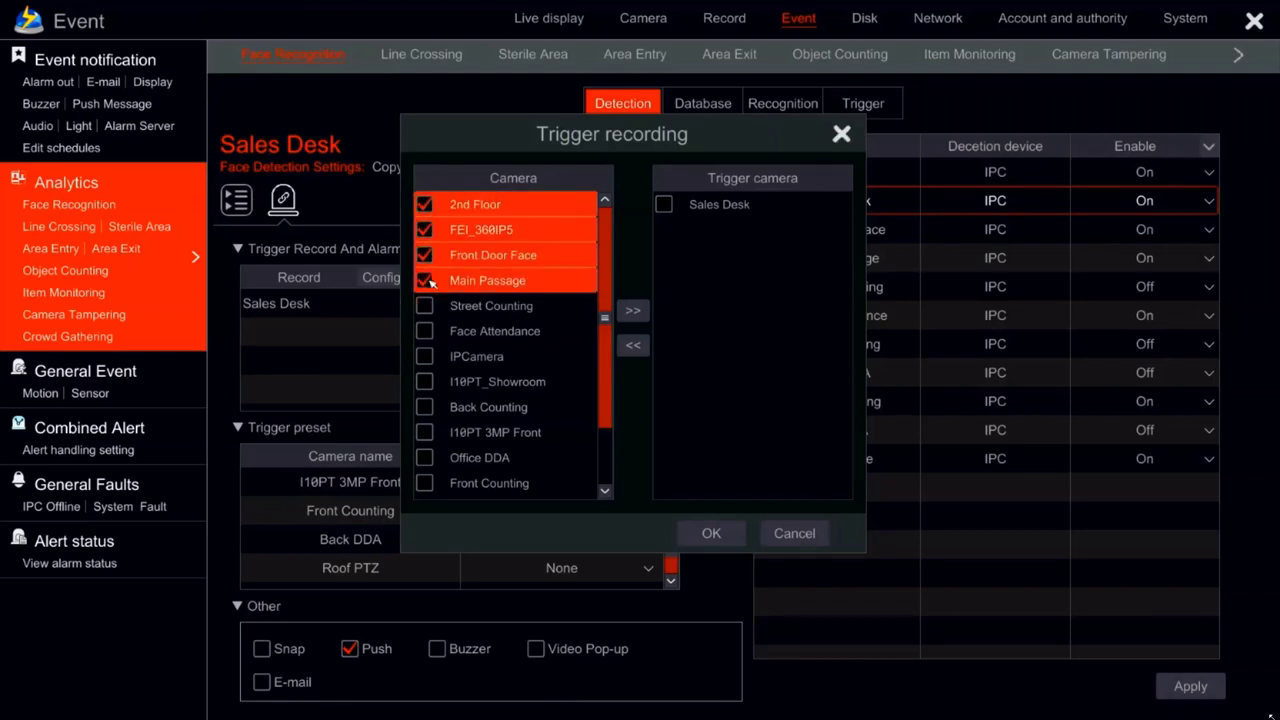
pyautogui.click(631, 311)
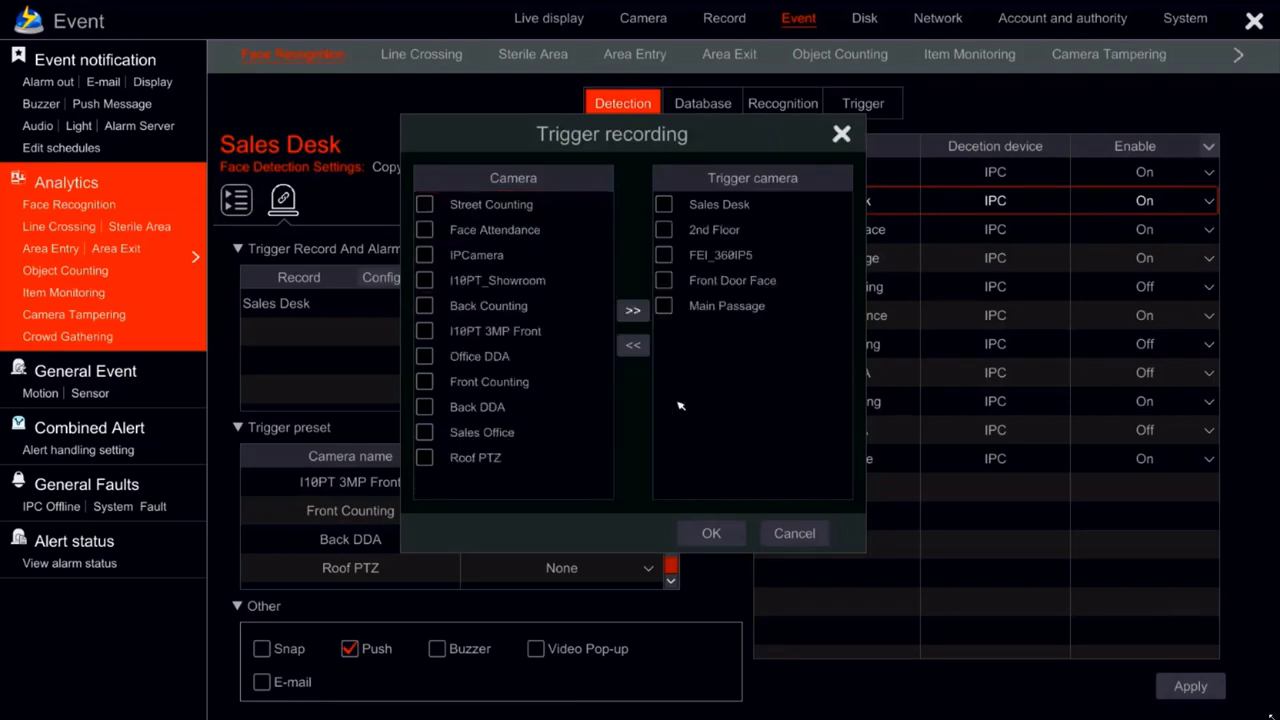
pyautogui.click(797, 534)
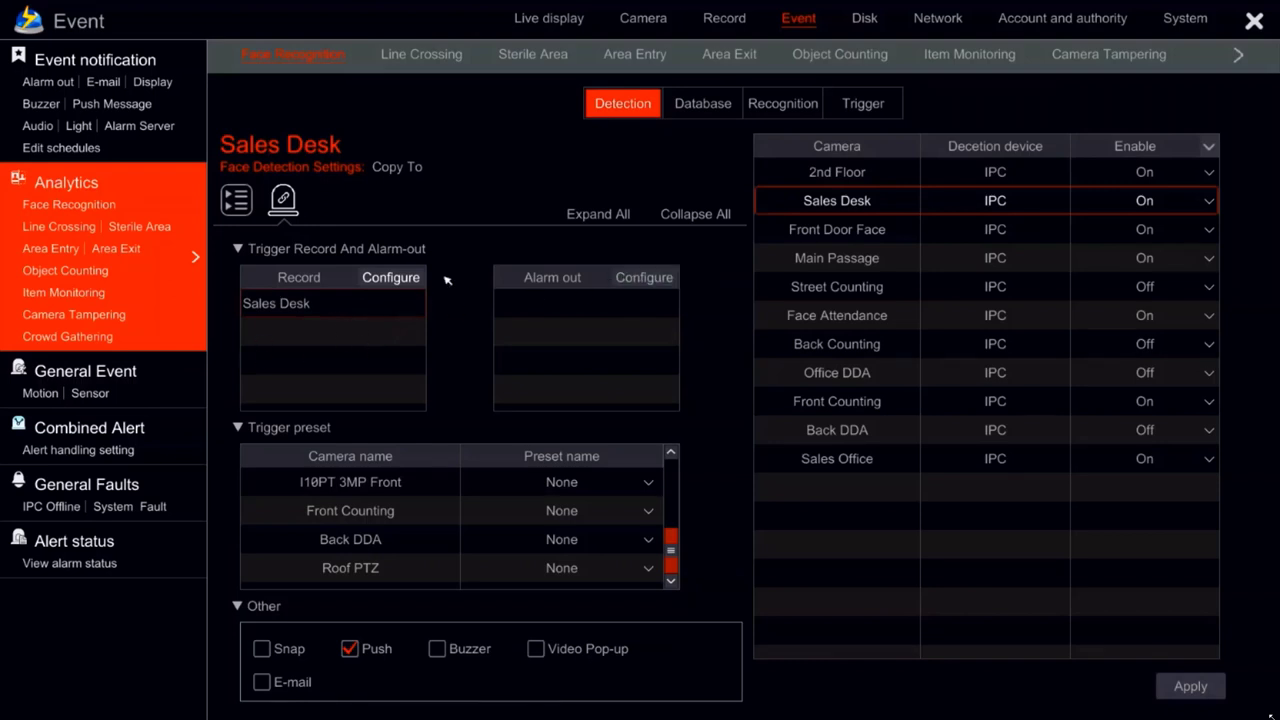
# Step: Try adding 2nd Floor_Door, Sales Desk_AlarmOut1, FEI_360IP5_AlarmOut1 and Front Door Face_AlarmOut1 as Sales Desk alarm outputs, and cancel the changes
pyautogui.click(629, 281)
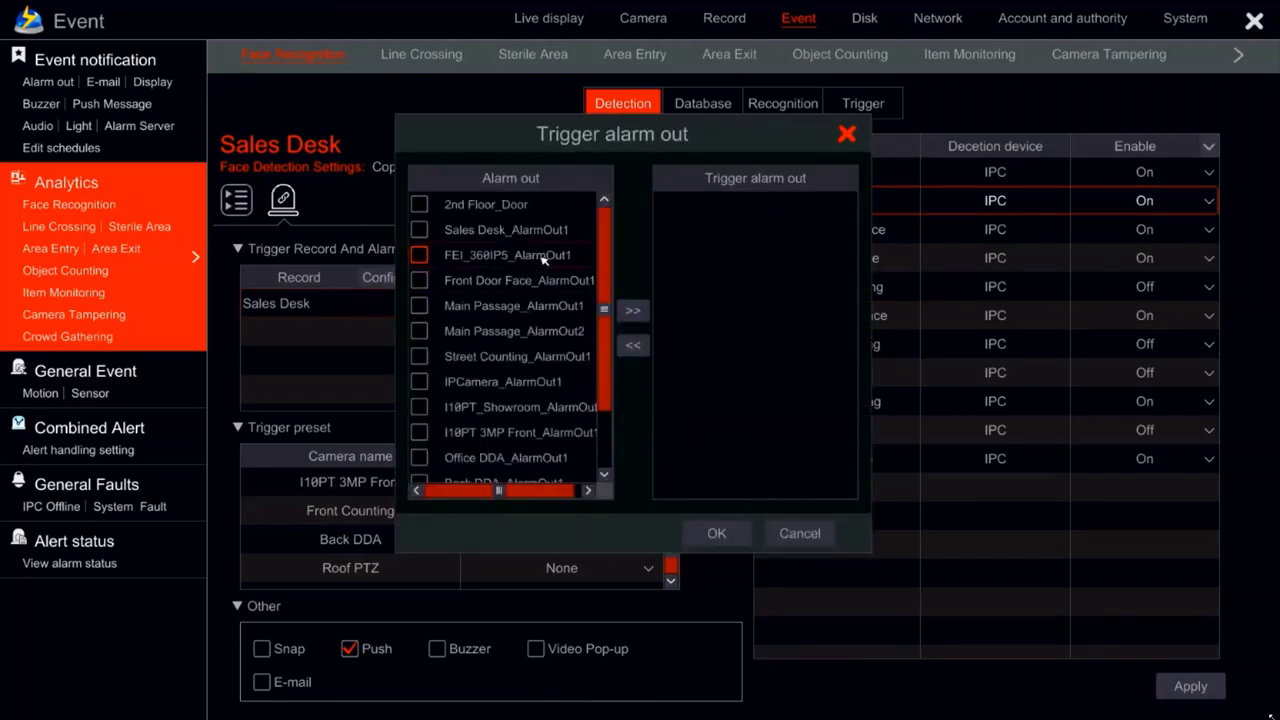
pyautogui.click(430, 205)
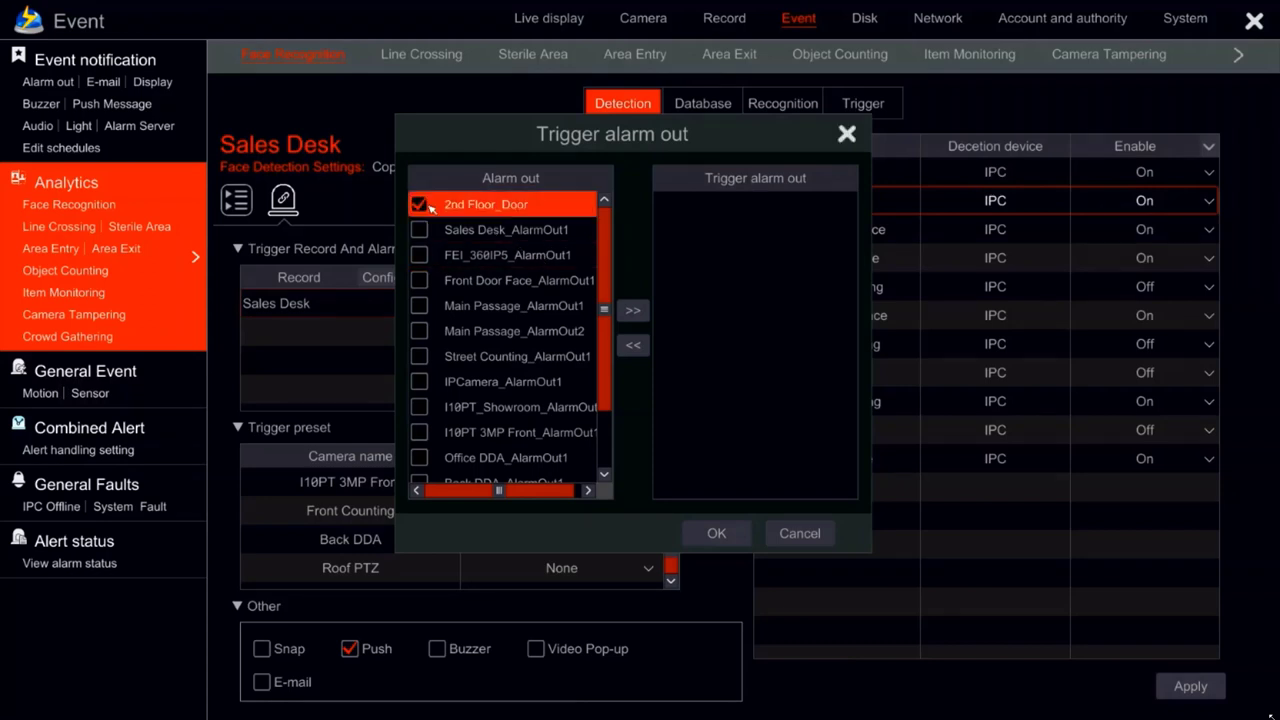
pyautogui.click(422, 231)
pyautogui.click(421, 256)
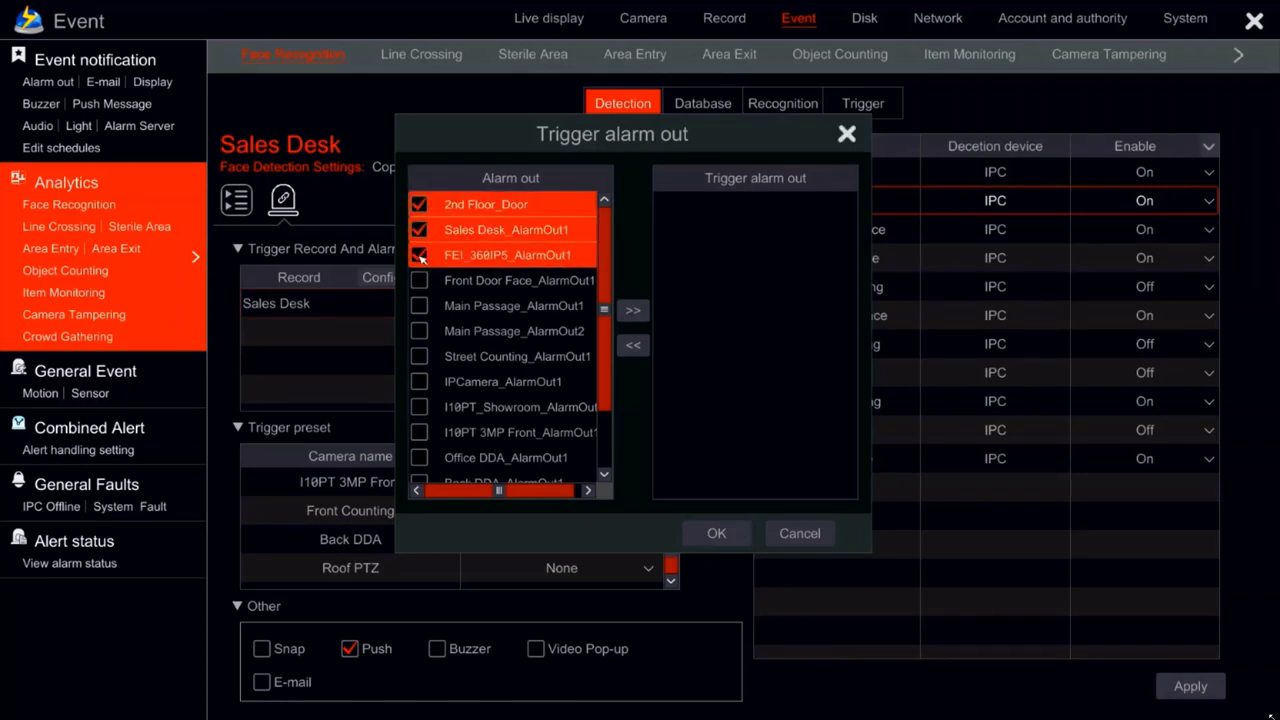
pyautogui.click(421, 280)
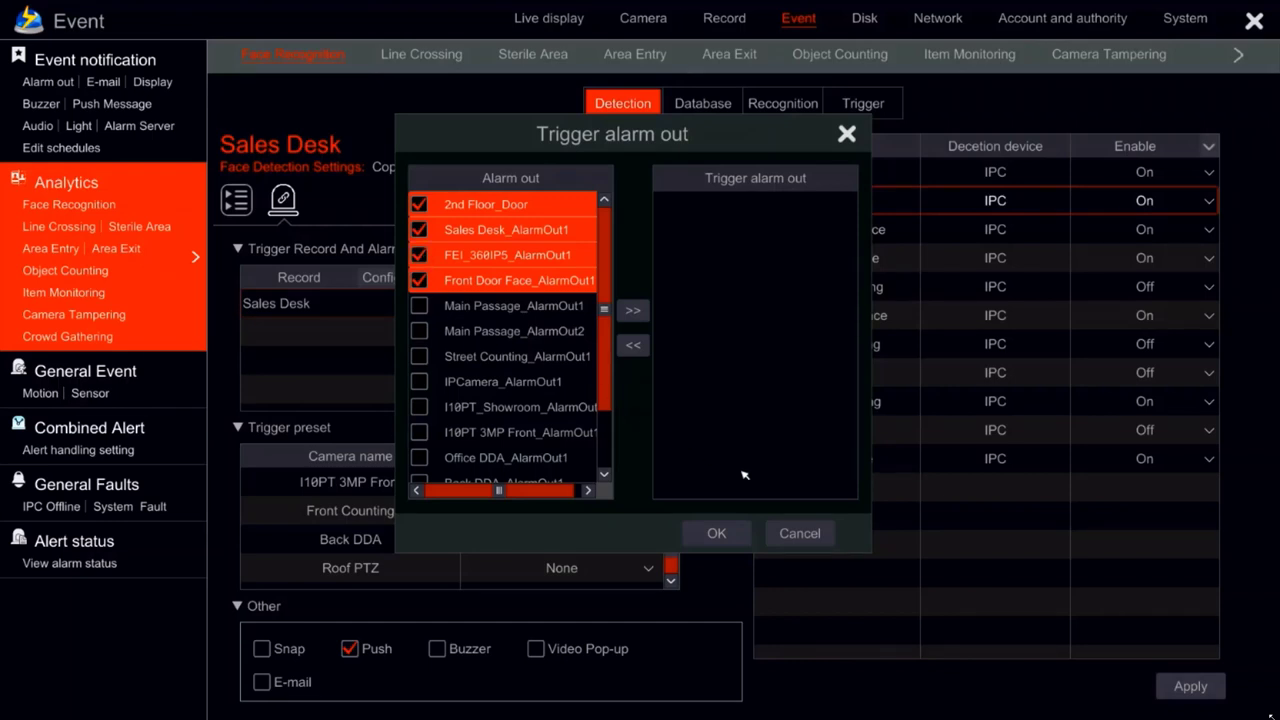
pyautogui.click(633, 310)
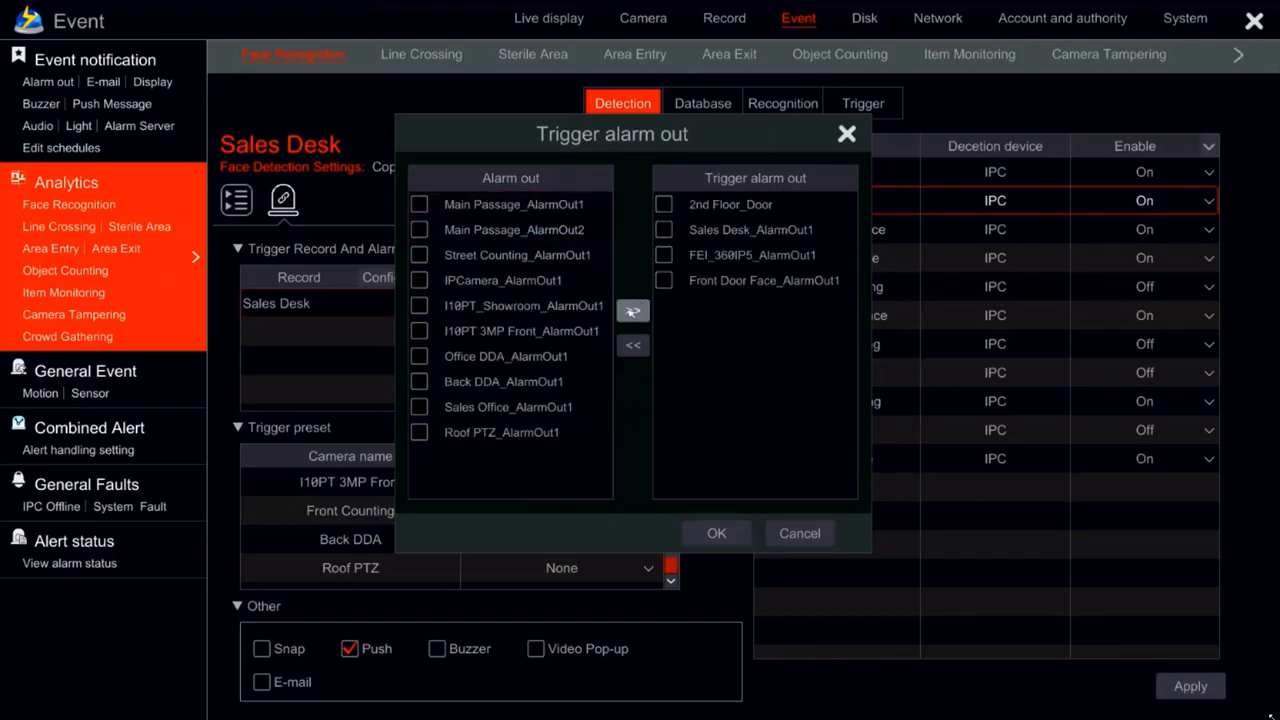
pyautogui.click(797, 535)
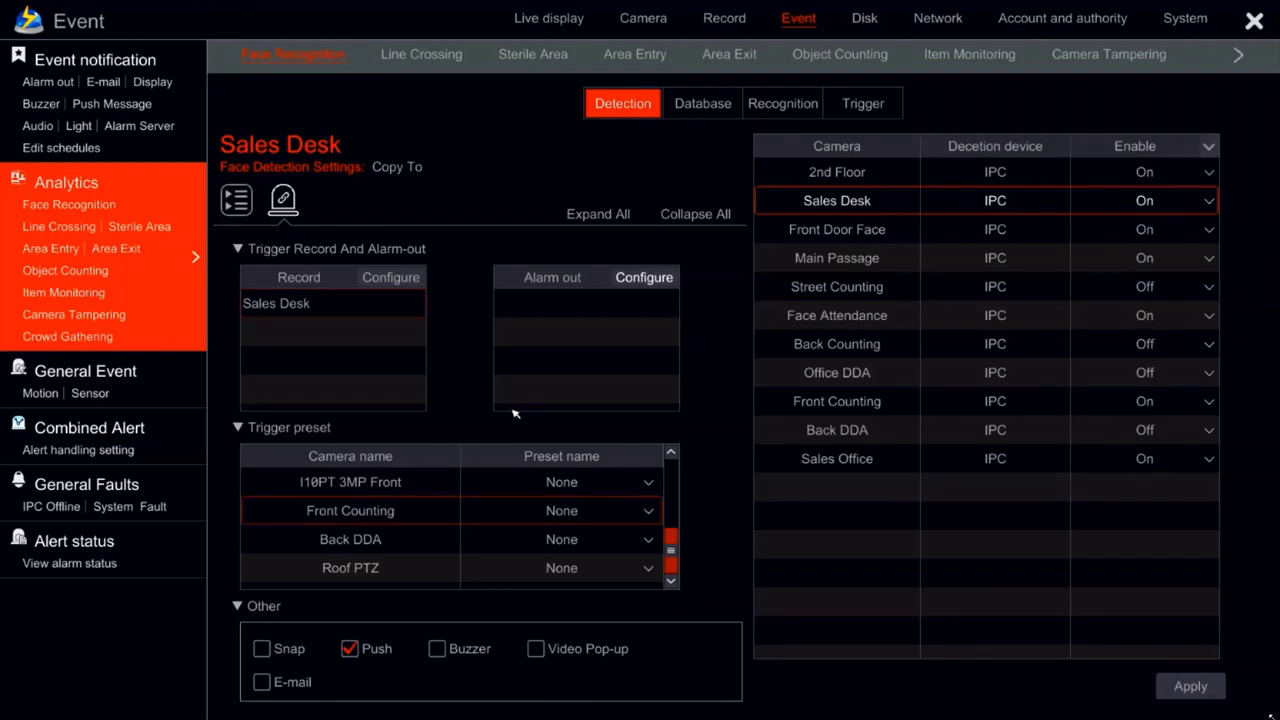
# Step: Examine the trigger preset list for Sales Desk and the preset choices available for the Roof PTZ camera
pyautogui.click(498, 475)
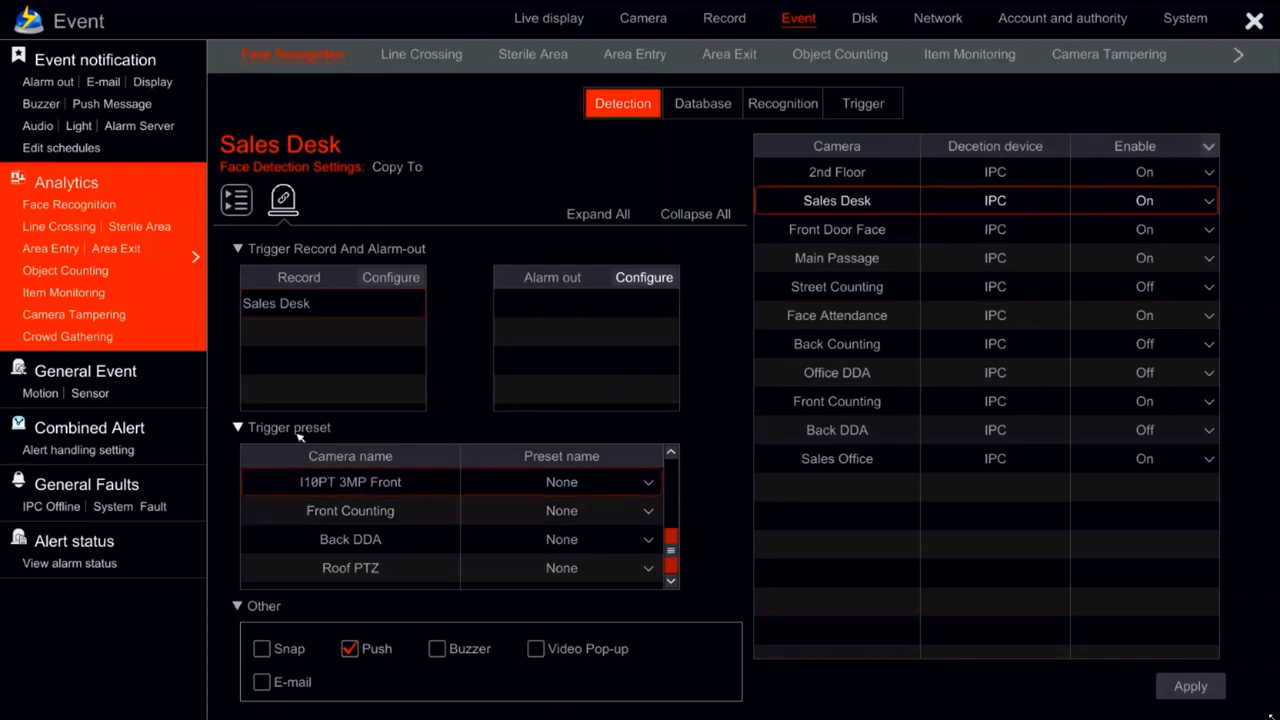
pyautogui.click(500, 511)
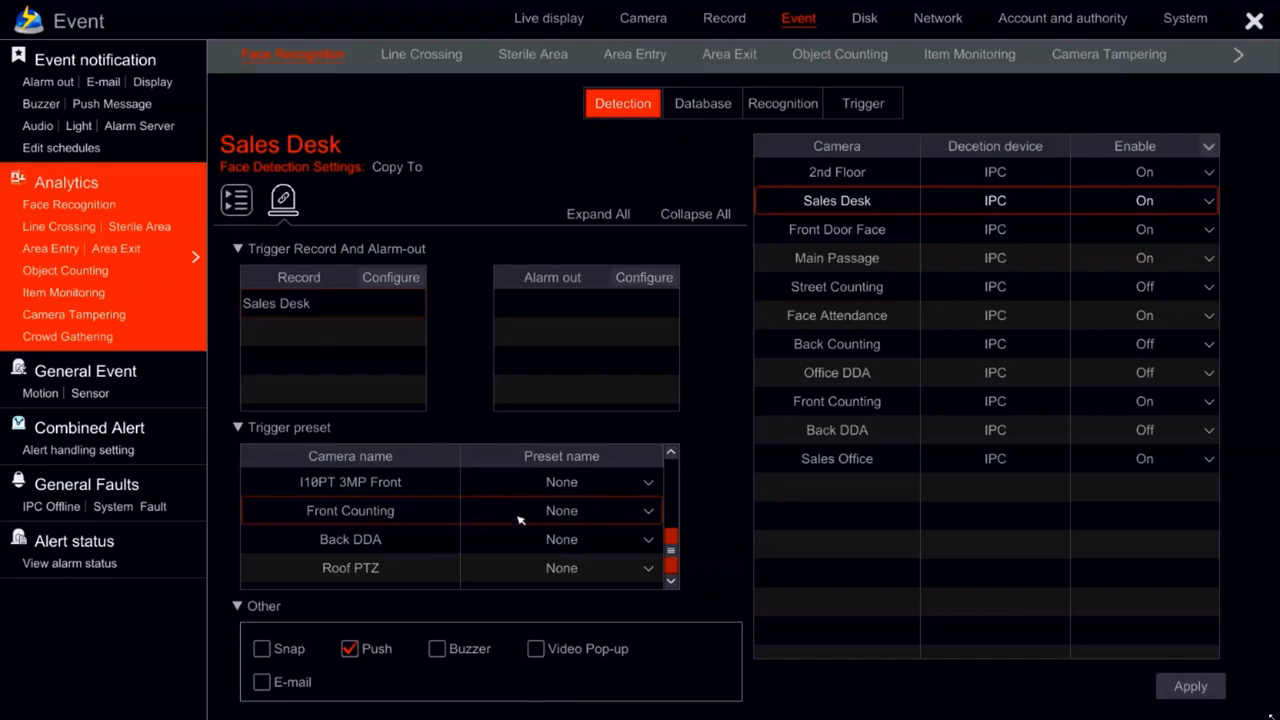
pyautogui.click(522, 530)
pyautogui.click(537, 567)
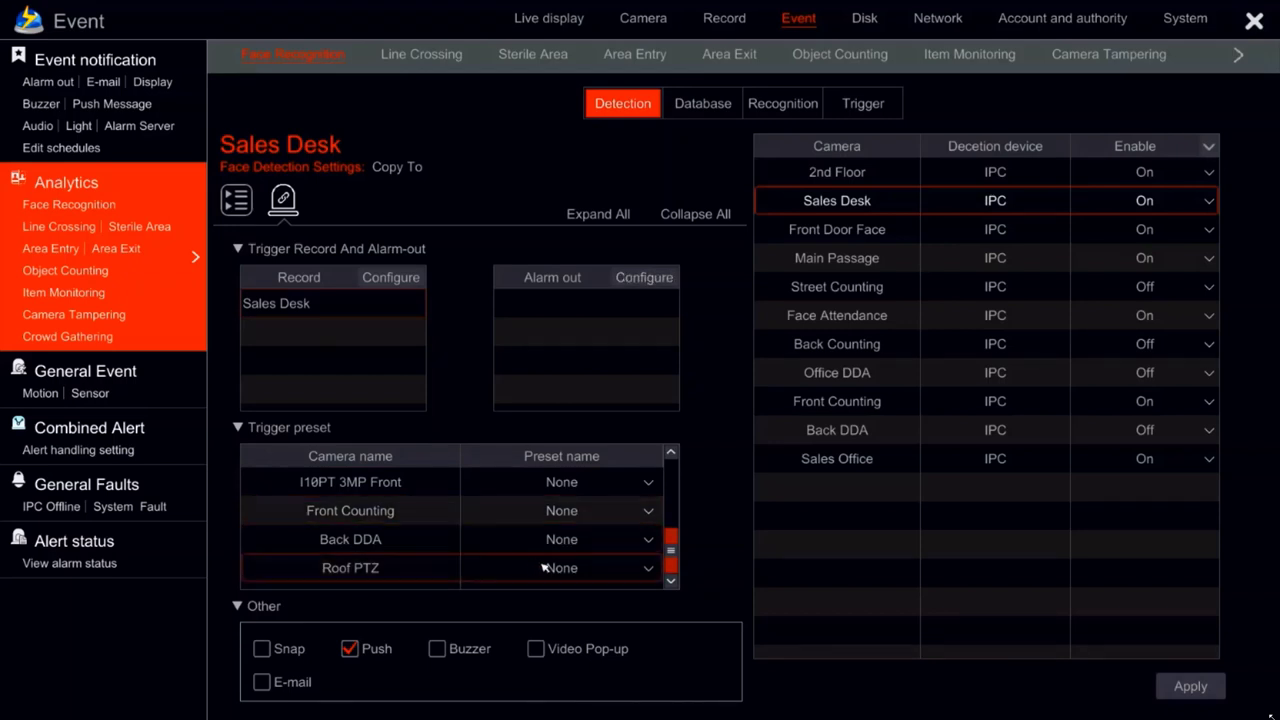
pyautogui.click(558, 576)
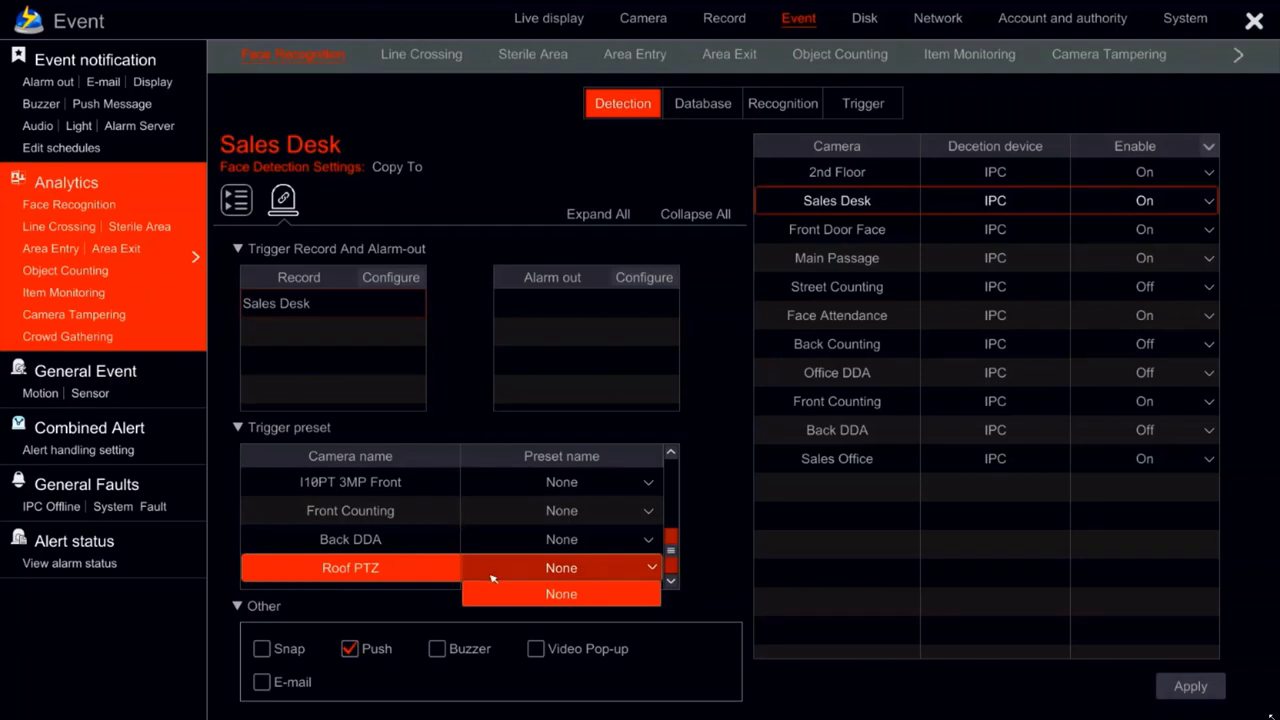
pyautogui.click(373, 590)
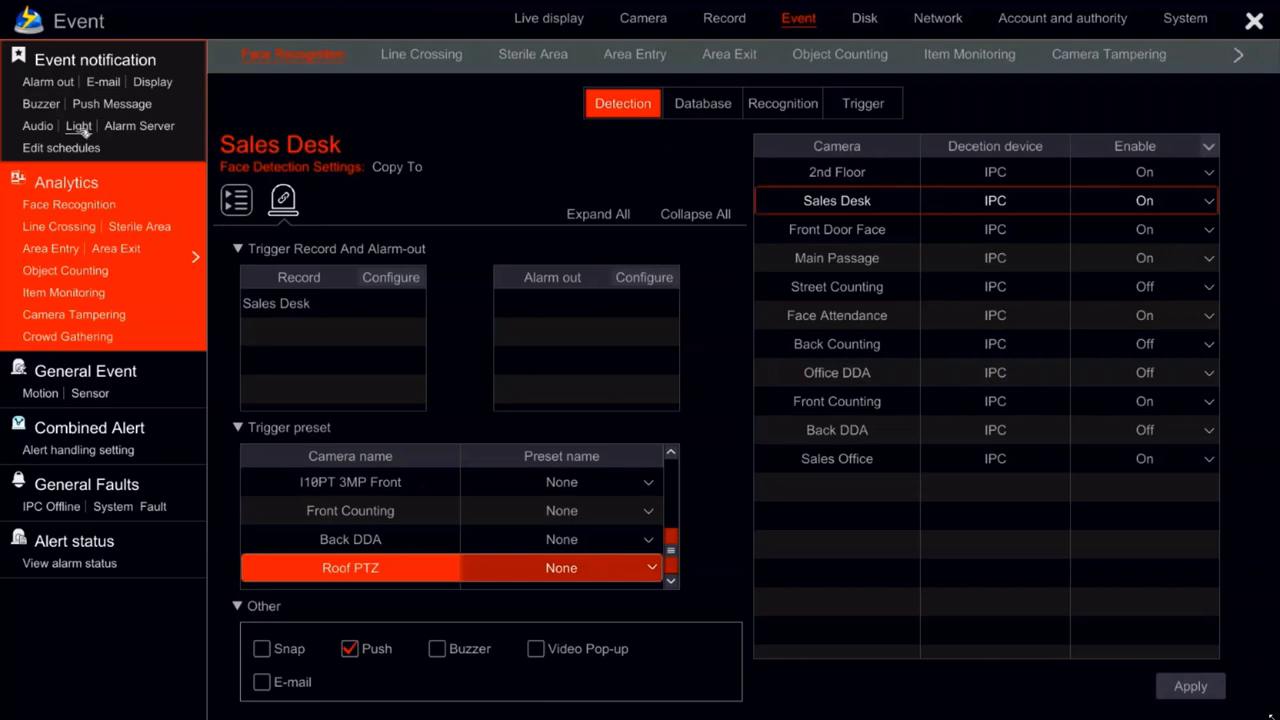
# Step: Collapse all Sales Desk linkage sections and expand the record and alarm-out, trigger preset and other sections individually
pyautogui.click(265, 304)
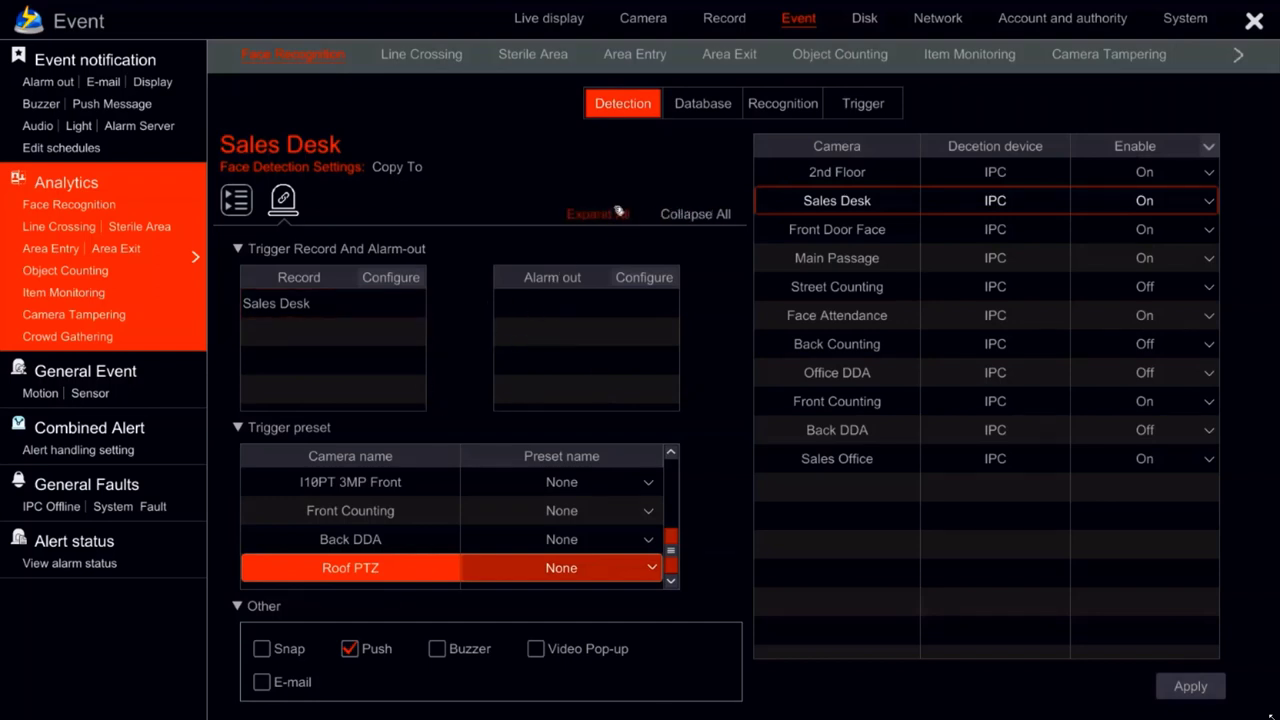
pyautogui.click(678, 214)
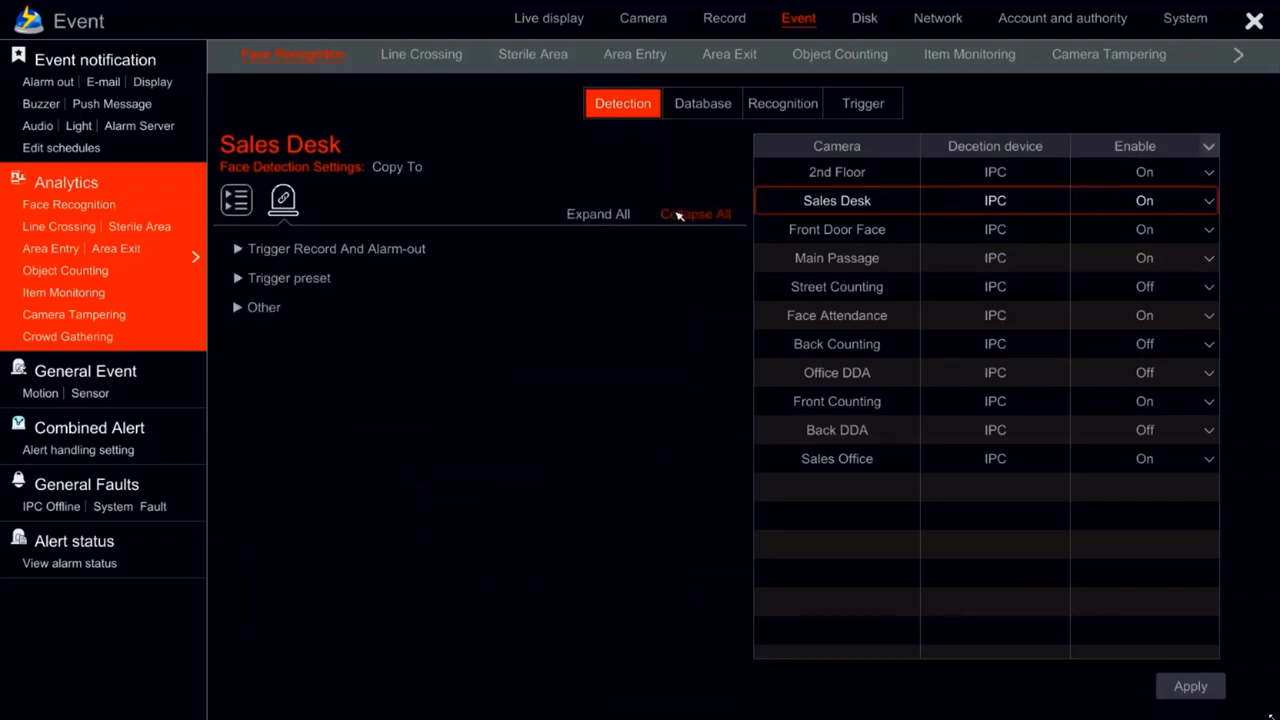
pyautogui.click(348, 256)
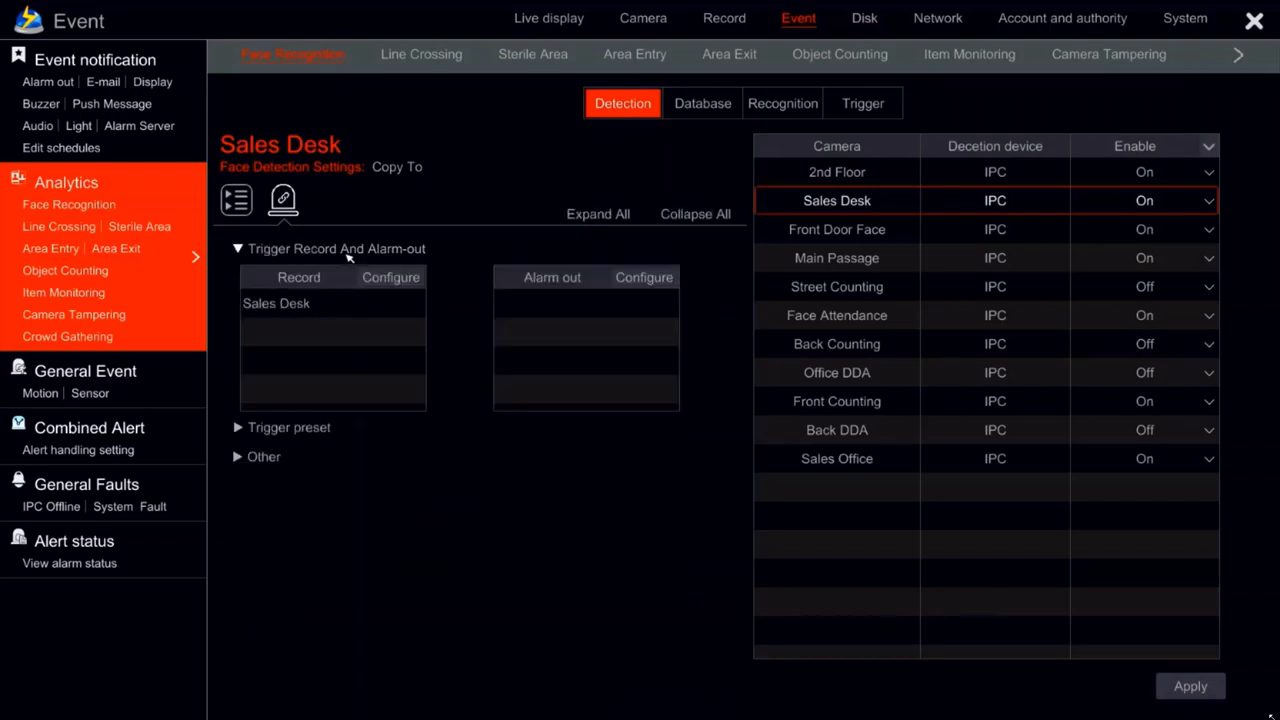
pyautogui.click(312, 428)
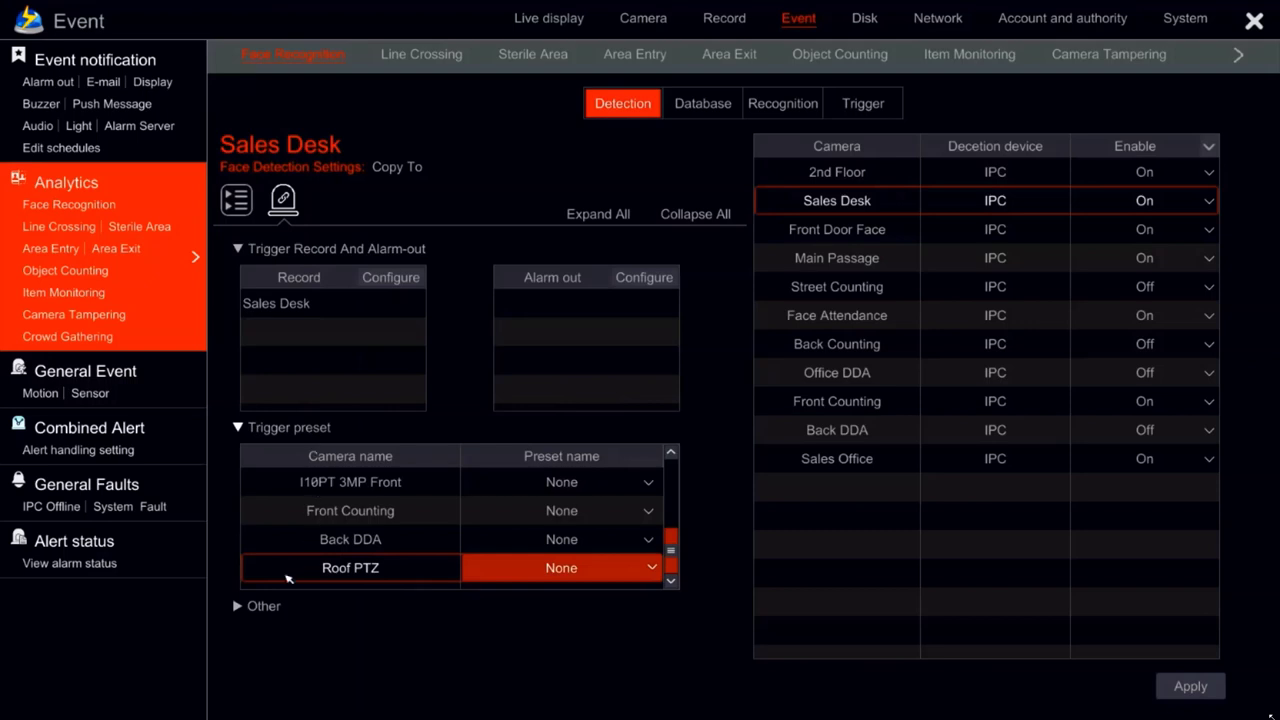
pyautogui.click(258, 606)
# Step: Select the Main Passage camera, and open the face database to view its group creation dialog without adding a group
pyautogui.click(837, 258)
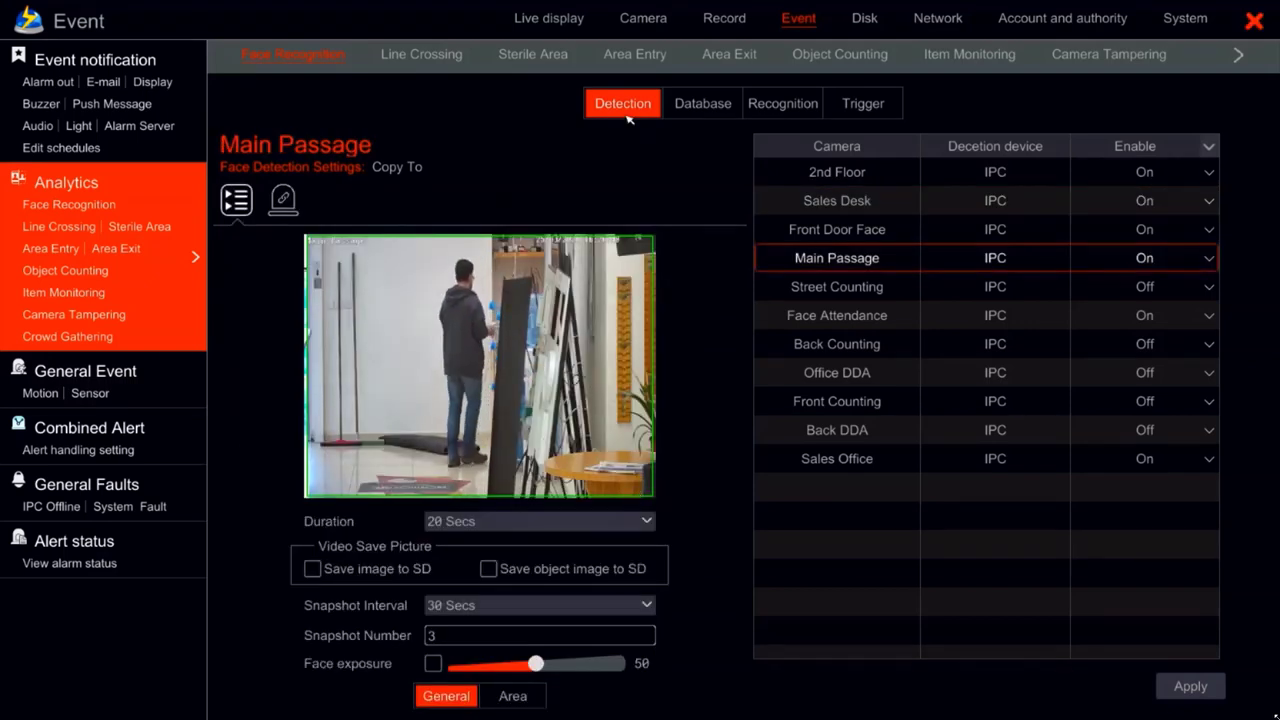
pyautogui.click(694, 108)
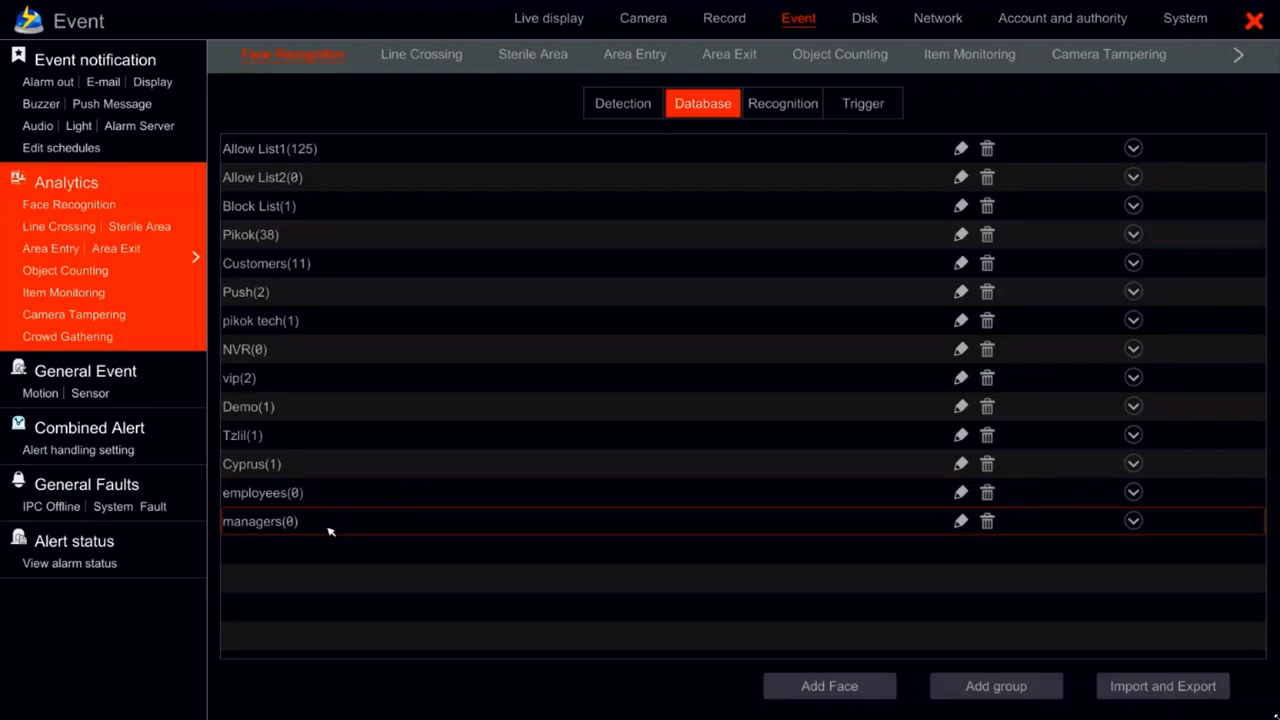
pyautogui.click(985, 684)
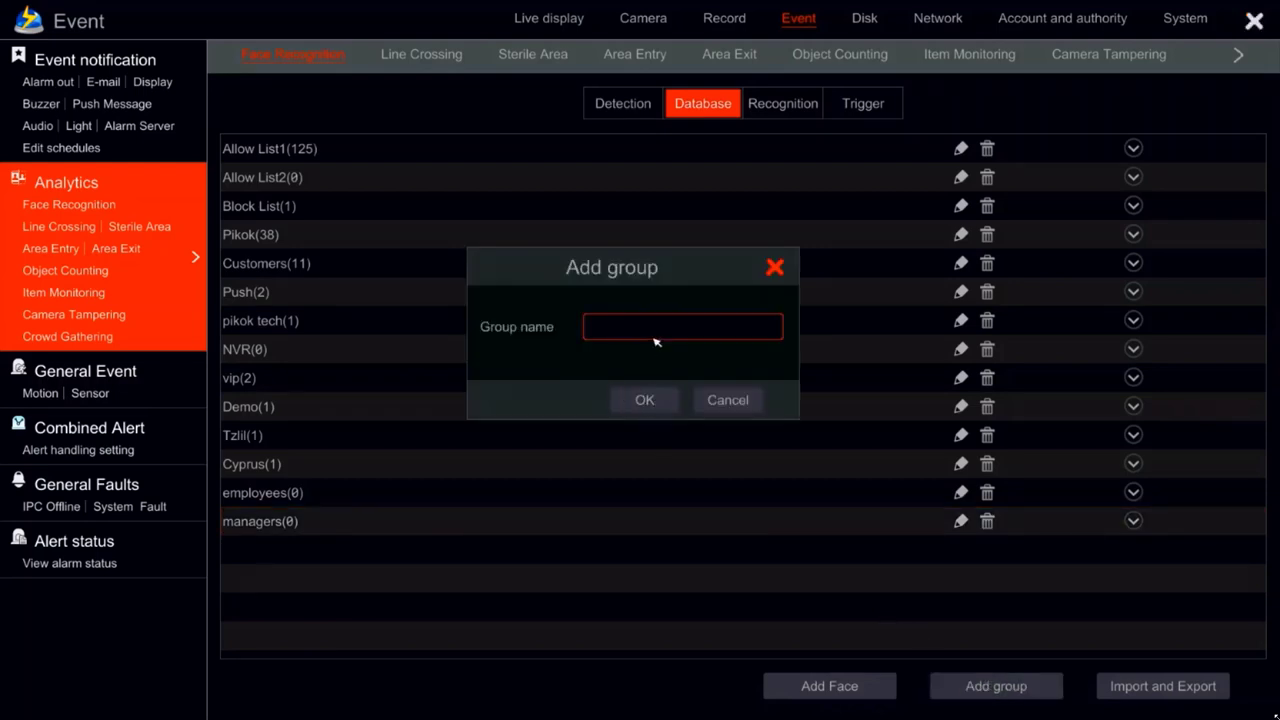
pyautogui.click(712, 401)
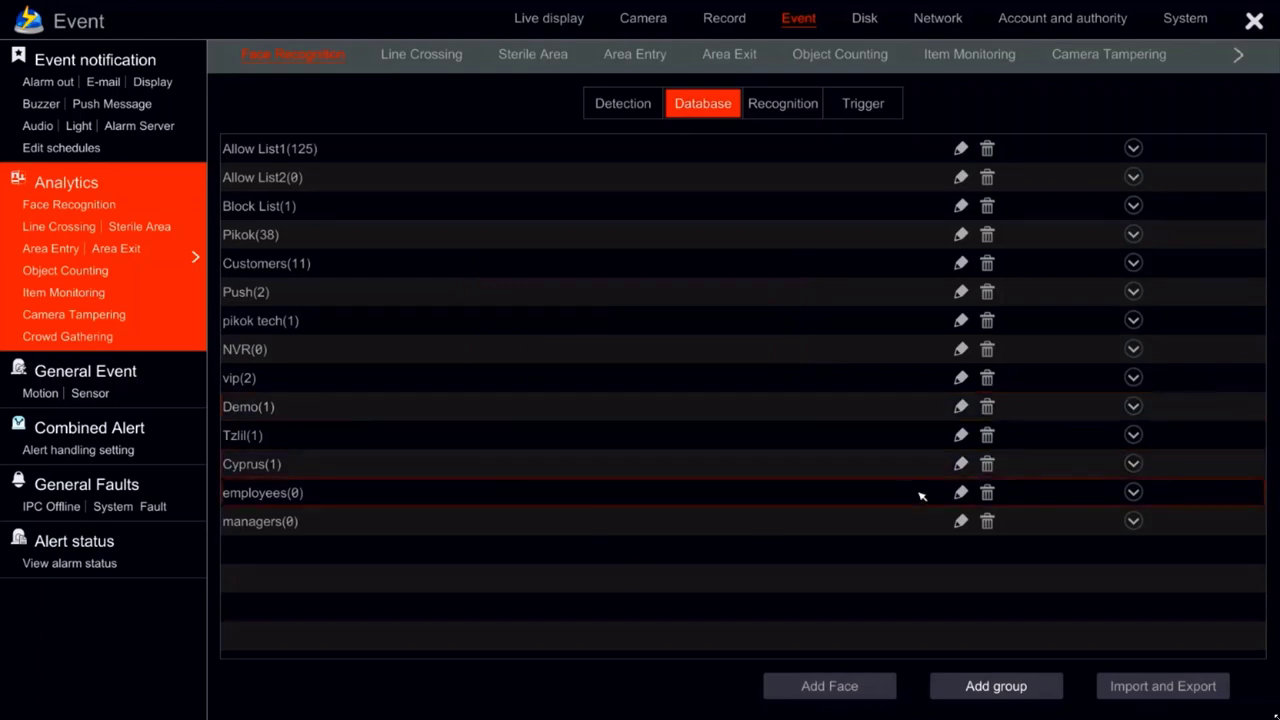
# Step: Start a new face entry in the employees group and open the snapshot gallery for selecting a face, checking its camera filter
pyautogui.click(278, 496)
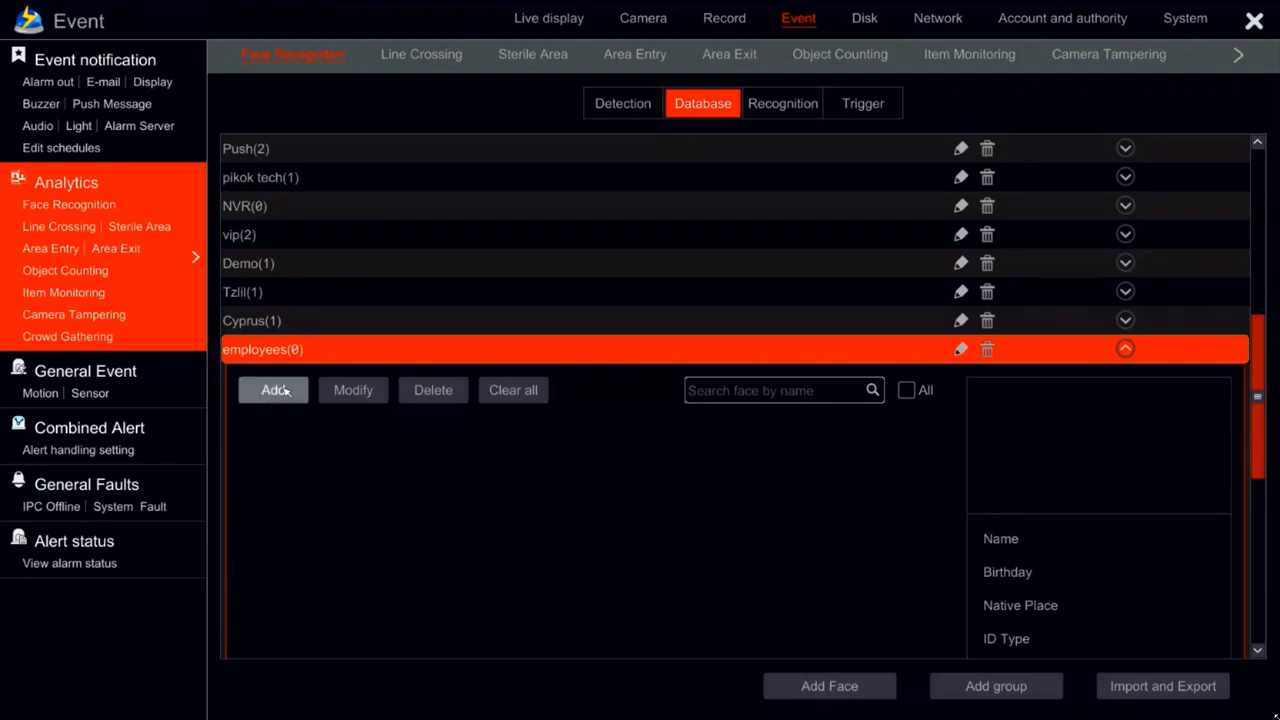
pyautogui.click(284, 390)
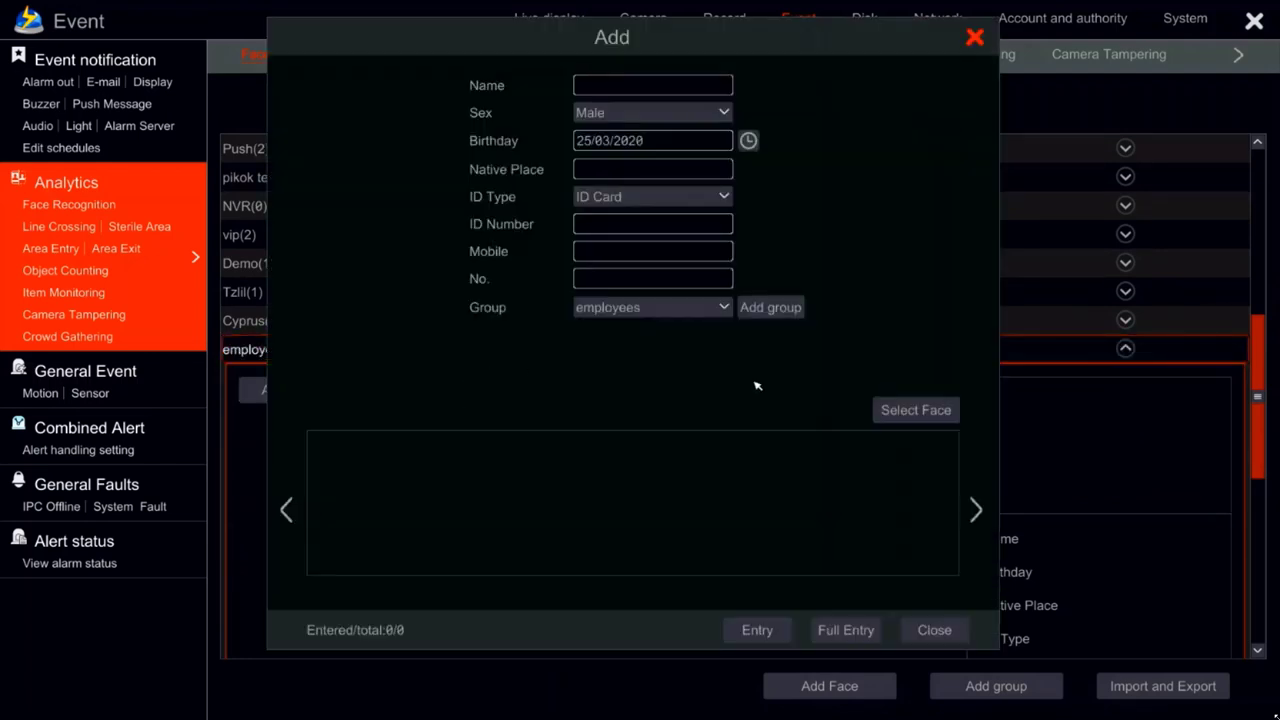
pyautogui.click(879, 406)
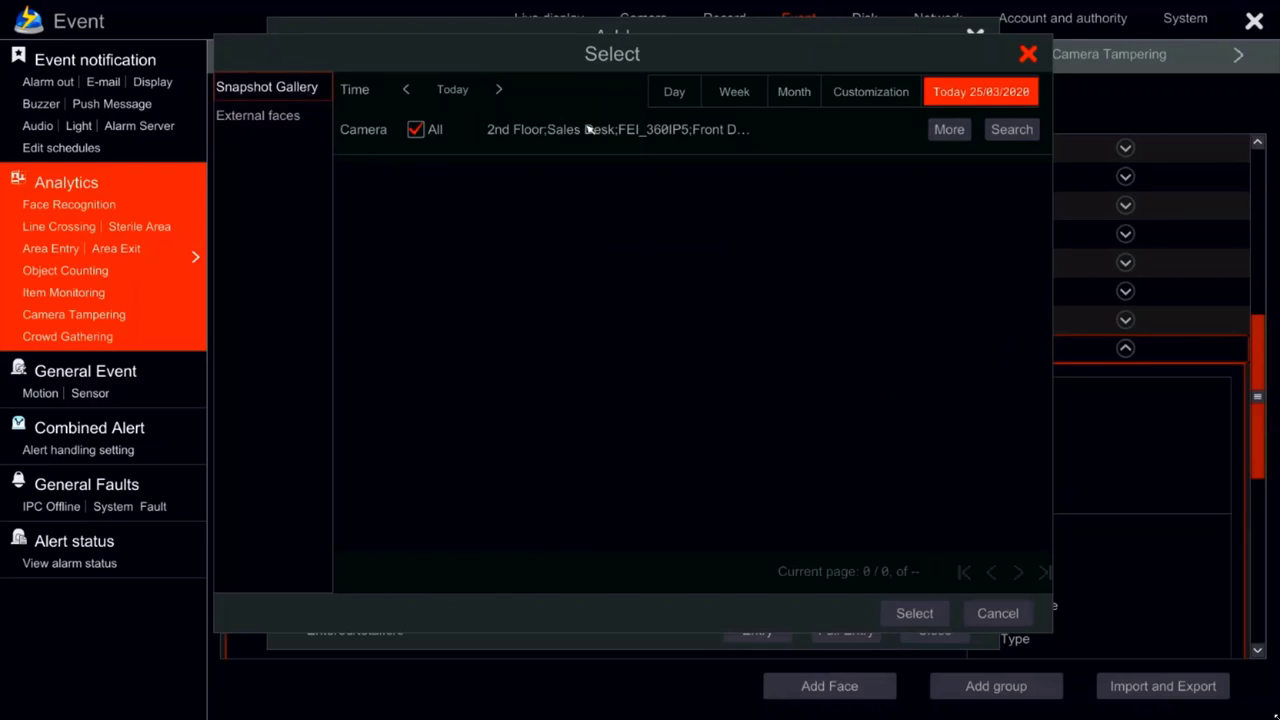
pyautogui.click(949, 130)
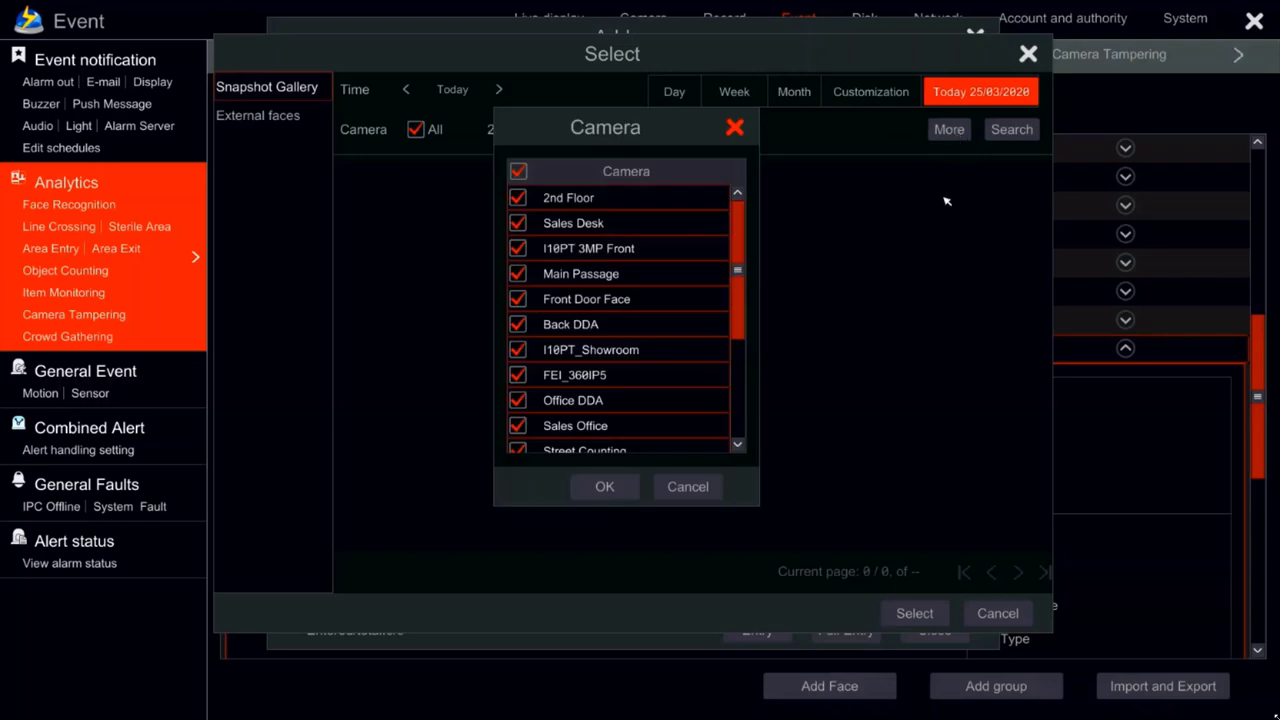
pyautogui.click(686, 486)
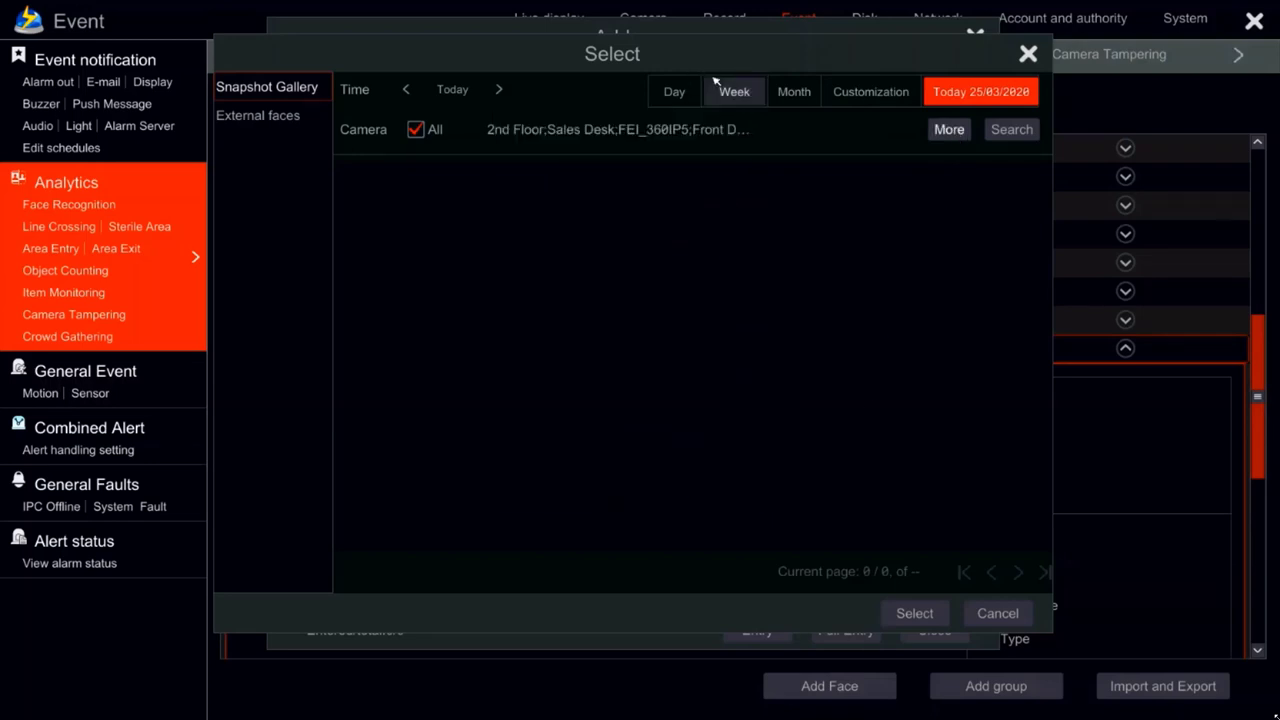
# Step: Search today's snapshots from all cameras, check the external faces storage, and choose the Sales Desk snapshot taken at 16:24:28
pyautogui.click(1034, 131)
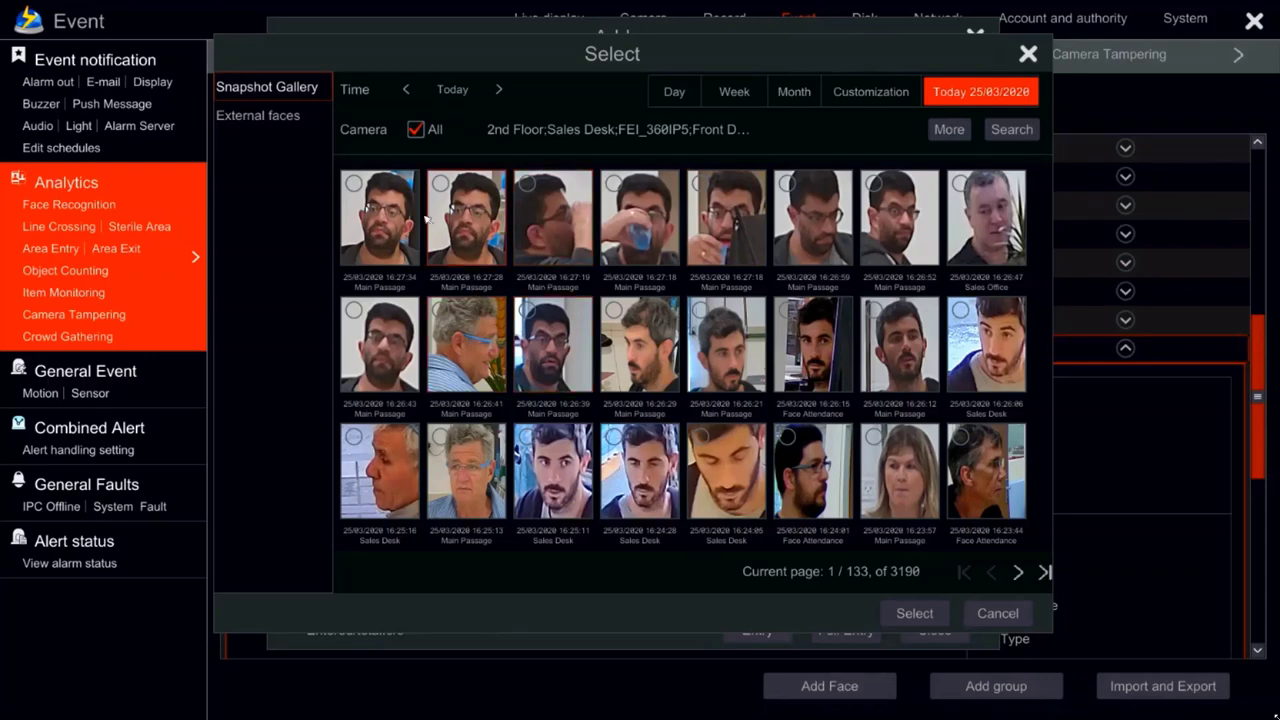
pyautogui.click(291, 118)
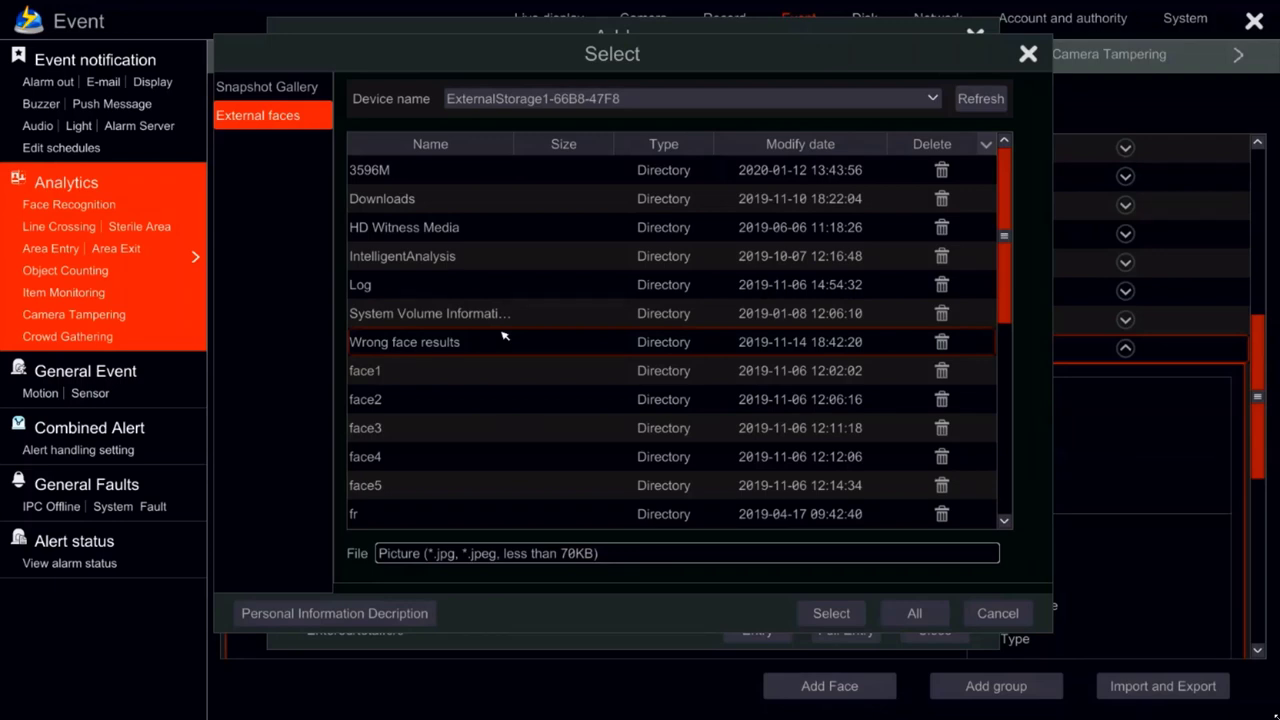
pyautogui.click(517, 368)
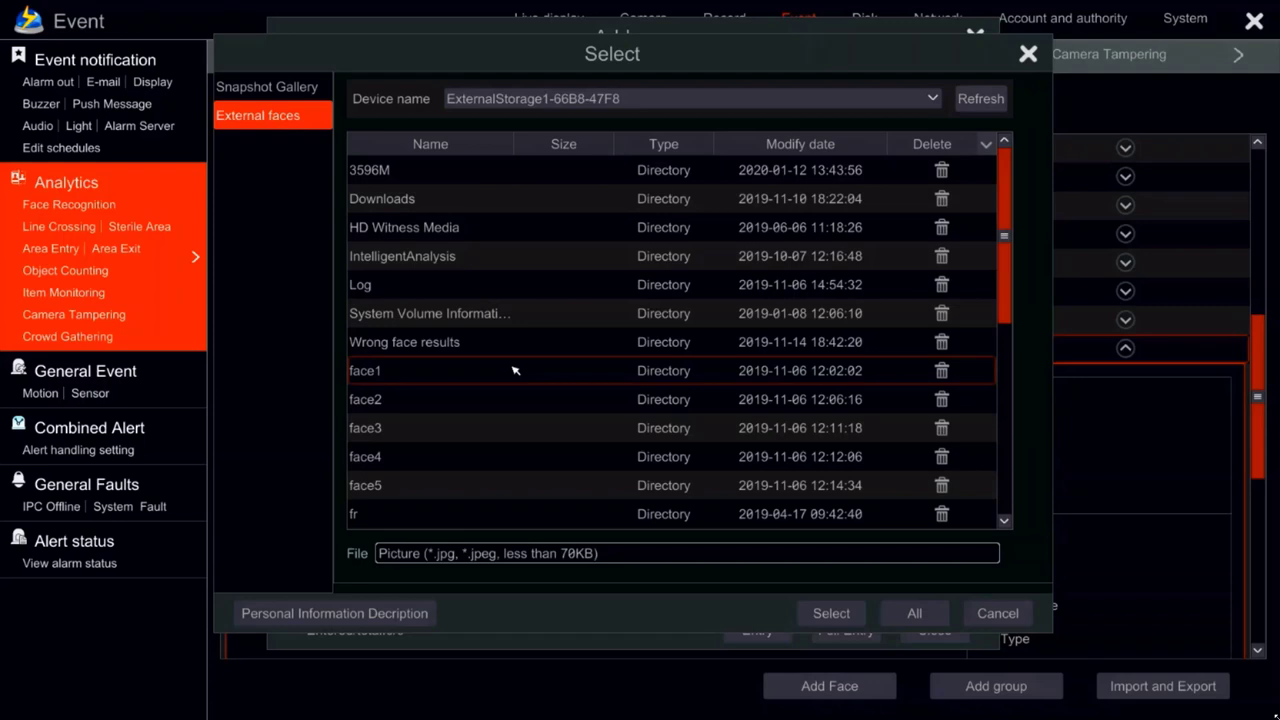
pyautogui.click(252, 87)
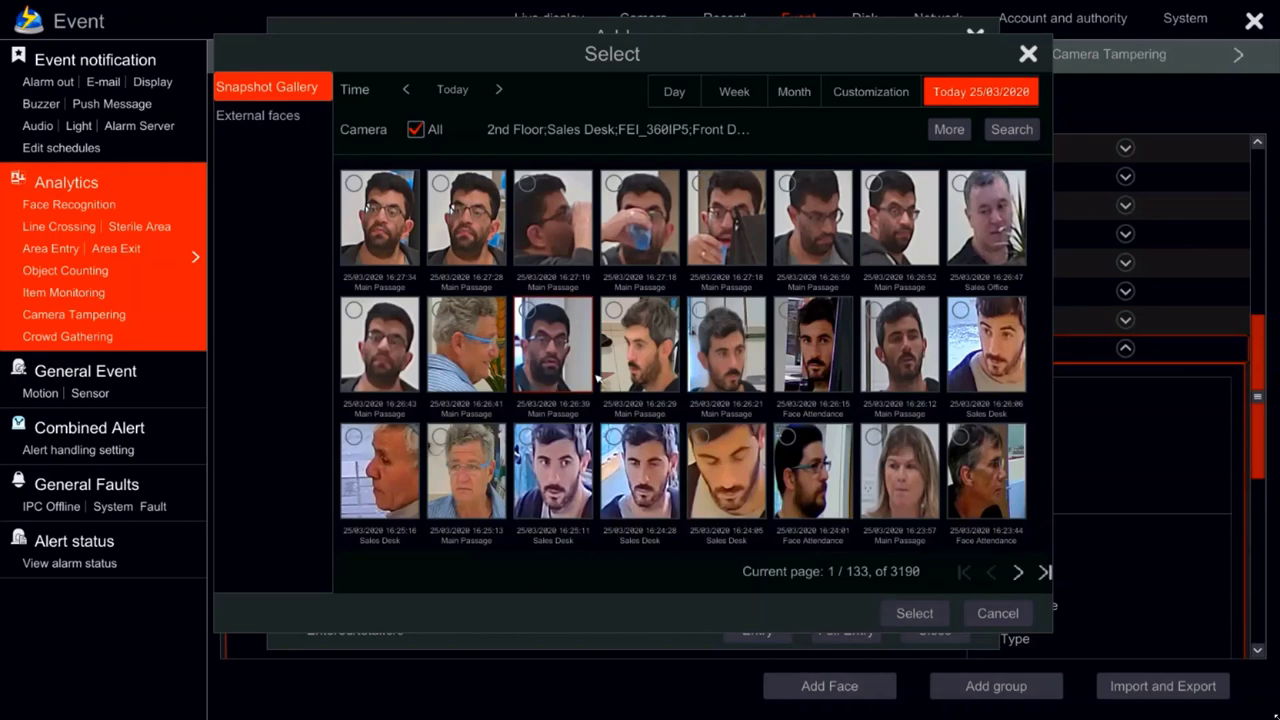
pyautogui.click(613, 437)
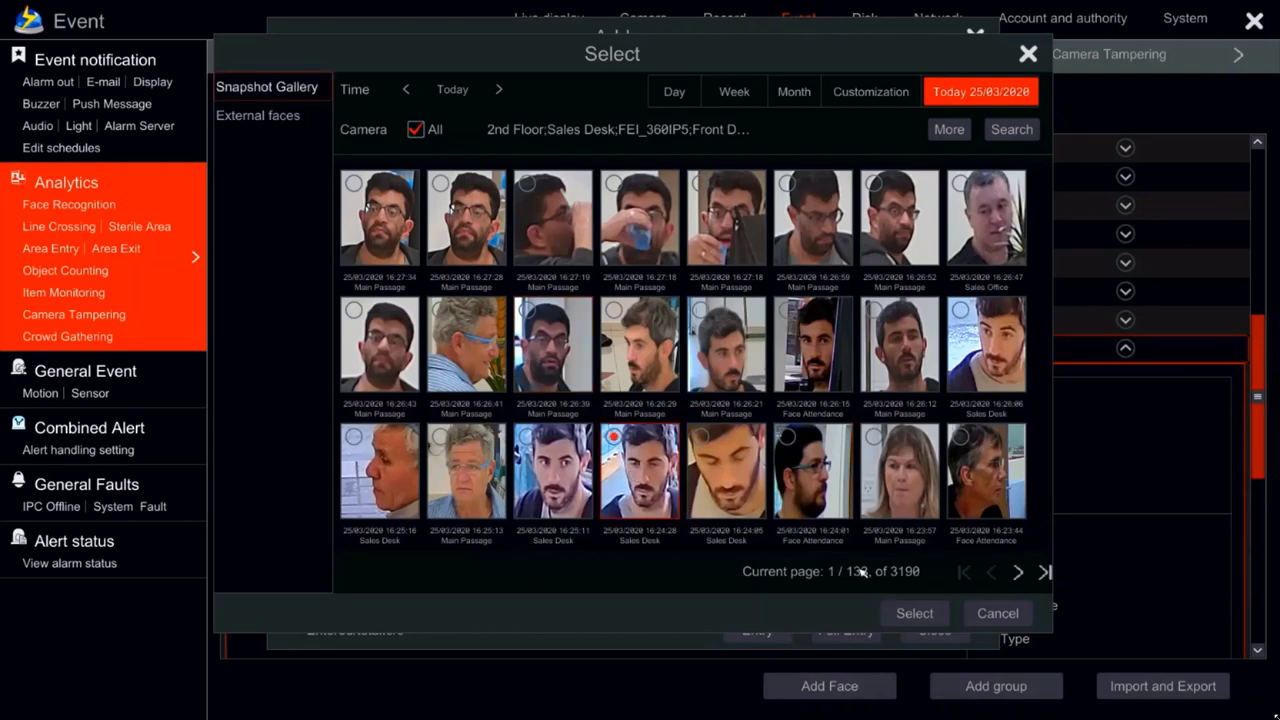
pyautogui.click(912, 614)
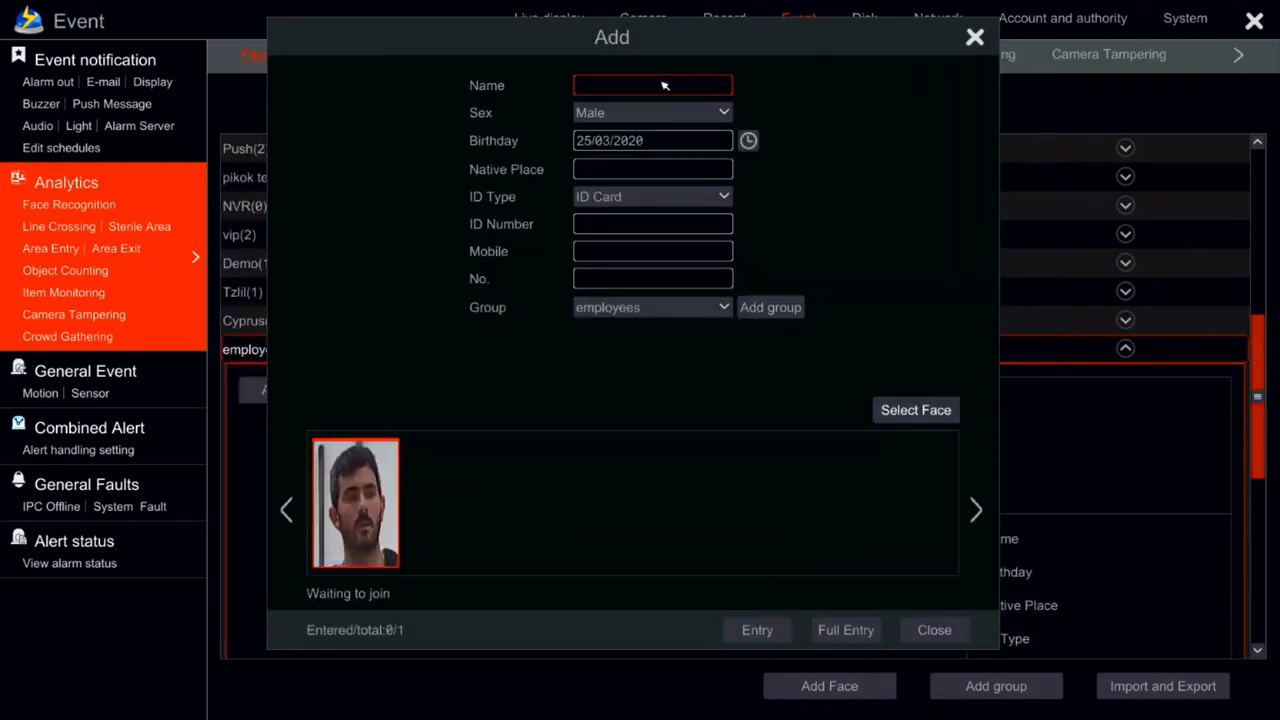
# Step: Name the selected face "wer", enter it into the employees group, and close the entry form
pyautogui.click(628, 84)
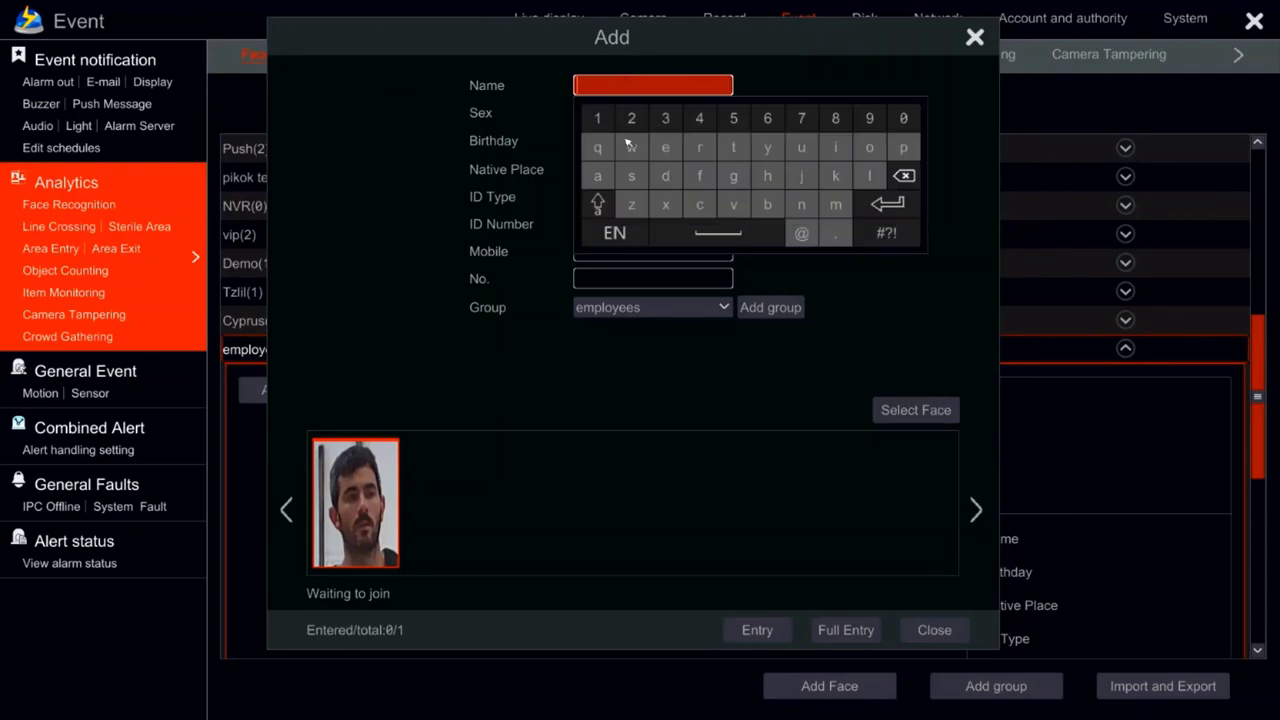
pyautogui.click(629, 147)
pyautogui.click(665, 150)
pyautogui.click(705, 149)
pyautogui.click(501, 152)
pyautogui.click(601, 143)
pyautogui.click(605, 170)
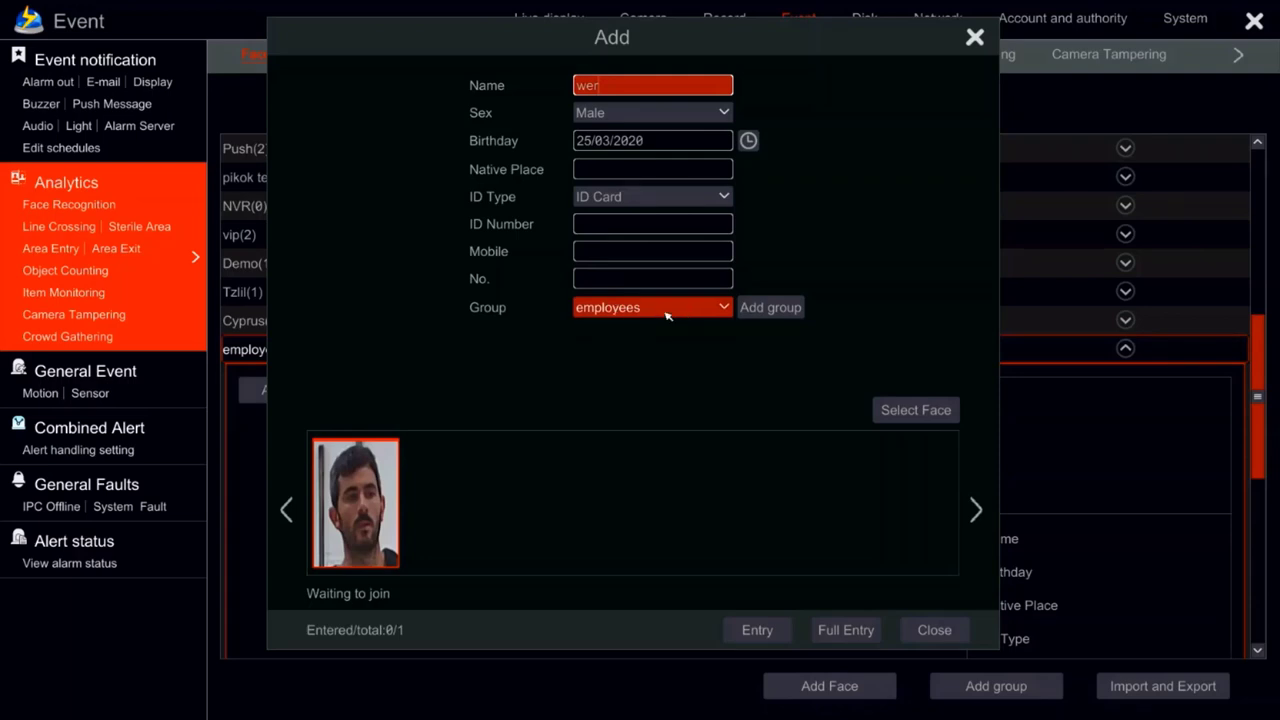
pyautogui.click(848, 629)
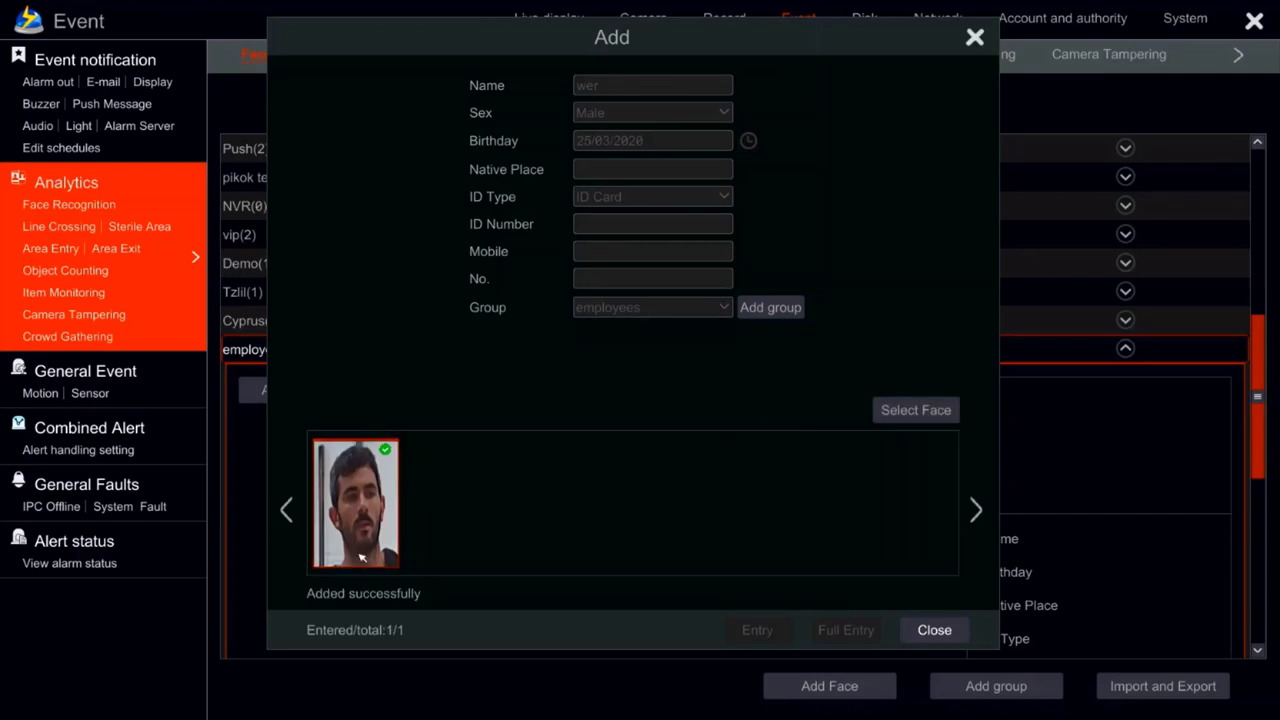
pyautogui.click(910, 629)
pyautogui.scroll(-5, 298, 418)
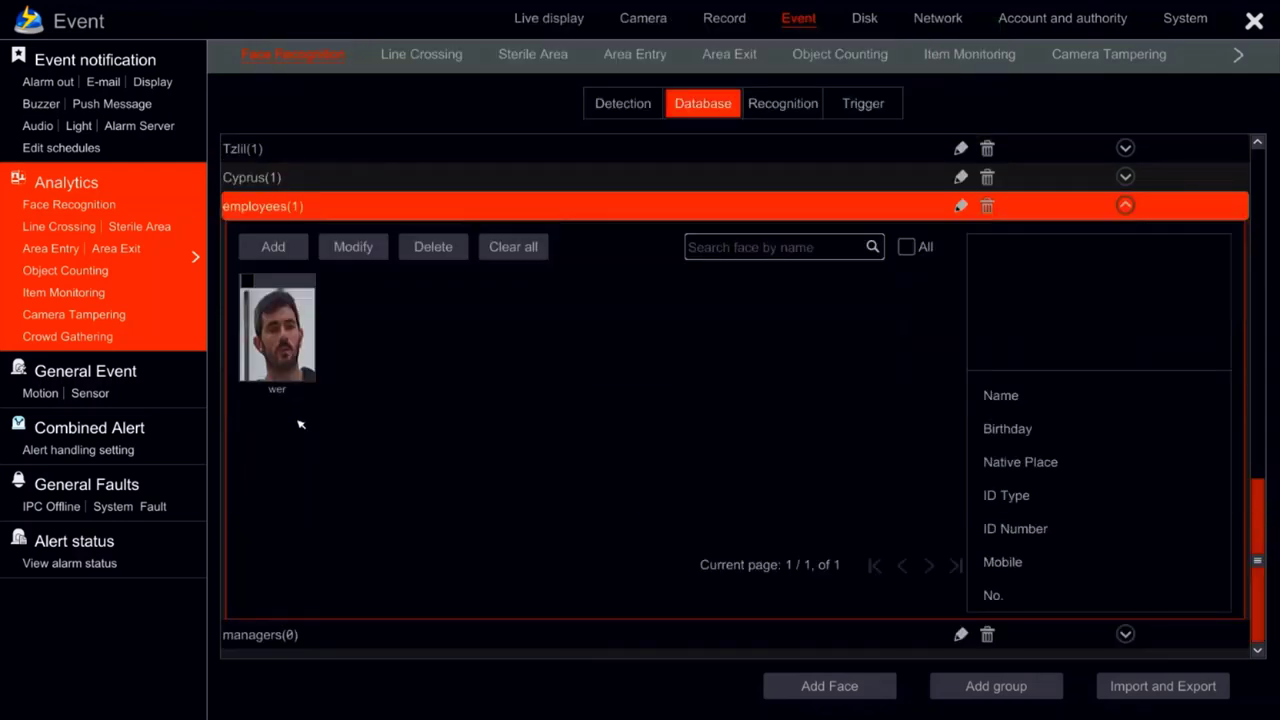
# Step: Expand the managers group and start a new face entry with the face selection gallery open
pyautogui.click(336, 632)
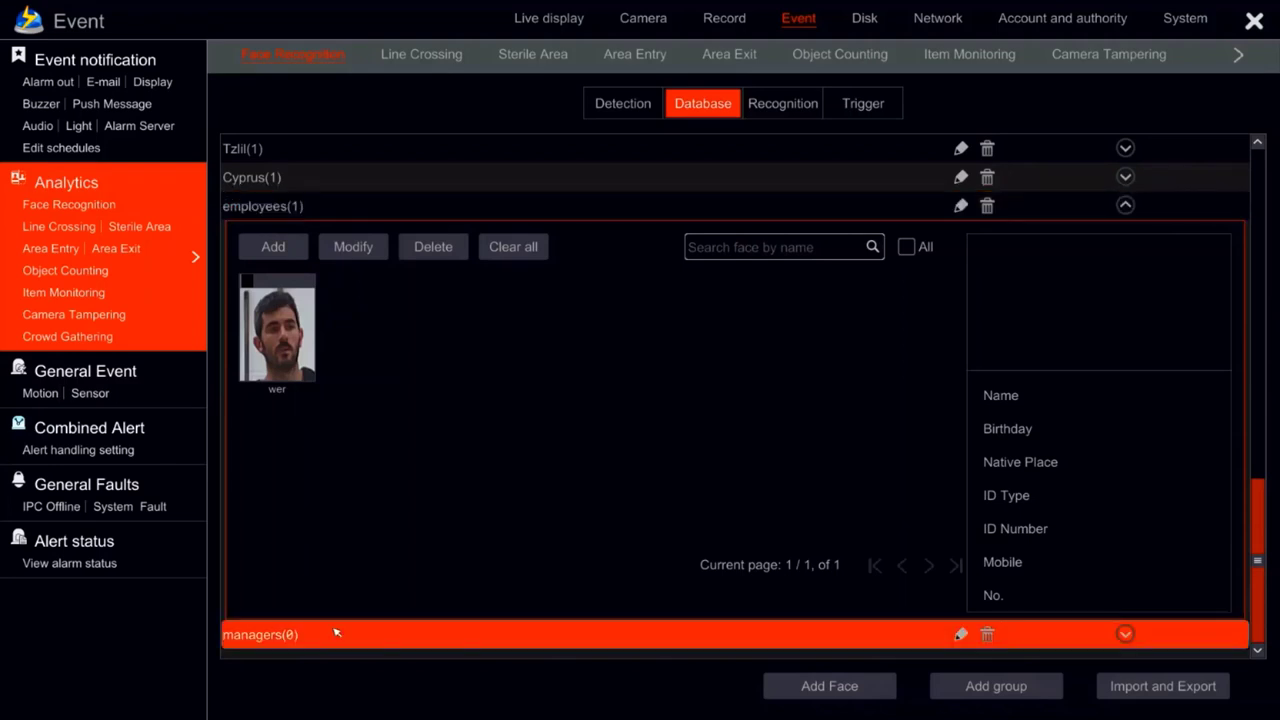
pyautogui.scroll(-5, 418, 543)
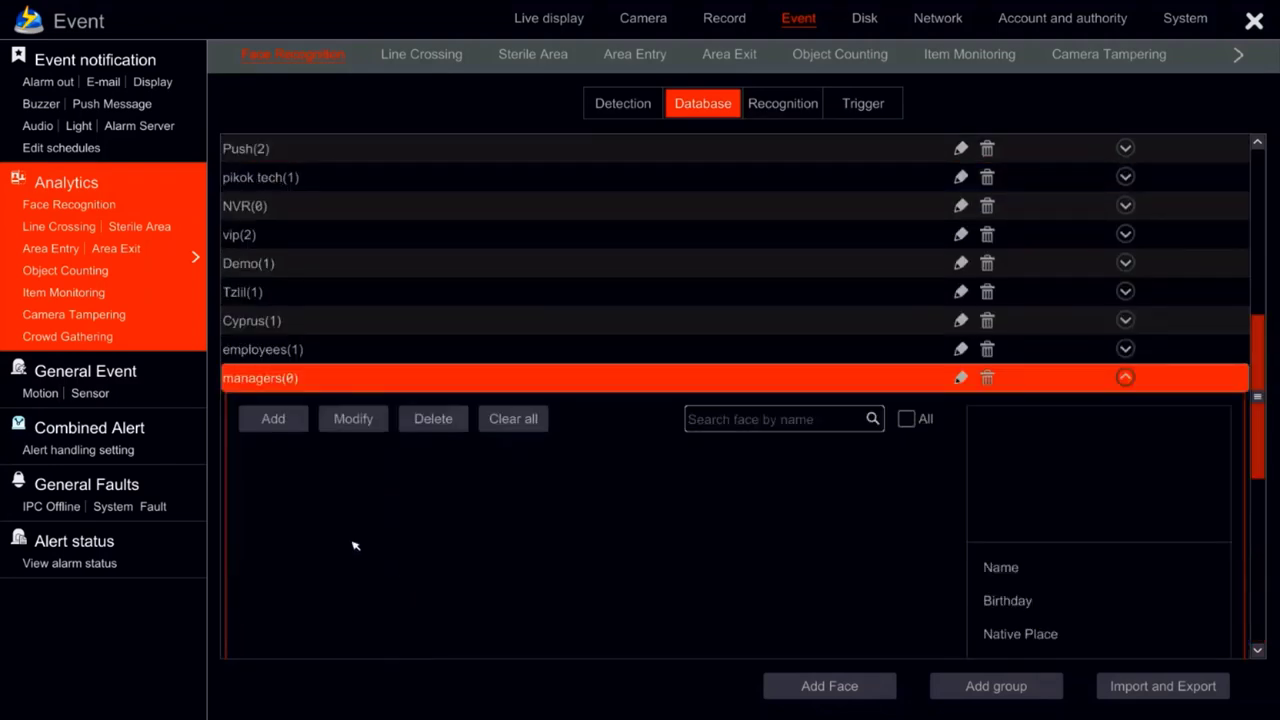
pyautogui.click(274, 422)
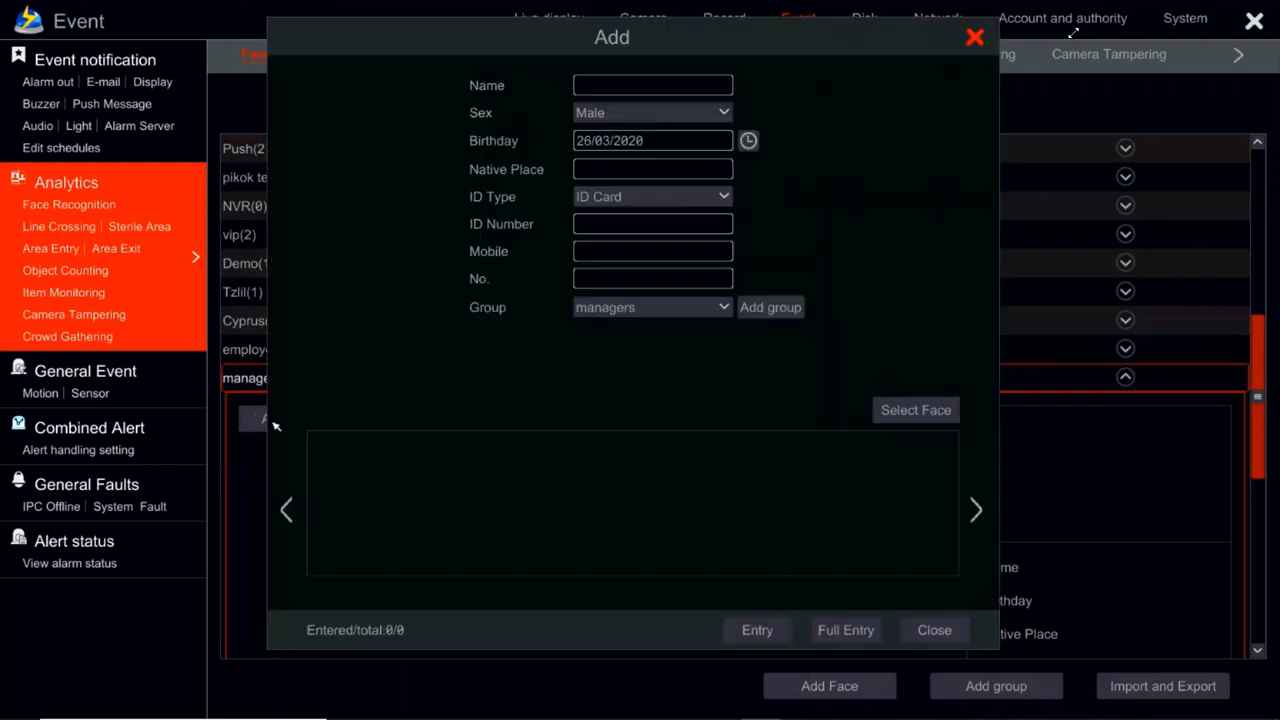
pyautogui.click(914, 411)
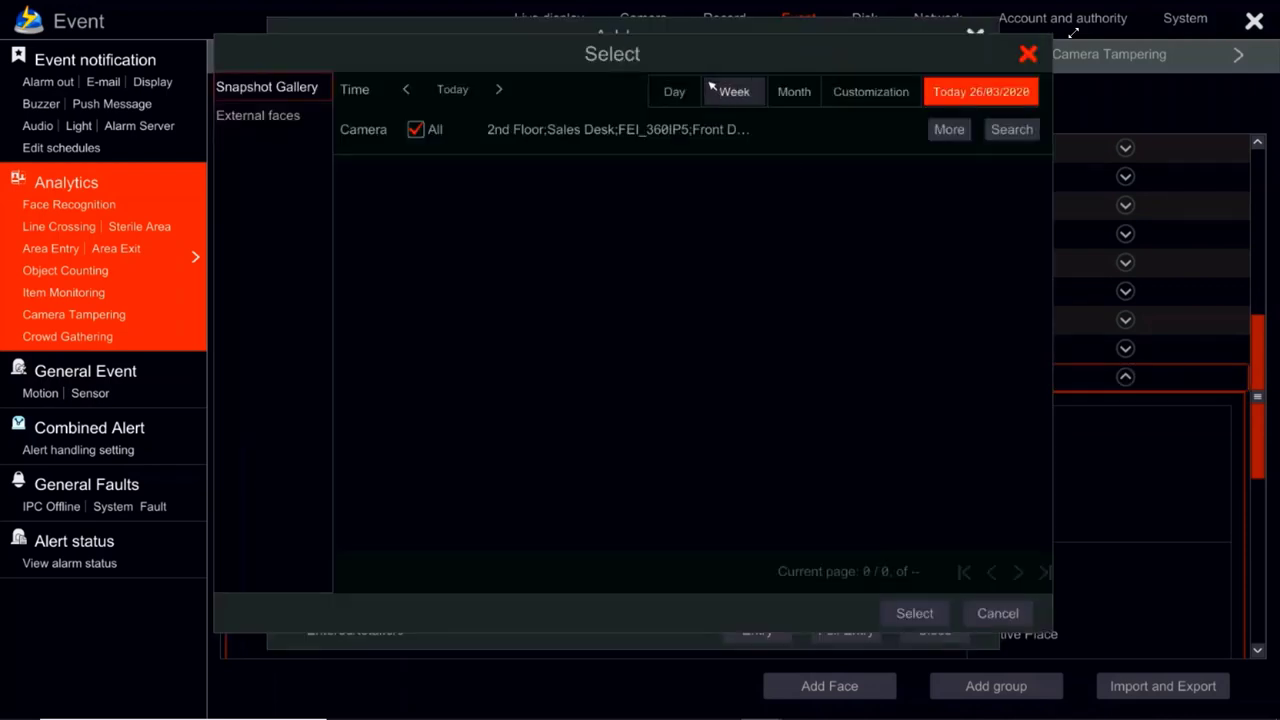
# Step: Check the gallery's day, week, month and customization time filters and the external faces storage
pyautogui.click(676, 92)
pyautogui.click(734, 92)
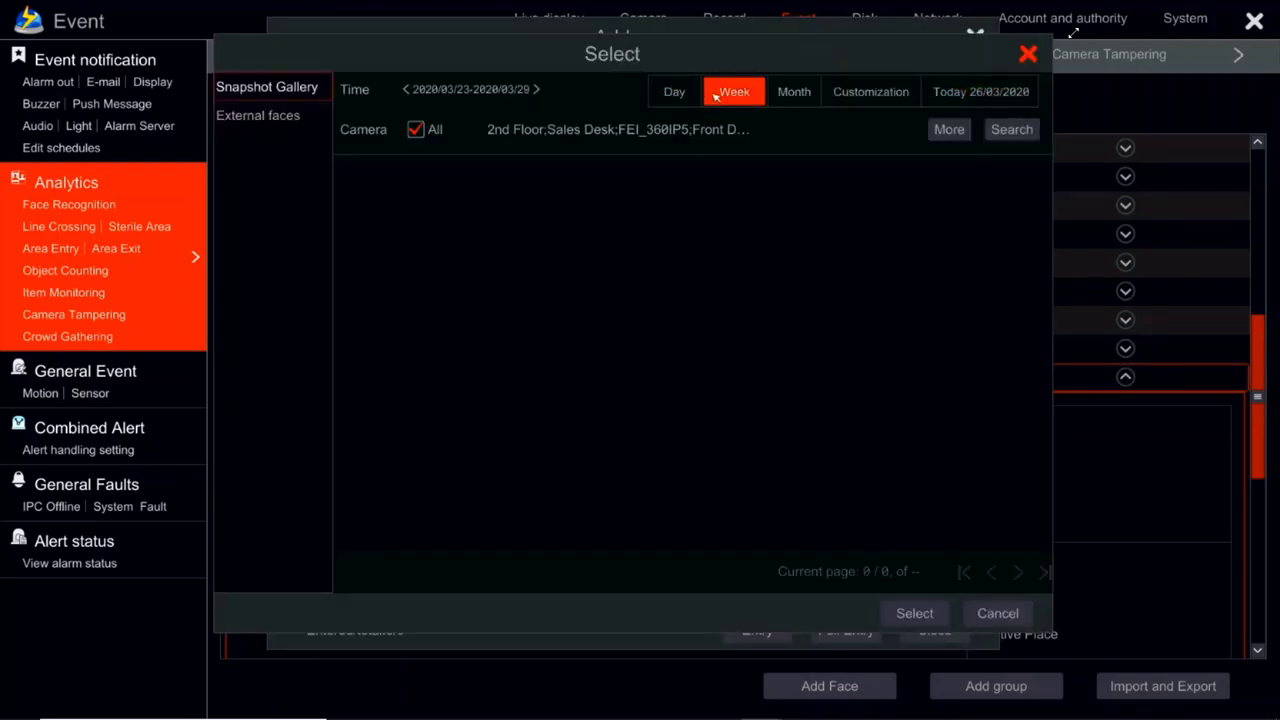
pyautogui.click(786, 98)
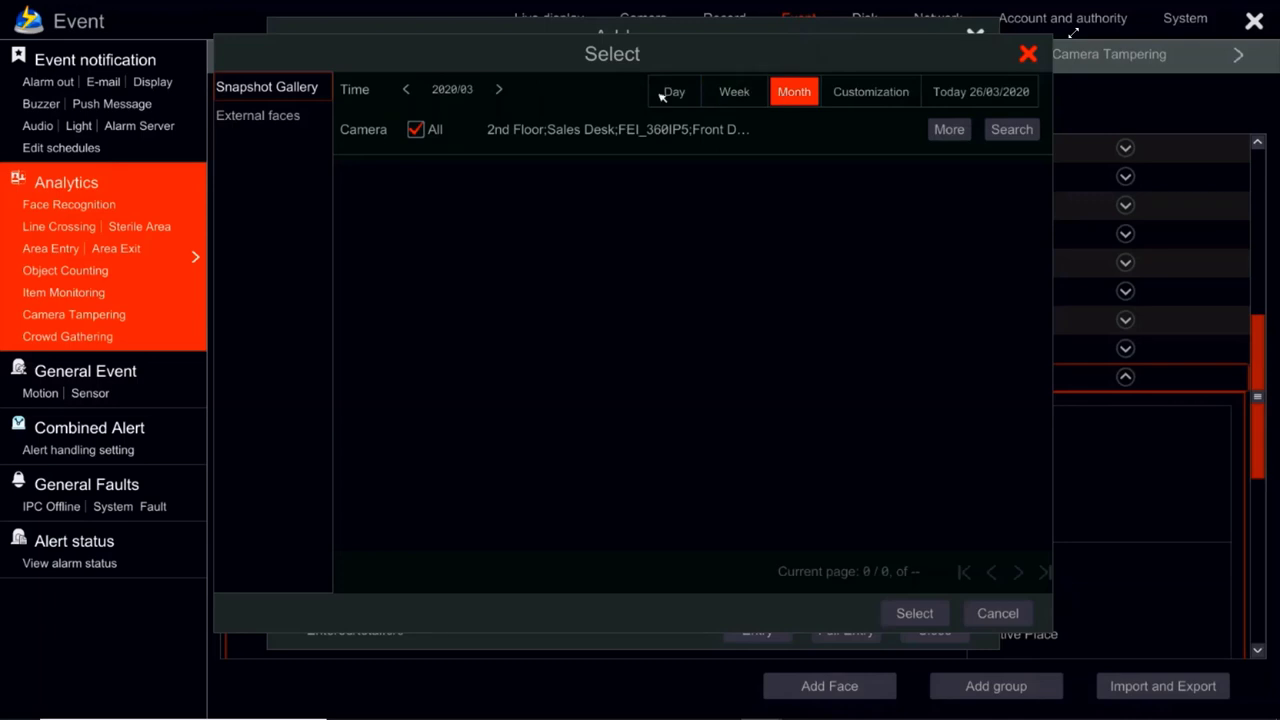
pyautogui.click(944, 91)
pyautogui.click(283, 120)
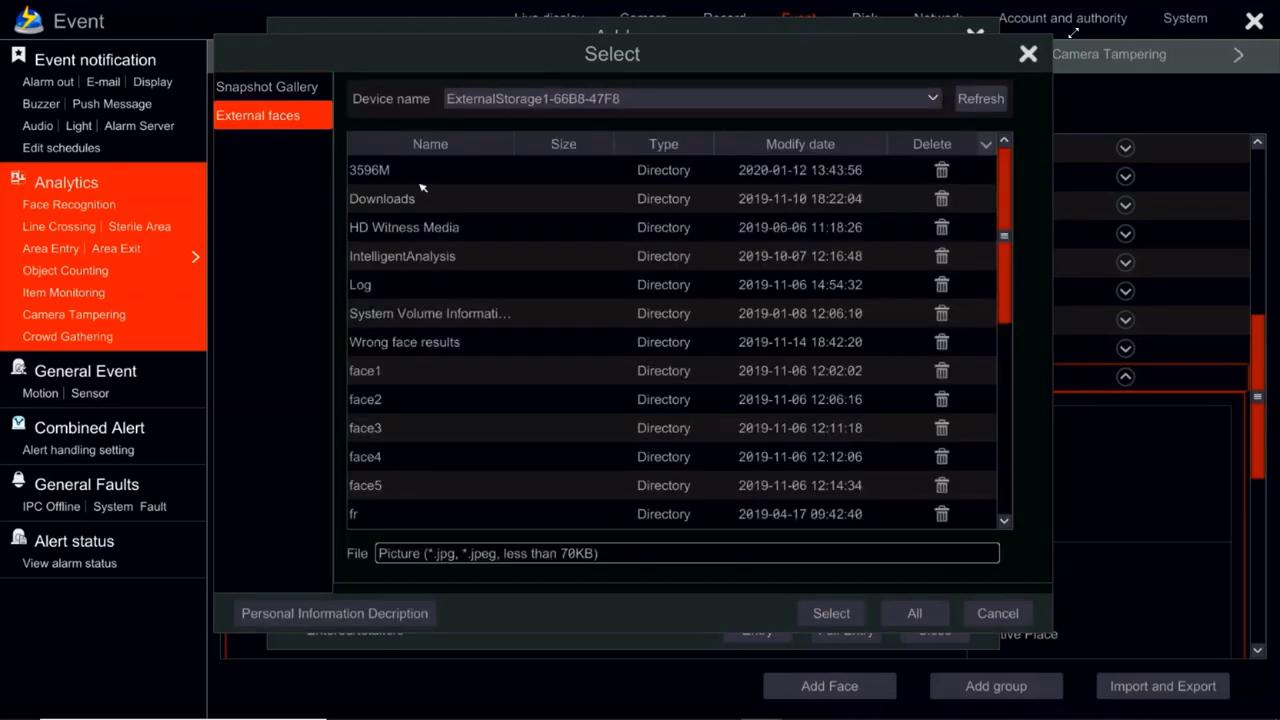
pyautogui.click(260, 98)
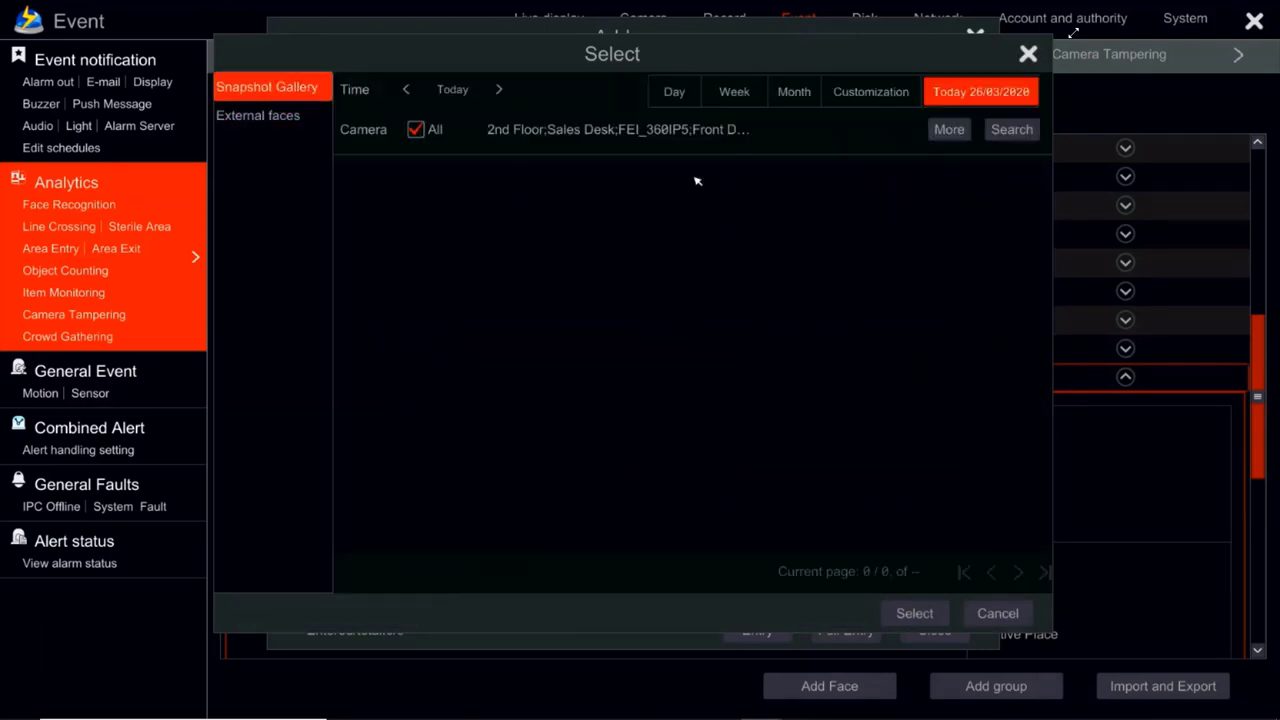
# Step: Search today's snapshots from all cameras and choose the Face Attendance snapshot taken at 09:54:17
pyautogui.click(1025, 136)
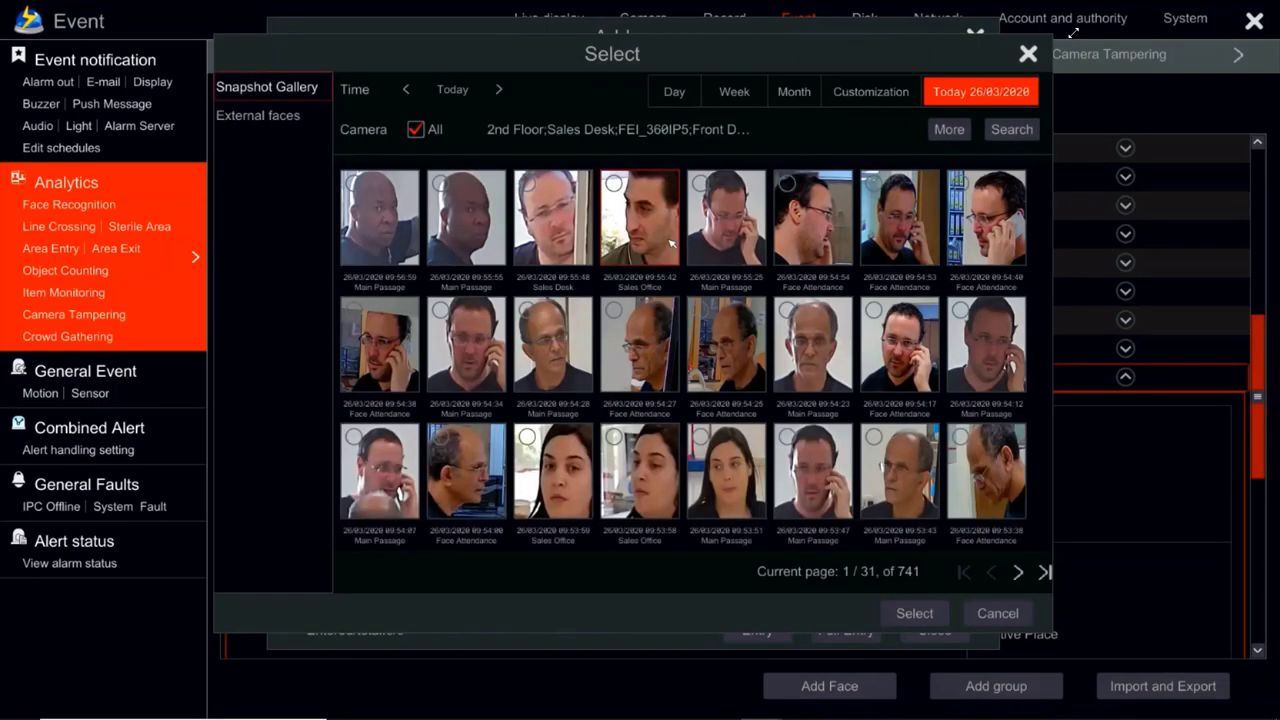
pyautogui.click(647, 240)
pyautogui.click(886, 346)
pyautogui.click(914, 613)
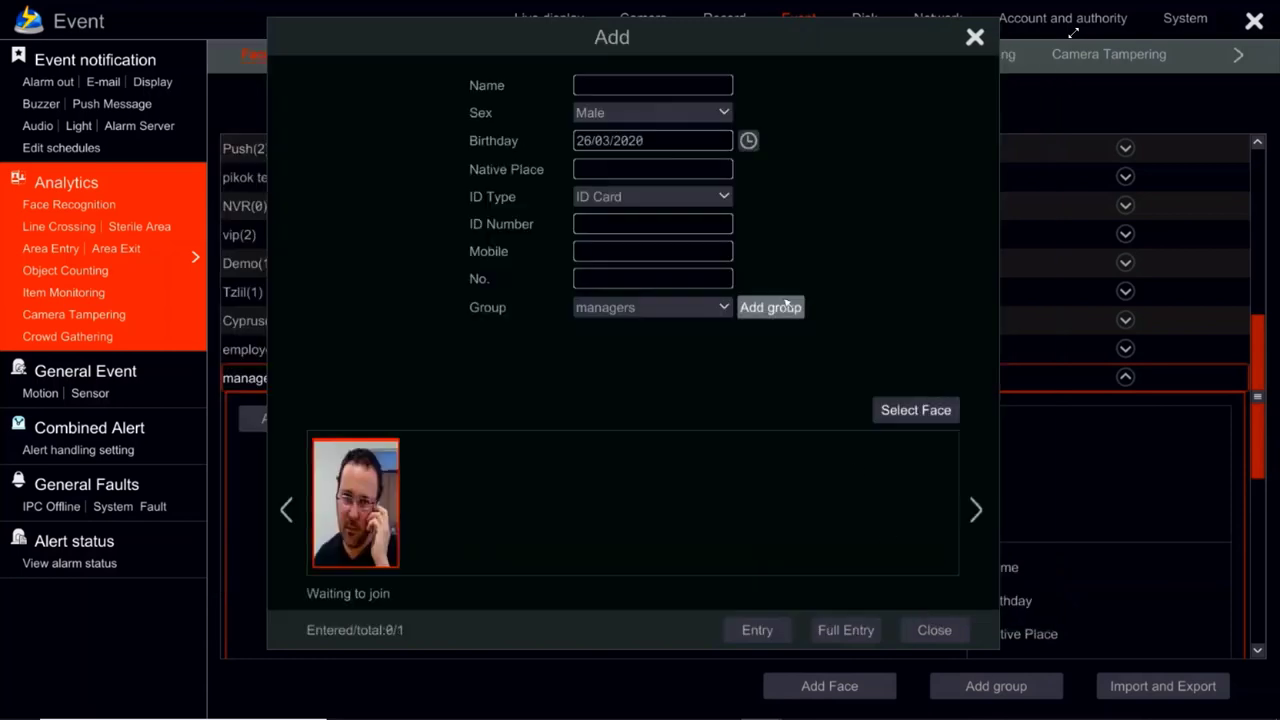
# Step: Name the face "wer", enter it into the managers group despite the similarity match, and collapse the group
pyautogui.click(626, 94)
pyautogui.click(628, 145)
pyautogui.click(665, 147)
pyautogui.click(699, 147)
pyautogui.click(500, 286)
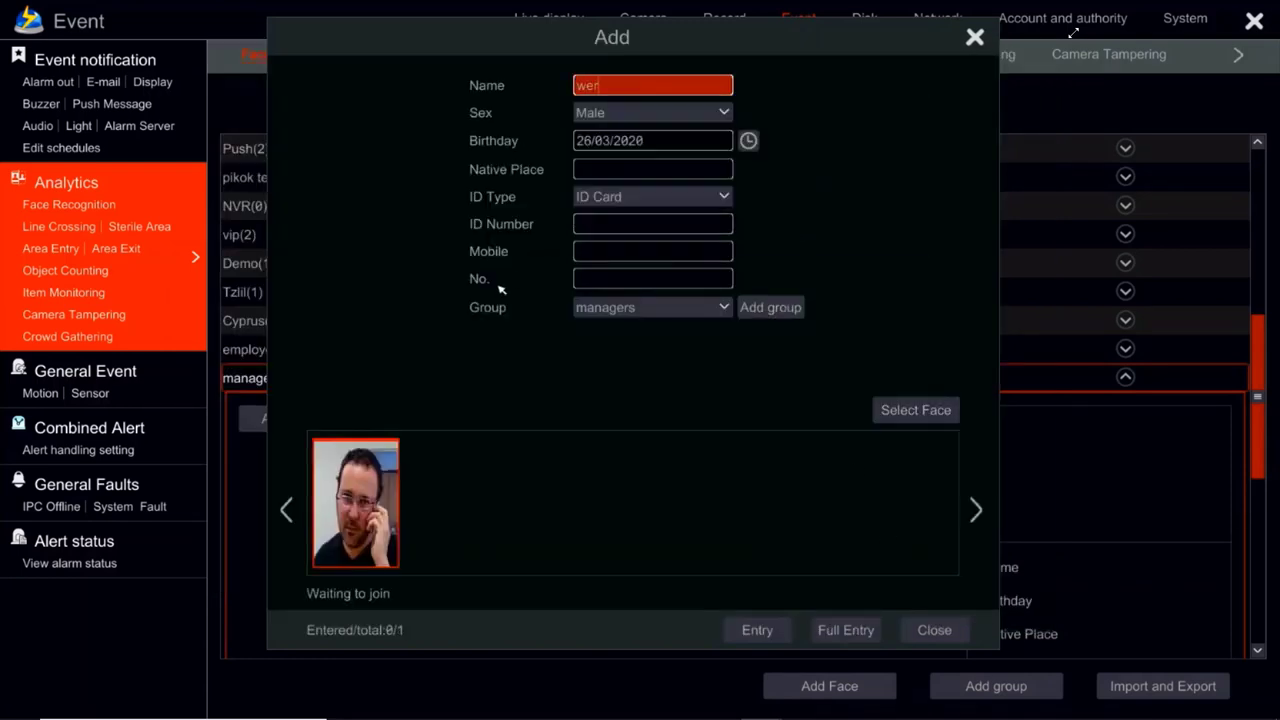
pyautogui.click(843, 632)
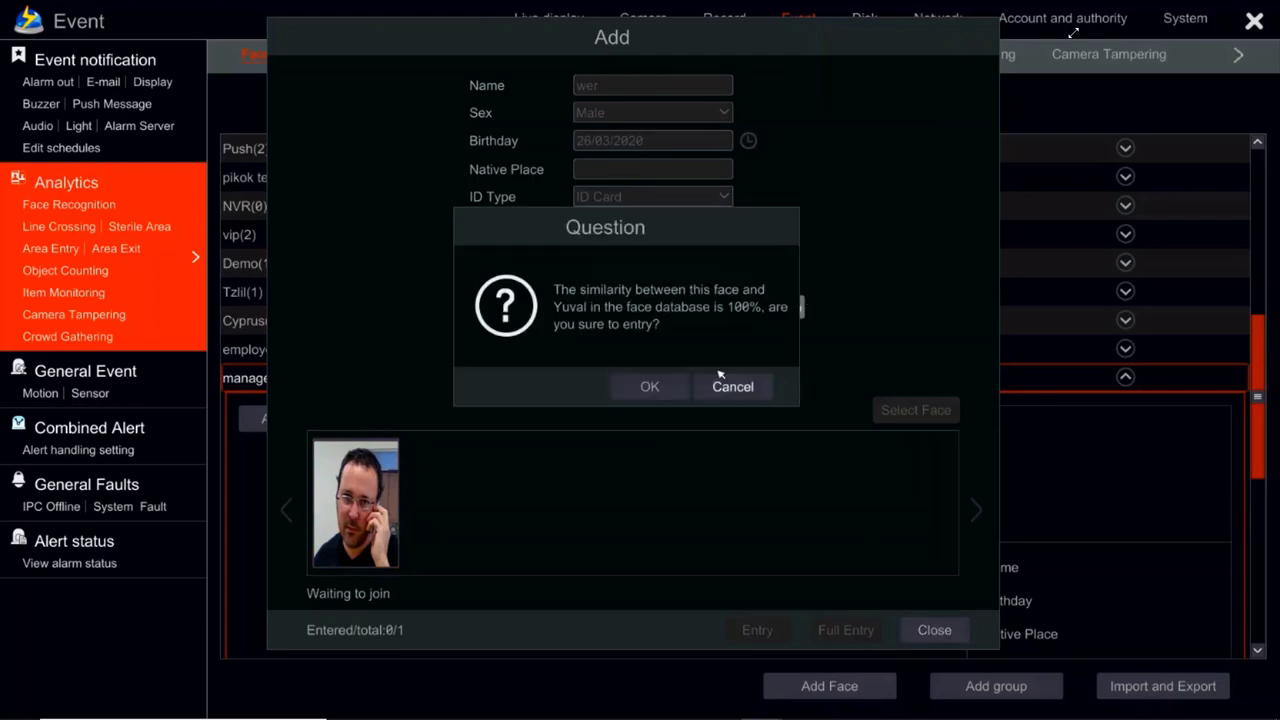
pyautogui.click(650, 386)
pyautogui.click(932, 630)
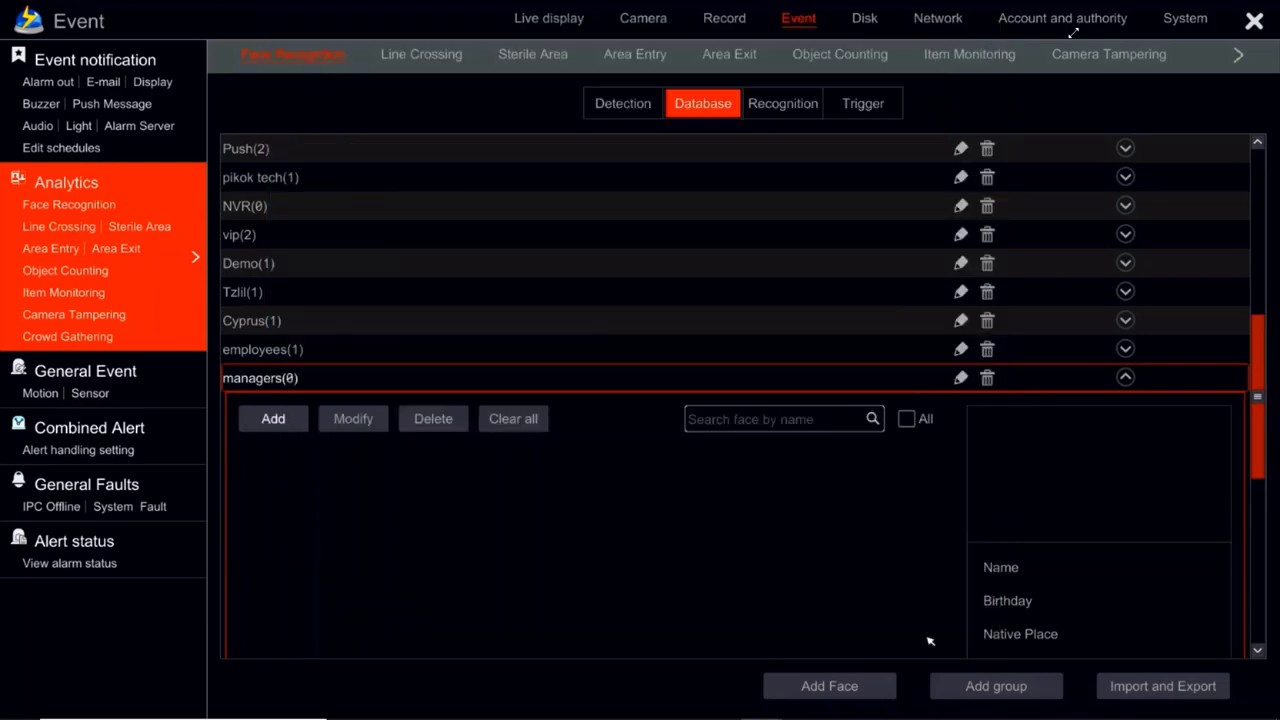
pyautogui.click(258, 377)
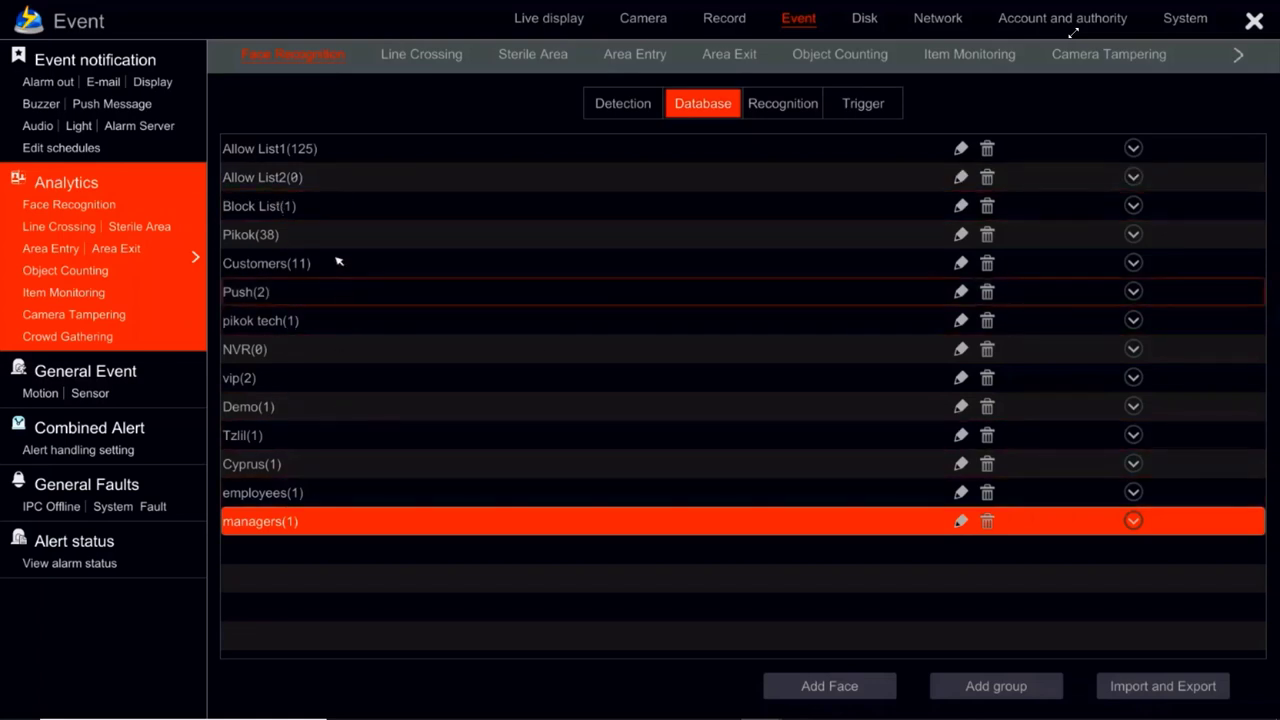
# Step: Examine the faces stored in Allow List1 and the face database import and export options without transferring anything
pyautogui.click(336, 154)
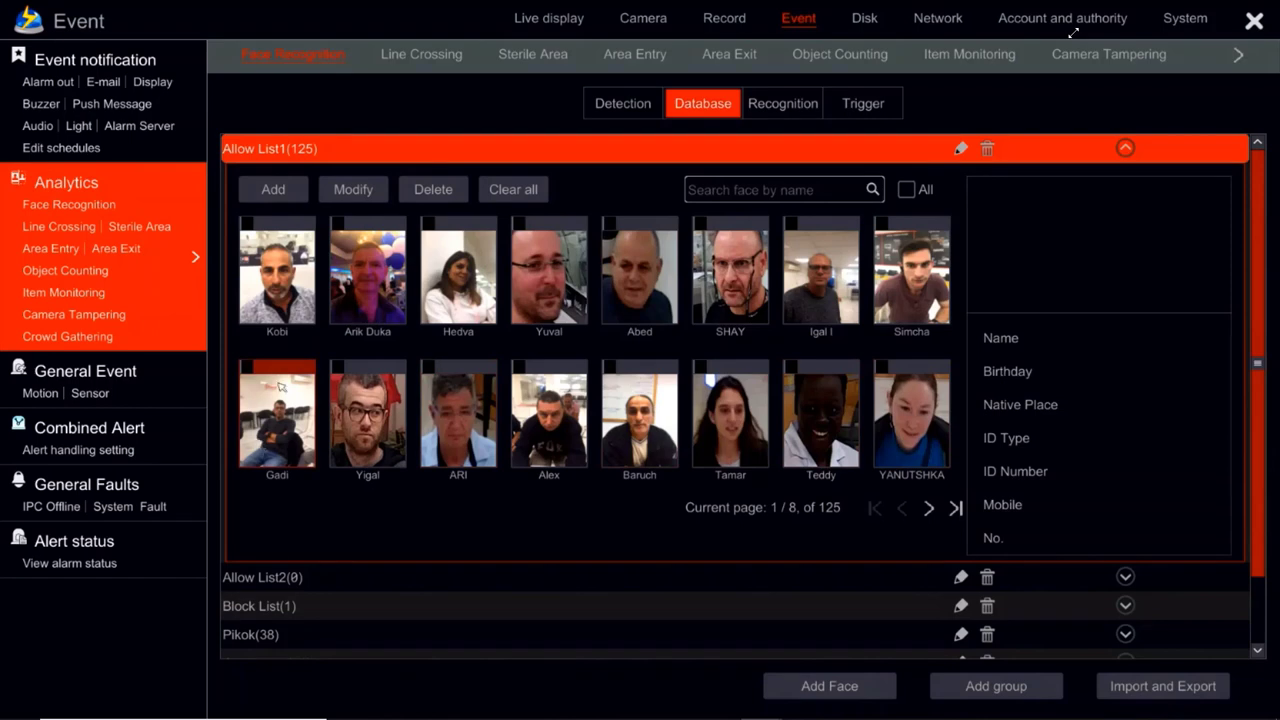
pyautogui.click(309, 154)
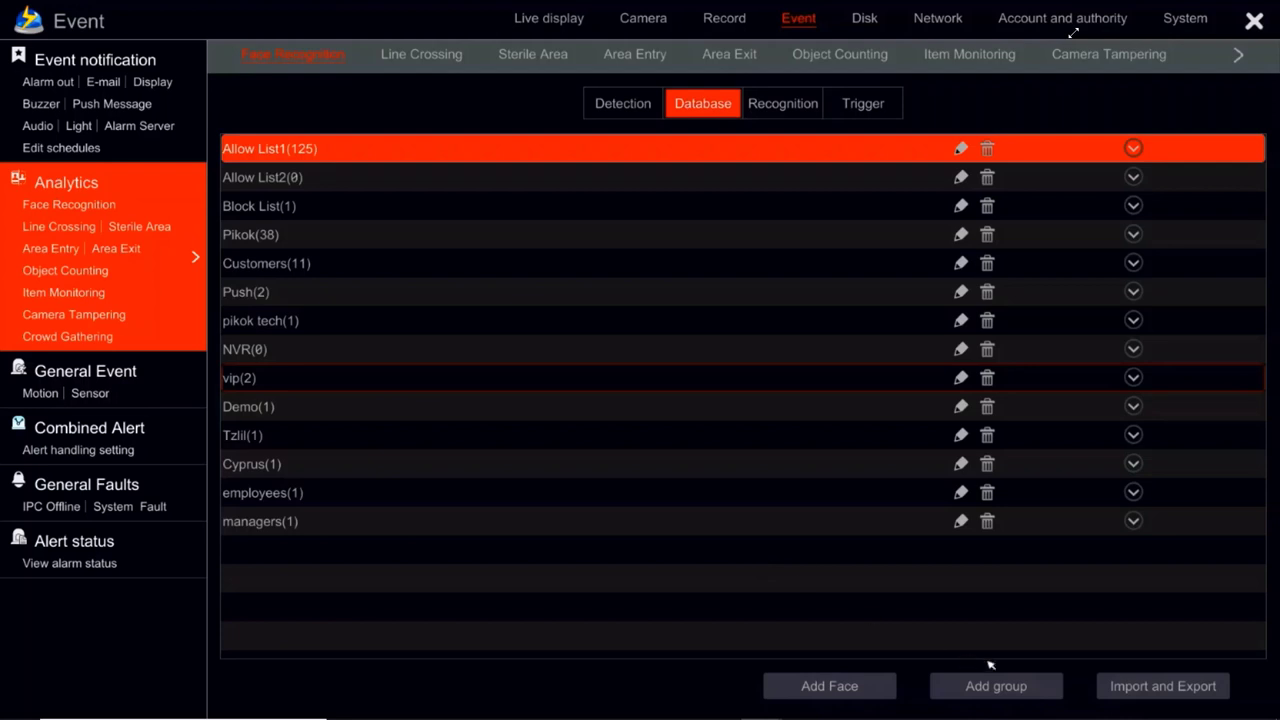
pyautogui.click(1136, 684)
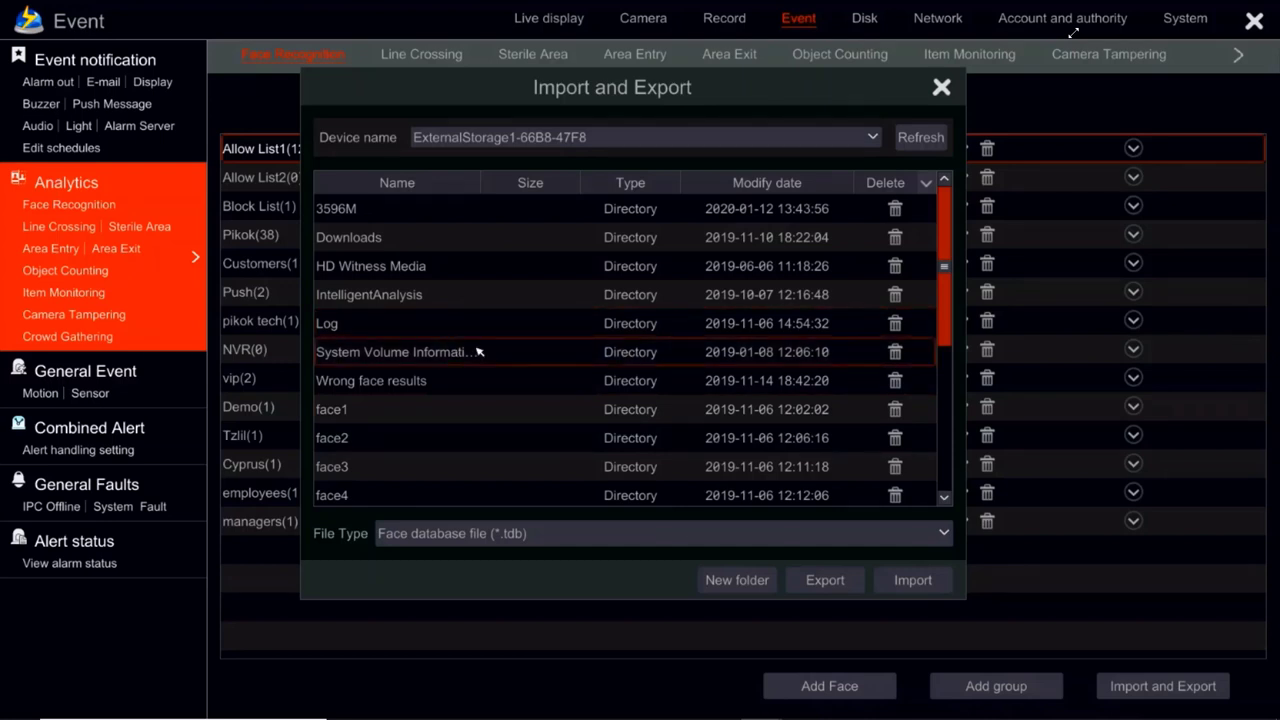
pyautogui.scroll(-3, 479, 352)
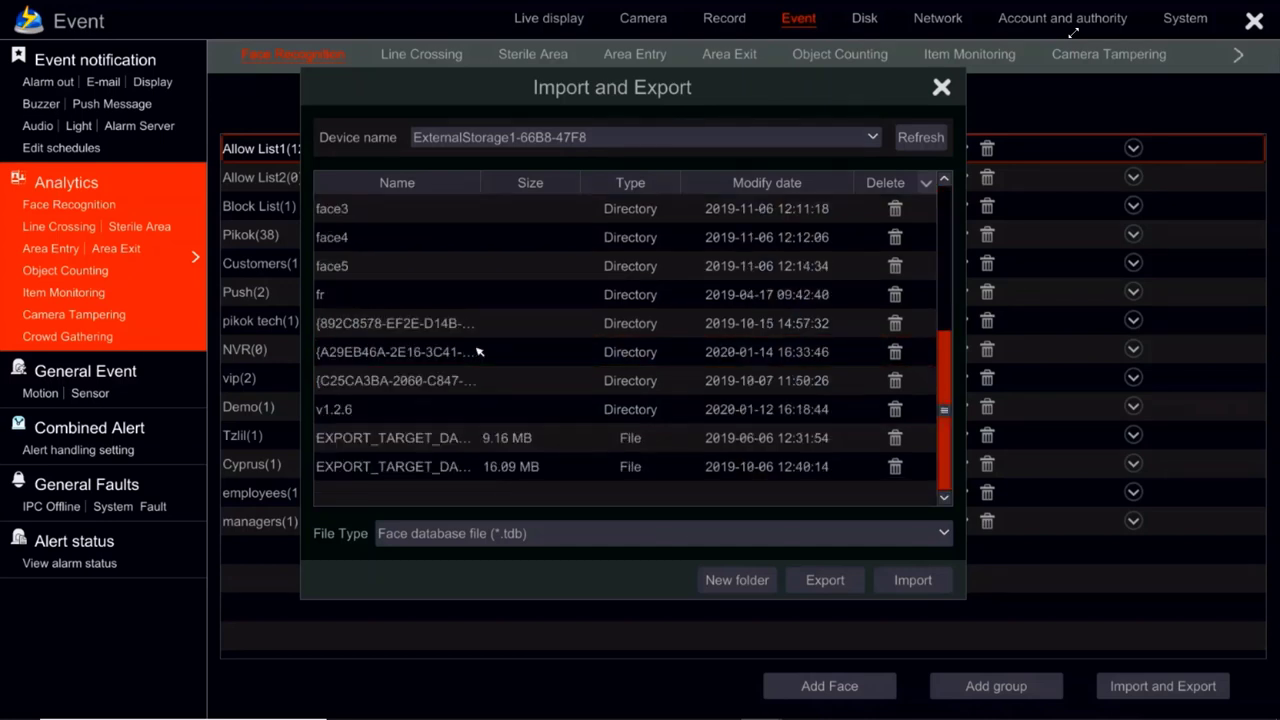
pyautogui.click(941, 88)
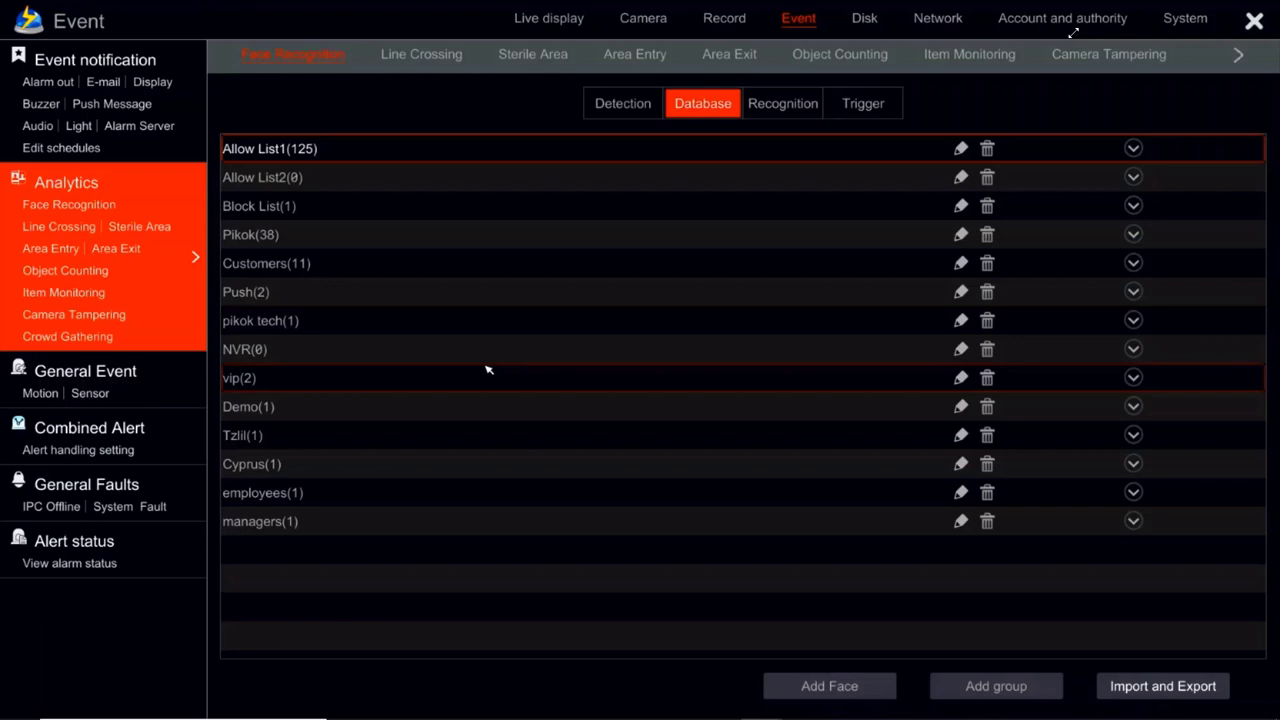
# Step: Examine the recognition groups and their similarity levels for the Front Door Face camera
pyautogui.click(756, 108)
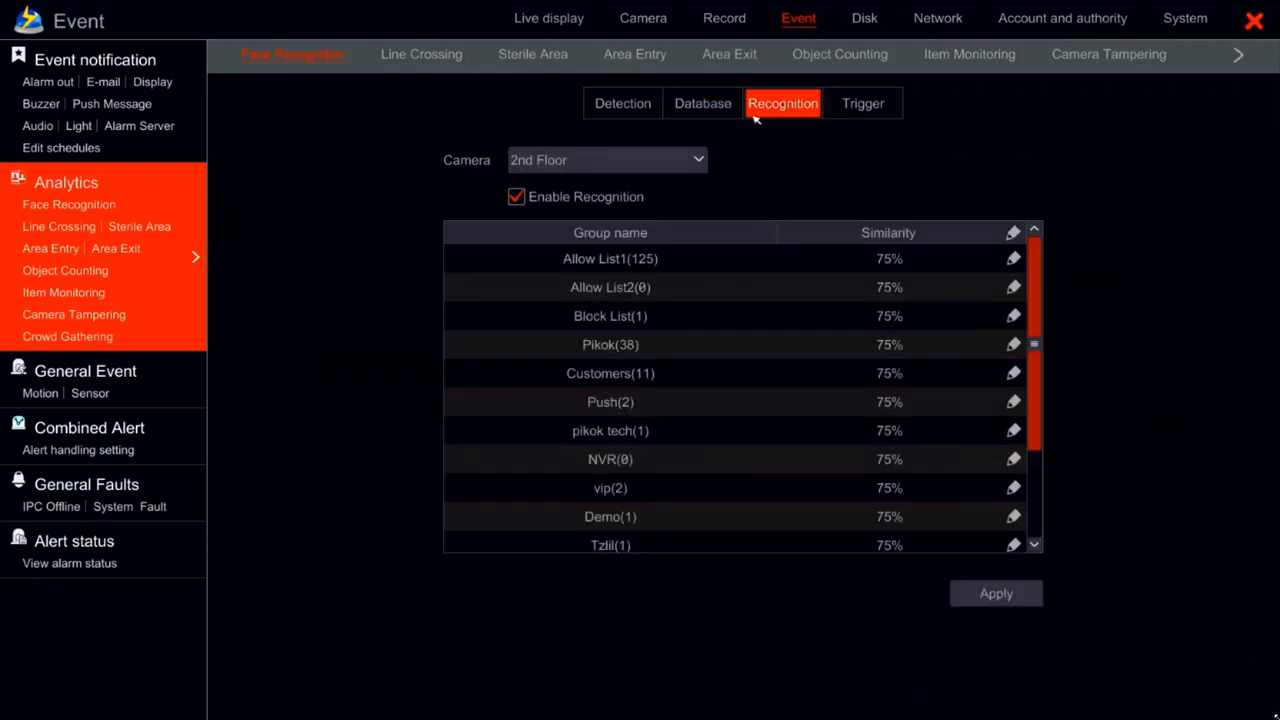
pyautogui.click(643, 171)
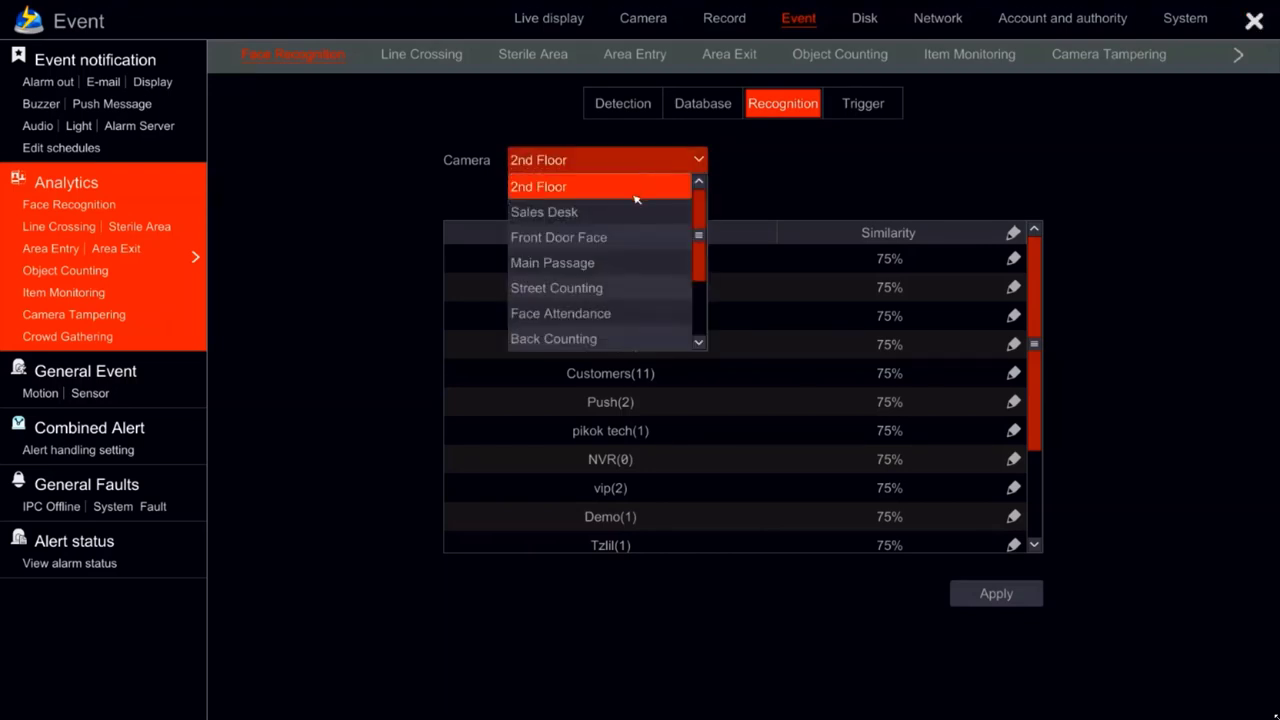
pyautogui.click(591, 238)
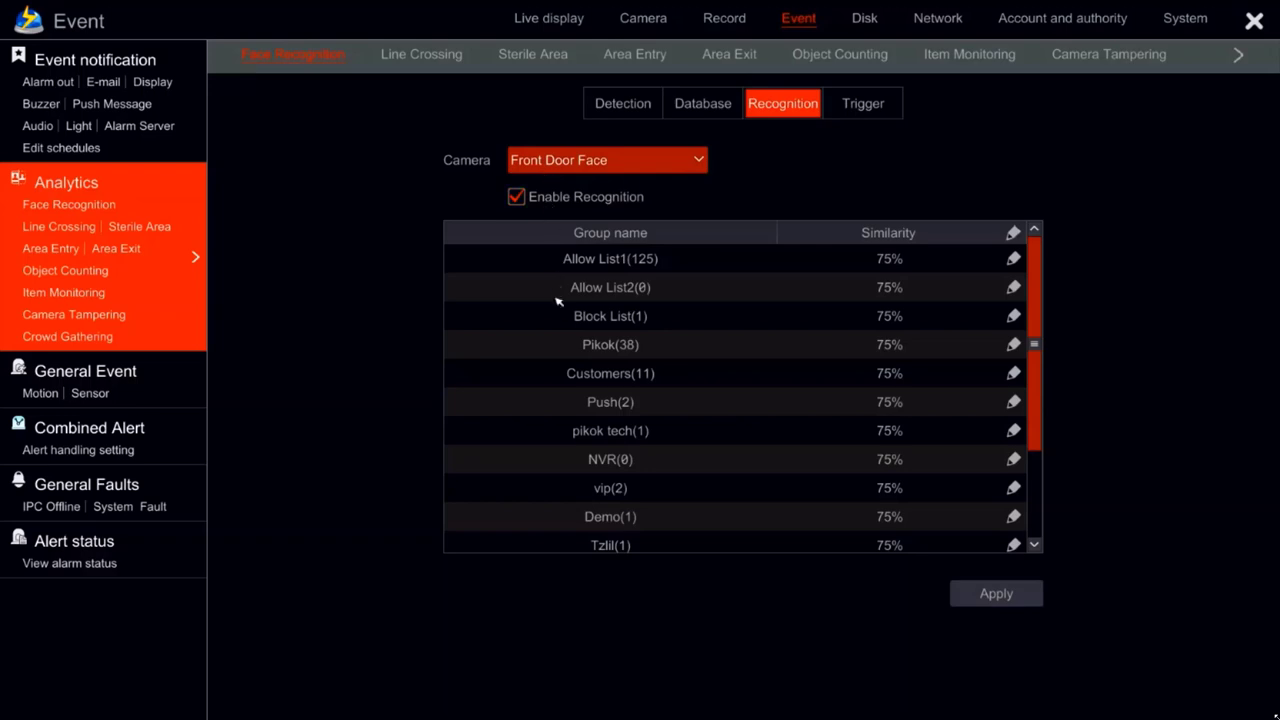
pyautogui.scroll(-2, 591, 364)
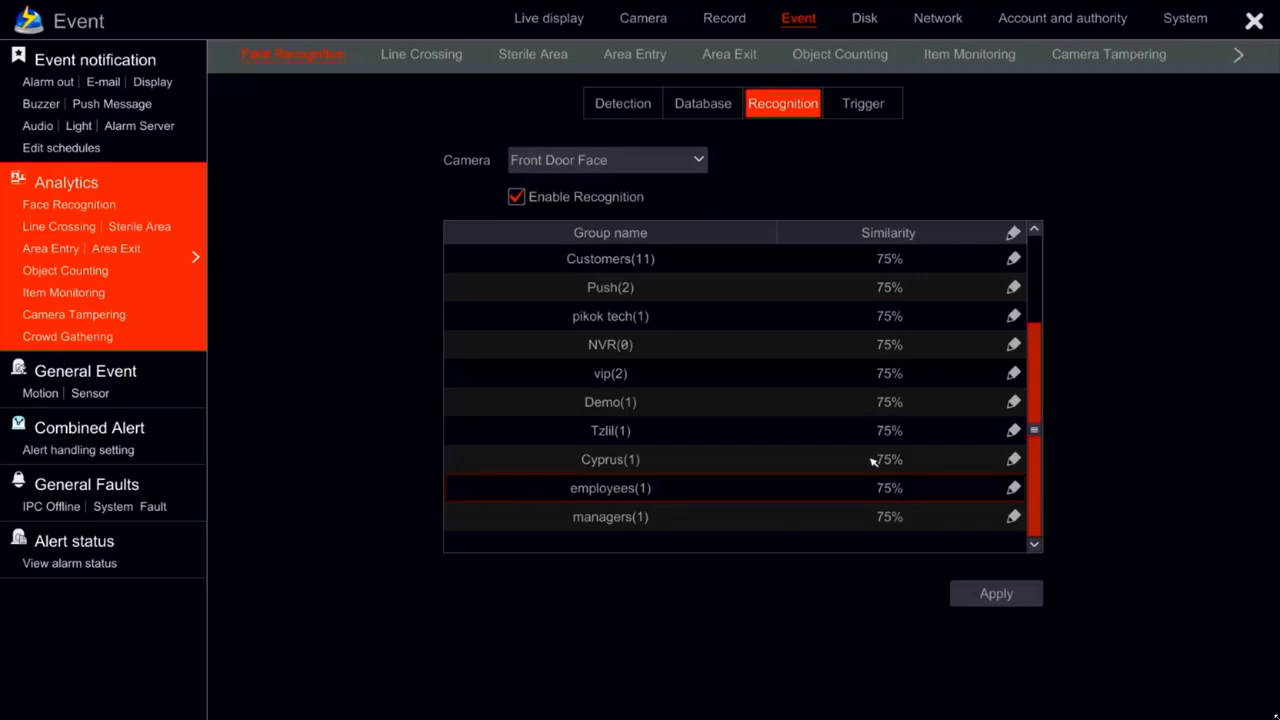
# Step: Enable face recognition for the Back Counting camera
pyautogui.click(596, 158)
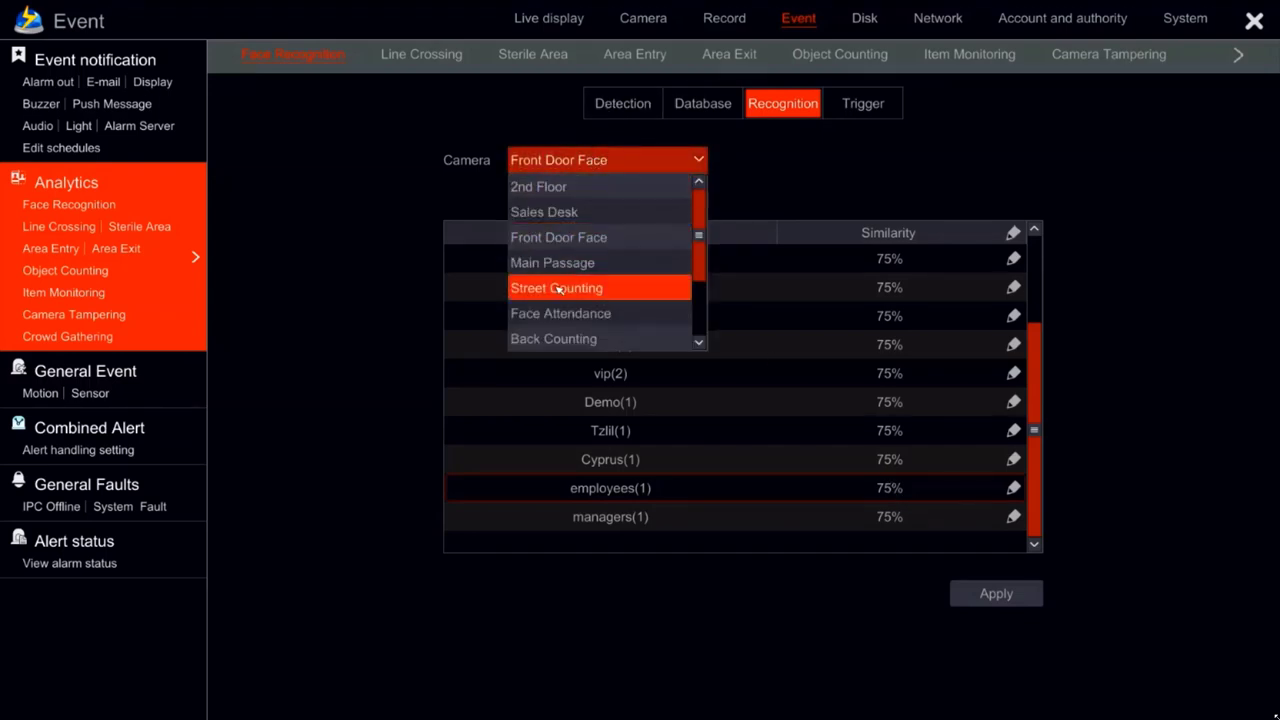
pyautogui.scroll(-2, 558, 292)
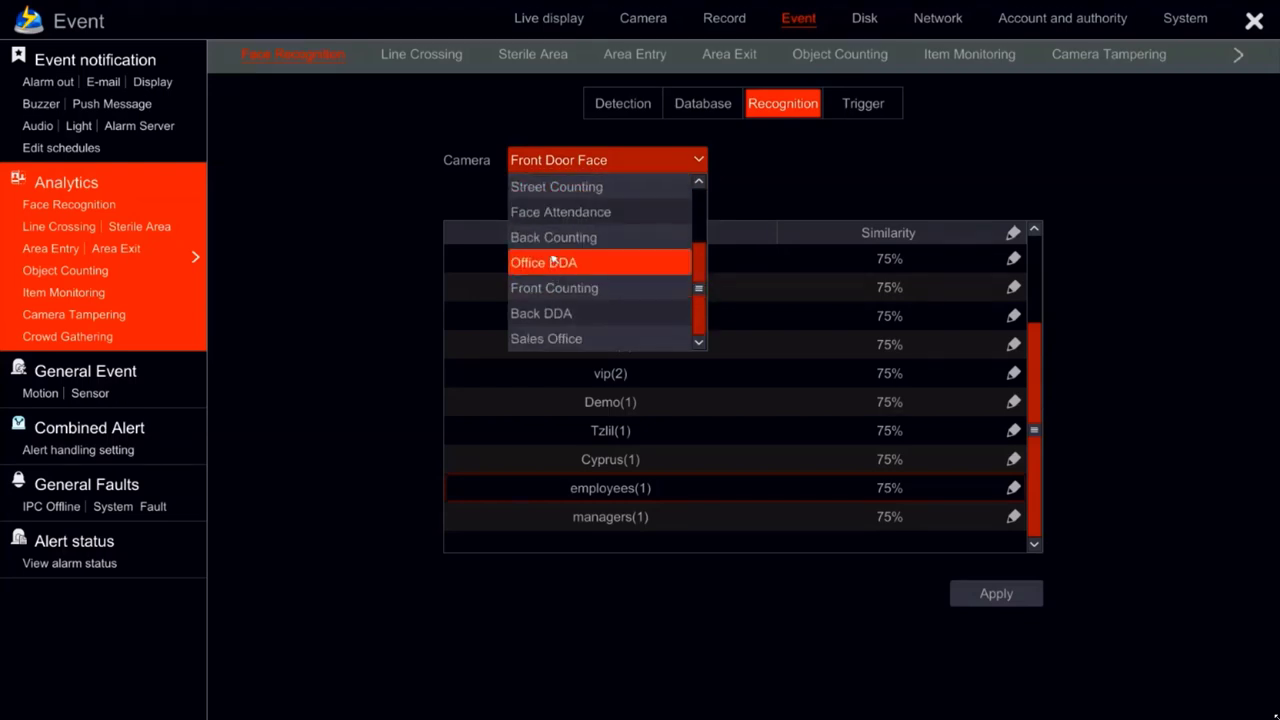
pyautogui.click(556, 246)
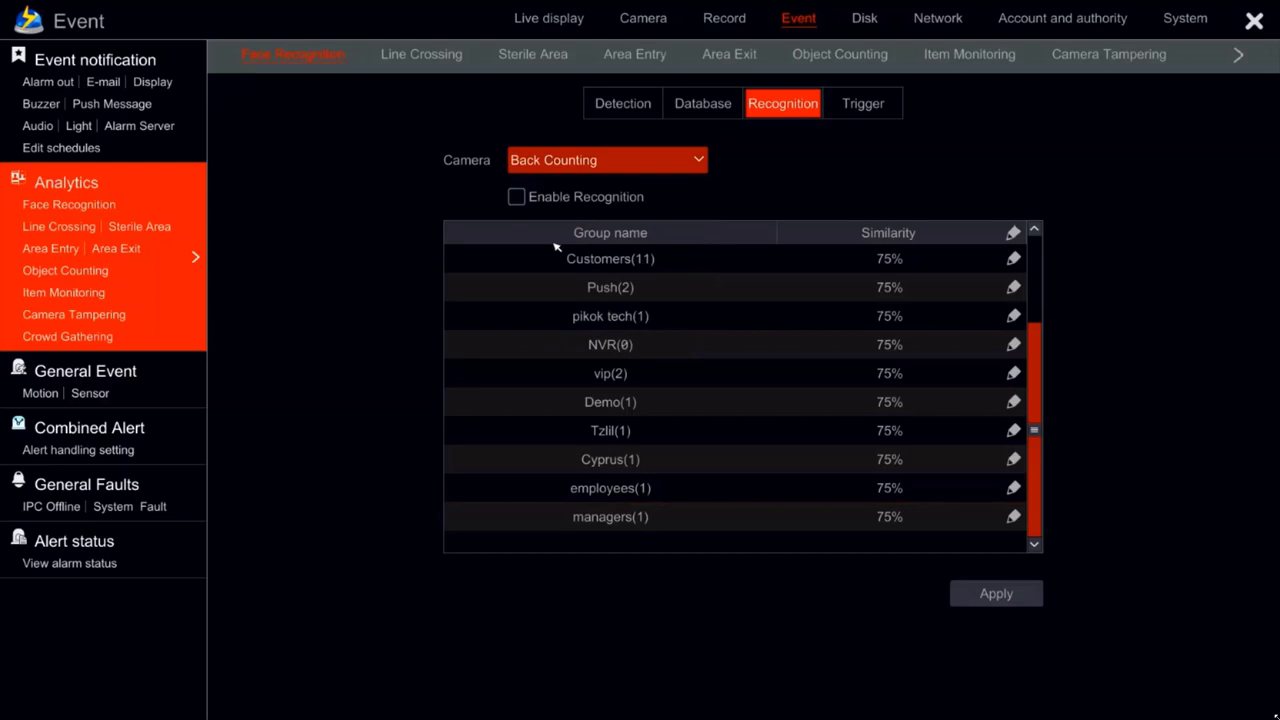
pyautogui.click(516, 197)
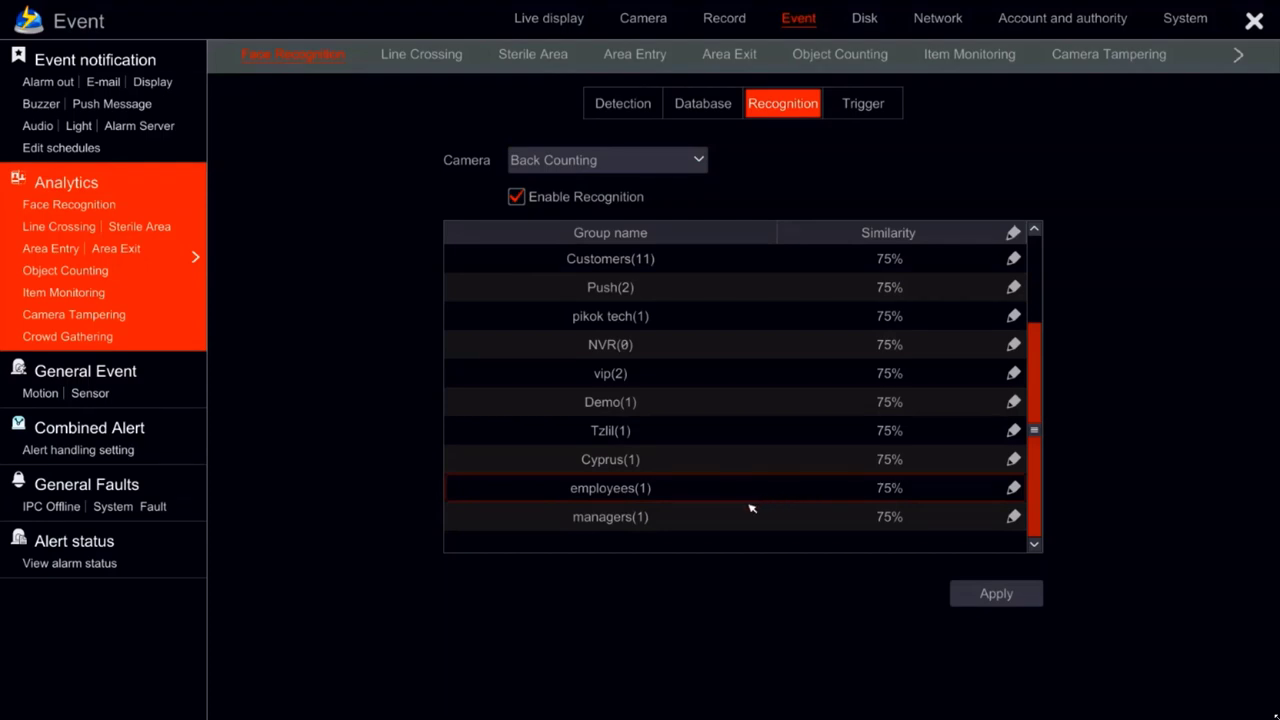
# Step: Set the managers group's similarity to 100% for the Back Counting camera and apply the recognition settings
pyautogui.click(684, 522)
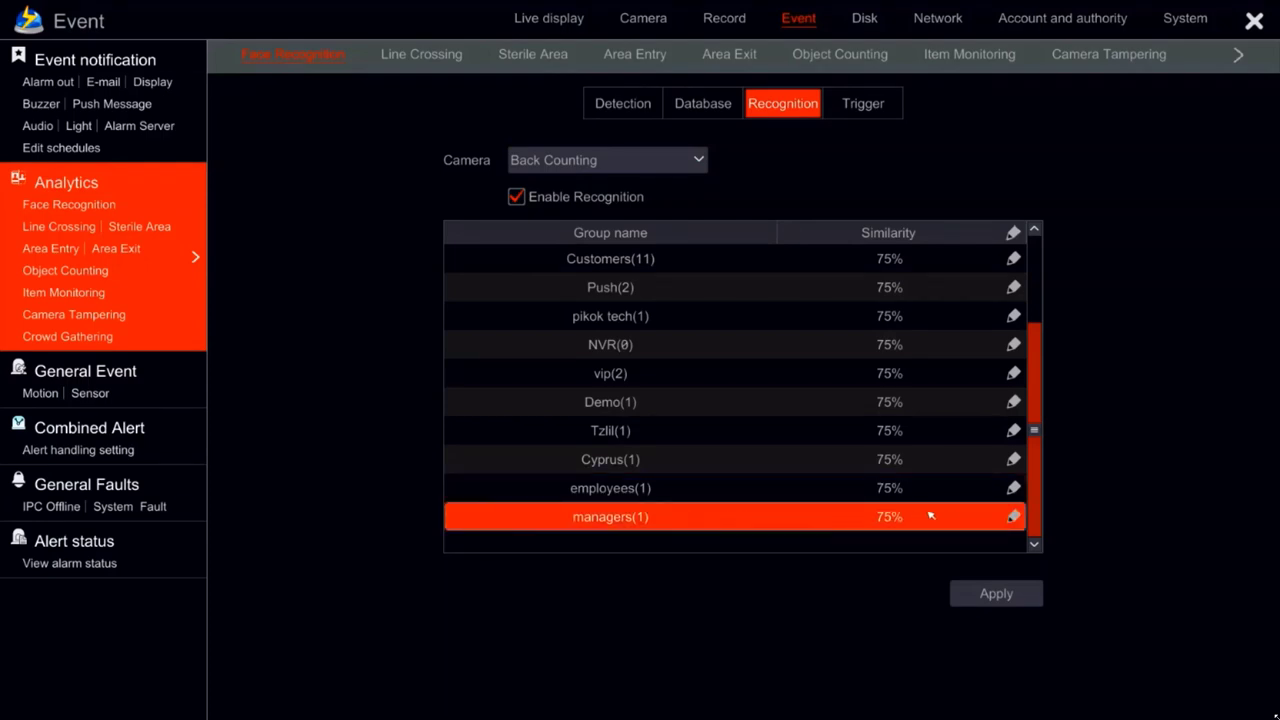
pyautogui.click(1013, 518)
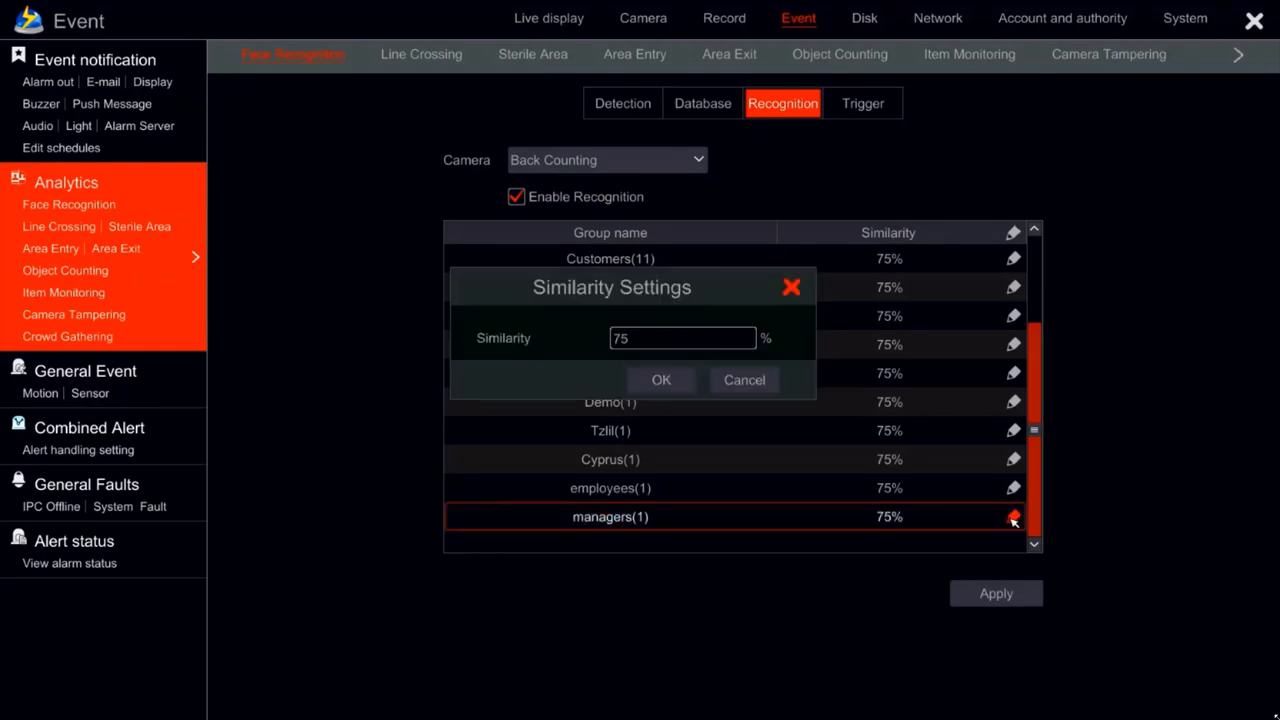
pyautogui.click(686, 338)
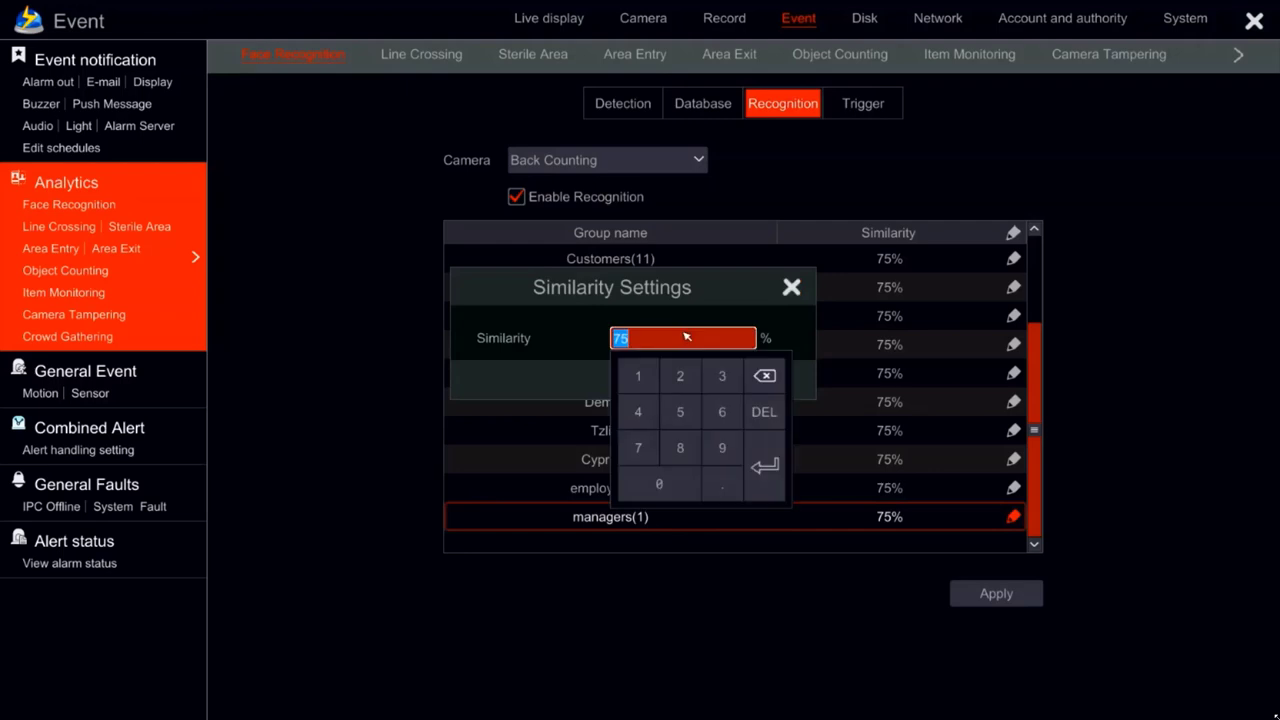
pyautogui.click(641, 402)
pyautogui.click(764, 375)
pyautogui.click(640, 385)
pyautogui.click(640, 474)
pyautogui.click(640, 474)
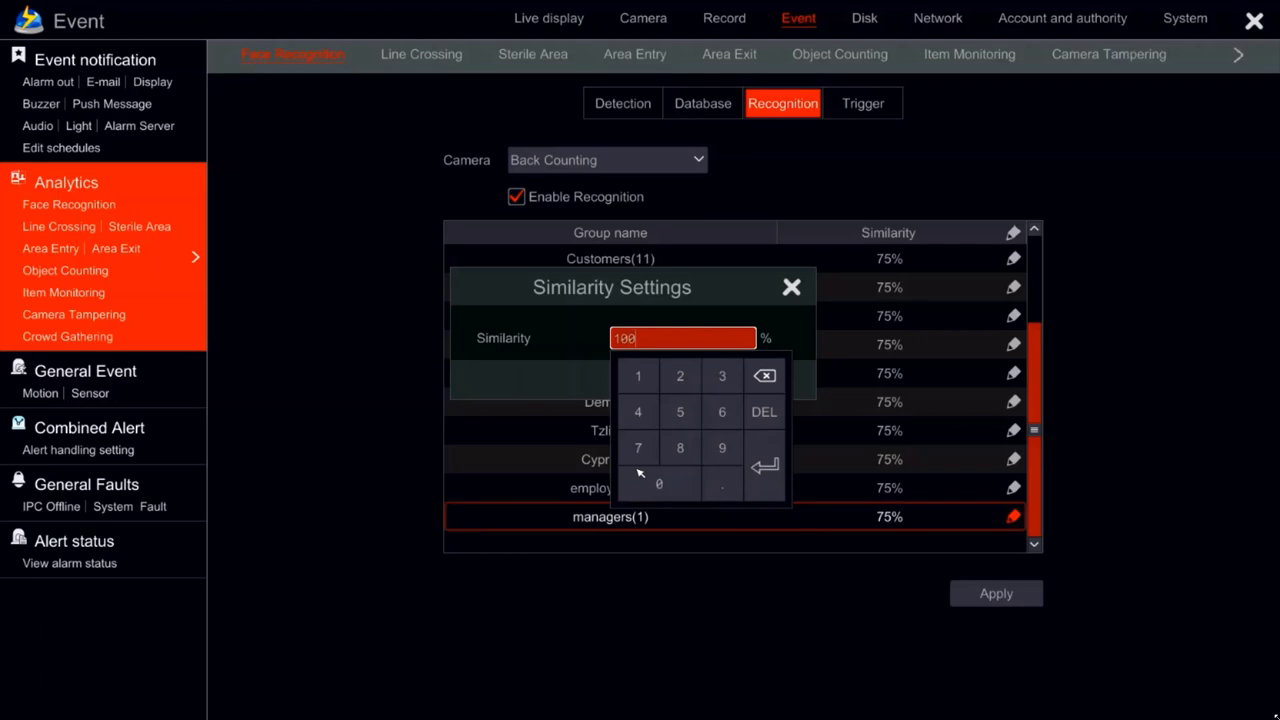
pyautogui.click(765, 466)
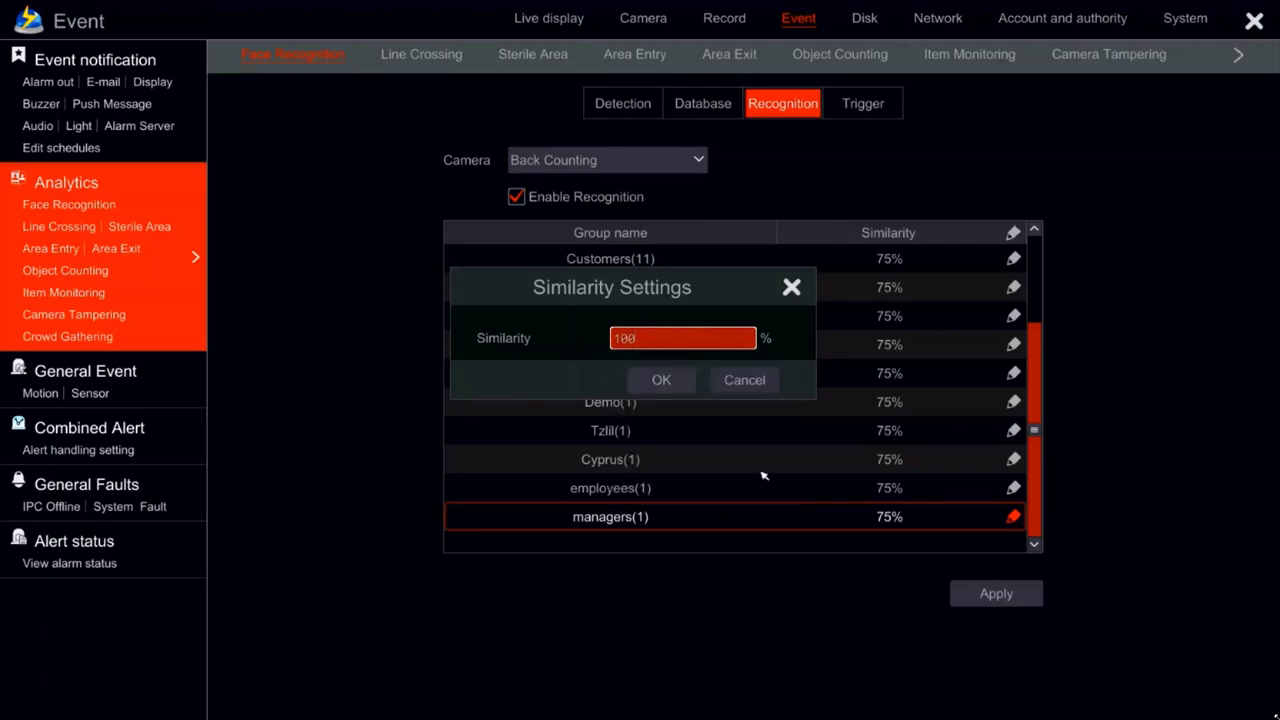
pyautogui.click(664, 380)
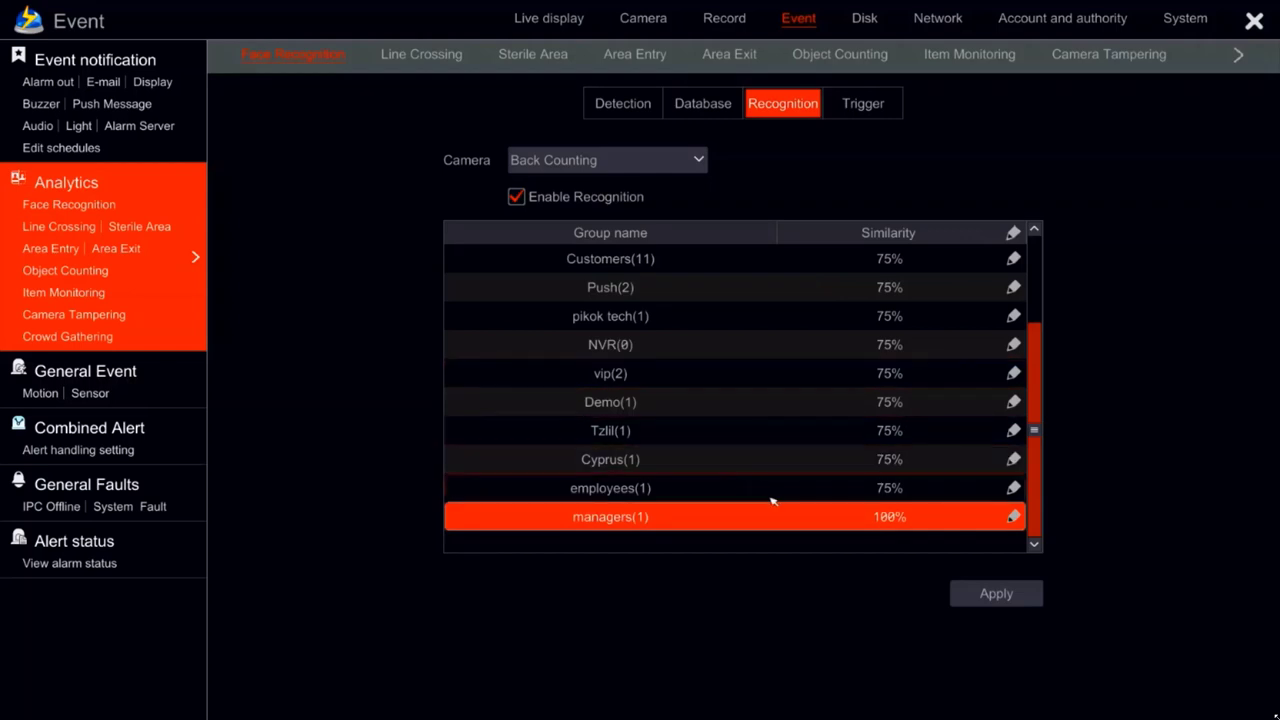
pyautogui.click(968, 594)
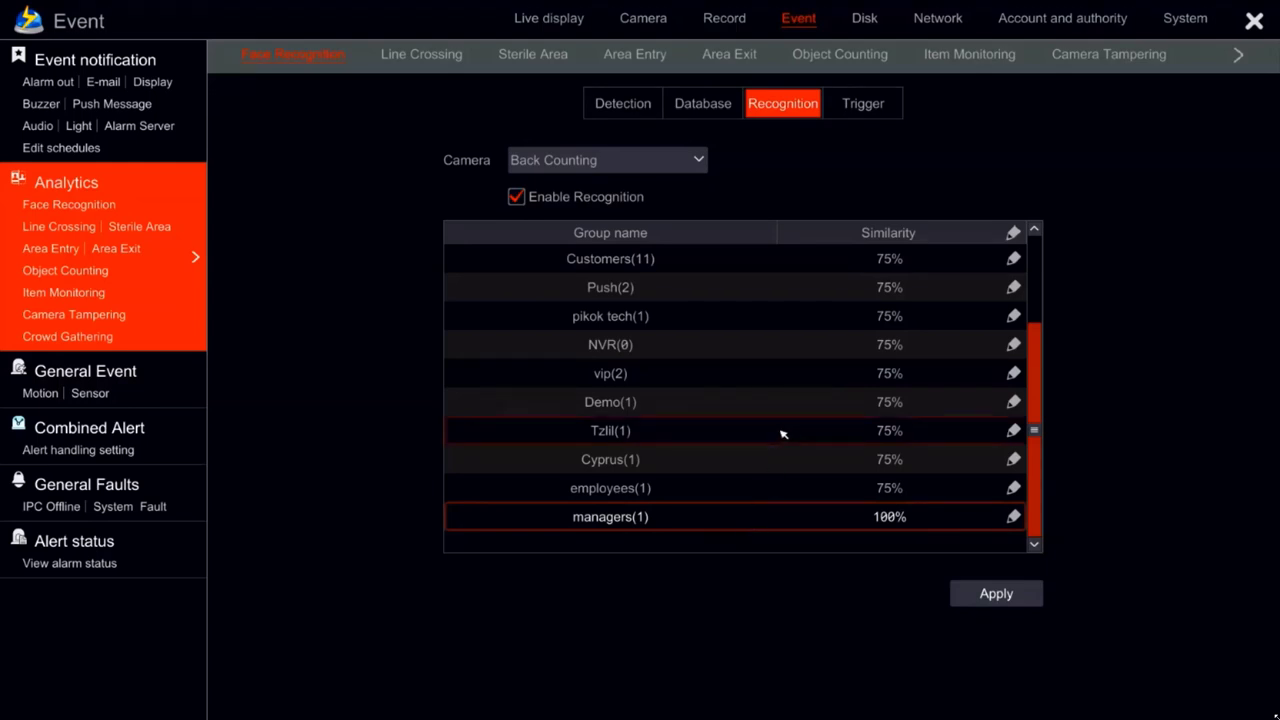
pyautogui.scroll(4, 786, 380)
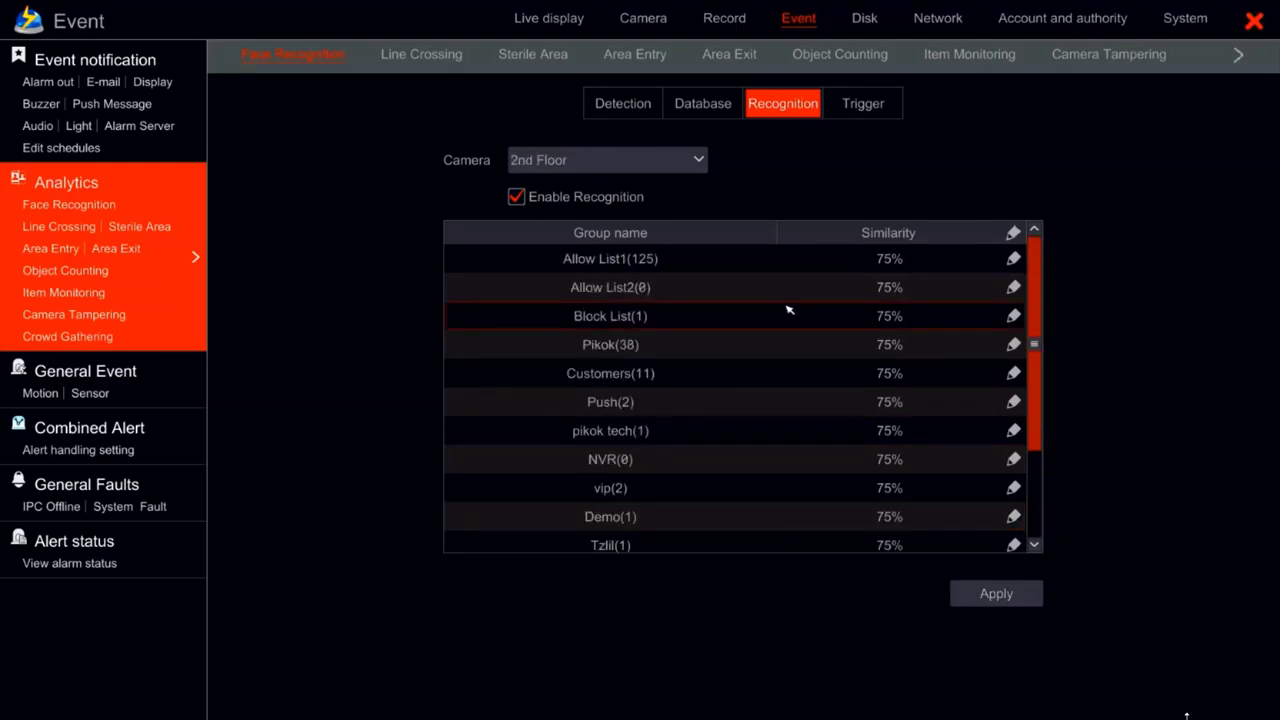
pyautogui.click(775, 290)
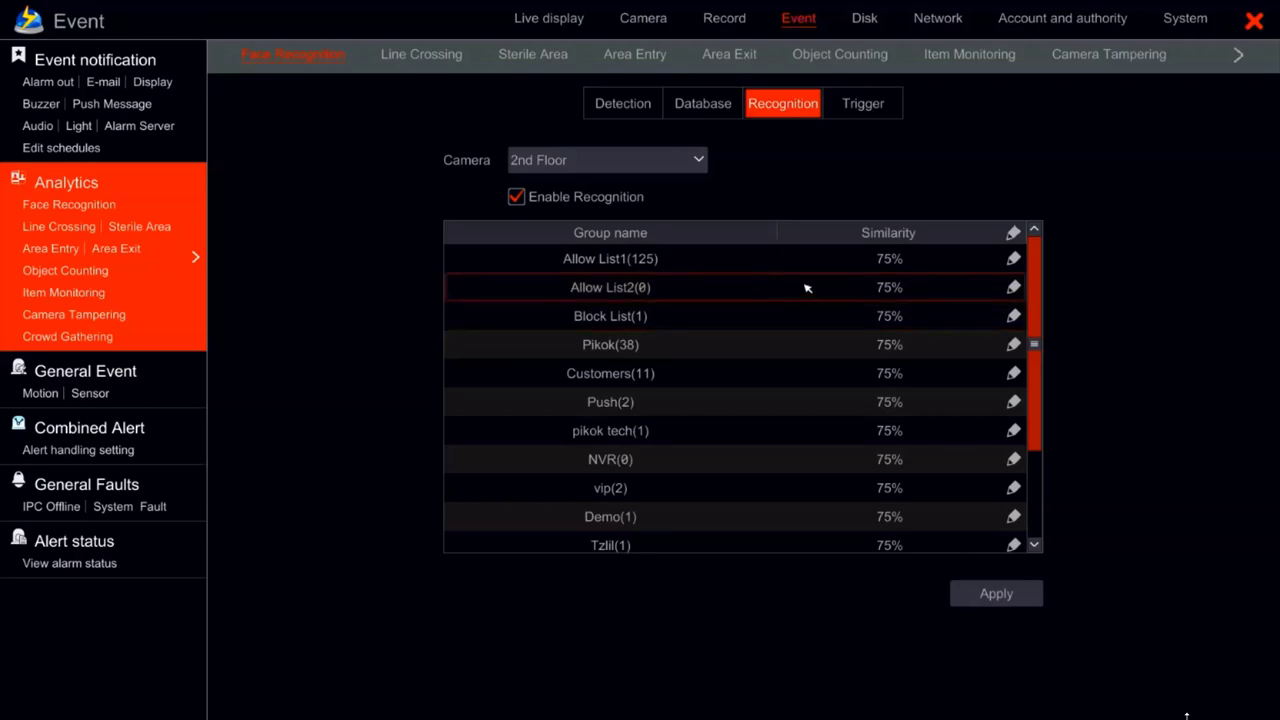
# Step: Add a new face recognition trigger rule and assign it to the Front Door Face camera
pyautogui.click(855, 106)
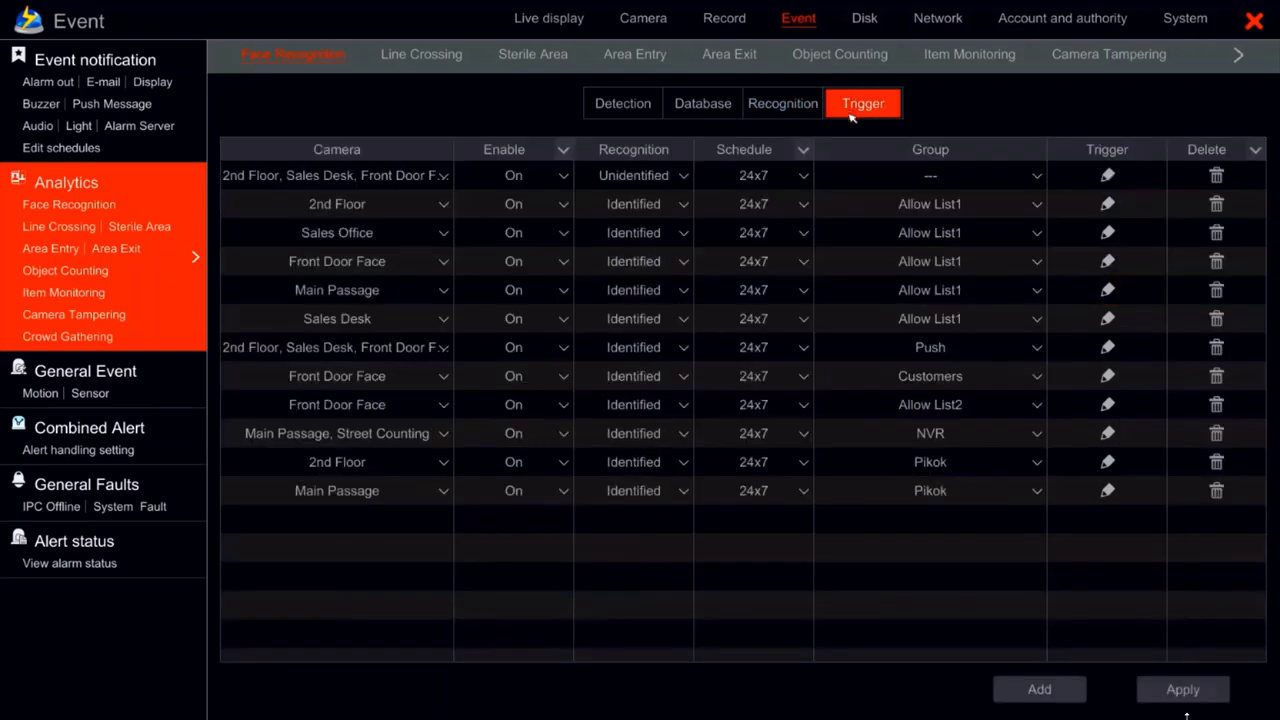
pyautogui.click(370, 485)
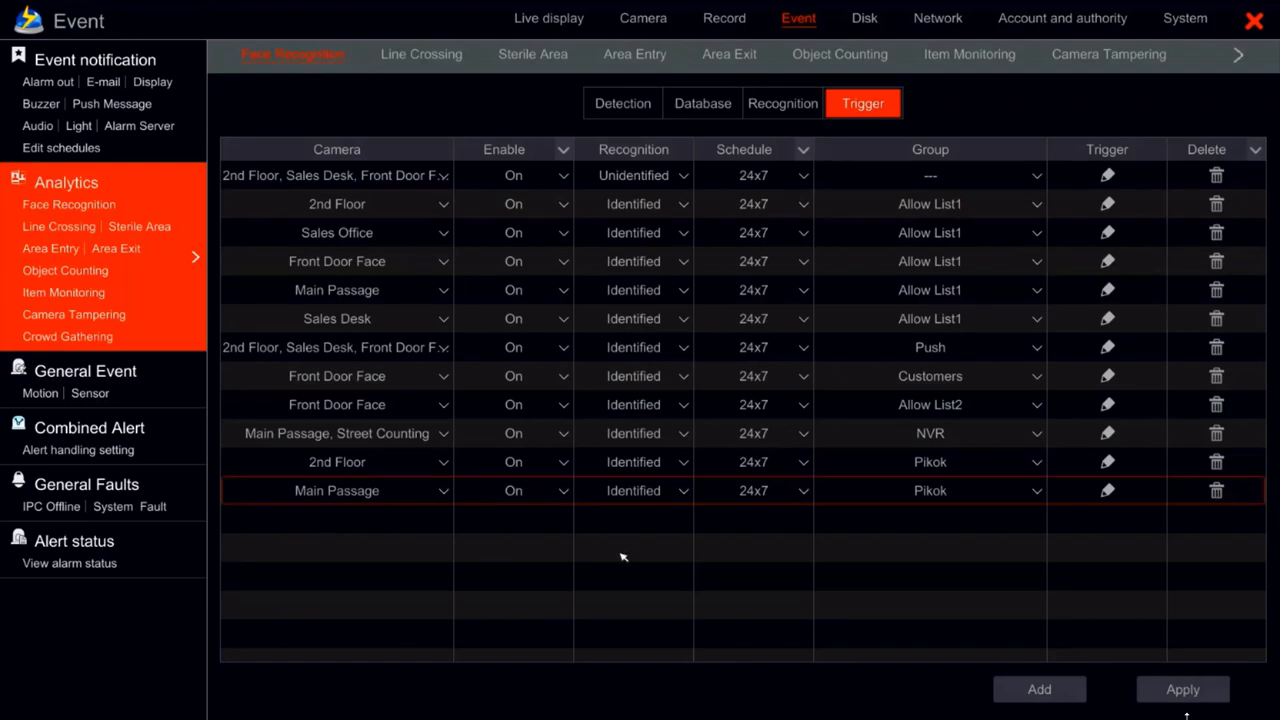
pyautogui.click(1066, 700)
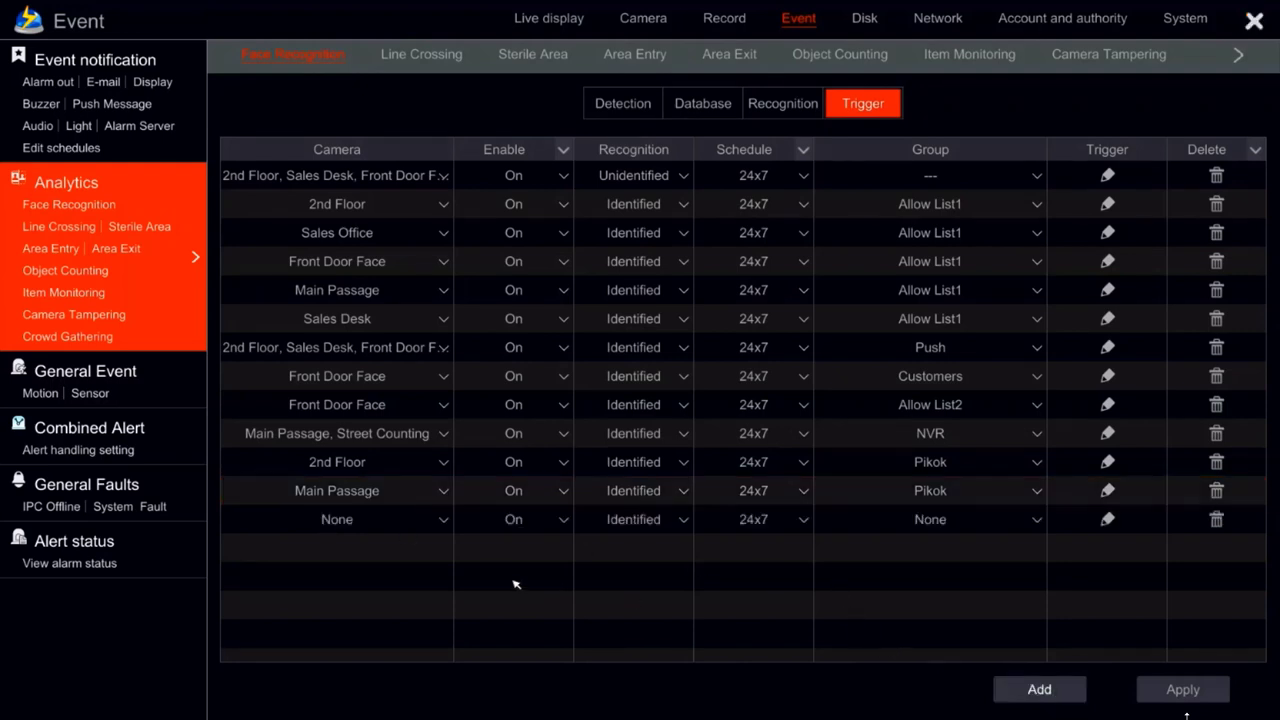
pyautogui.click(364, 519)
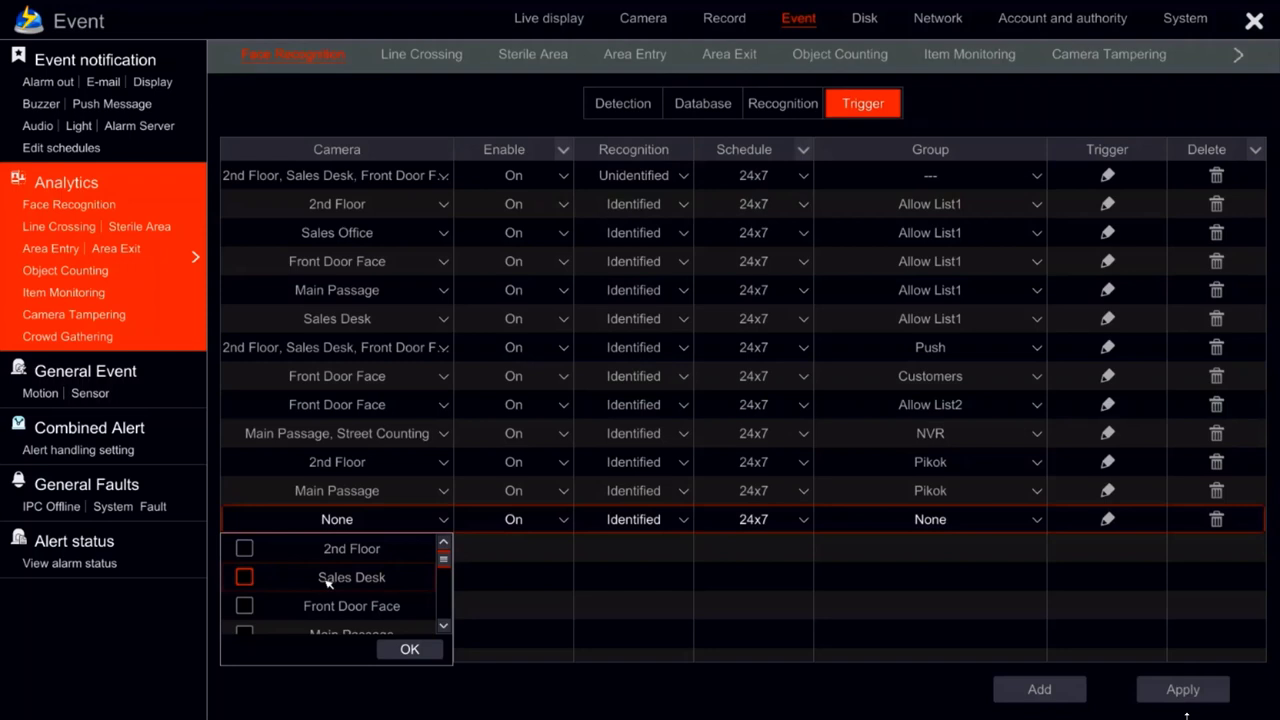
pyautogui.click(245, 607)
pyautogui.click(405, 651)
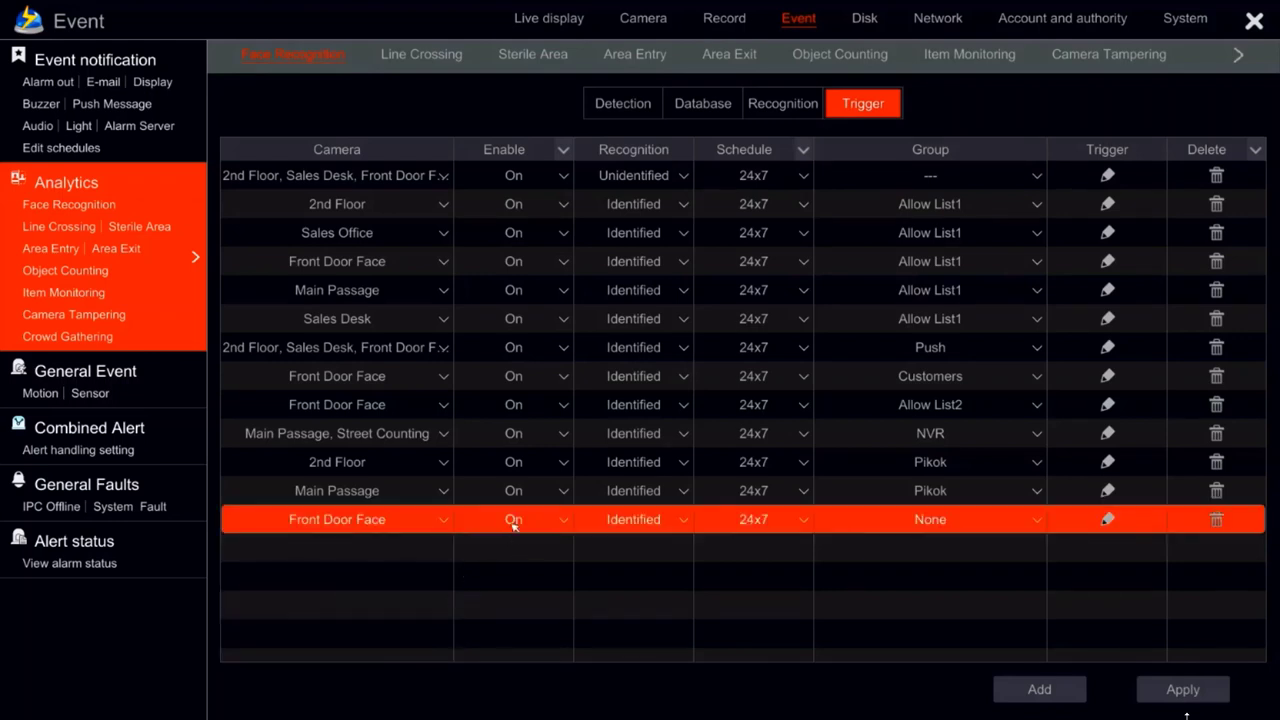
# Step: Set the new Front Door Face rule's schedule to 24x5 and its group to employees
pyautogui.click(739, 521)
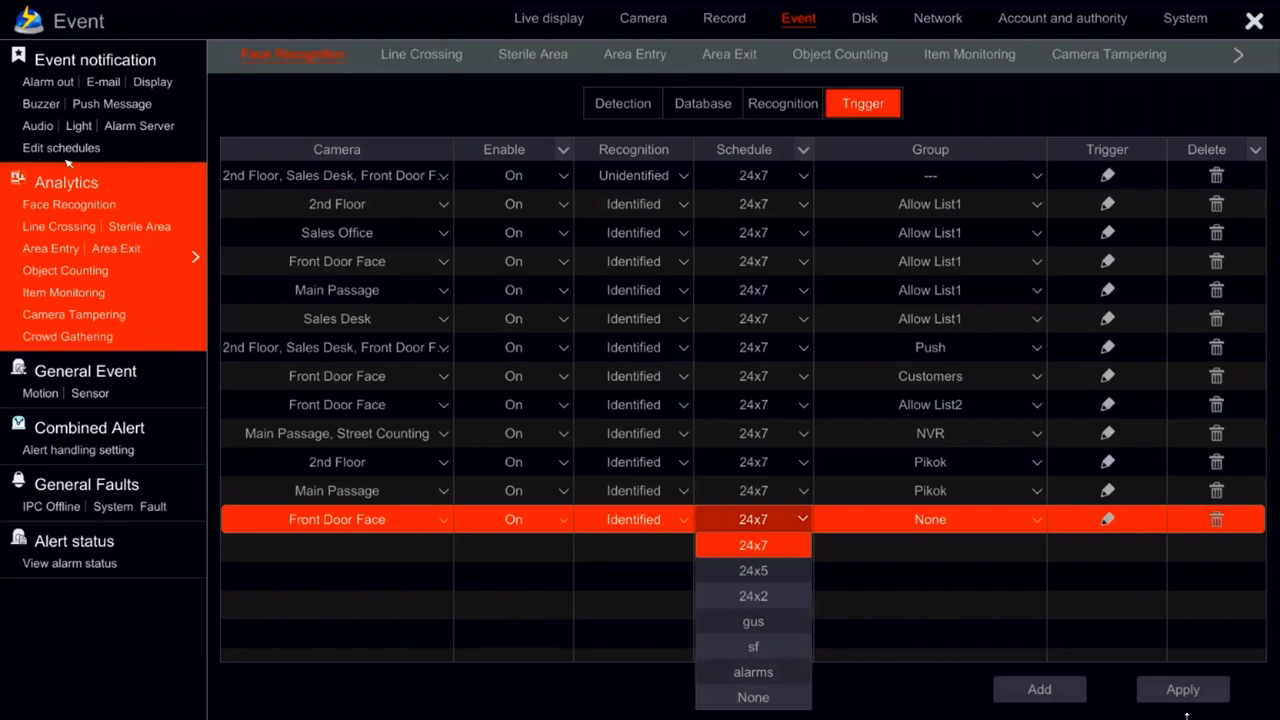
pyautogui.click(772, 571)
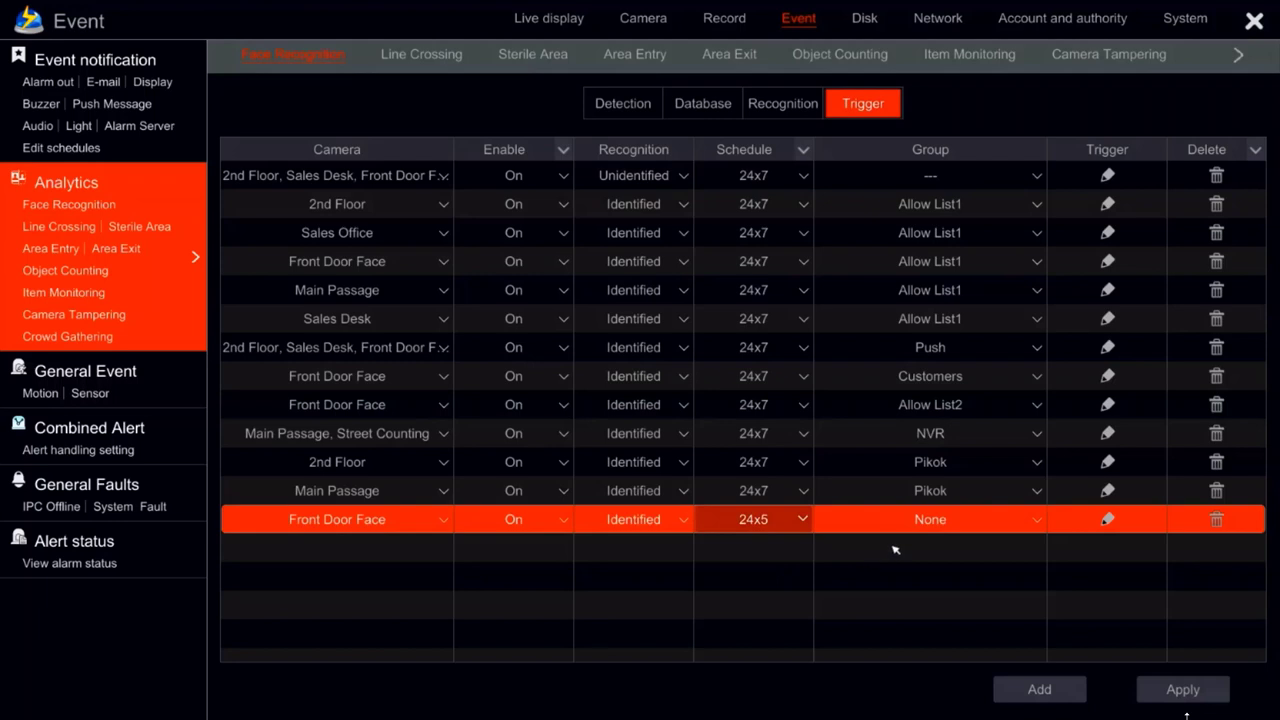
pyautogui.click(918, 520)
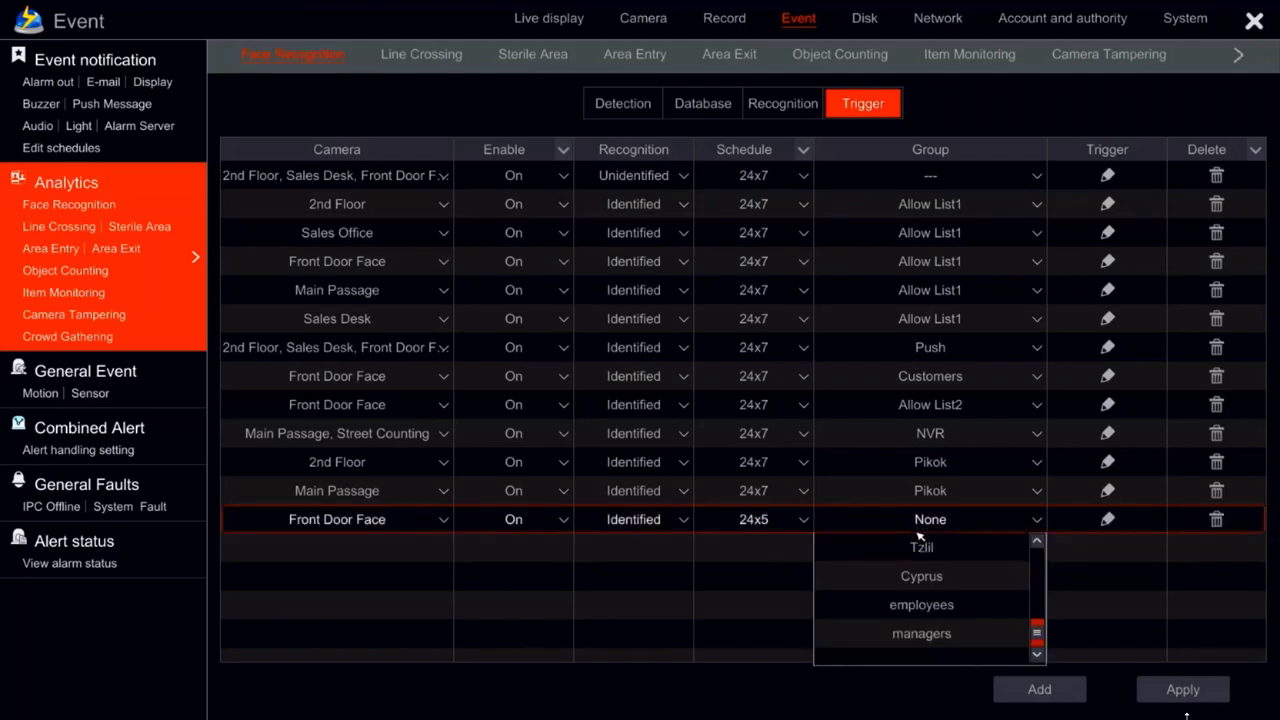
pyautogui.click(922, 607)
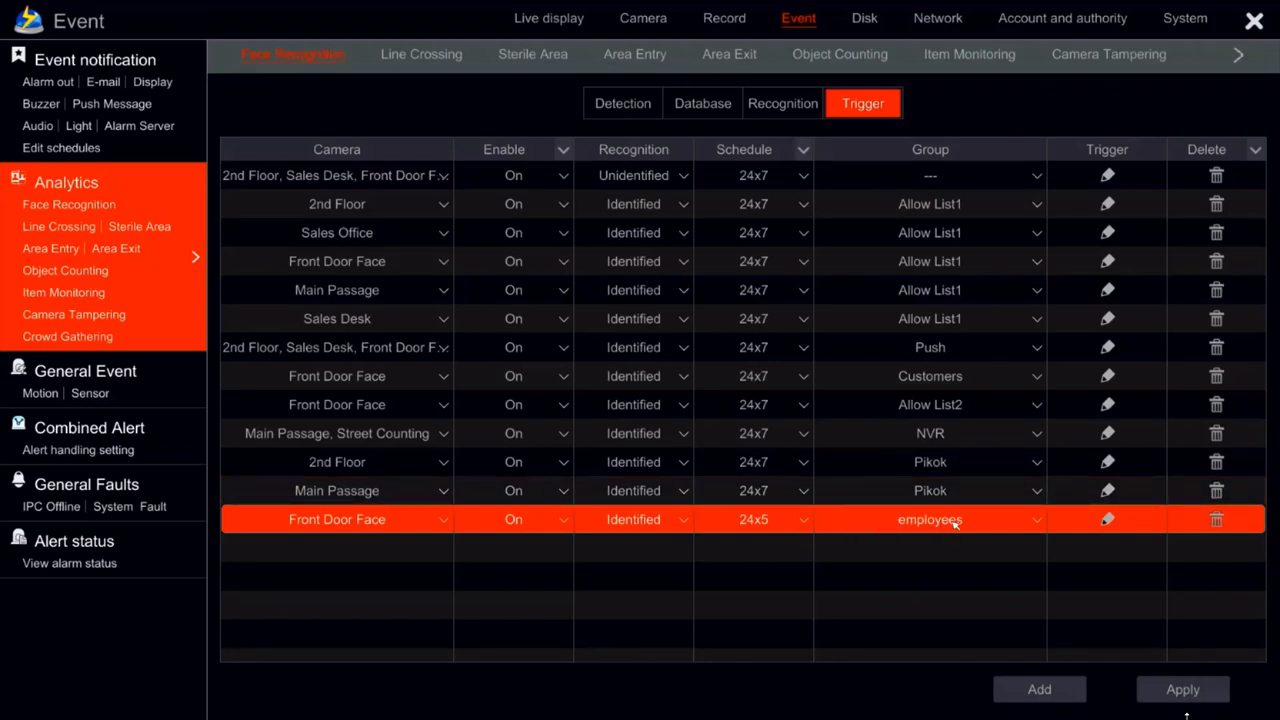
# Step: Enable the alarm output pulse and Message Box Pop-up in the employees rule's trigger settings, leaving the text prompt empty
pyautogui.click(1108, 520)
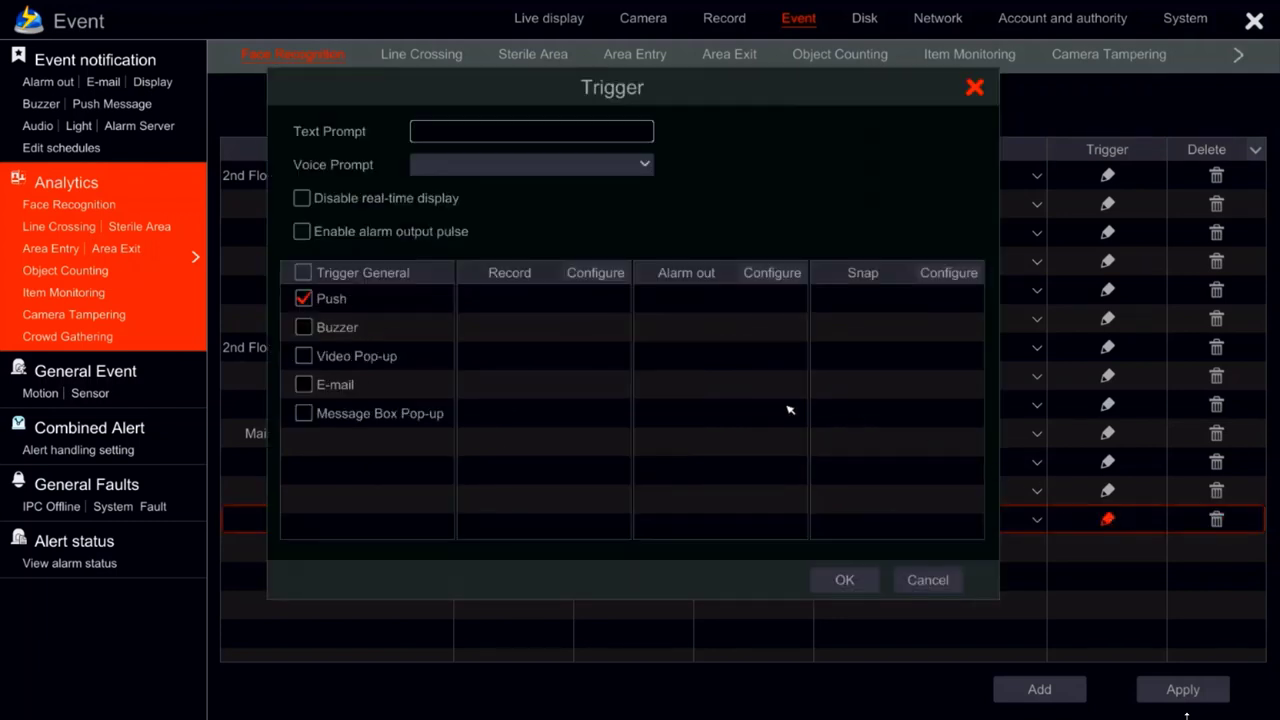
pyautogui.click(304, 232)
pyautogui.click(472, 134)
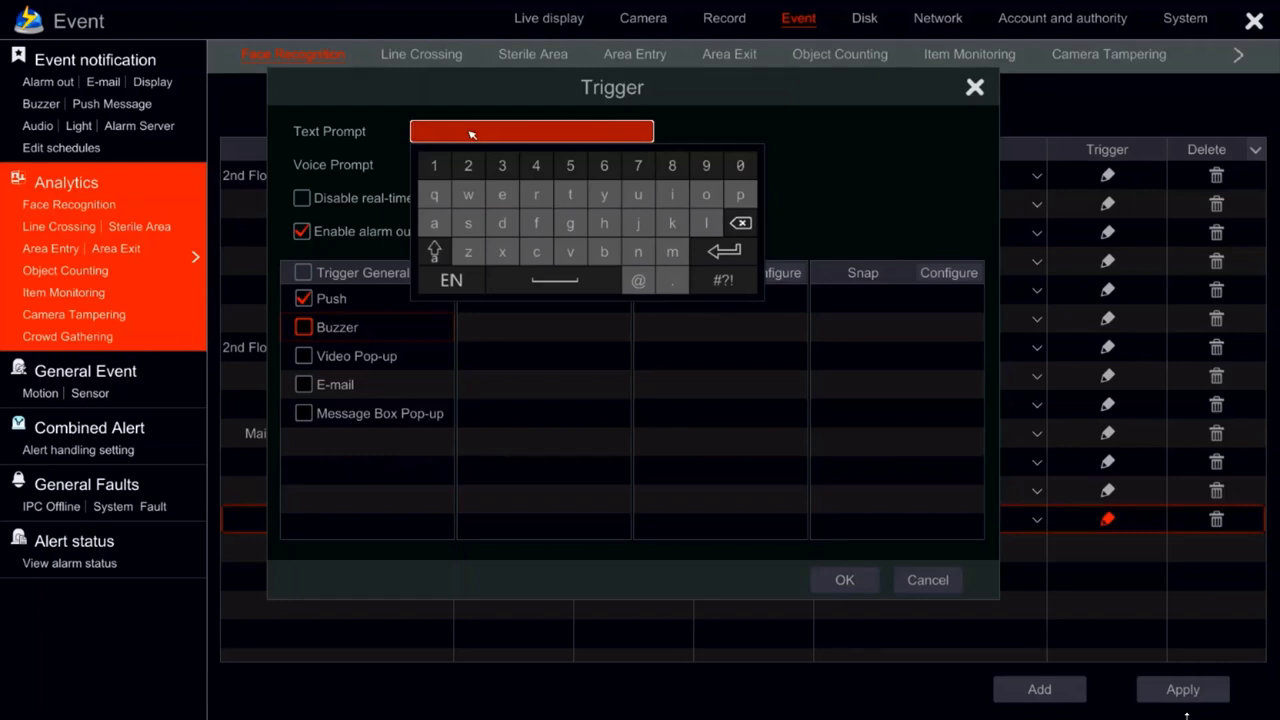
pyautogui.click(386, 138)
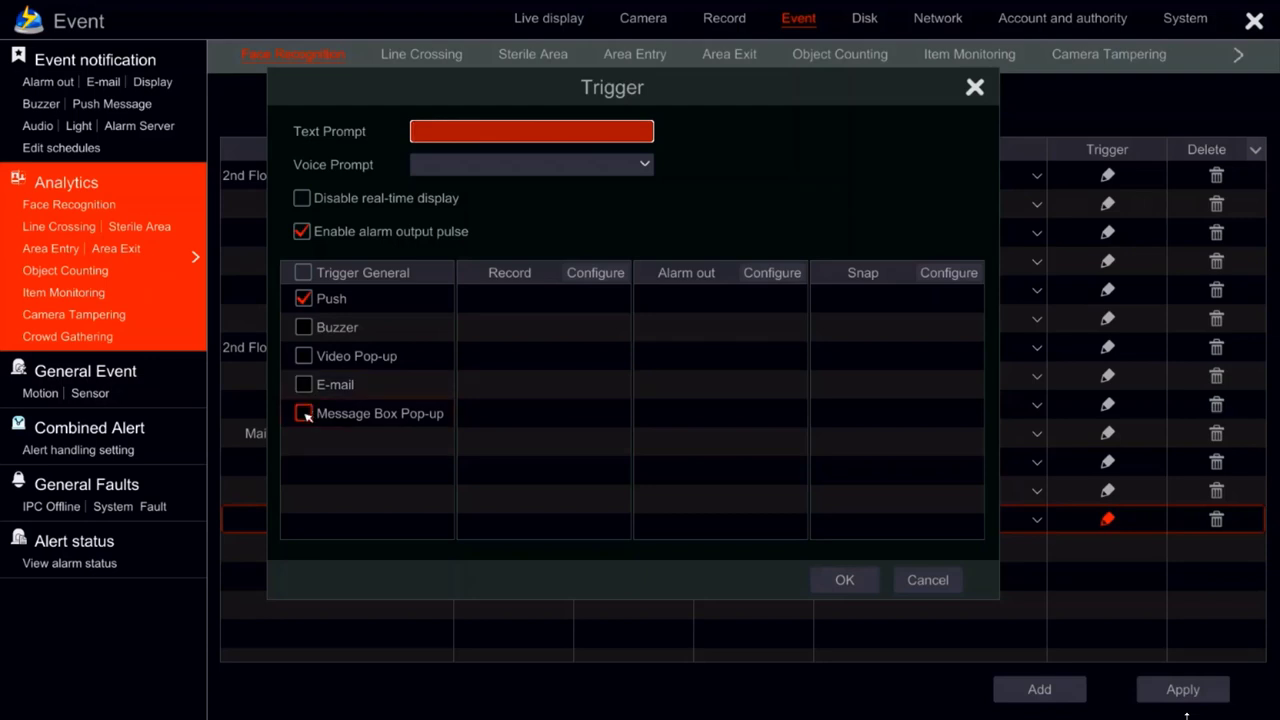
pyautogui.click(304, 414)
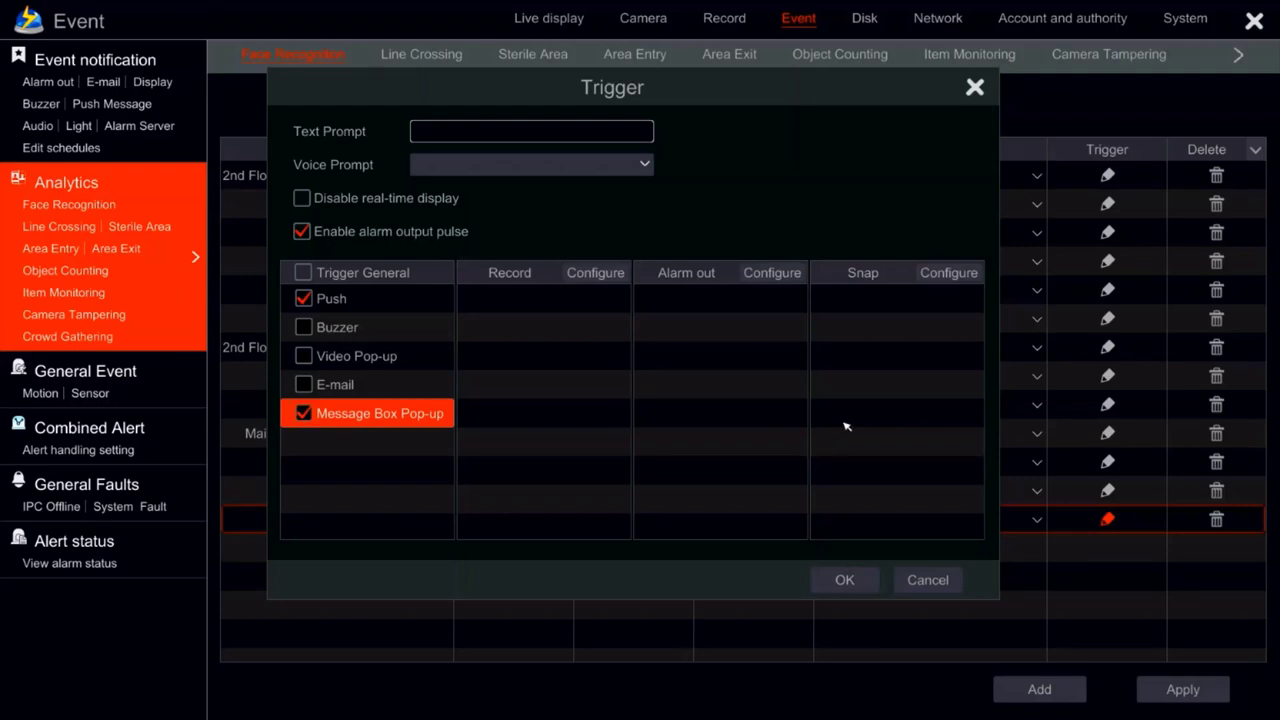
pyautogui.click(858, 580)
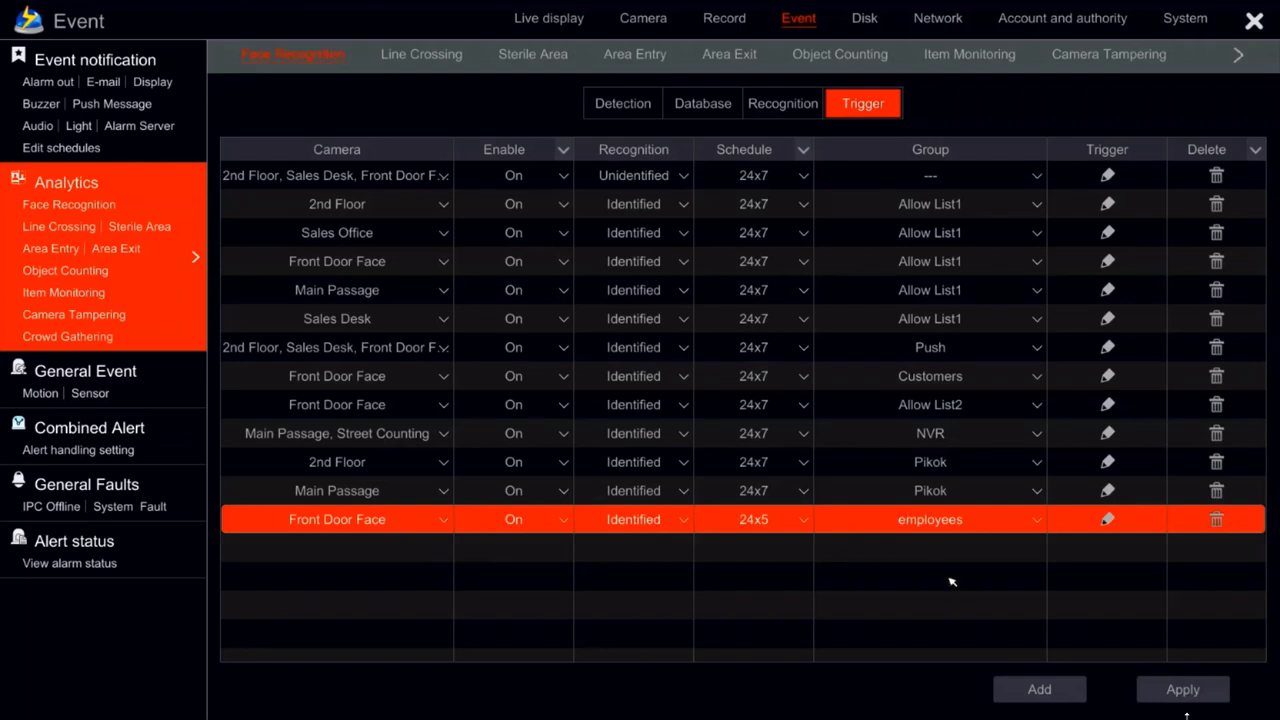
# Step: Add another face recognition trigger rule and assign it to the Back Counting camera
pyautogui.click(1027, 688)
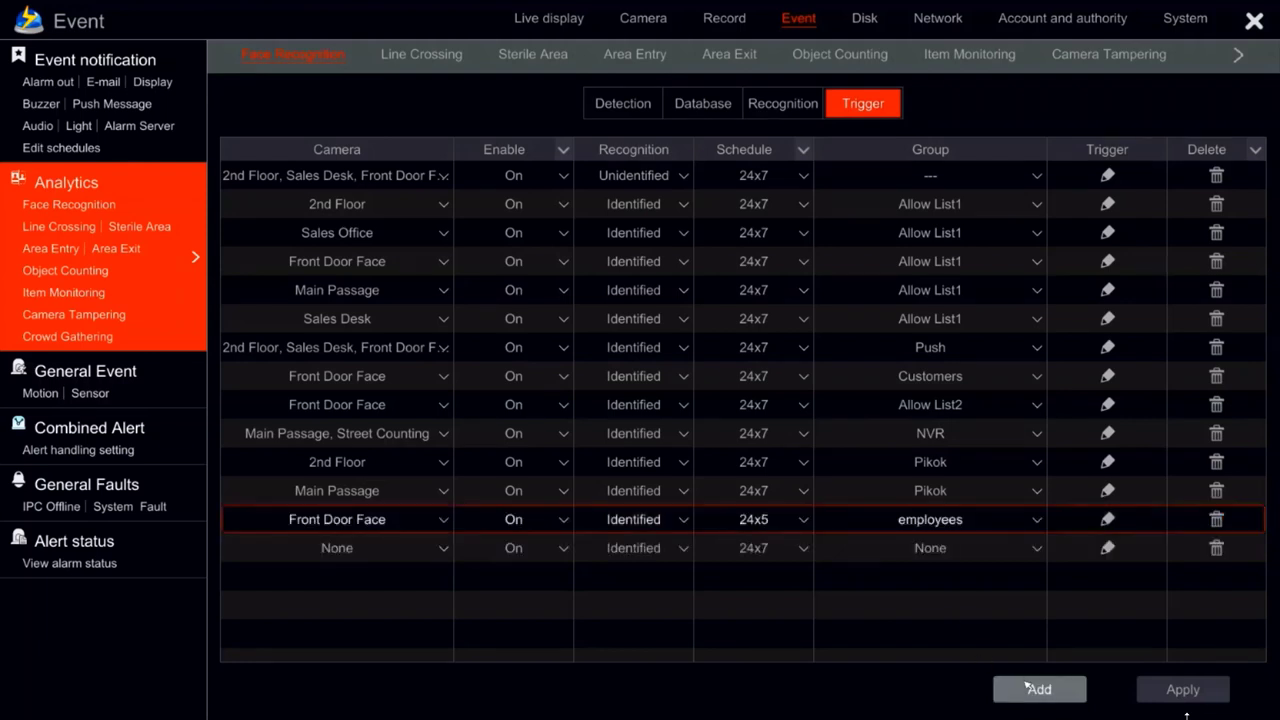
pyautogui.click(375, 555)
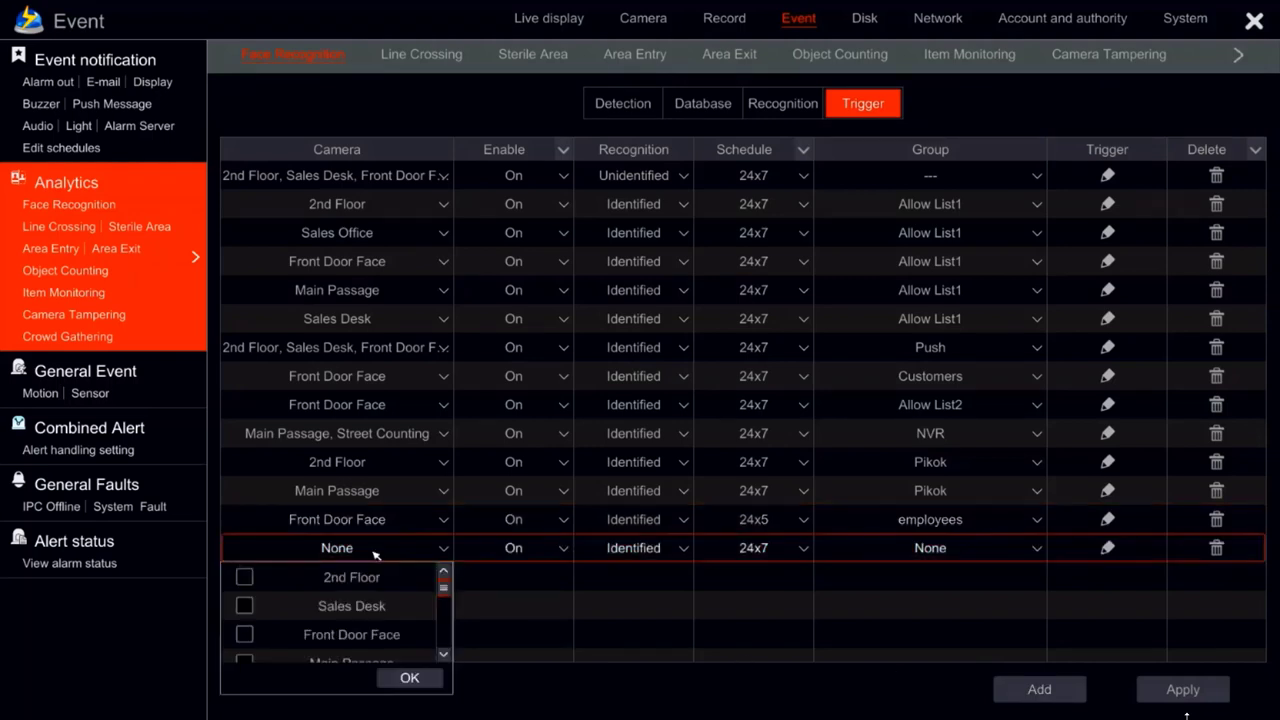
pyautogui.scroll(-1, 352, 606)
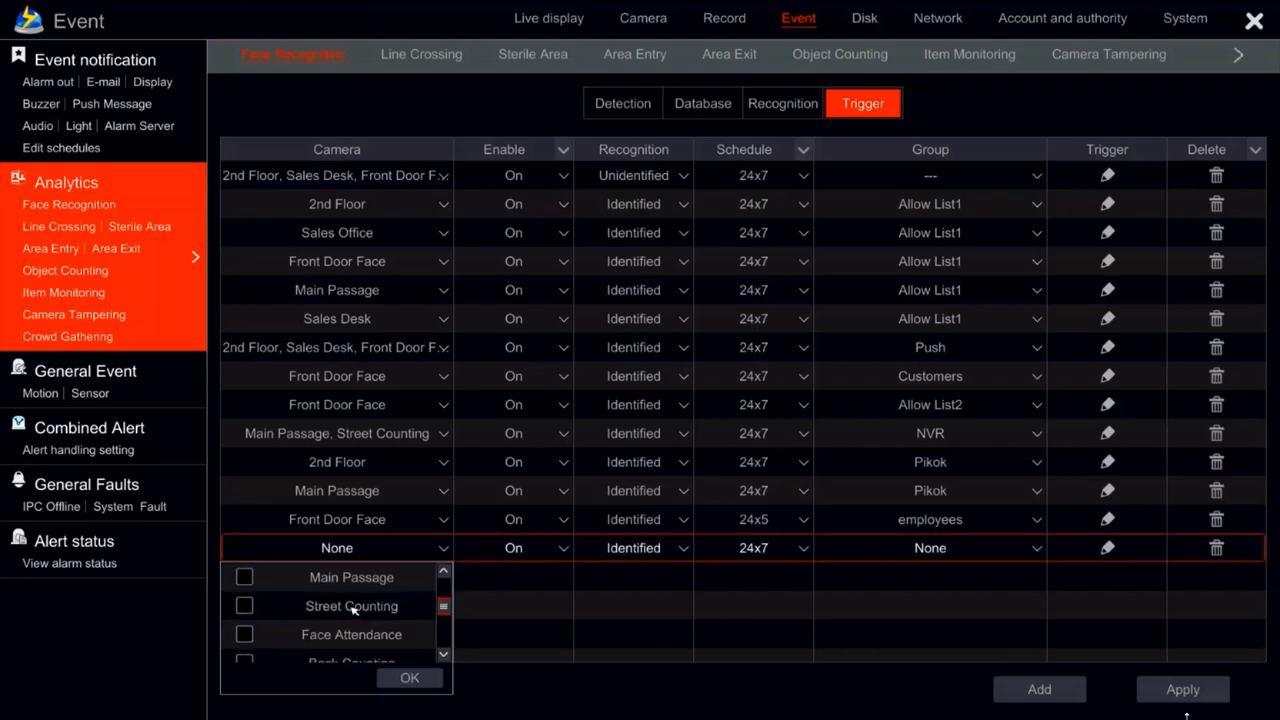
pyautogui.scroll(-1, 353, 611)
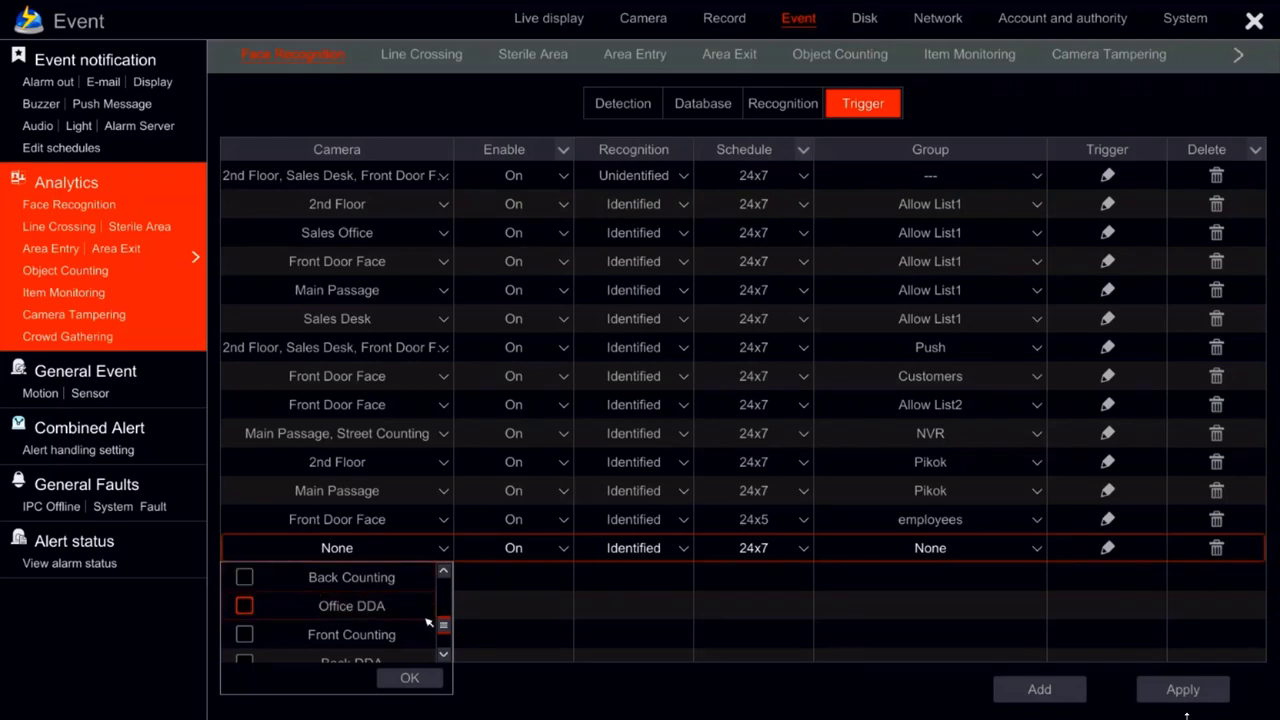
pyautogui.click(245, 577)
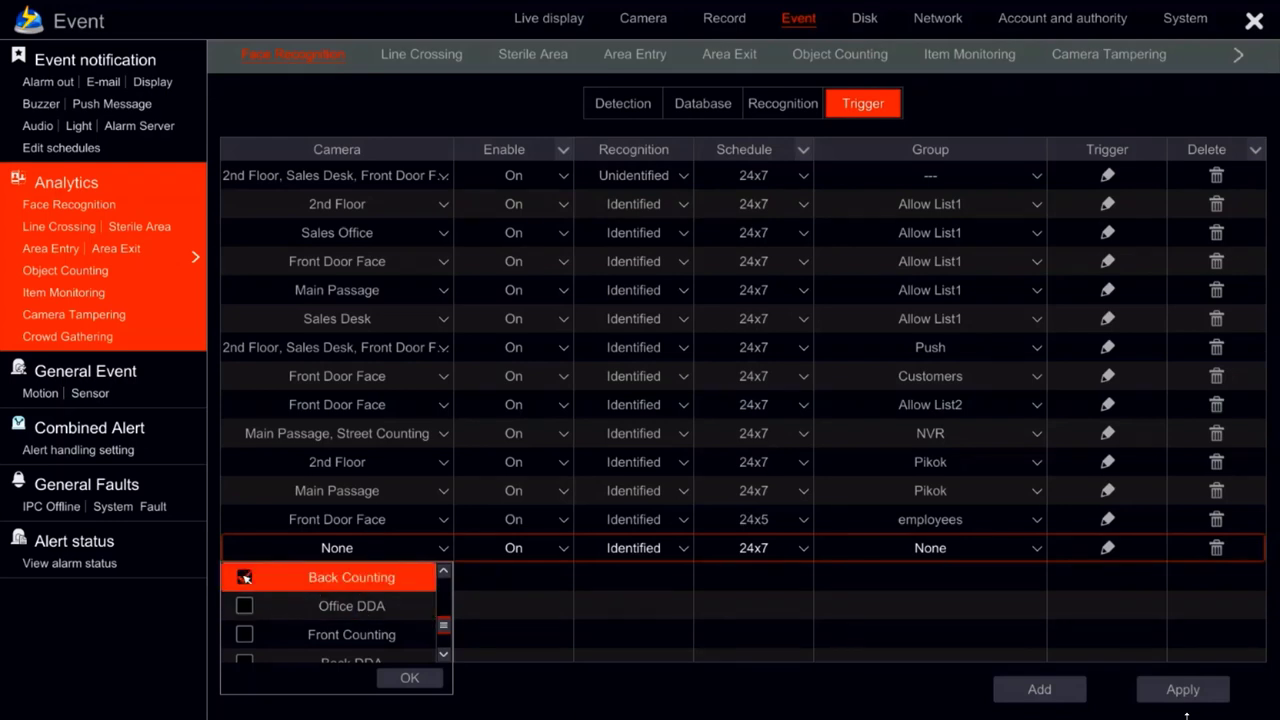
pyautogui.click(409, 678)
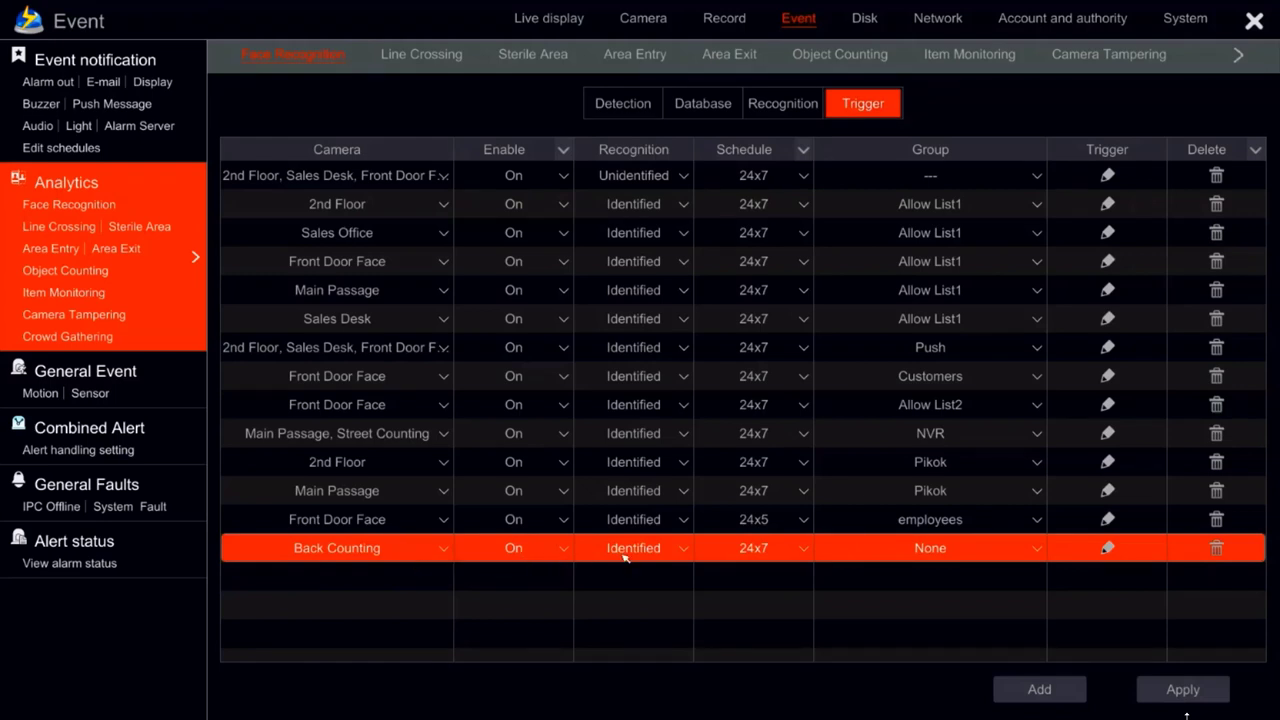
# Step: Set the new Back Counting rule's group to managers, keeping its schedule at 24x7
pyautogui.click(757, 549)
pyautogui.click(757, 549)
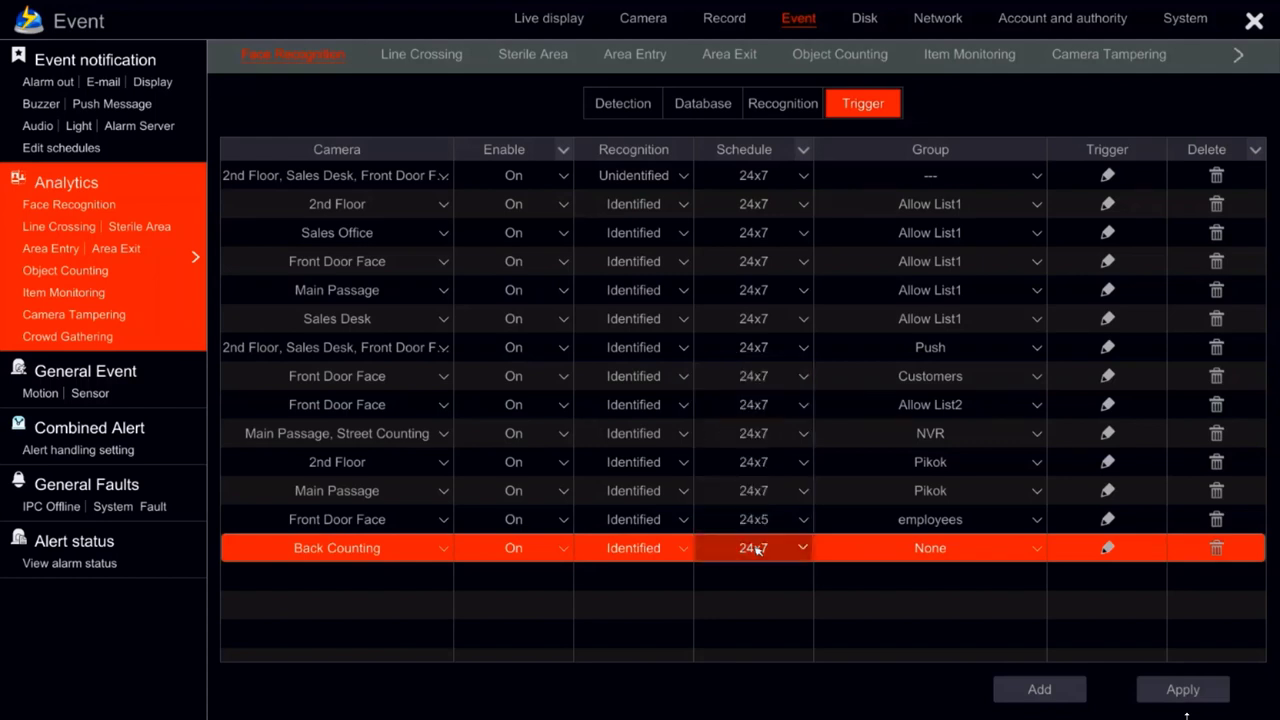
pyautogui.click(930, 558)
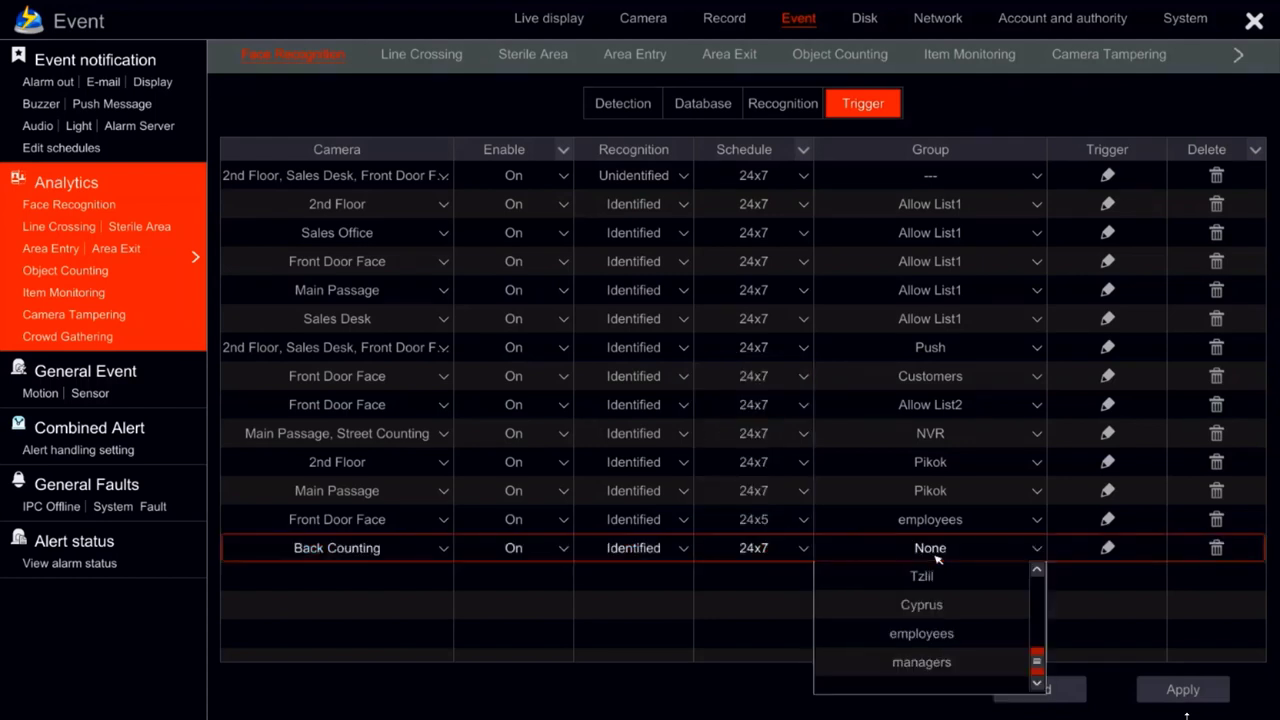
pyautogui.click(936, 659)
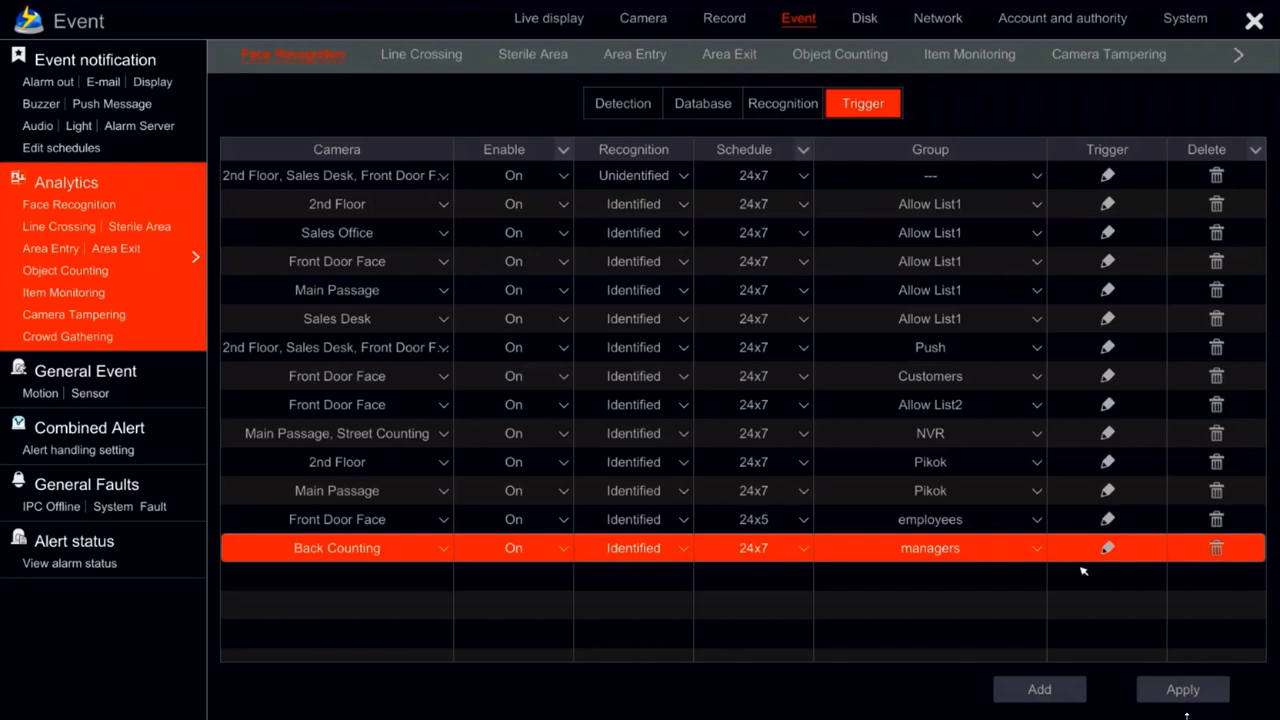
# Step: Enable the alarm output pulse in the managers rule's trigger settings and apply the trigger rules
pyautogui.click(1108, 548)
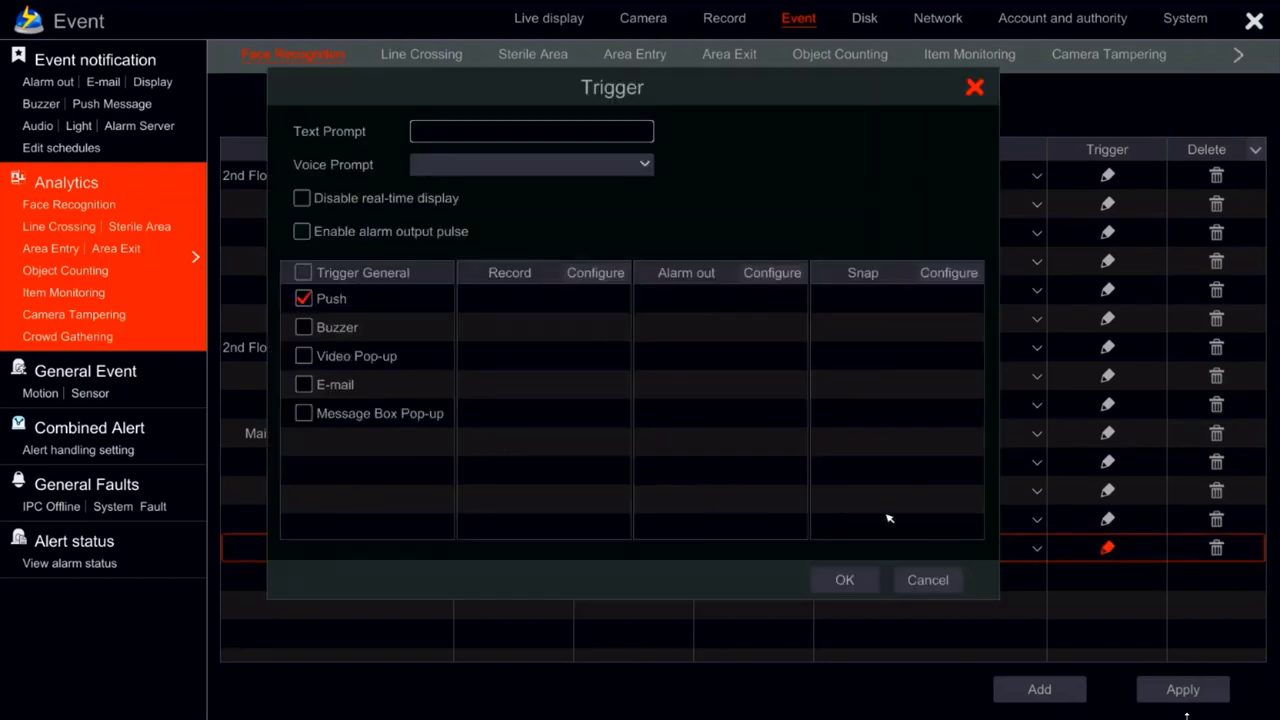
pyautogui.click(369, 230)
pyautogui.click(845, 580)
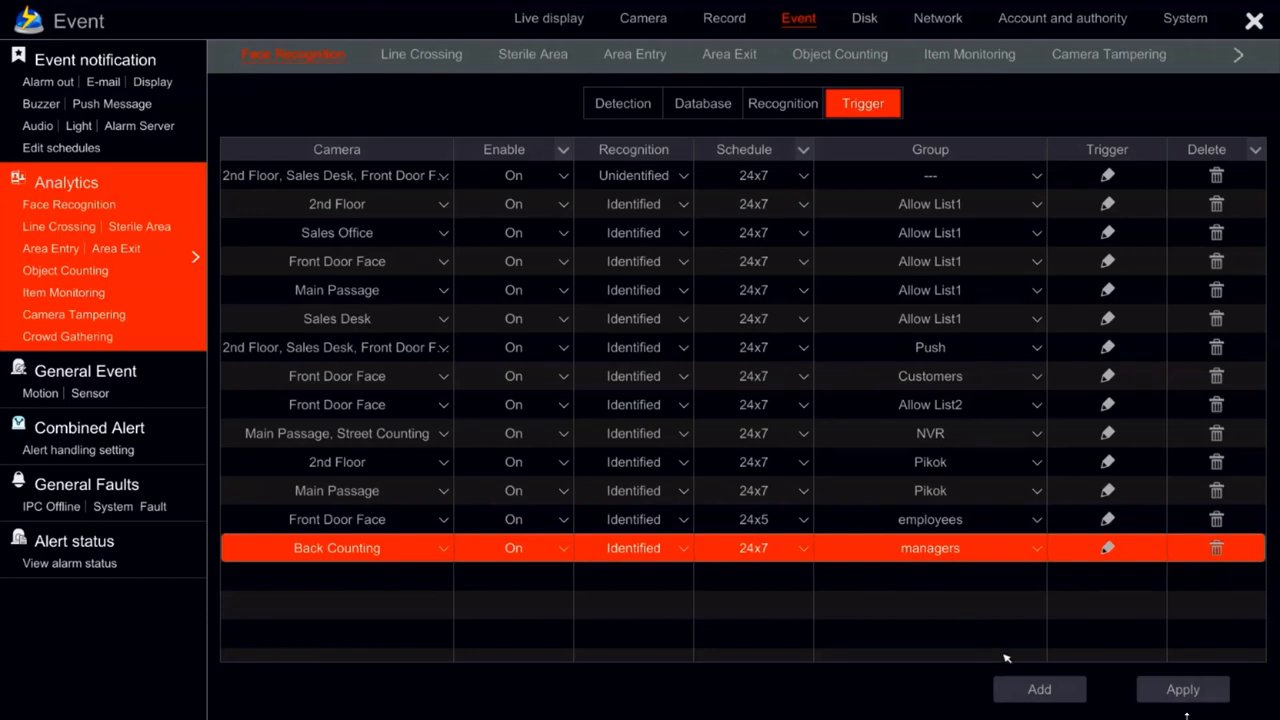
pyautogui.click(1186, 694)
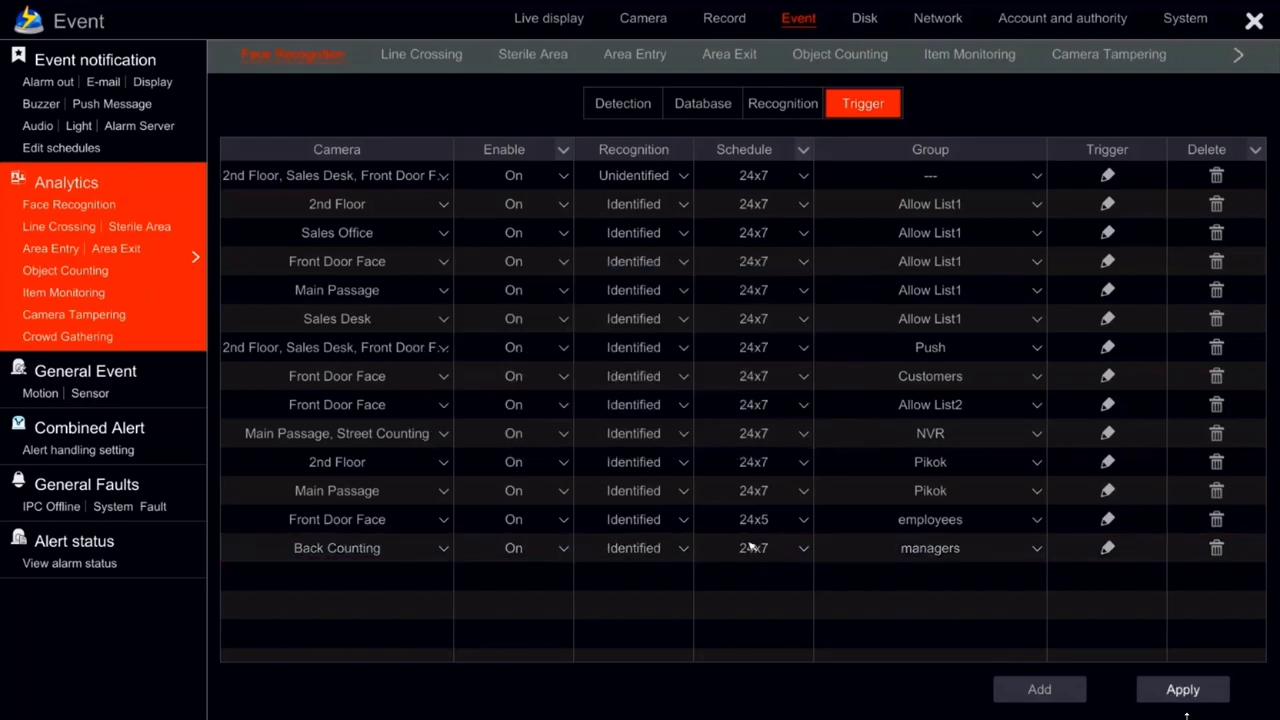
pyautogui.click(751, 546)
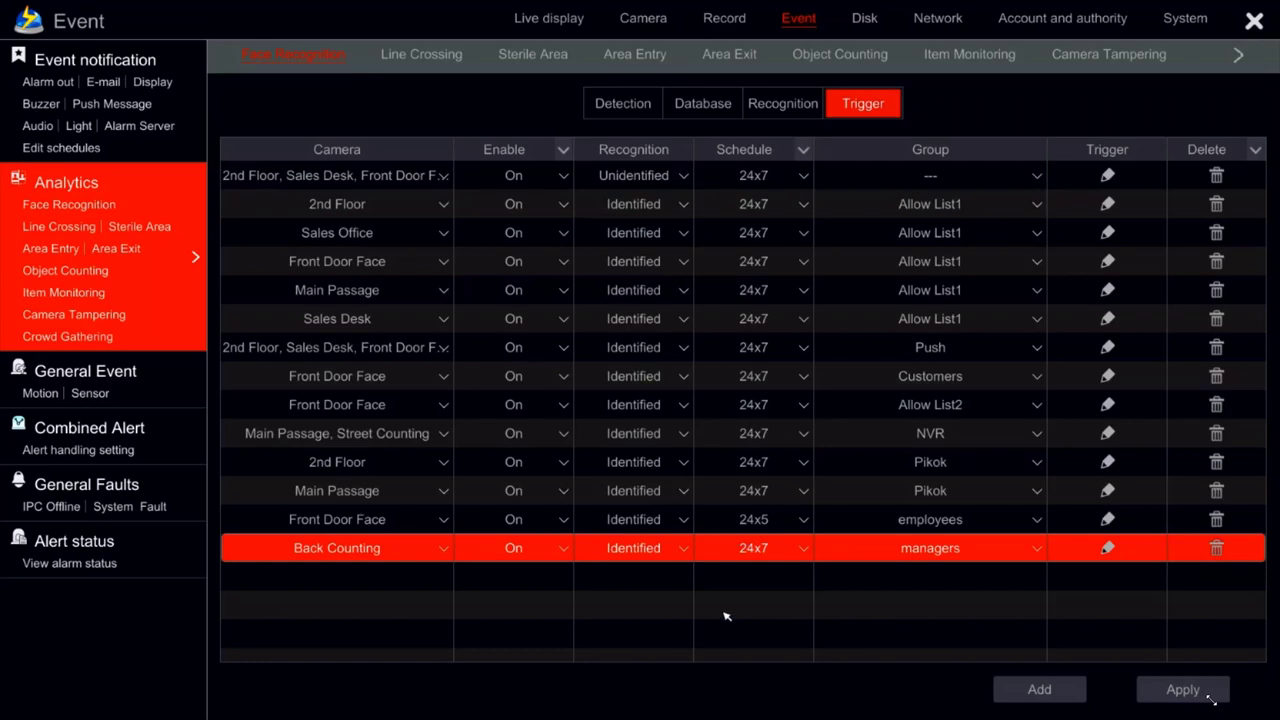
# Step: Review the faces in the employees database group and the 2nd Floor camera's recognition similarity settings
pyautogui.click(688, 108)
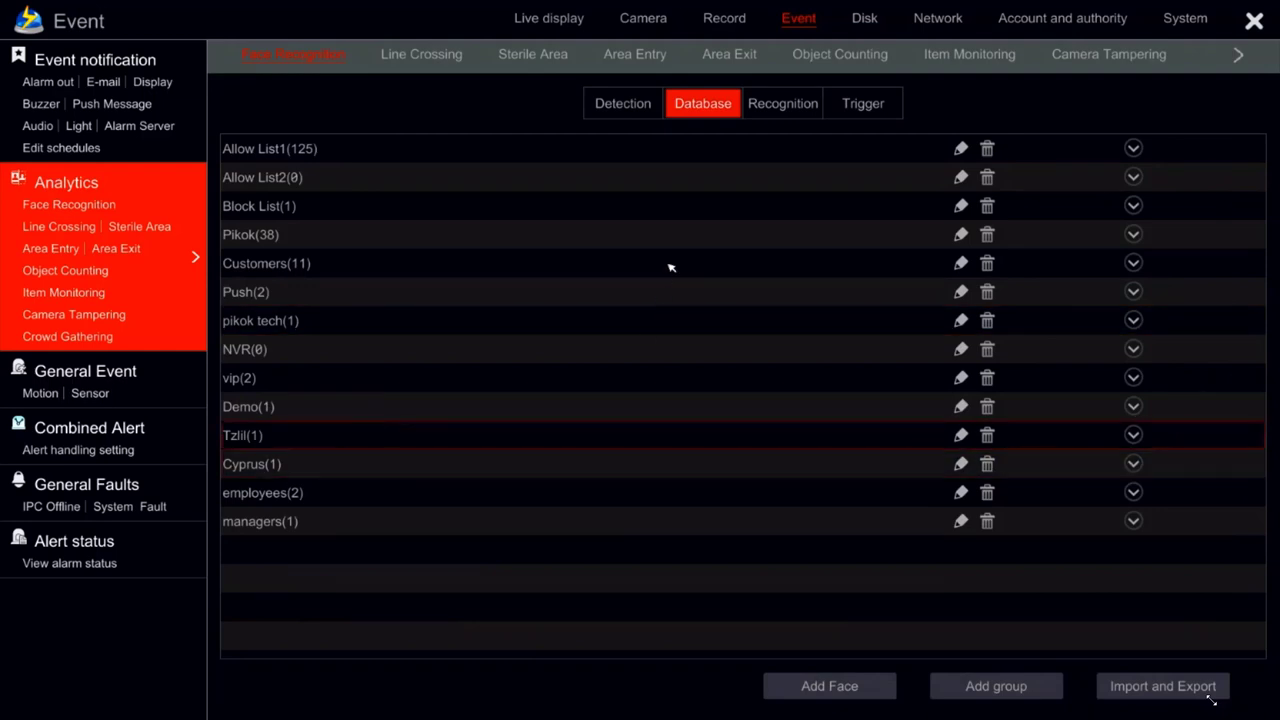
pyautogui.click(305, 492)
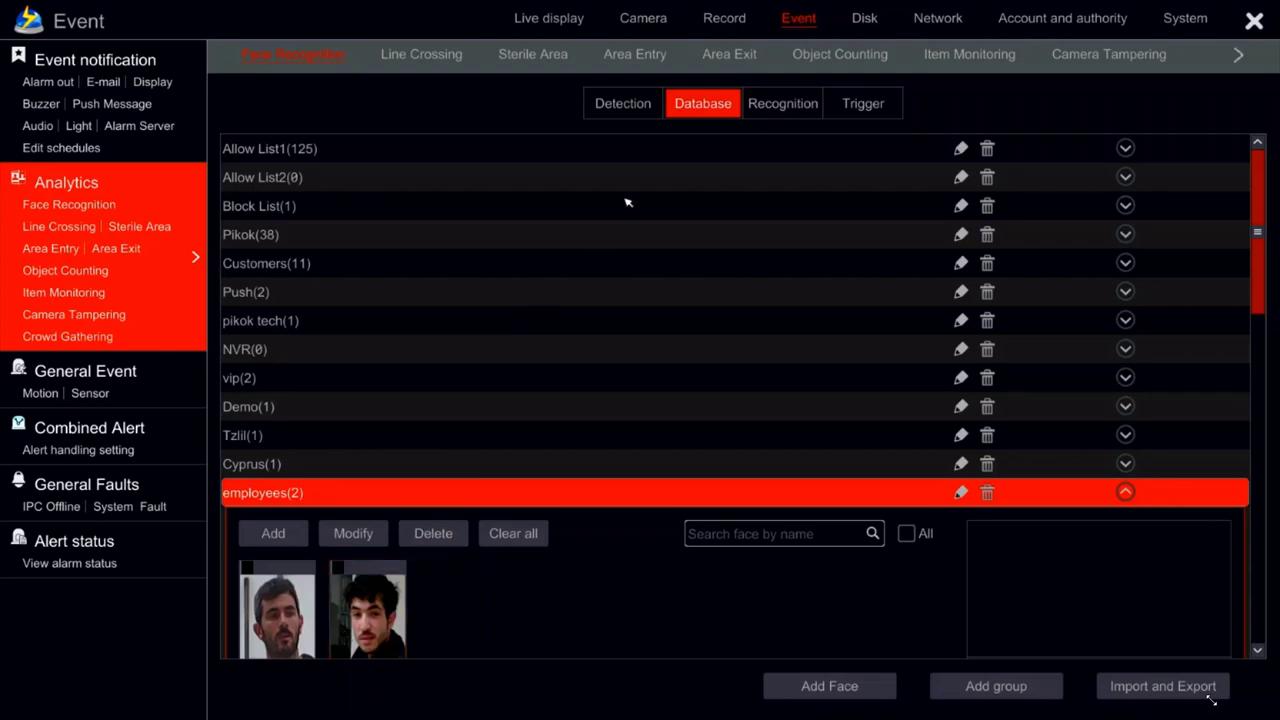
pyautogui.click(765, 106)
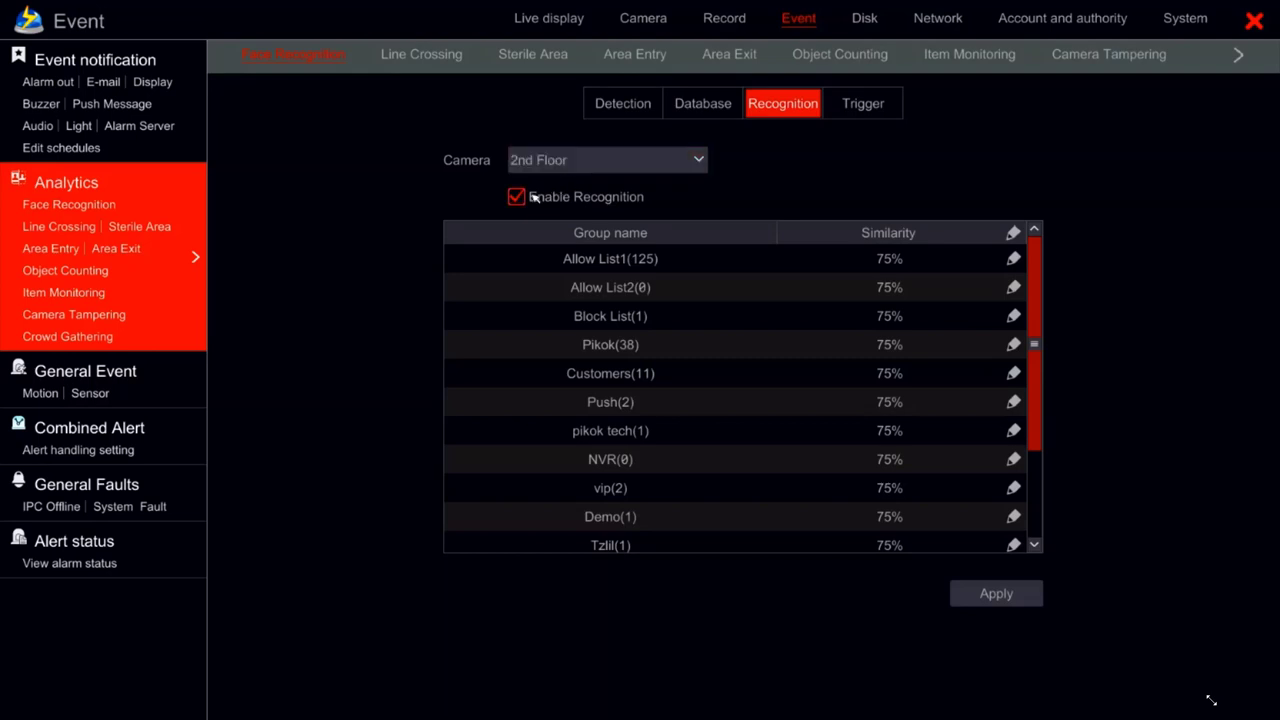
# Step: Add a face recognition trigger rule for the 2nd Floor camera and set its group to employees
pyautogui.click(855, 108)
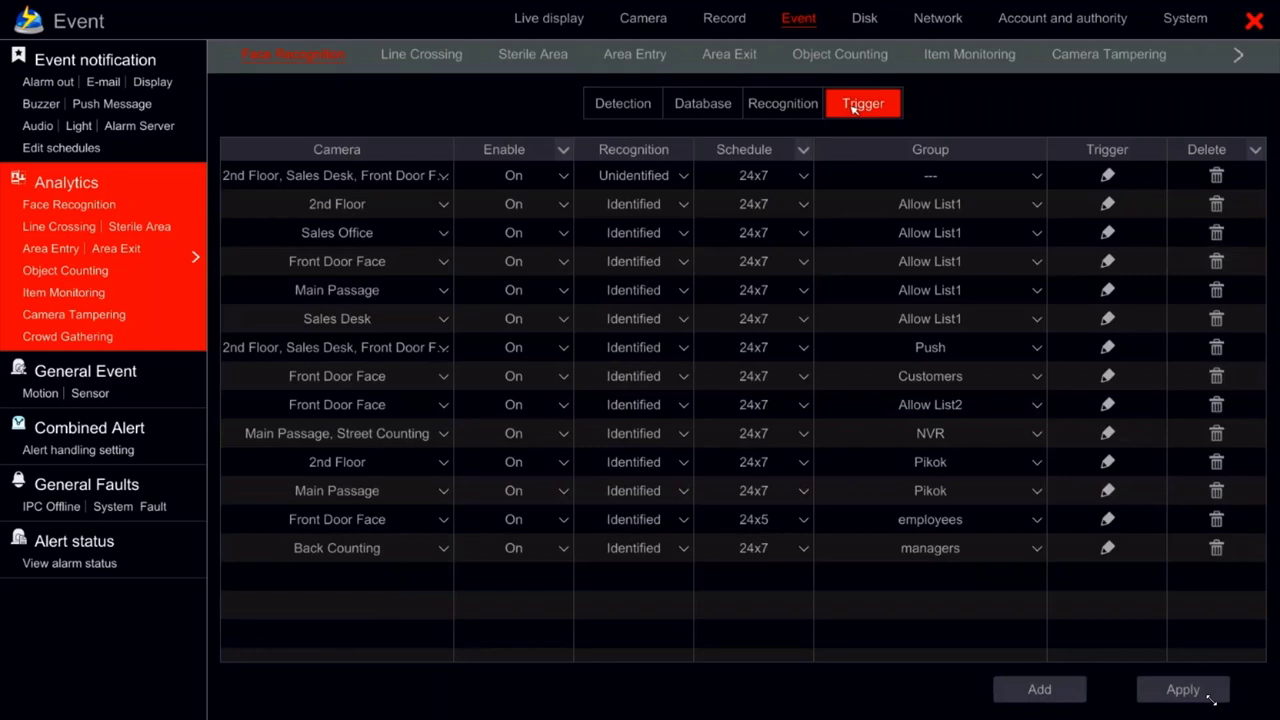
pyautogui.click(1031, 691)
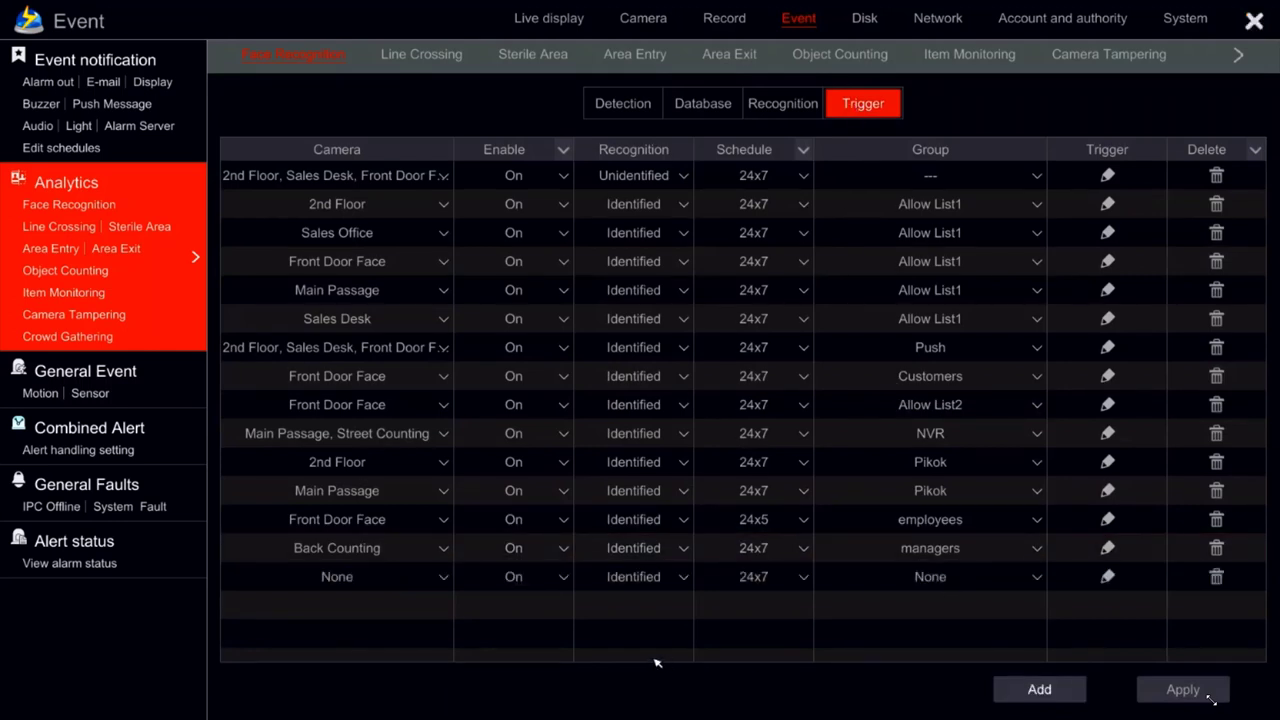
pyautogui.click(338, 575)
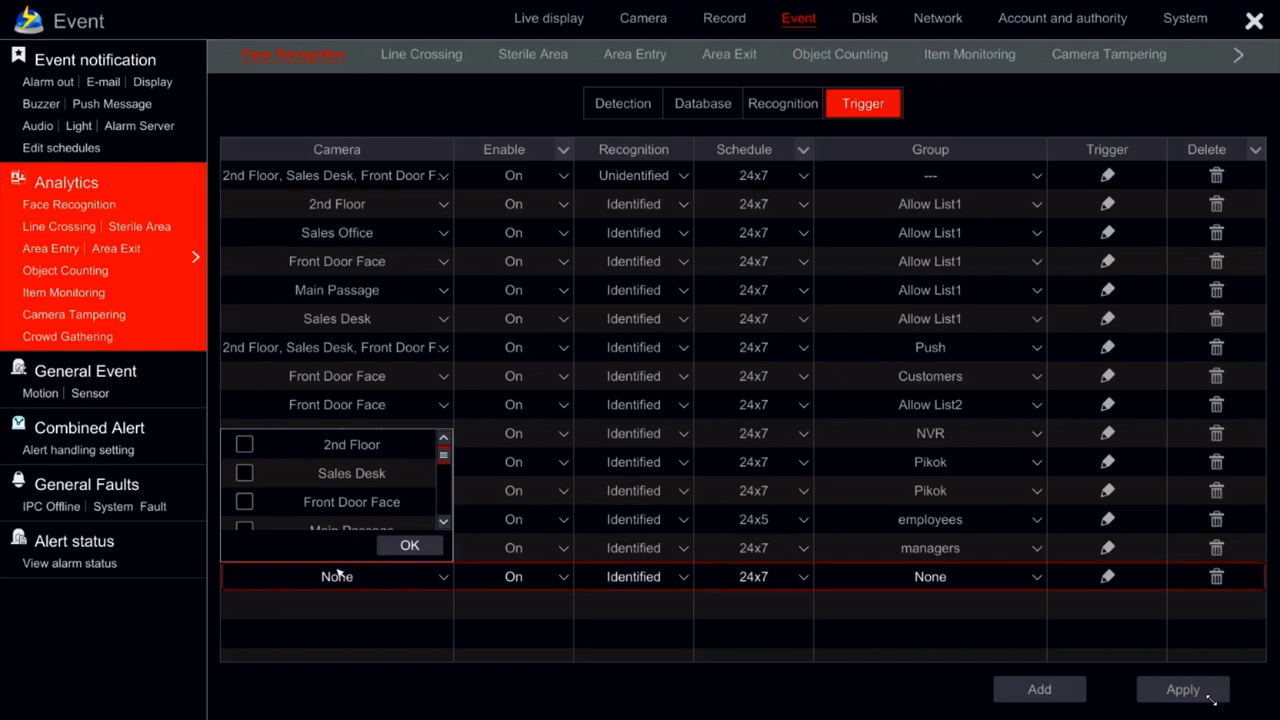
pyautogui.click(245, 444)
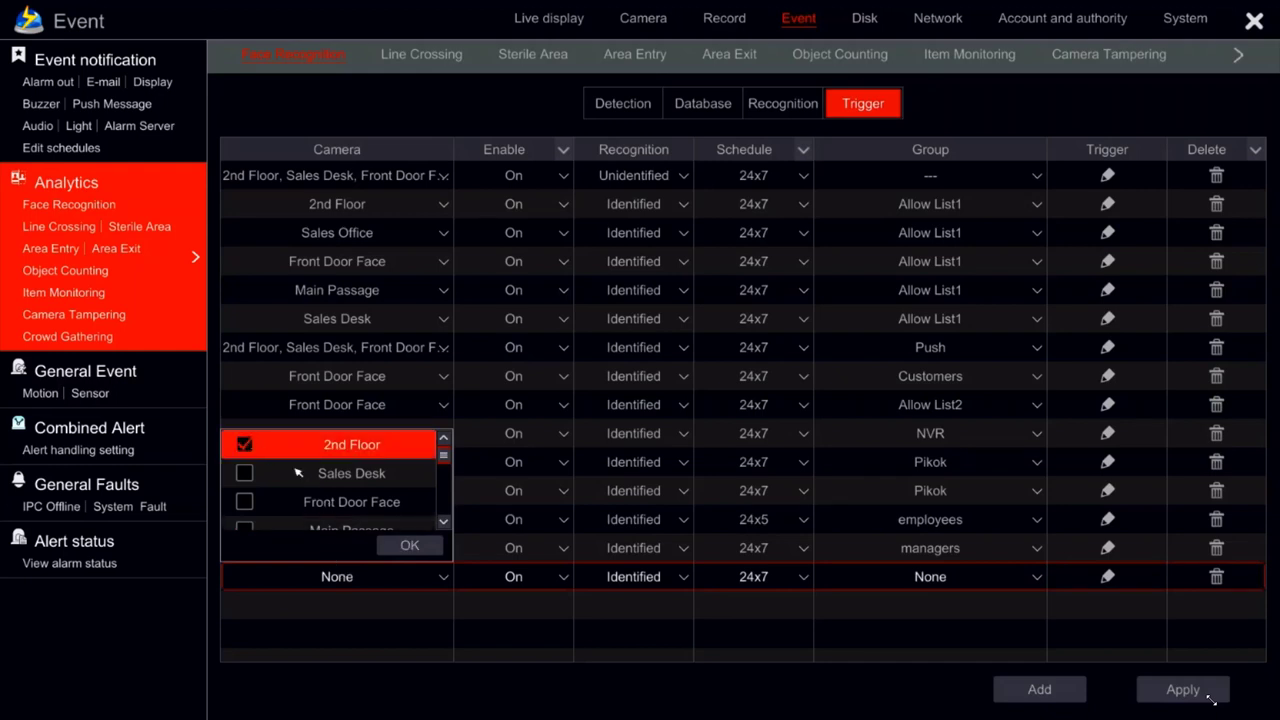
pyautogui.click(409, 546)
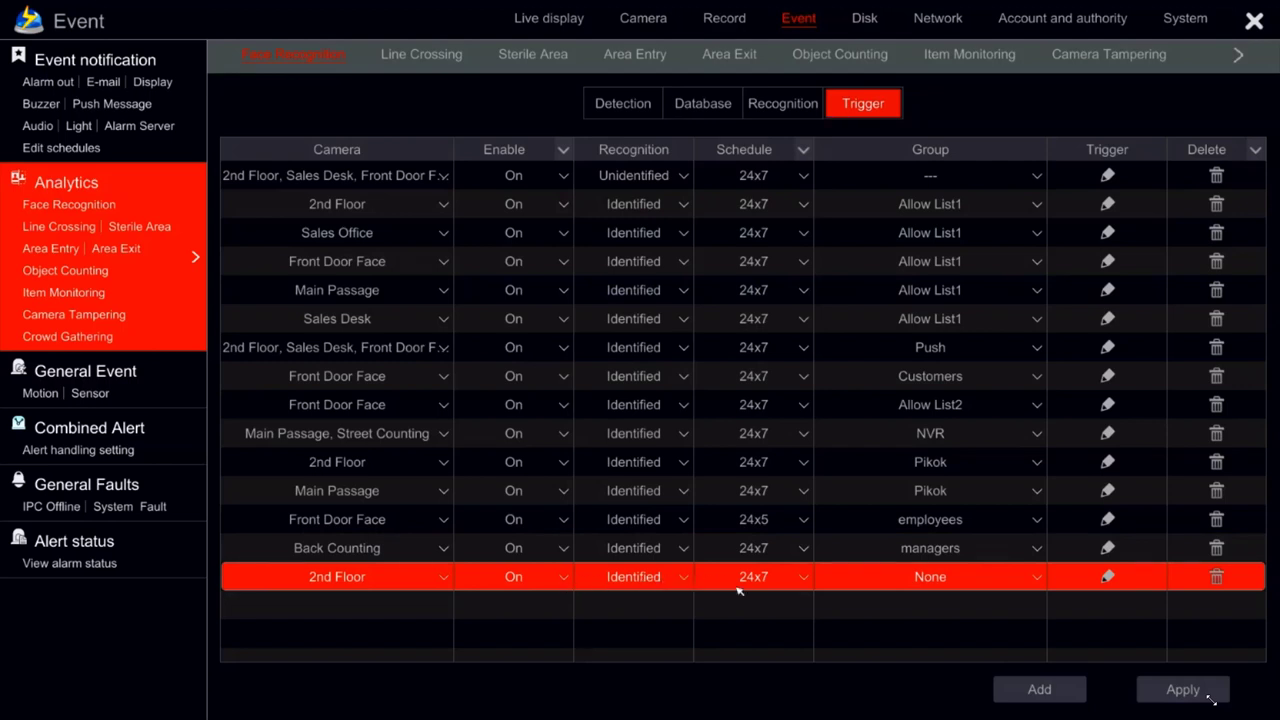
pyautogui.click(940, 578)
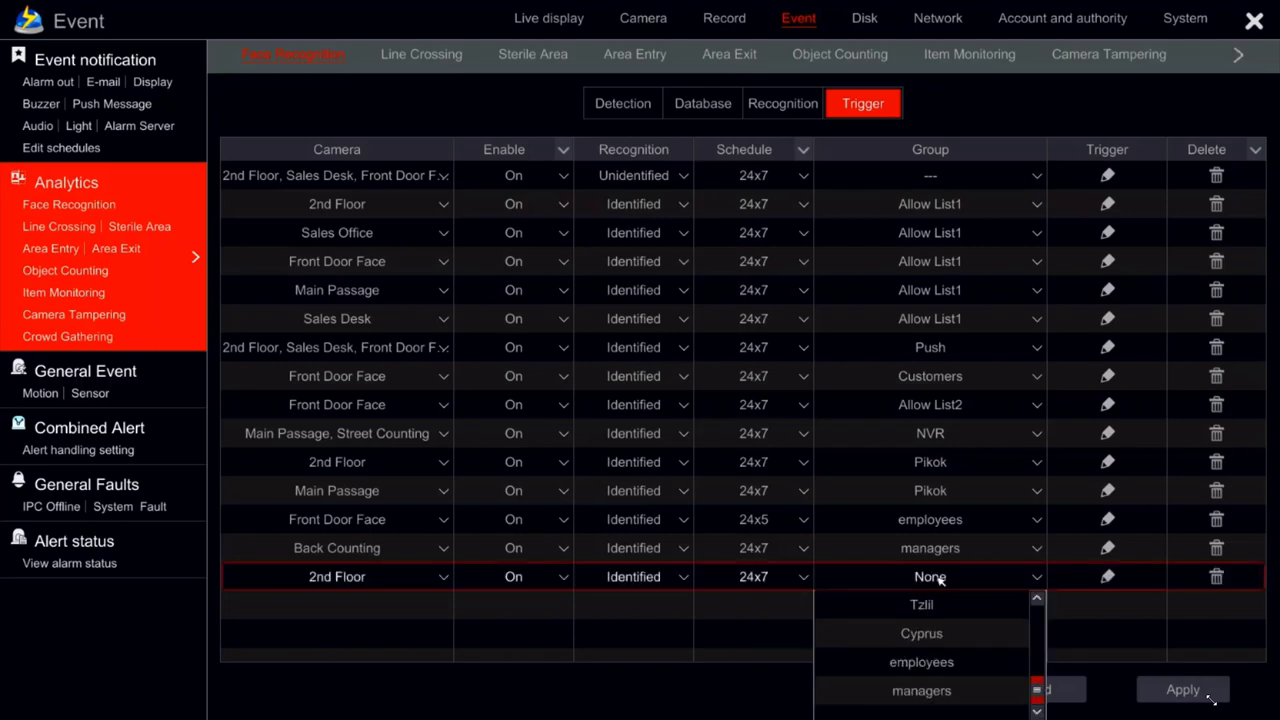
pyautogui.click(922, 662)
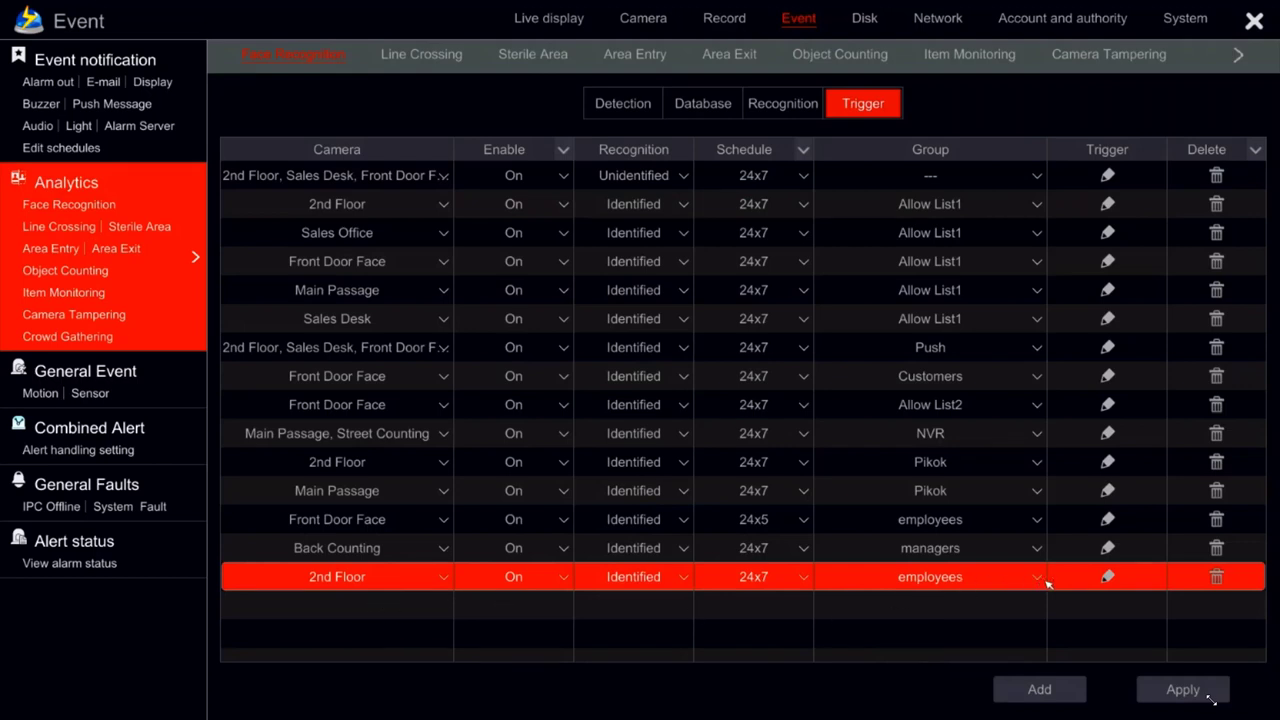
# Step: Set the 2nd Floor employees rule's text prompt to "HAVE A GOOD DAY" and apply the trigger rules
pyautogui.click(1108, 577)
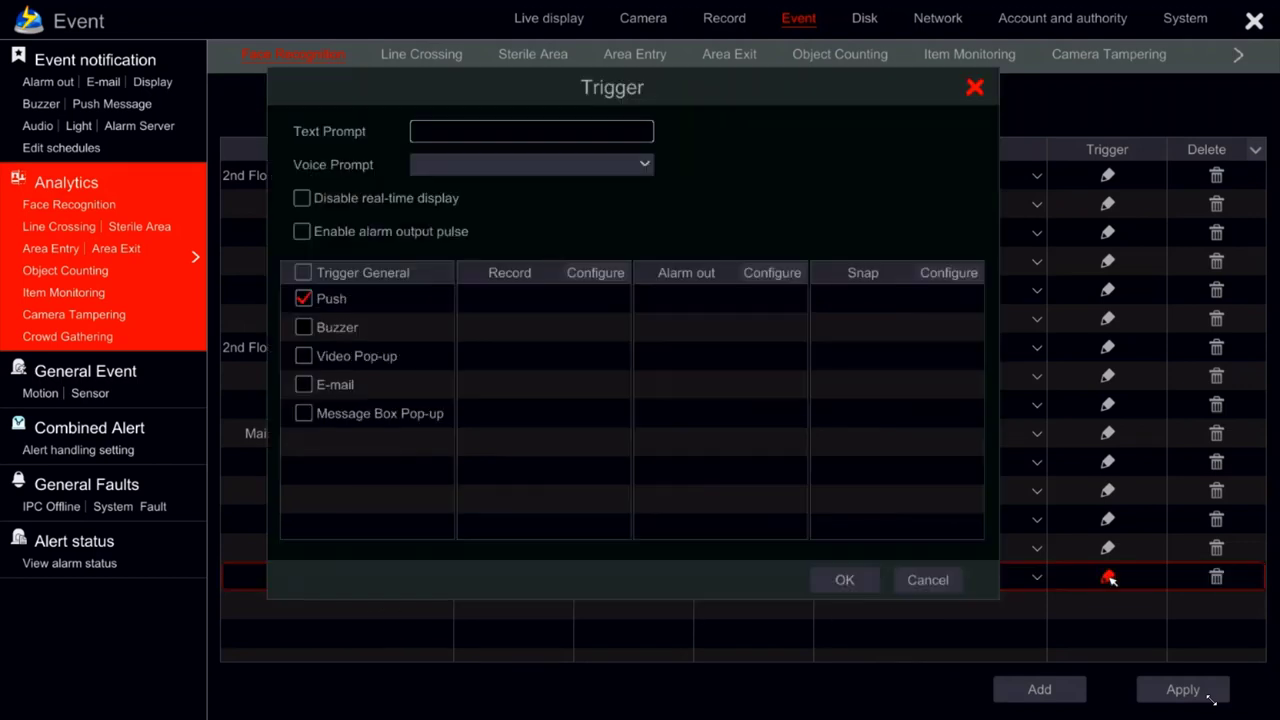
pyautogui.click(594, 131)
pyautogui.write('HAVE A GOOD DAY')
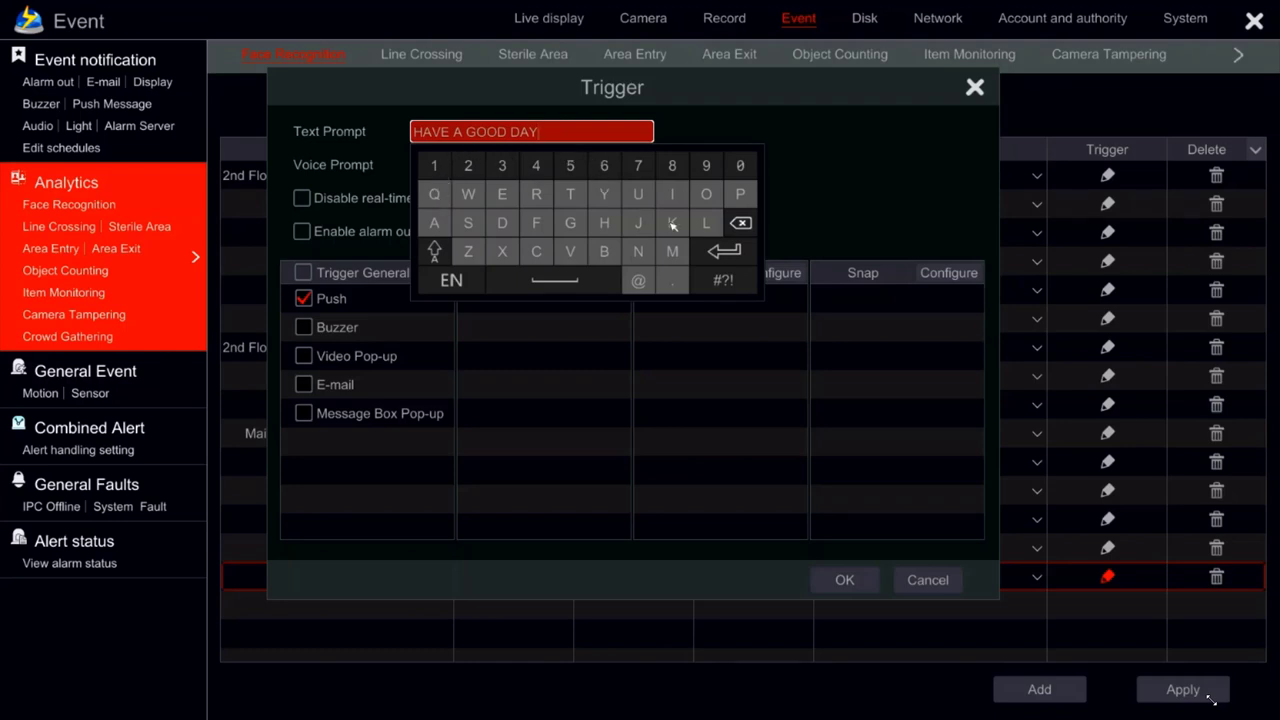
pyautogui.click(709, 250)
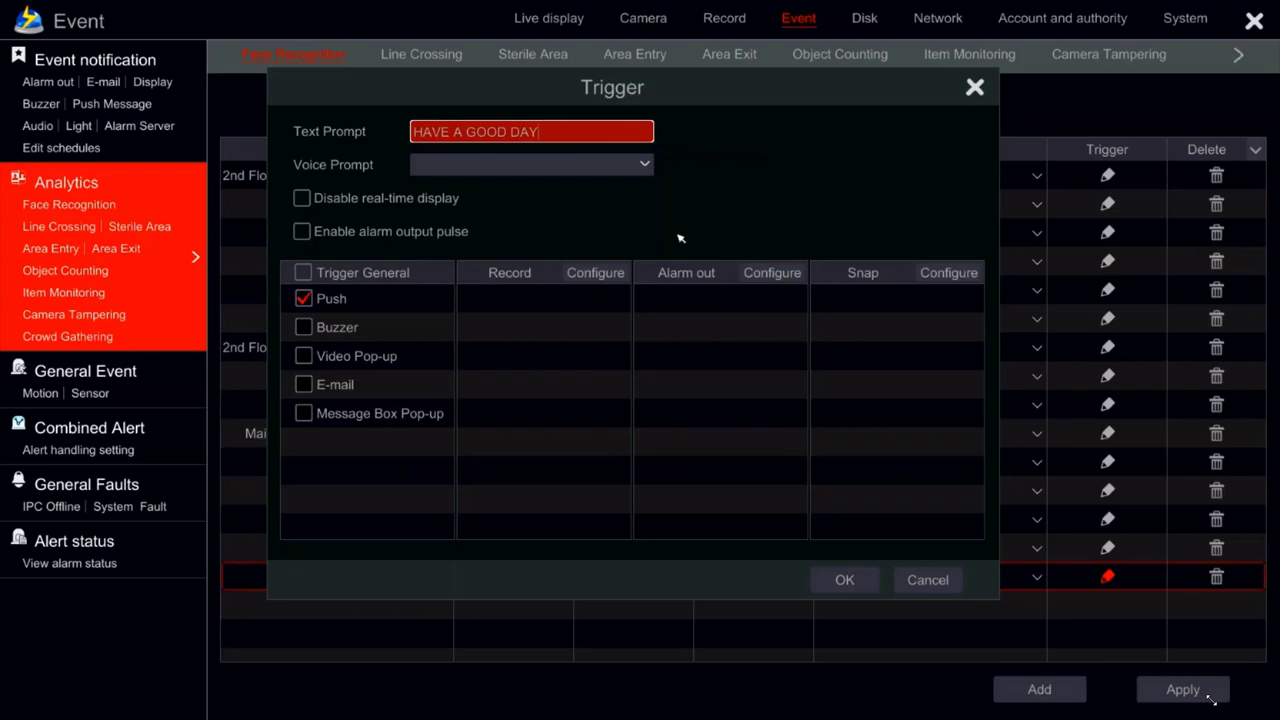
pyautogui.click(823, 579)
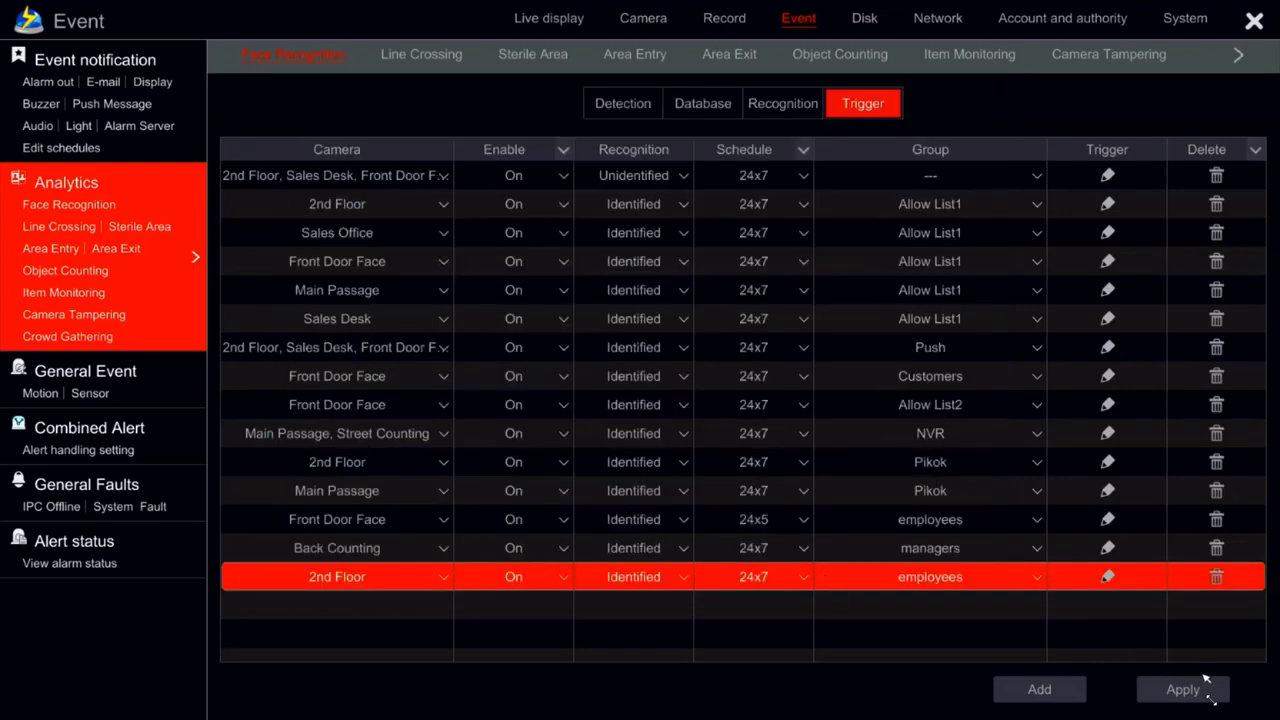
pyautogui.click(1203, 688)
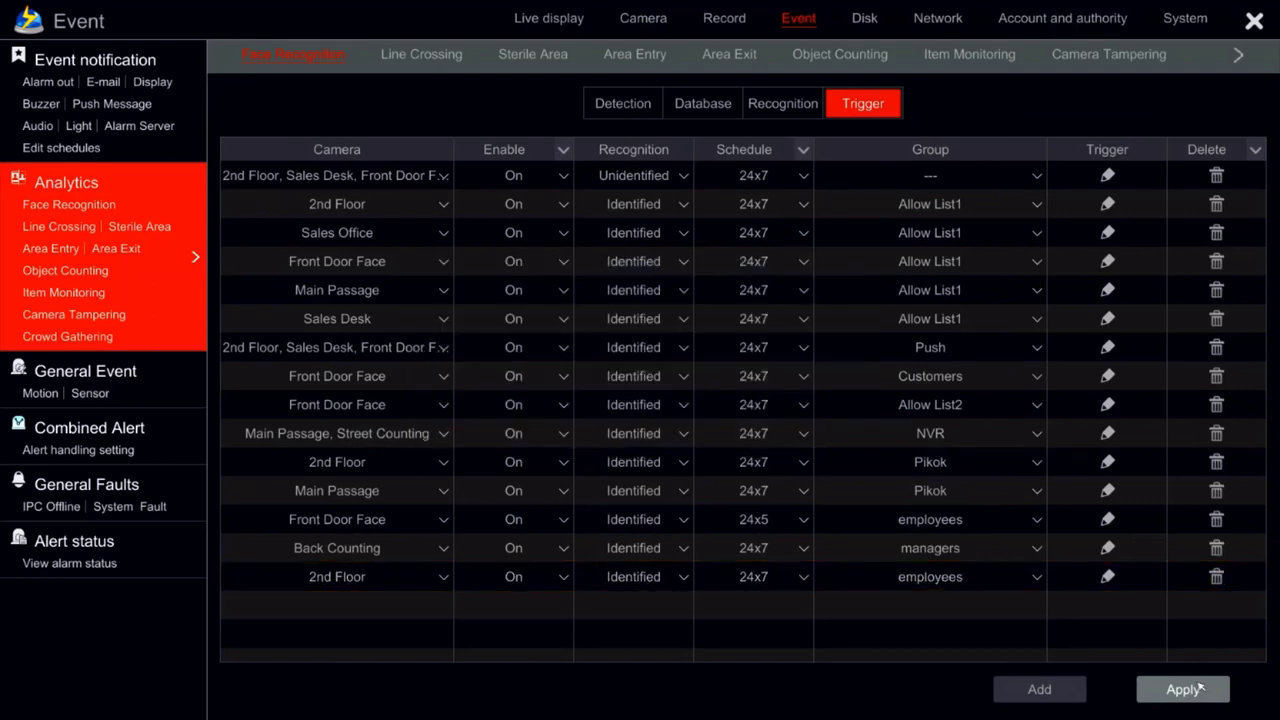
# Step: Return to the live display and examine the real-time face detections for the 2nd Floor camera's text prompt
pyautogui.rightClick(1146, 542)
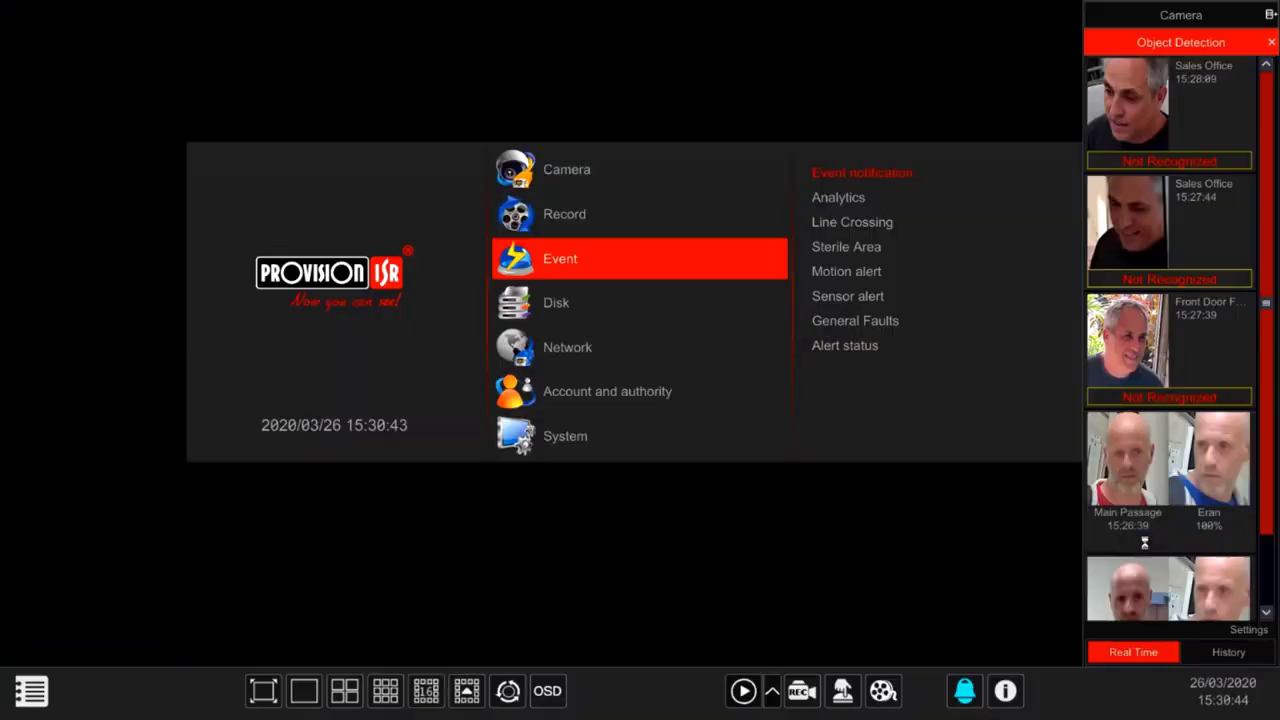
pyautogui.rightClick(768, 490)
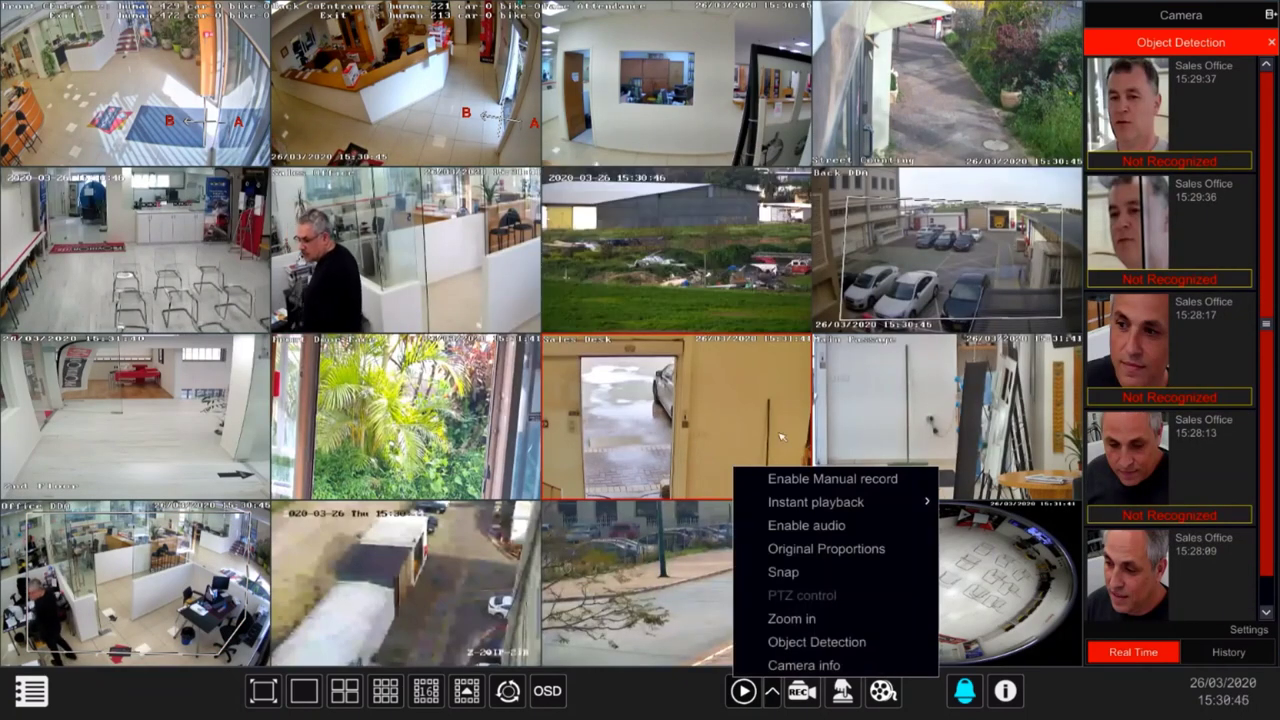
pyautogui.click(782, 381)
pyautogui.moveTo(1160, 148)
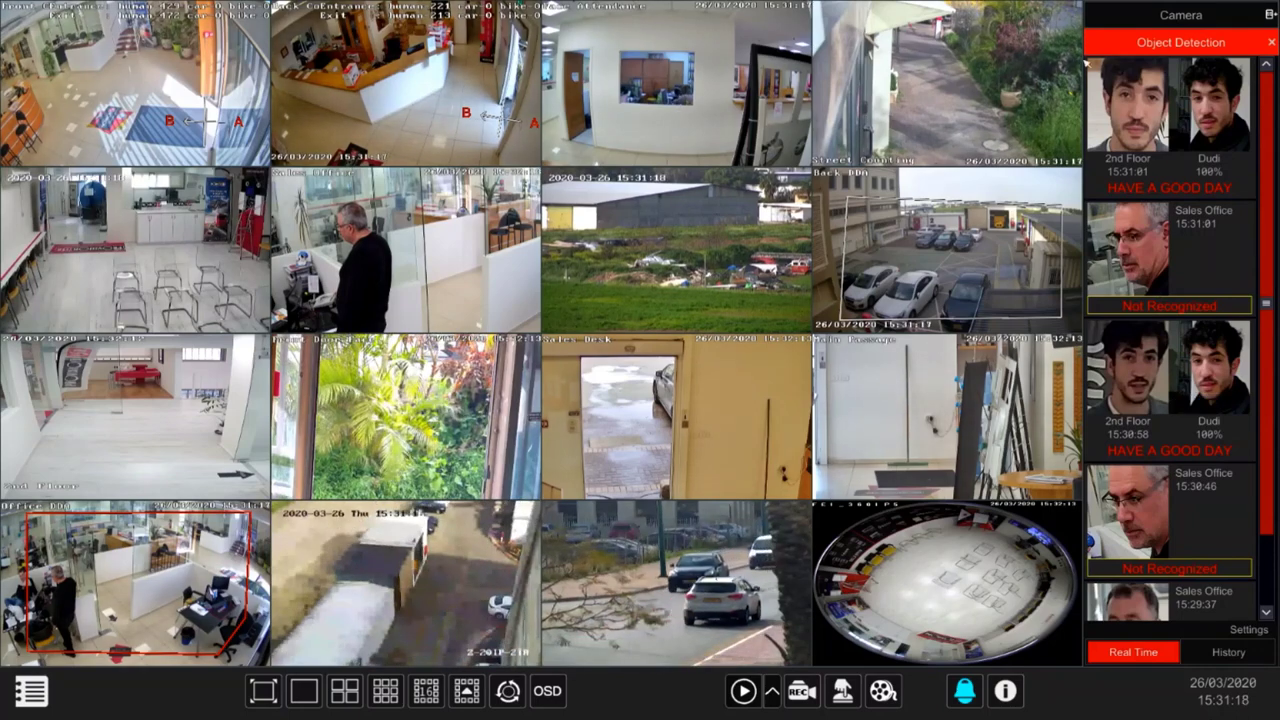
pyautogui.moveTo(1198, 100)
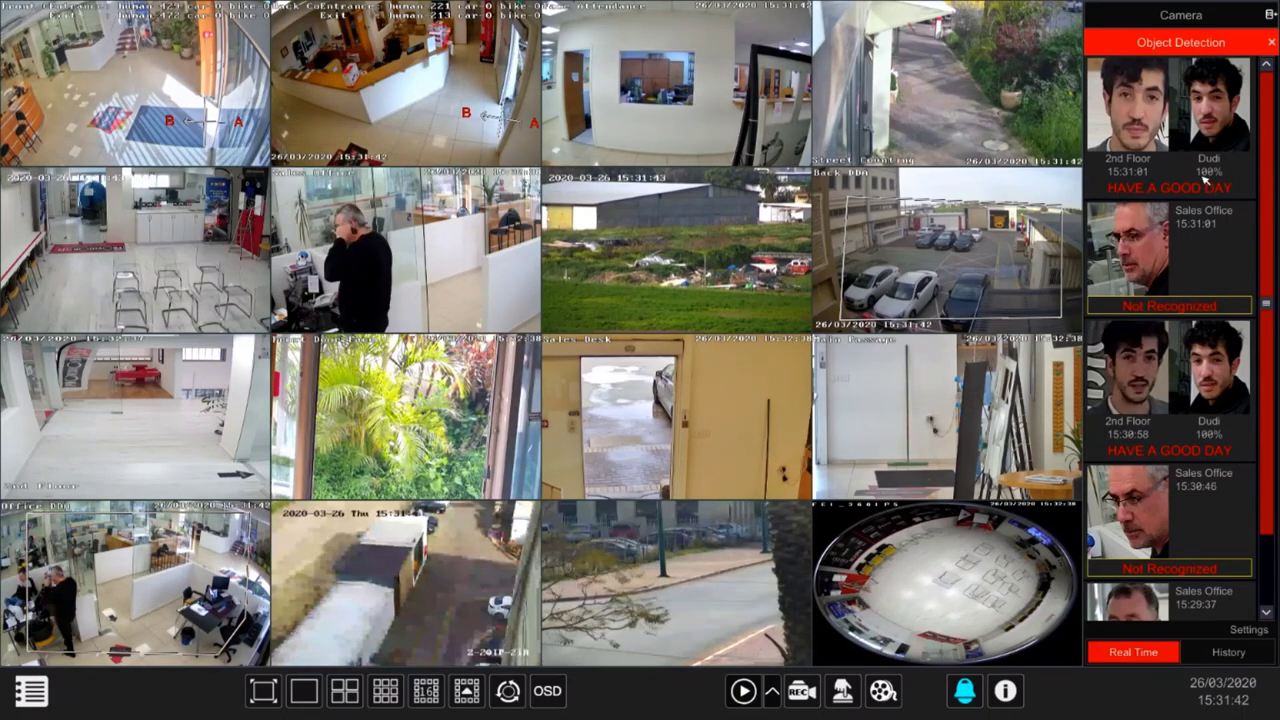
# Step: Reopen the Analytics event settings and show the face detection settings for the Front Door Face camera
pyautogui.click(31, 690)
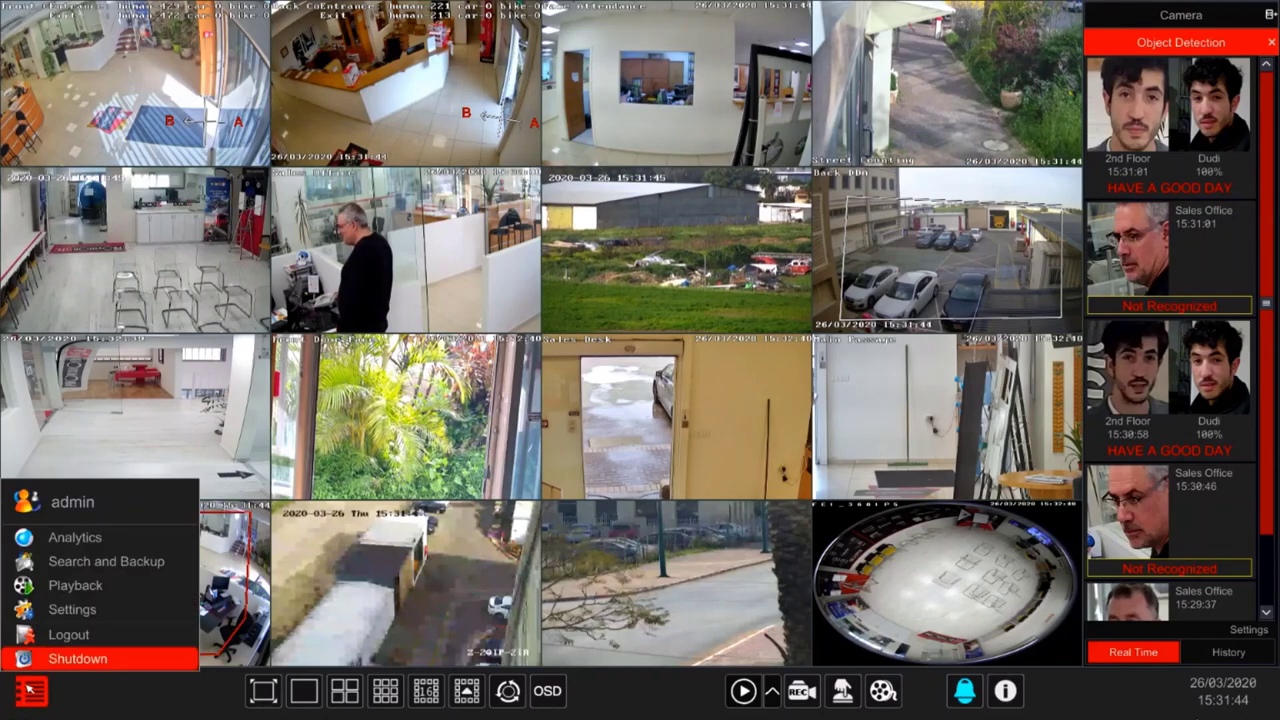
pyautogui.click(42, 607)
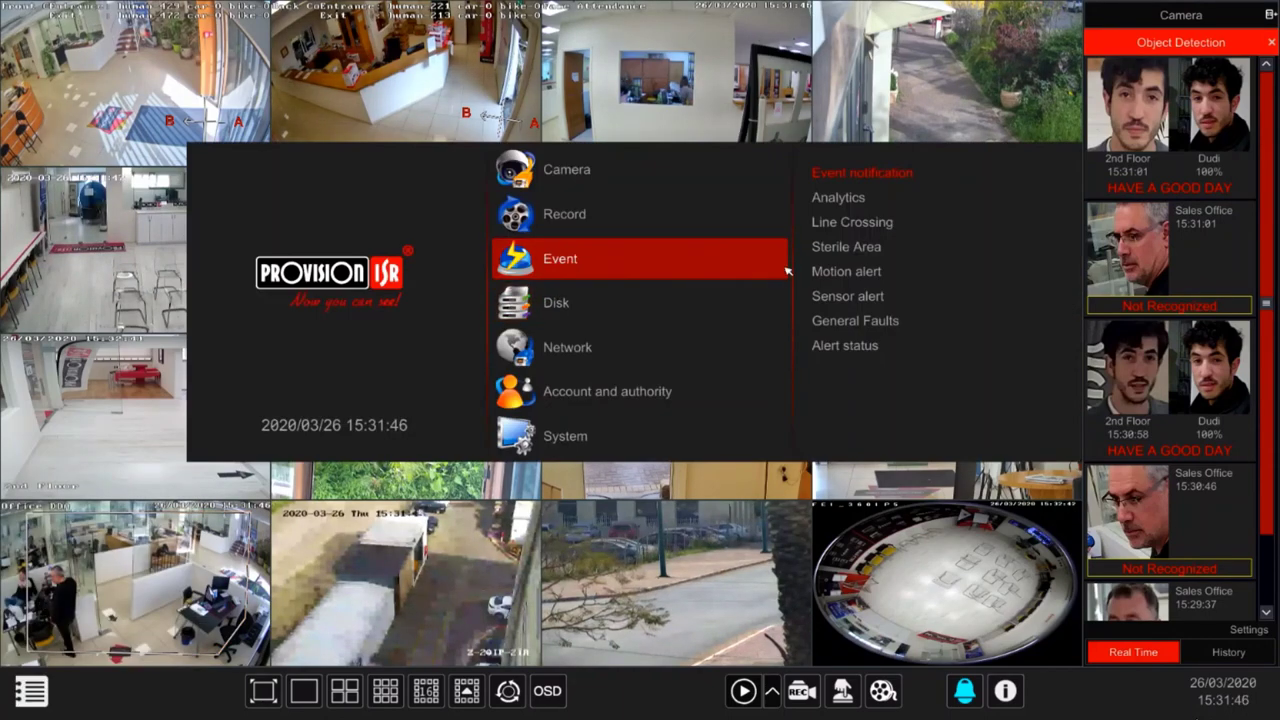
pyautogui.click(836, 198)
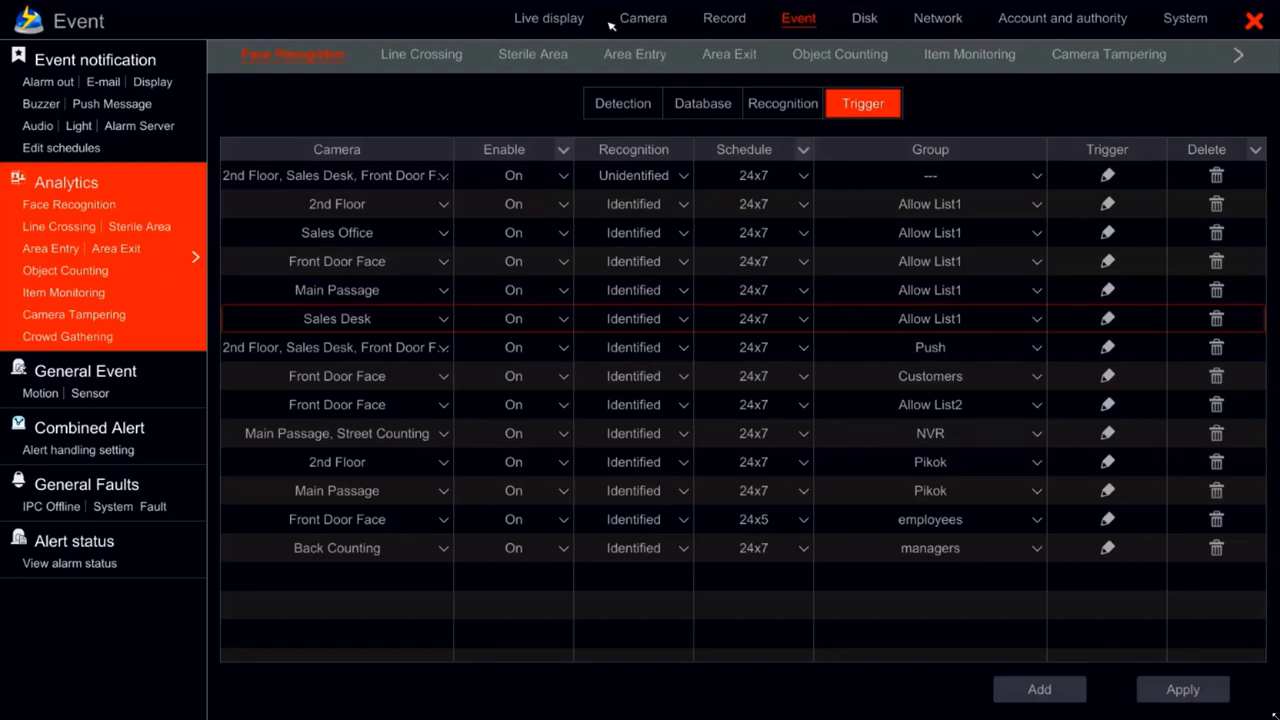
pyautogui.click(651, 120)
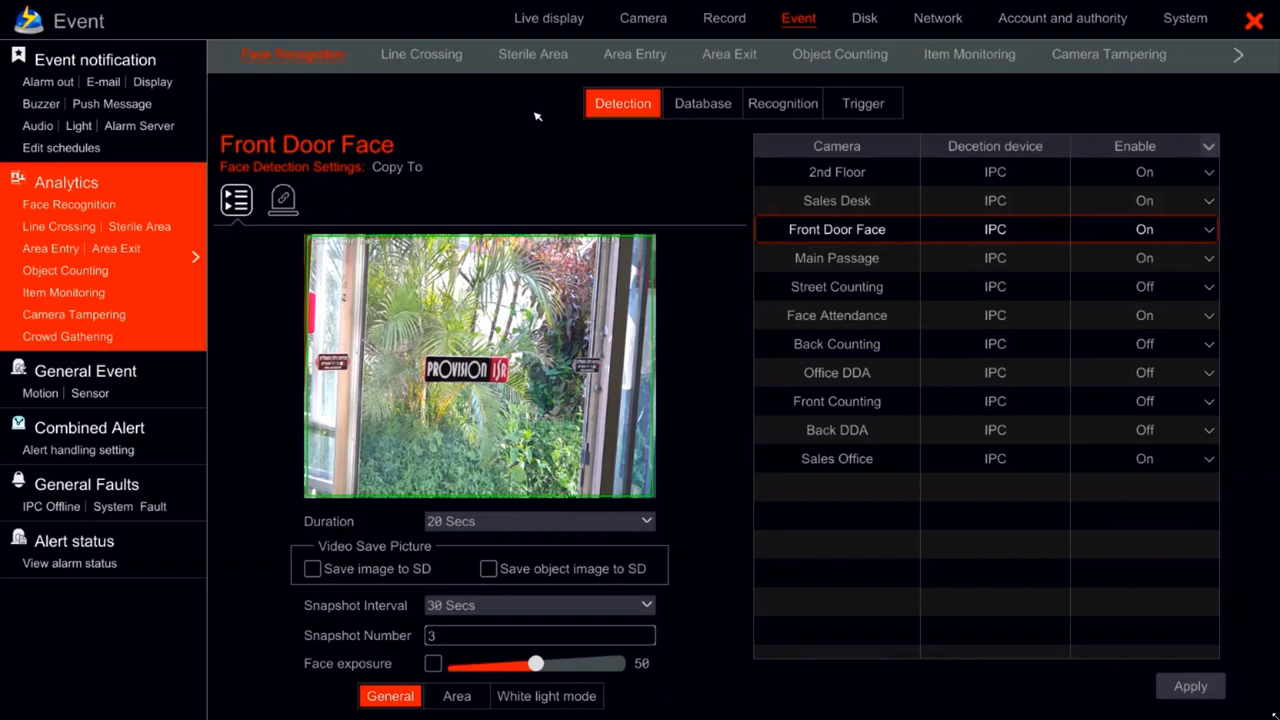